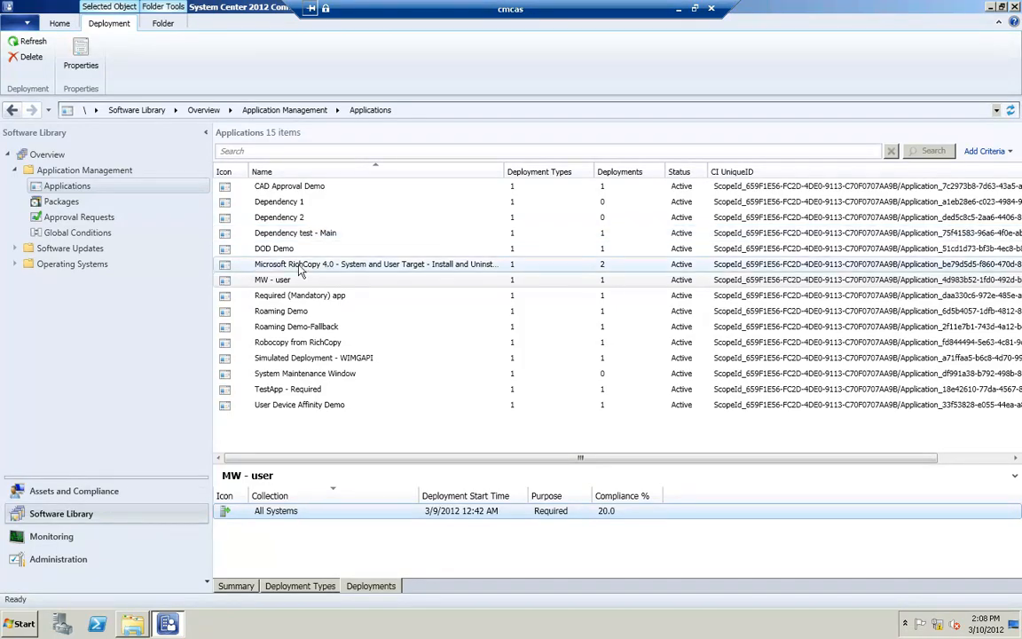
# Step: Select the MW - user application and show its deployment types
pyautogui.click(273, 281)
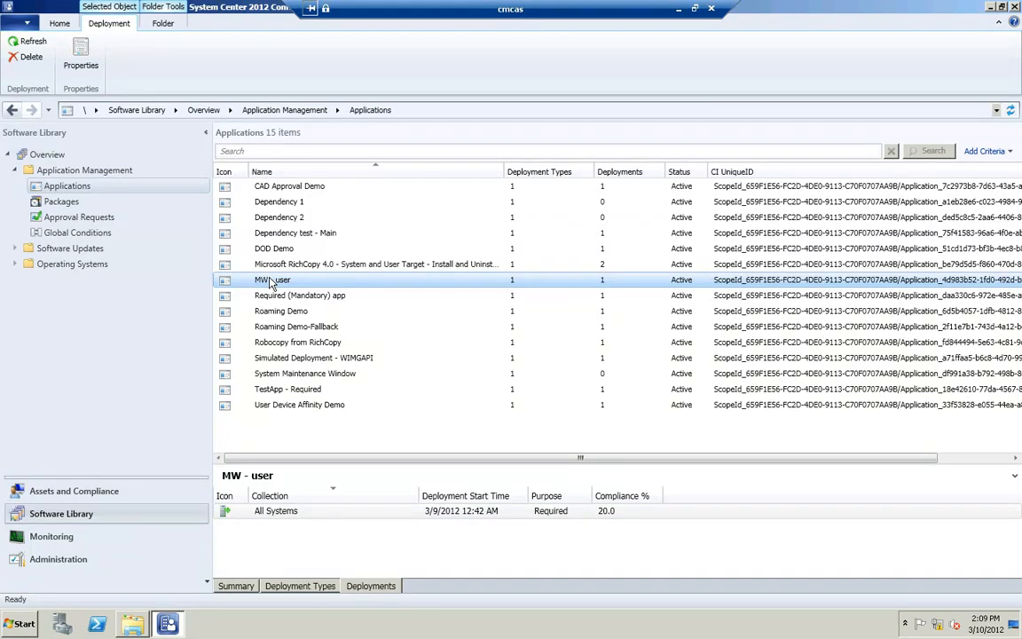
pyautogui.rightClick(269, 278)
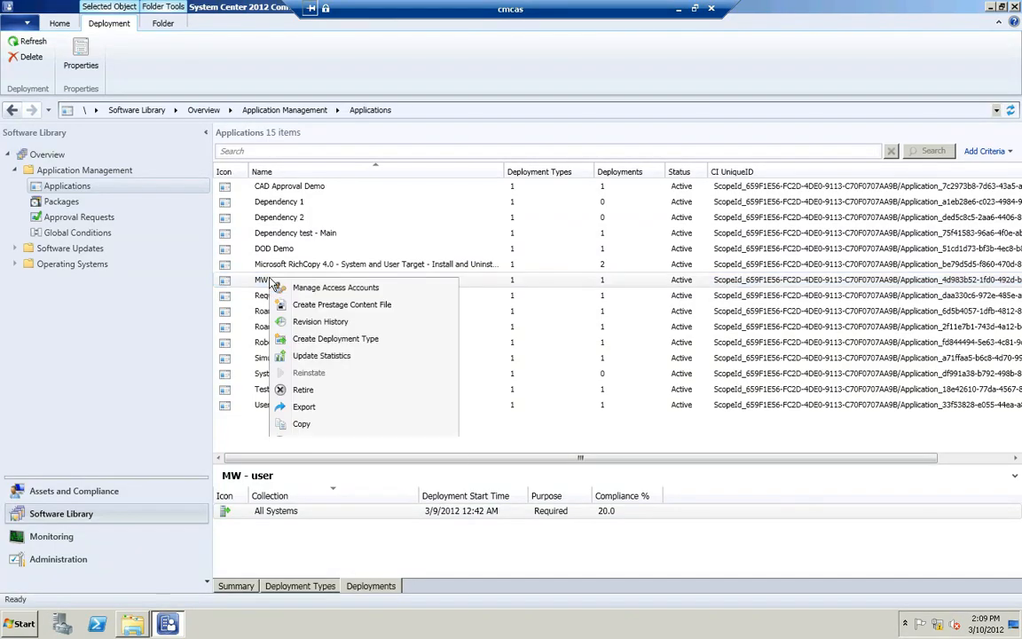
pyautogui.click(256, 280)
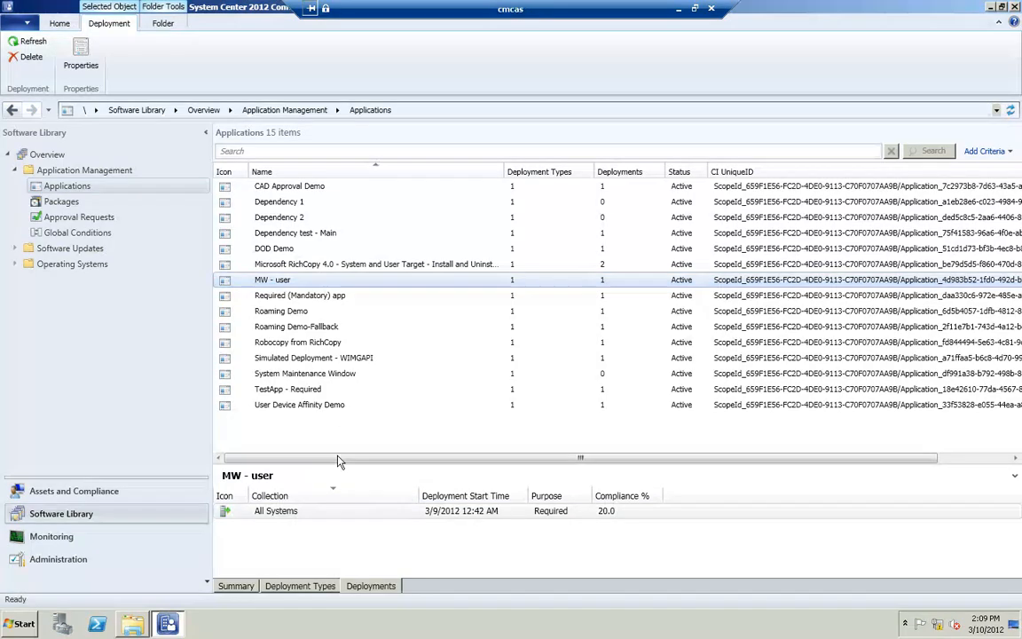
pyautogui.click(311, 587)
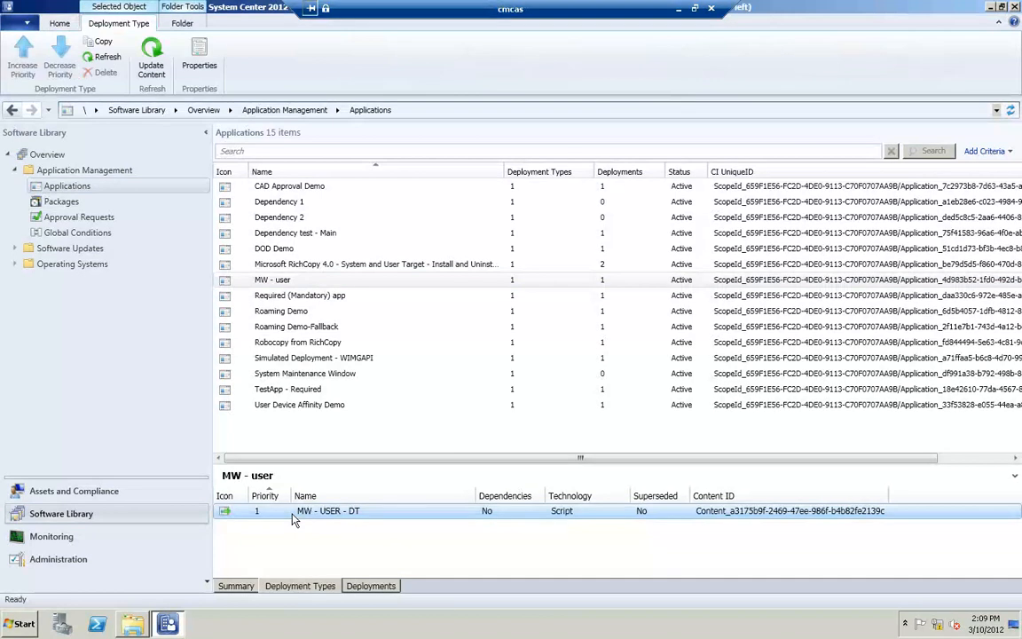
# Step: Open the MW - USER - DT deployment type properties, review its Programs and Detection Method, and cancel
pyautogui.rightClick(294, 515)
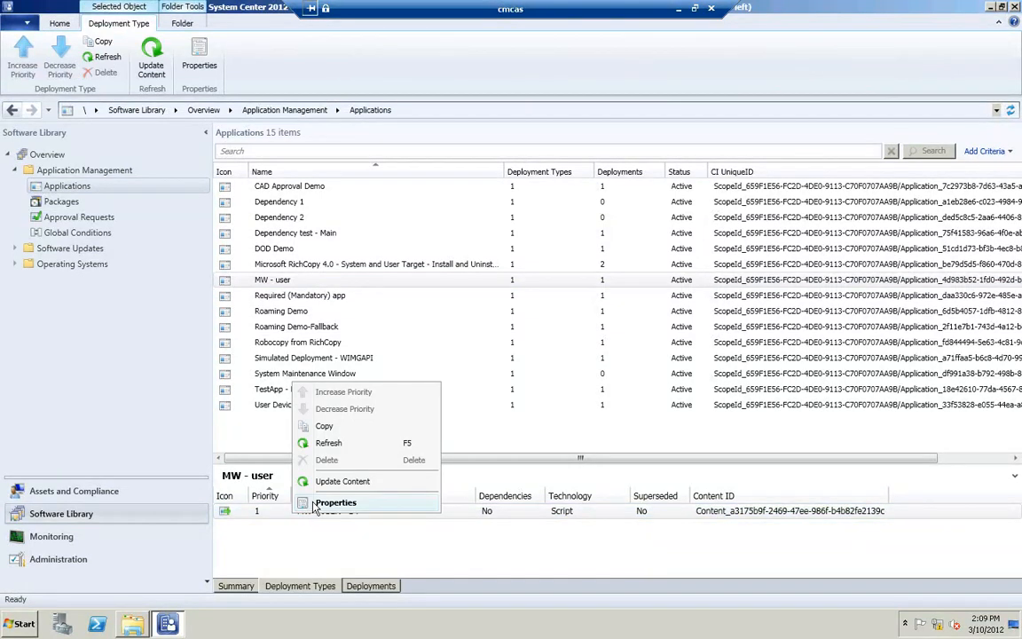
pyautogui.click(335, 503)
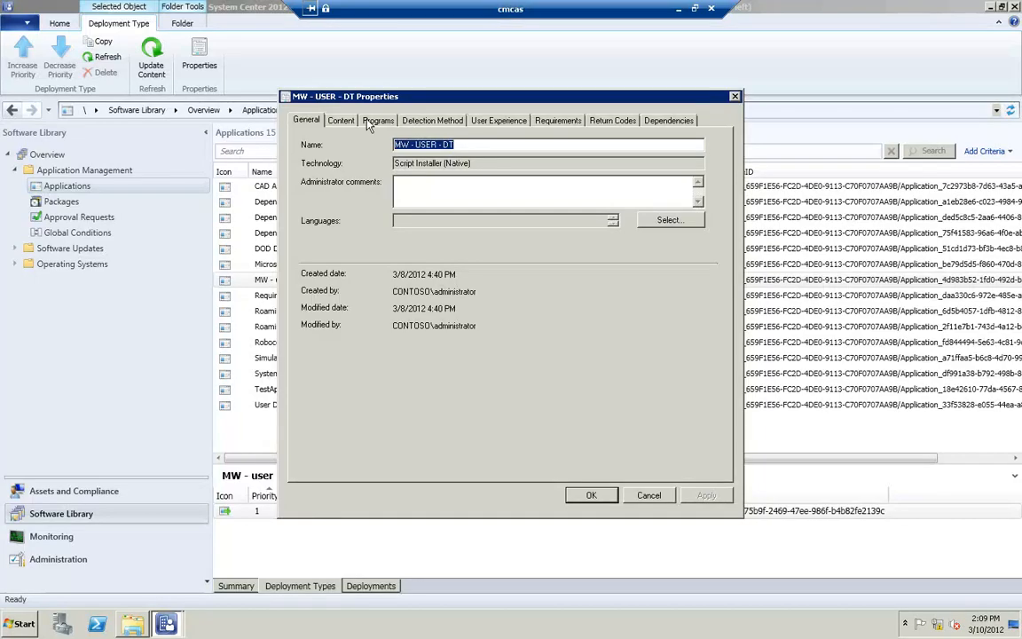
pyautogui.click(378, 121)
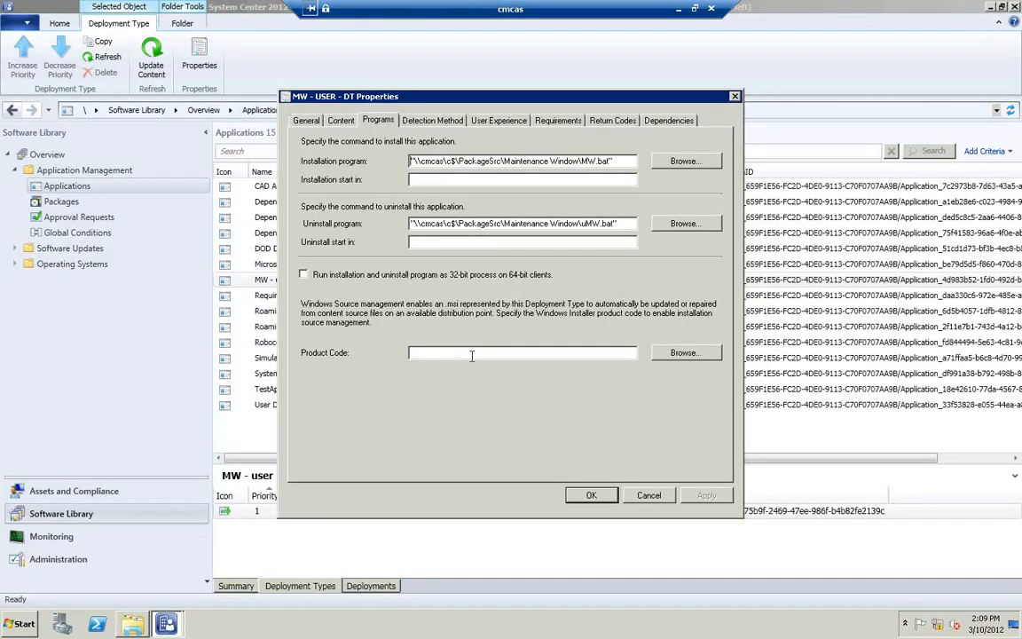
pyautogui.click(433, 118)
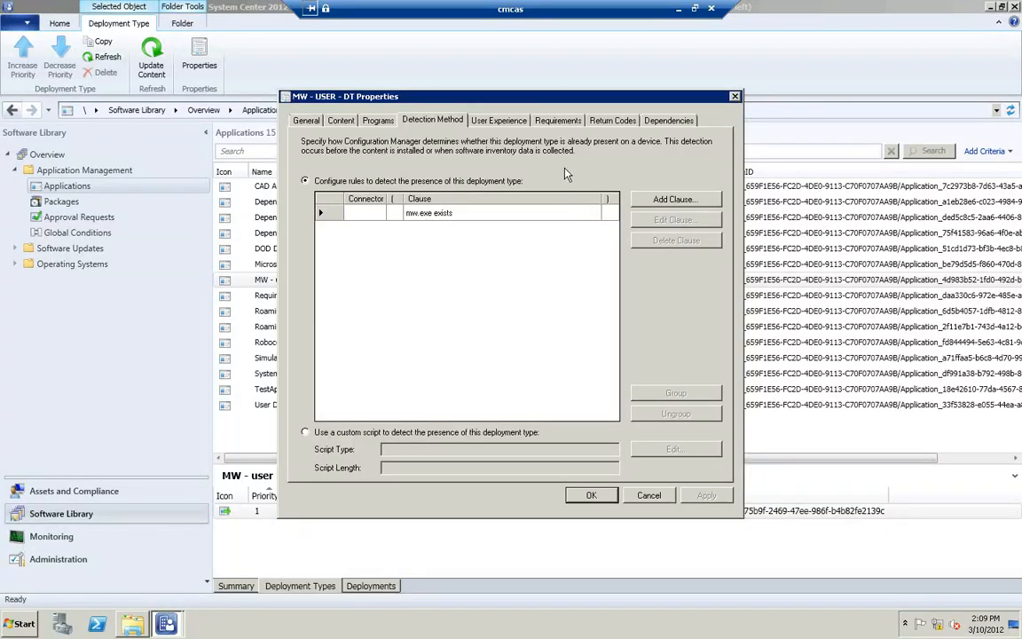
pyautogui.click(650, 495)
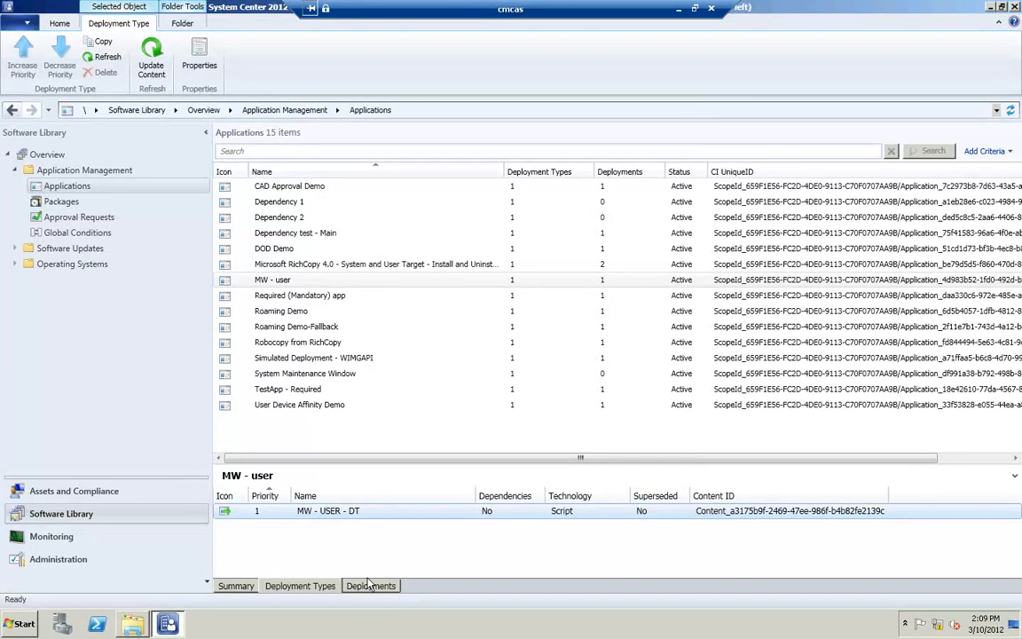
# Step: Show the application's deployments and open the properties of the All Systems deployment
pyautogui.click(370, 584)
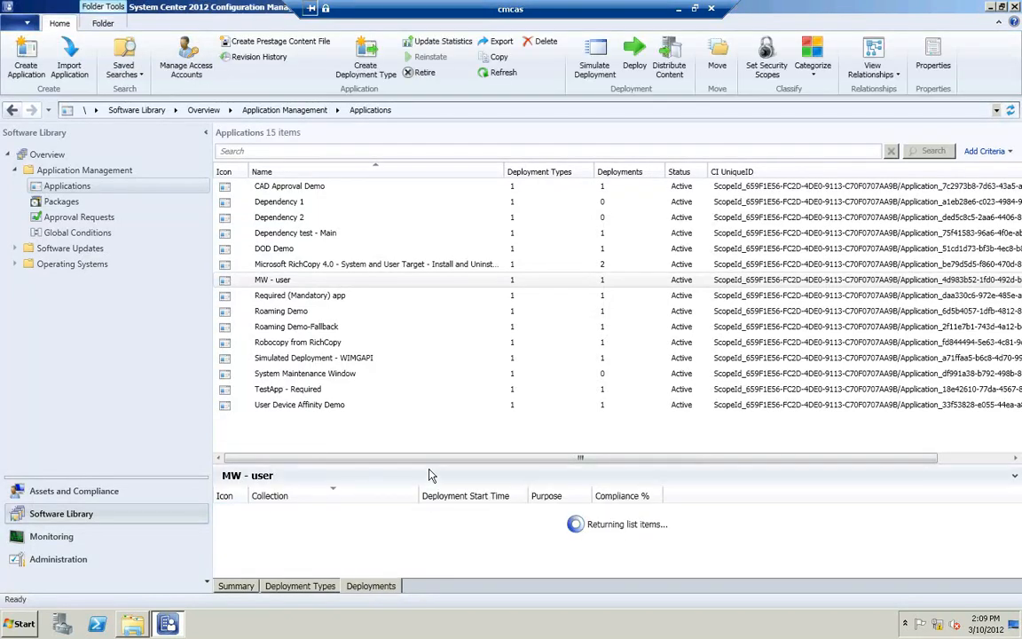
pyautogui.click(306, 513)
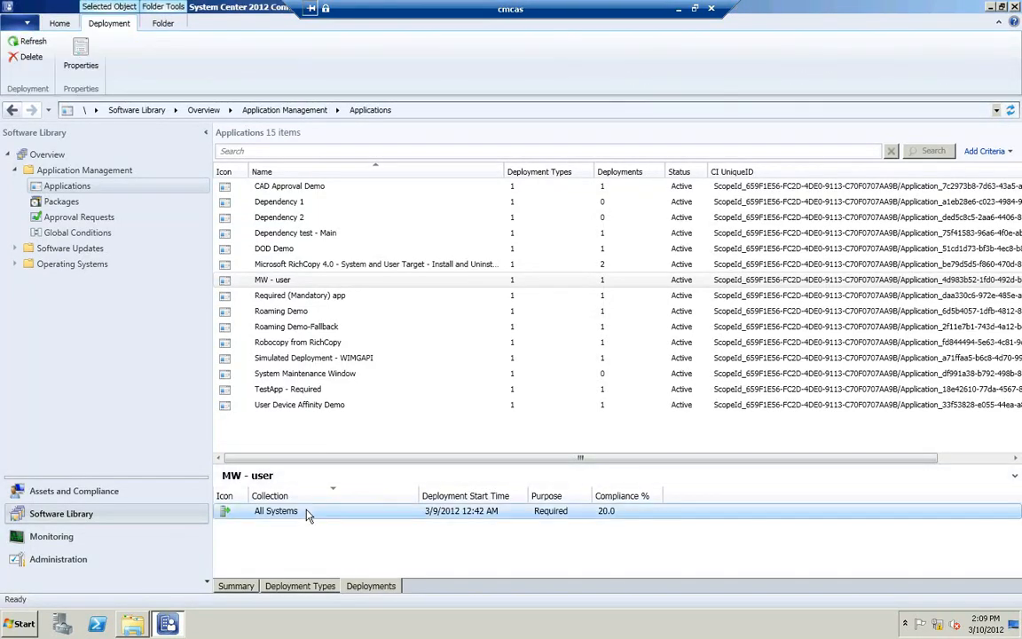
pyautogui.rightClick(306, 513)
pyautogui.click(550, 528)
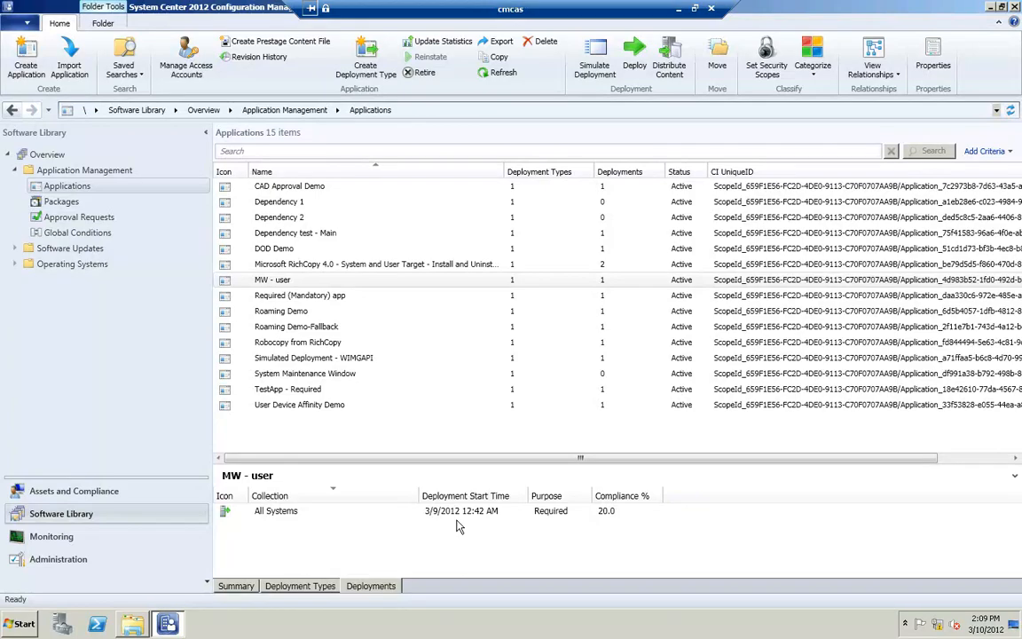
pyautogui.click(324, 515)
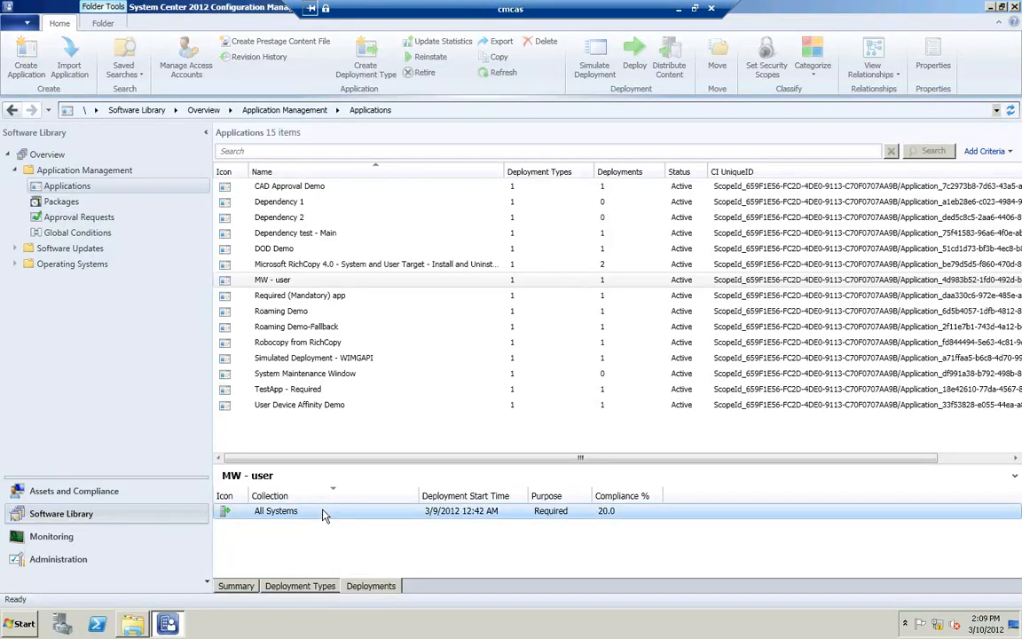
pyautogui.rightClick(324, 515)
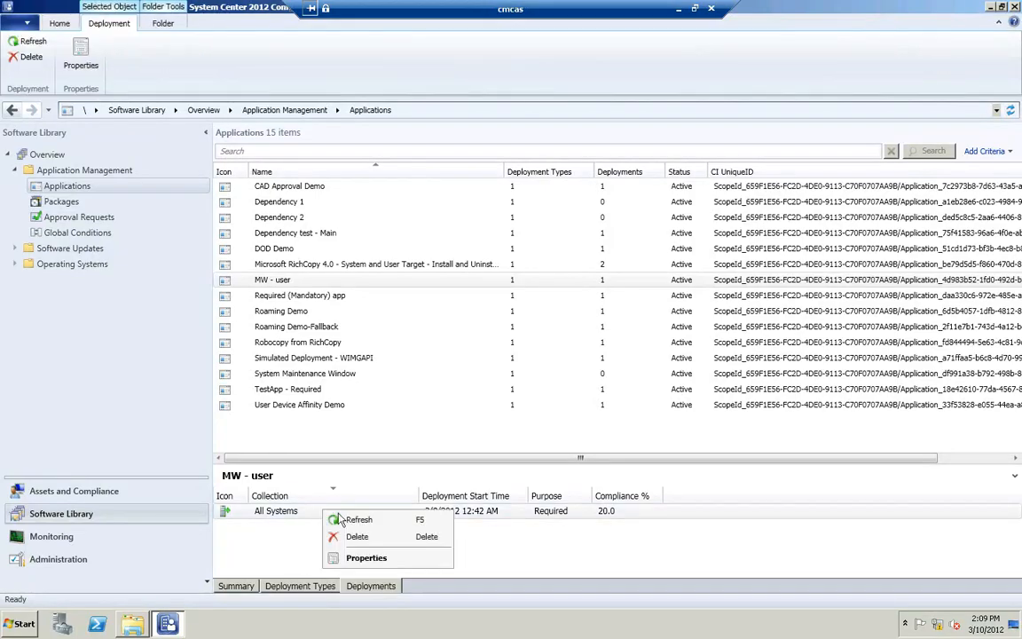
pyautogui.click(367, 558)
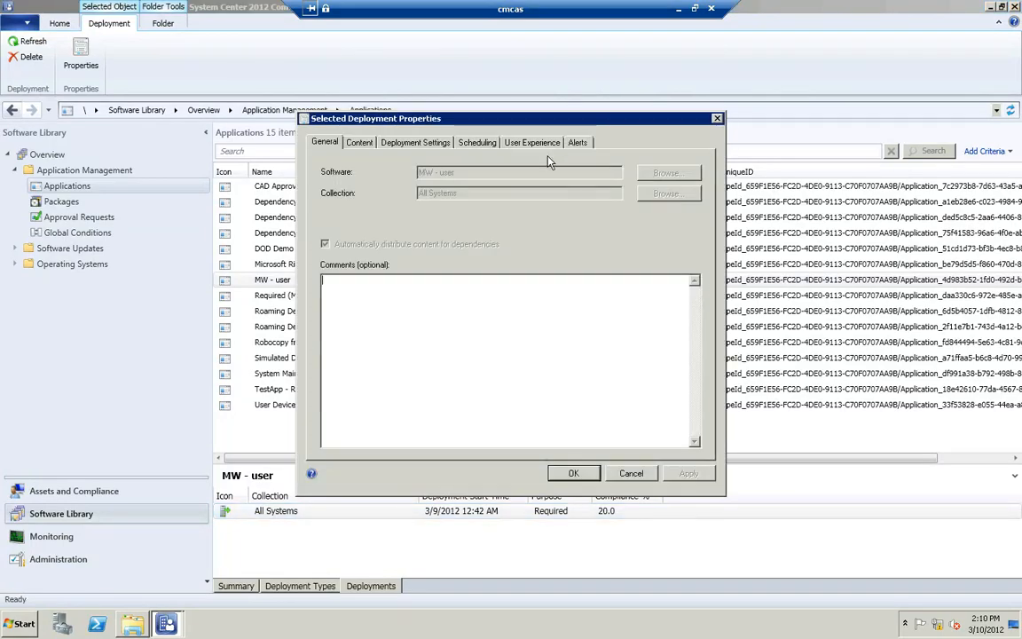
# Step: Review the deployment's scheduling, keeping time based on UTC, and close without changes
pyautogui.click(478, 143)
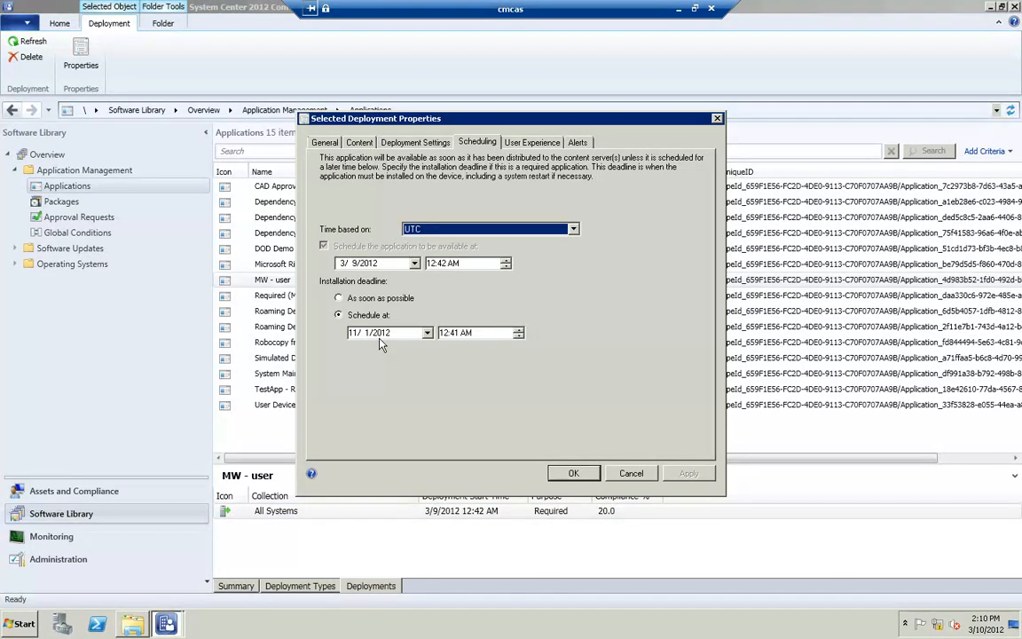
pyautogui.click(441, 231)
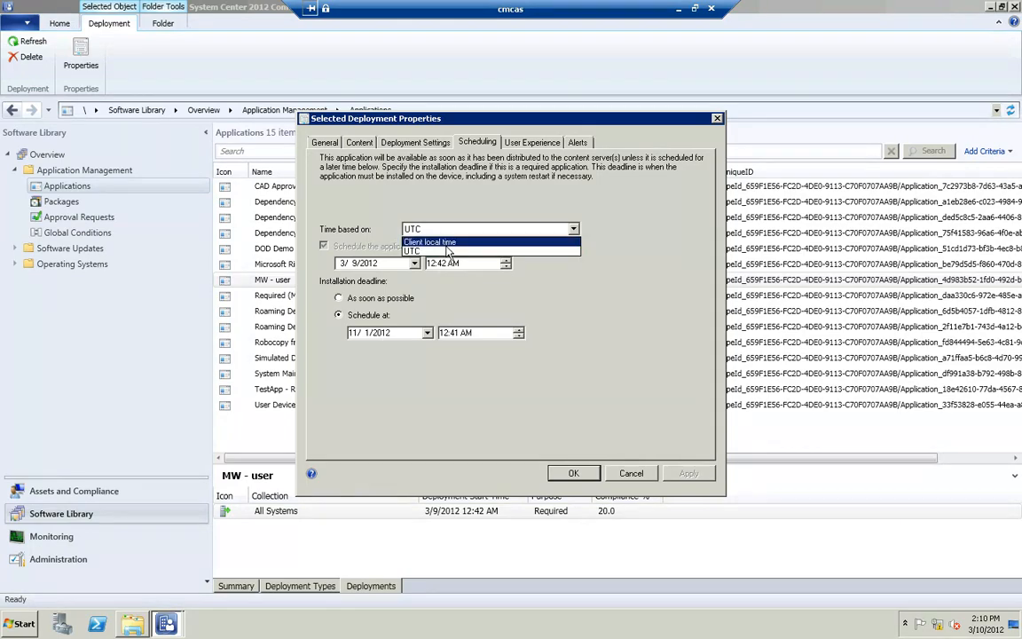
pyautogui.click(404, 251)
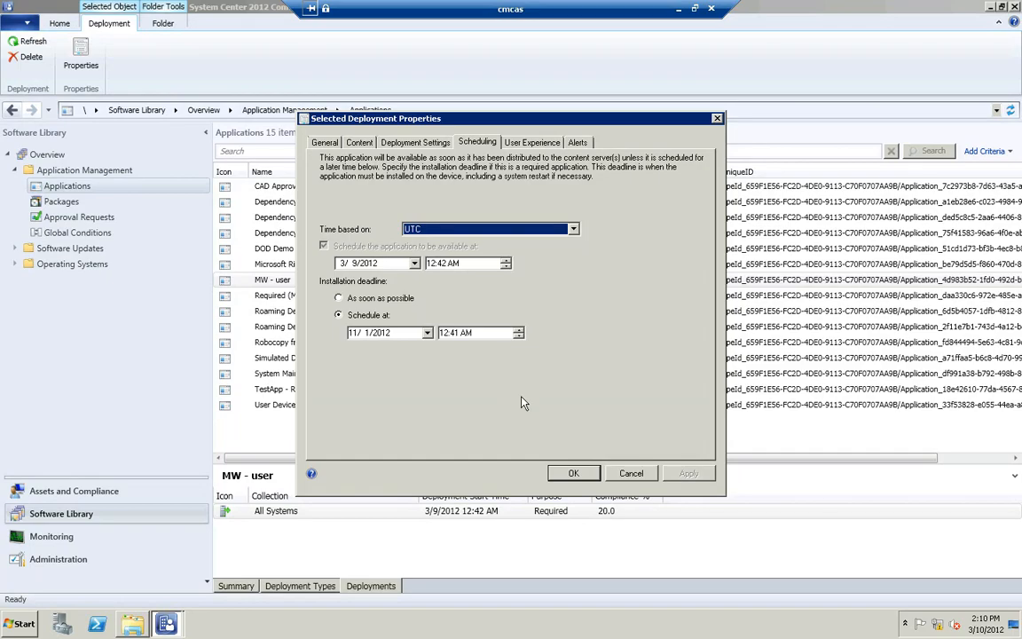
pyautogui.click(618, 474)
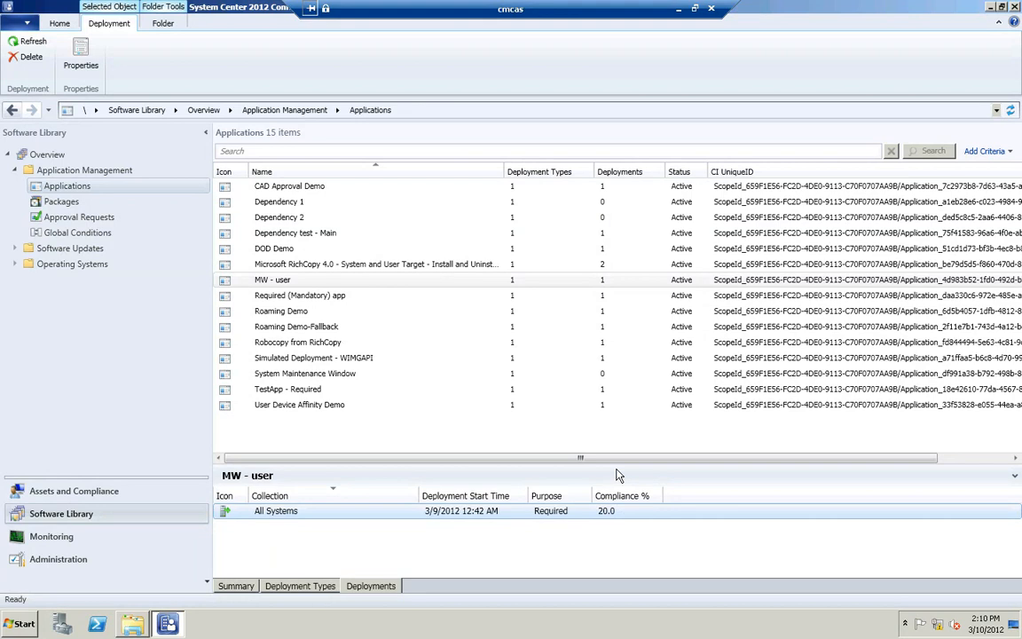
# Step: Switch to the client virtual machine and select MW - user in Software Center
pyautogui.click(678, 10)
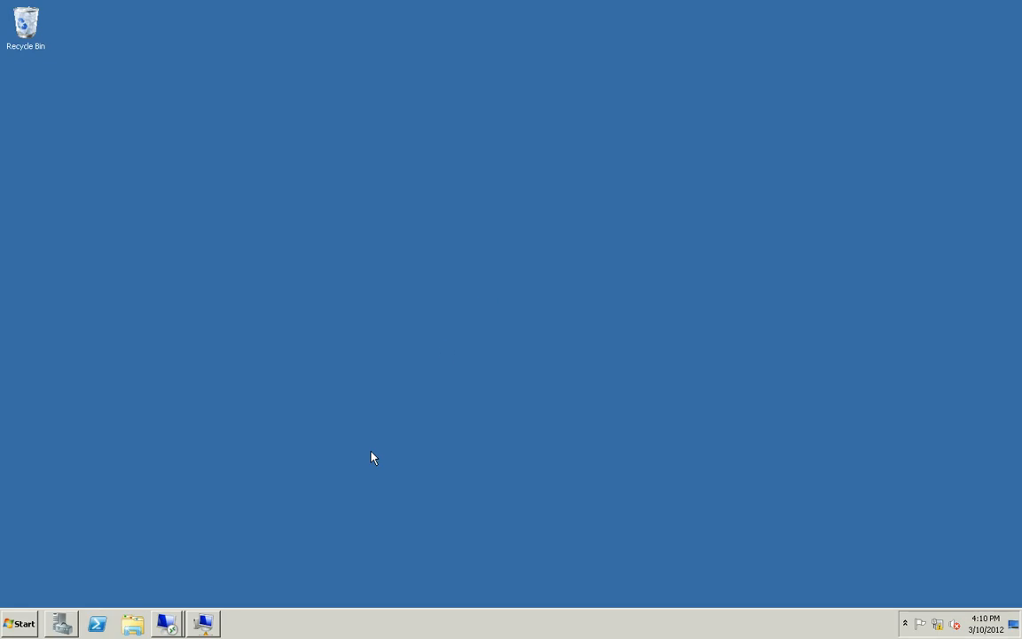
pyautogui.click(203, 623)
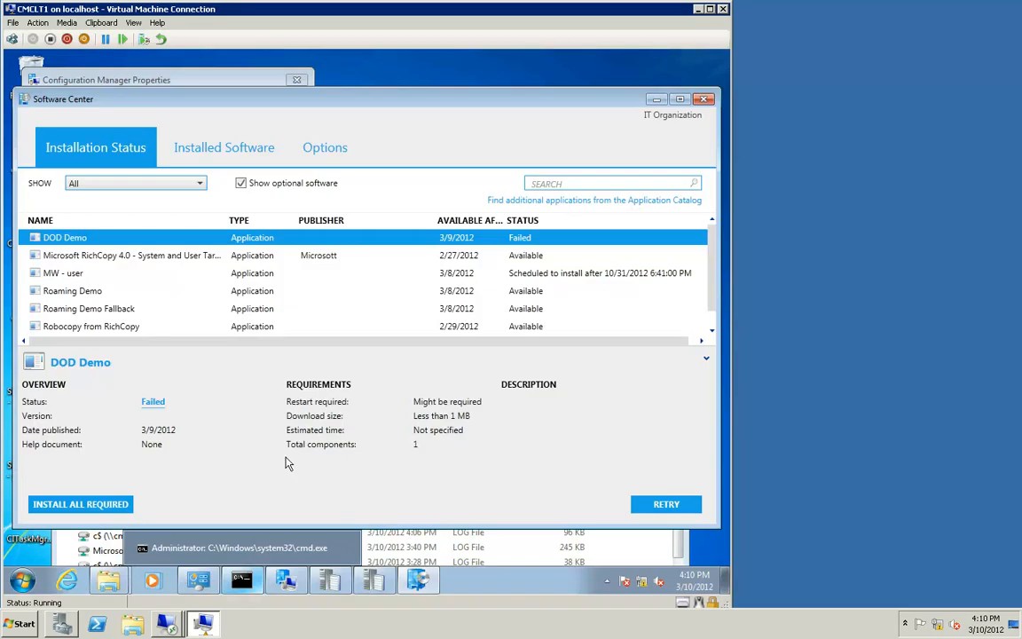
pyautogui.click(71, 276)
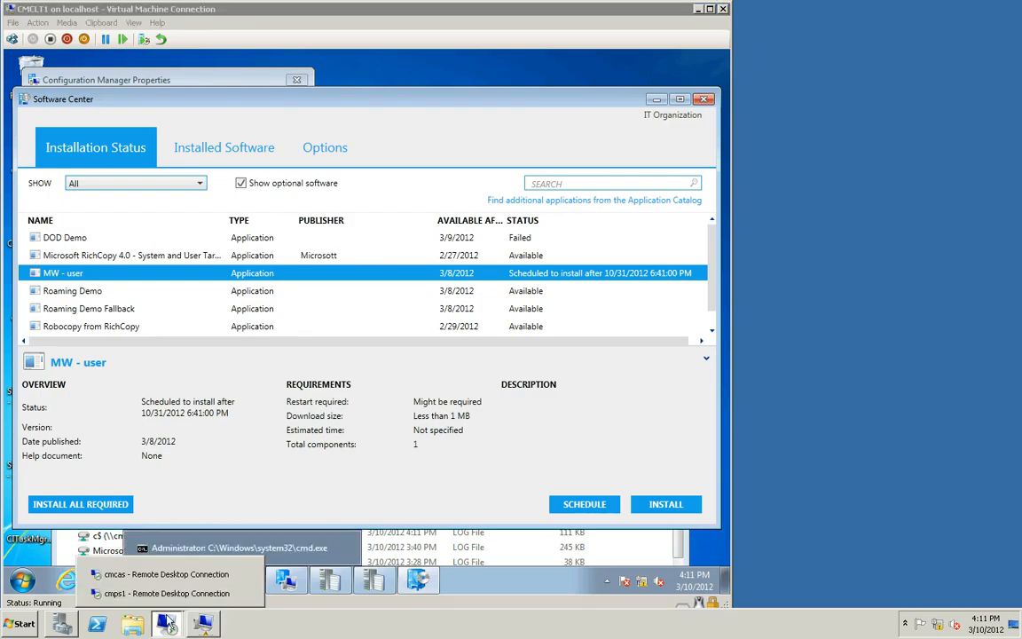
# Step: Return to the console and inspect the All Systems deployment's user notification options, closing without changes
pyautogui.click(171, 578)
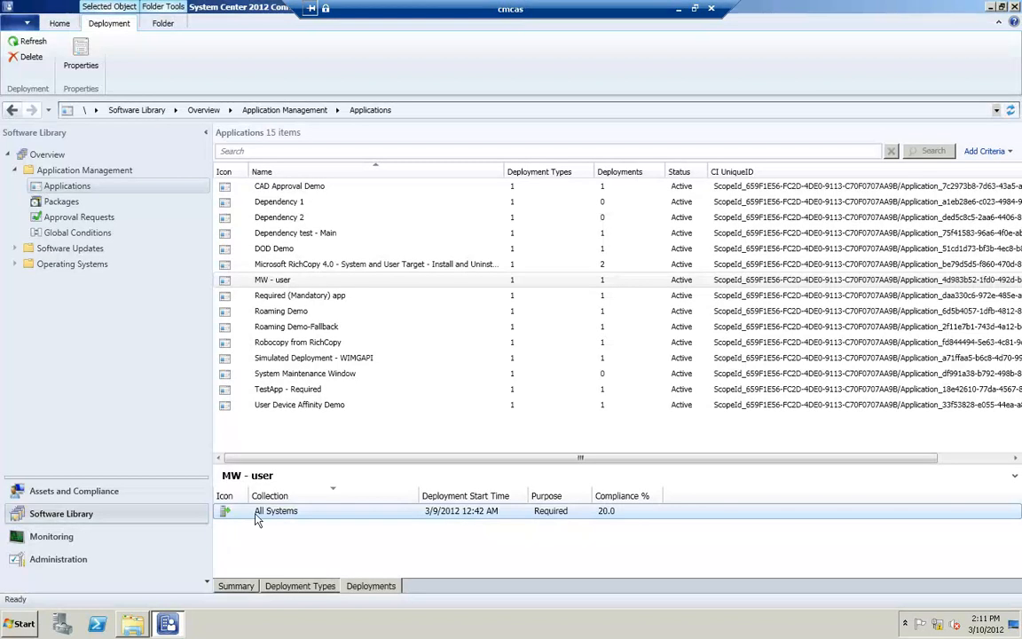
pyautogui.rightClick(322, 512)
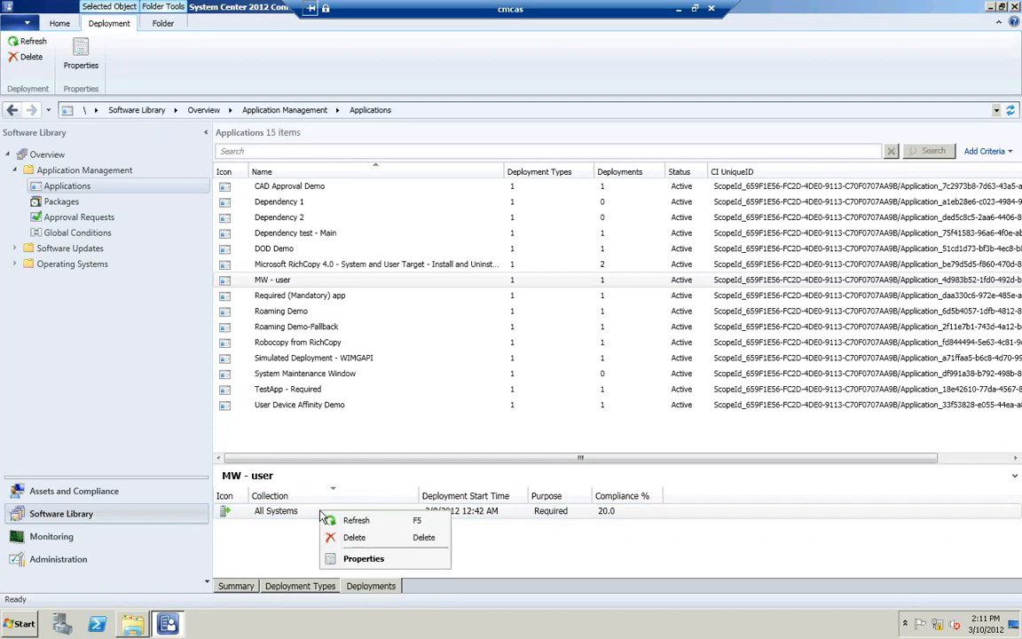
pyautogui.click(353, 559)
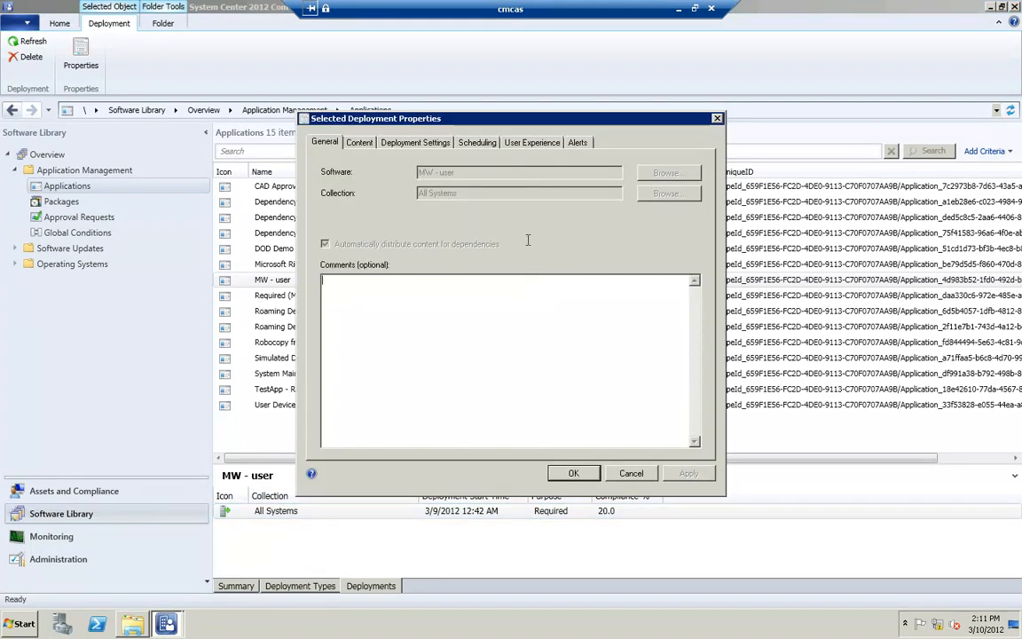
pyautogui.click(513, 142)
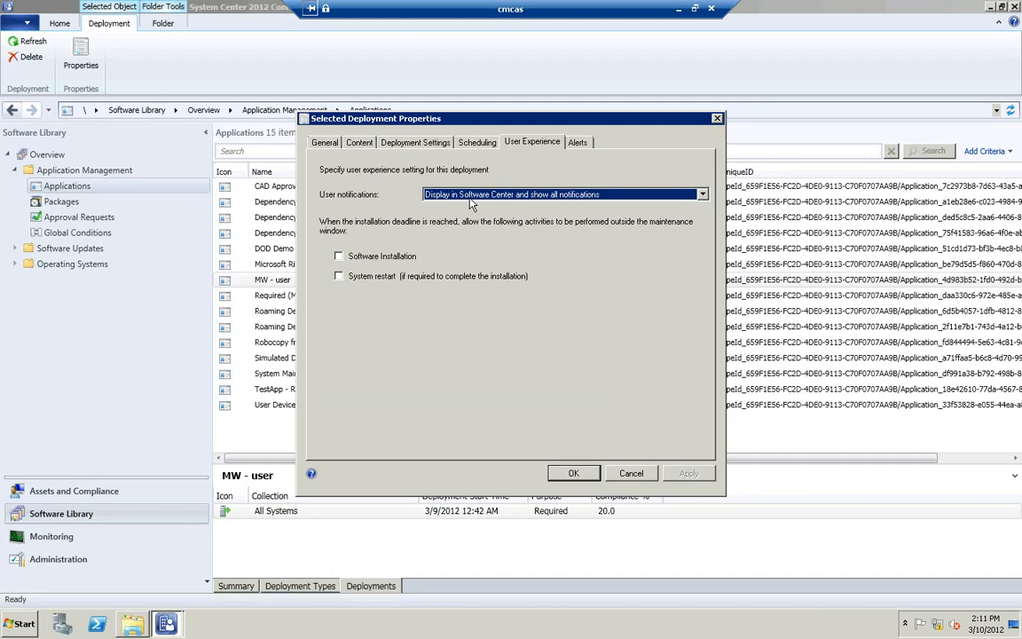
pyautogui.click(527, 197)
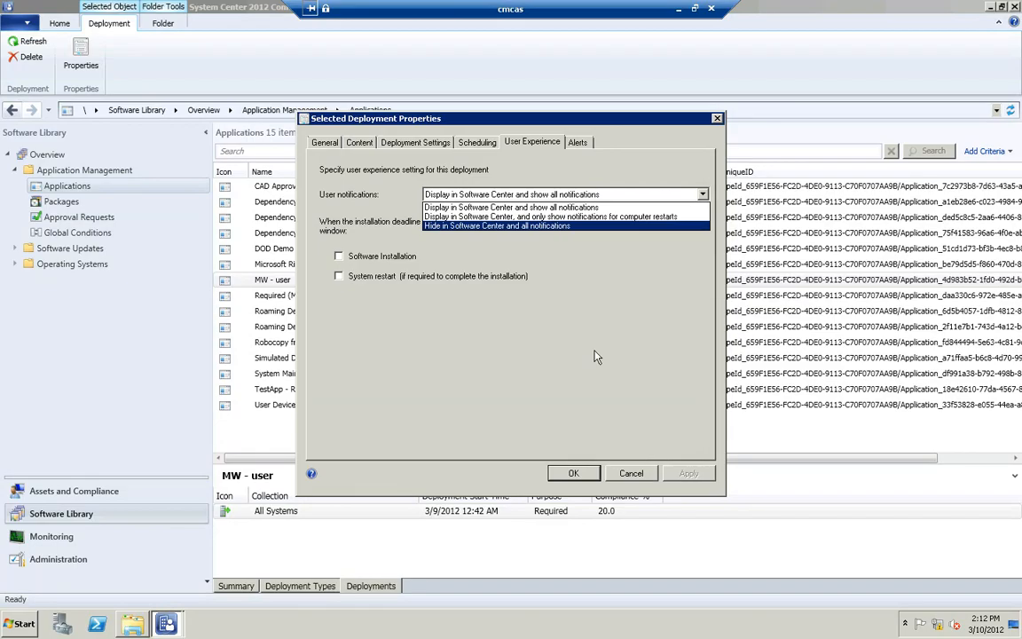
pyautogui.click(631, 474)
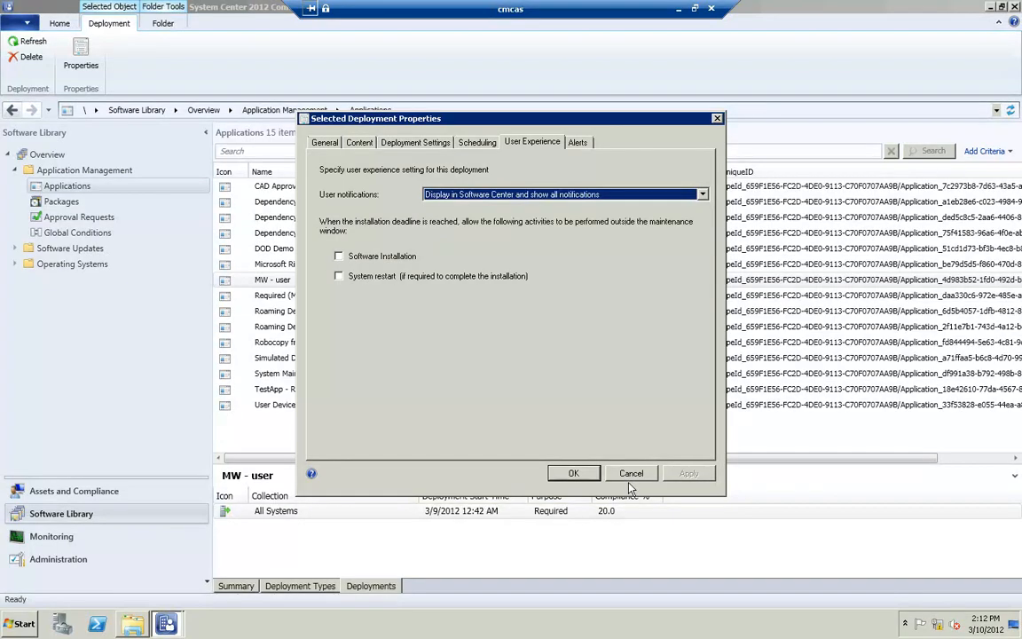
pyautogui.click(631, 475)
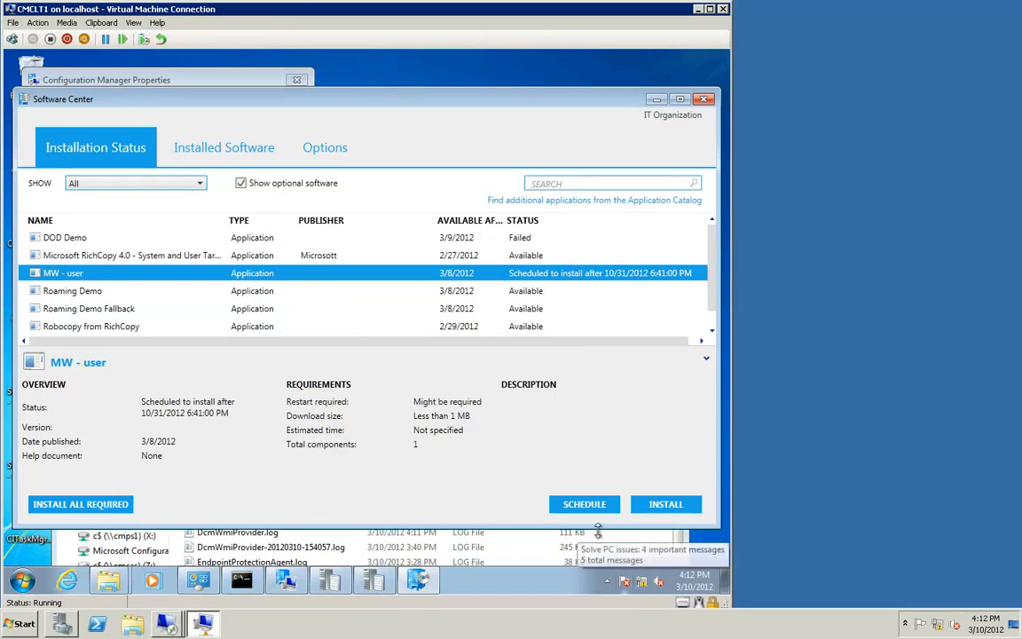
# Step: Open the Software Center notification about required software changes from the client's notification area and close it
pyautogui.click(609, 583)
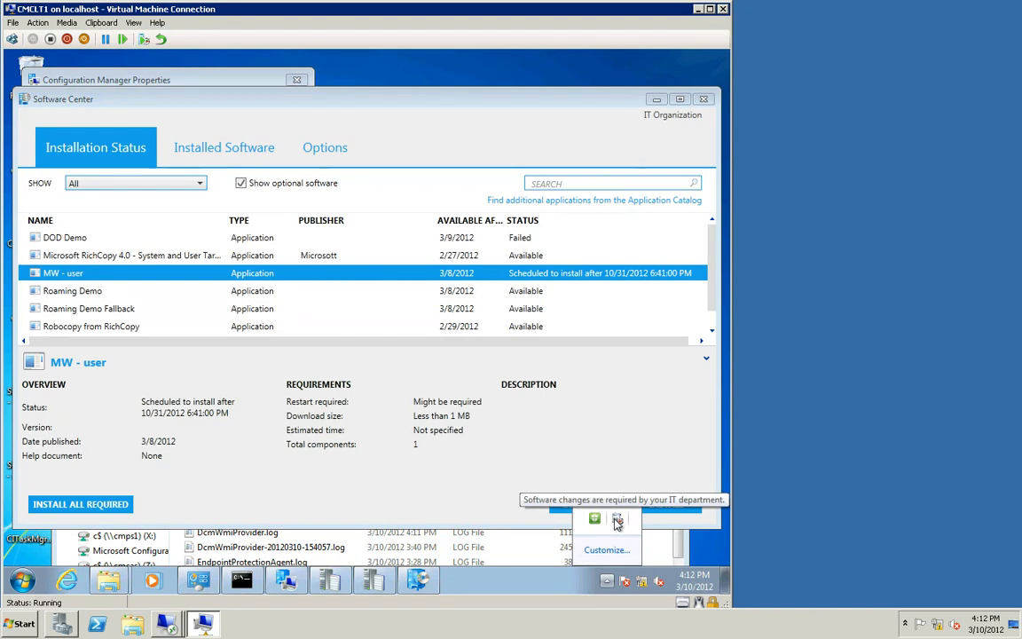
pyautogui.rightClick(618, 523)
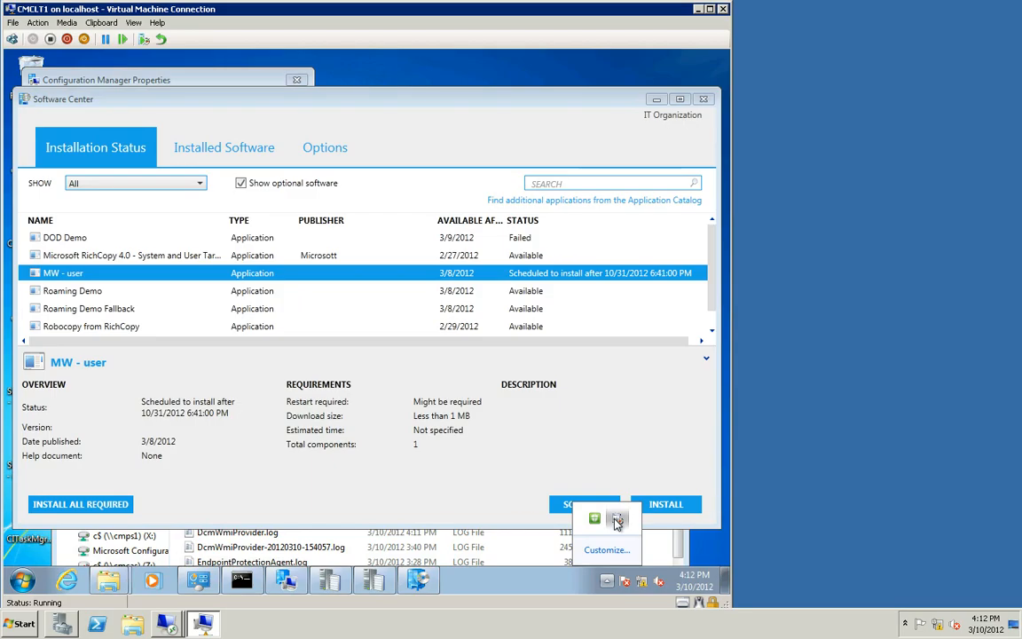
pyautogui.click(618, 523)
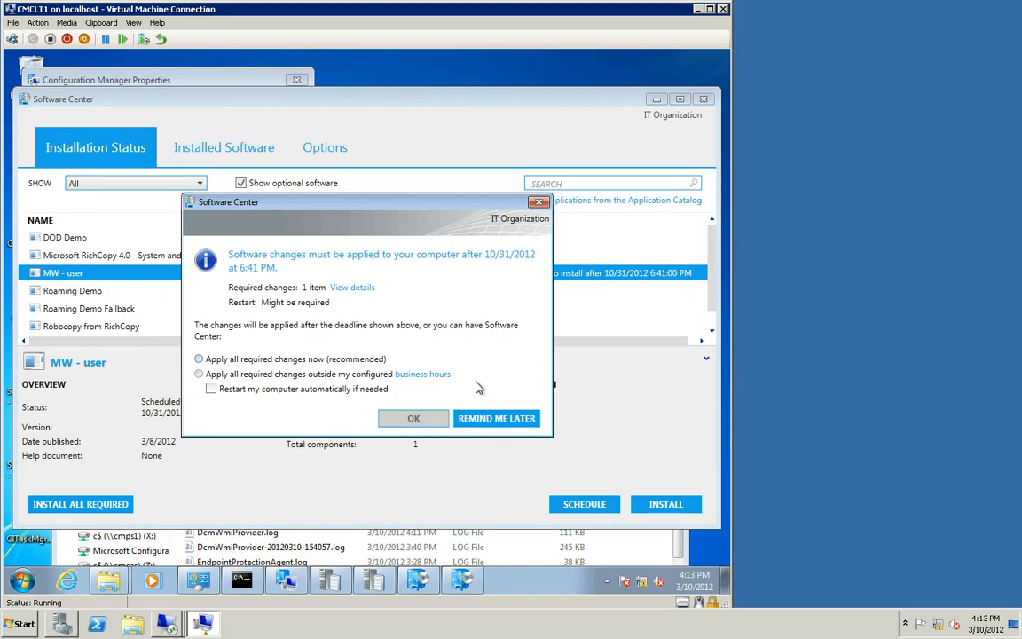
pyautogui.click(538, 203)
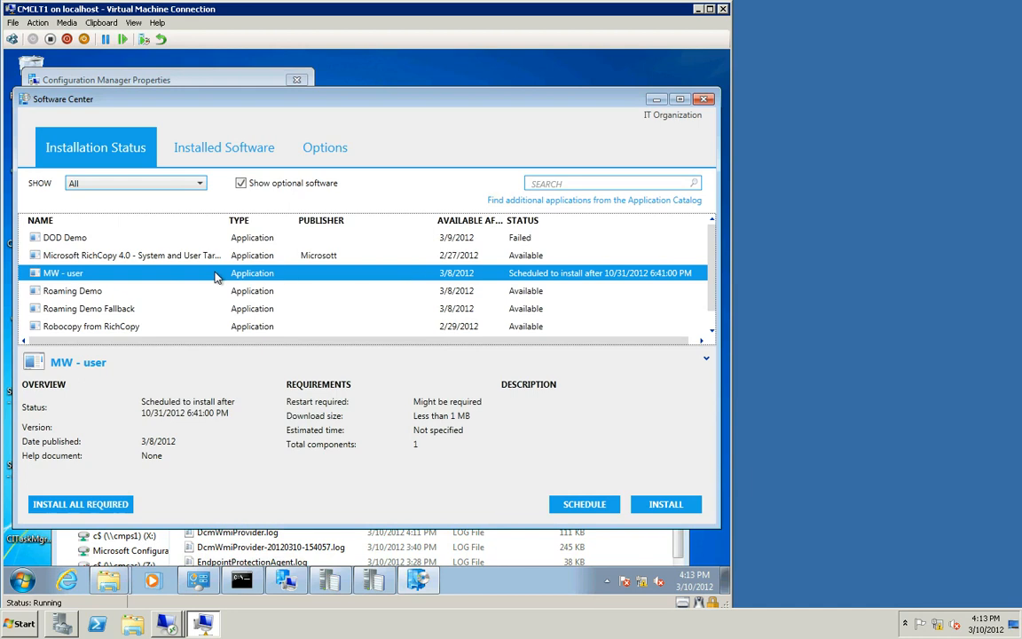
# Step: Schedule the MW - user installation with Install software now
pyautogui.click(582, 504)
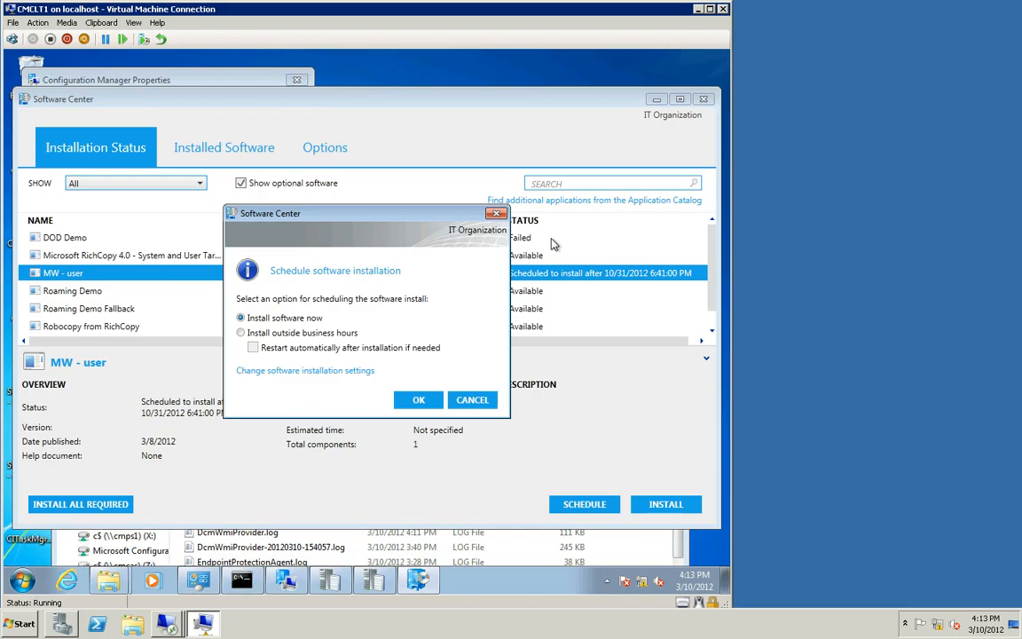
pyautogui.click(472, 399)
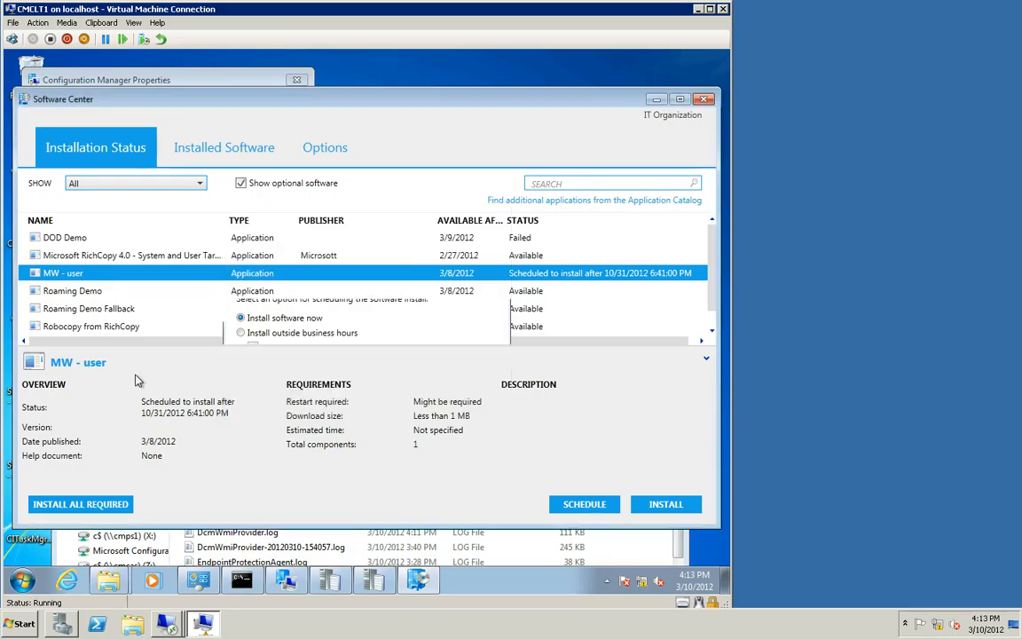
# Step: Review the Software Center options for business hours and computer maintenance, then return to the installation status list
pyautogui.click(330, 158)
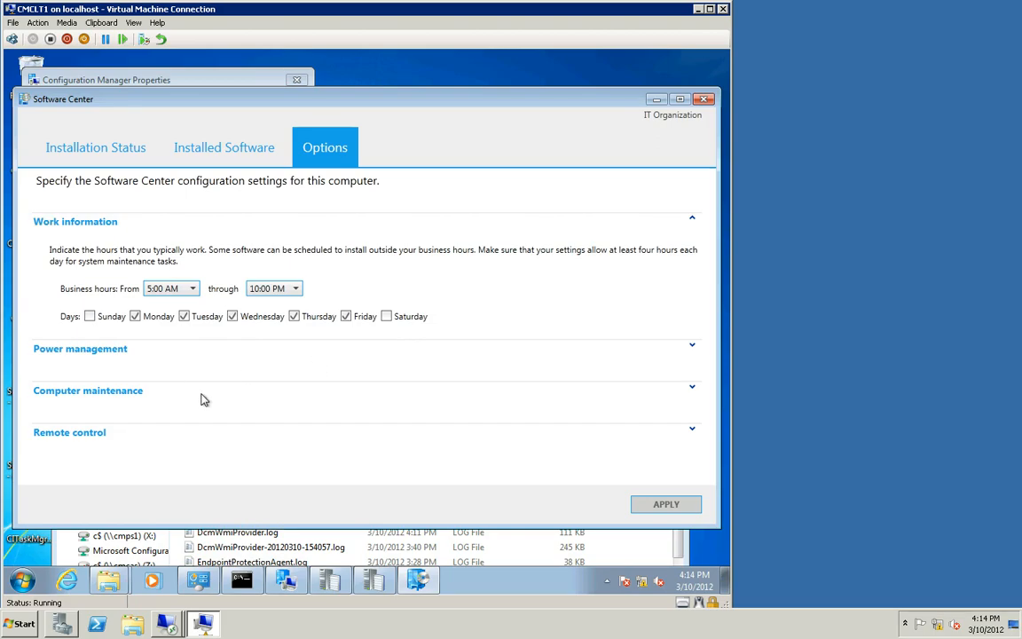
pyautogui.click(693, 390)
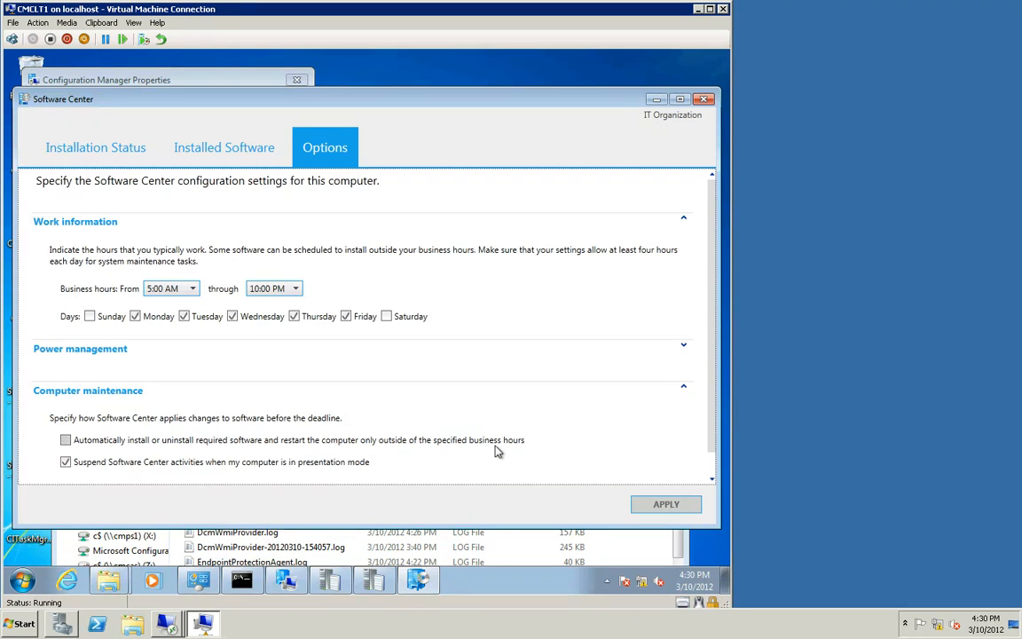
pyautogui.moveTo(497, 451)
pyautogui.click(106, 150)
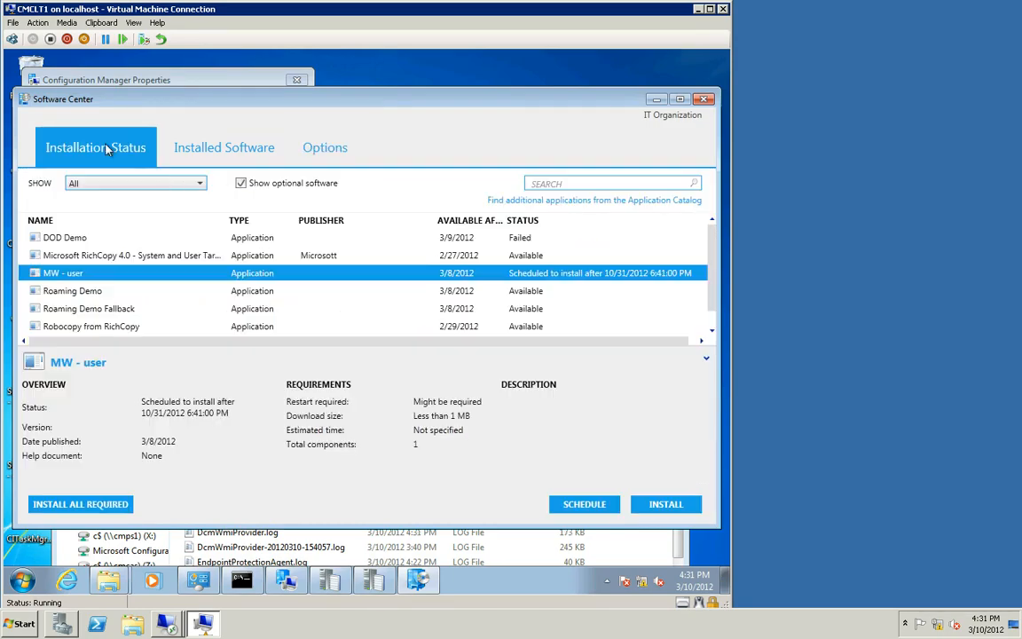
pyautogui.click(565, 507)
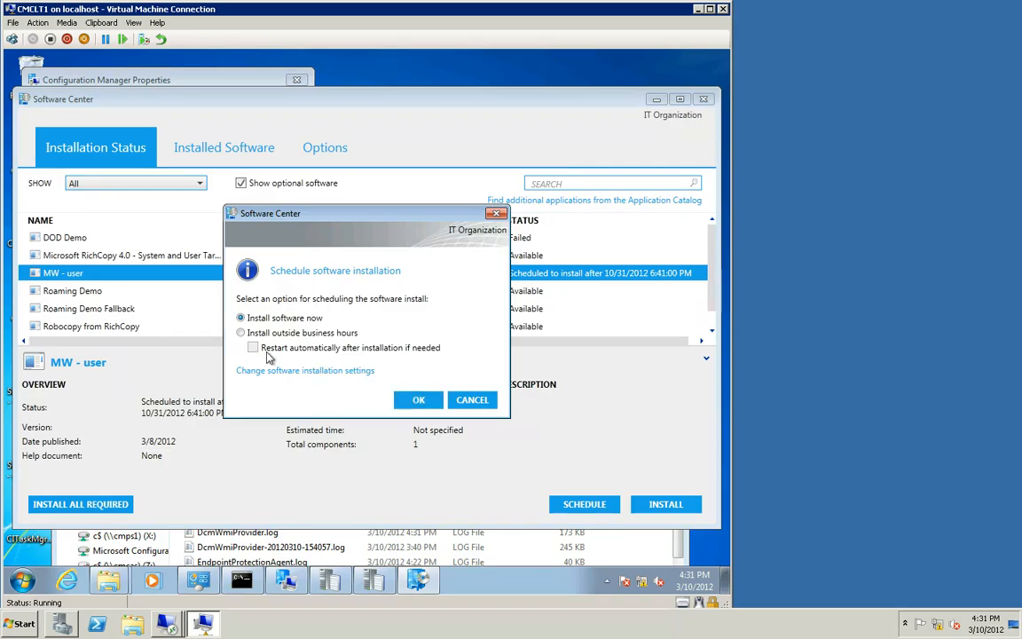
pyautogui.click(241, 334)
pyautogui.click(254, 349)
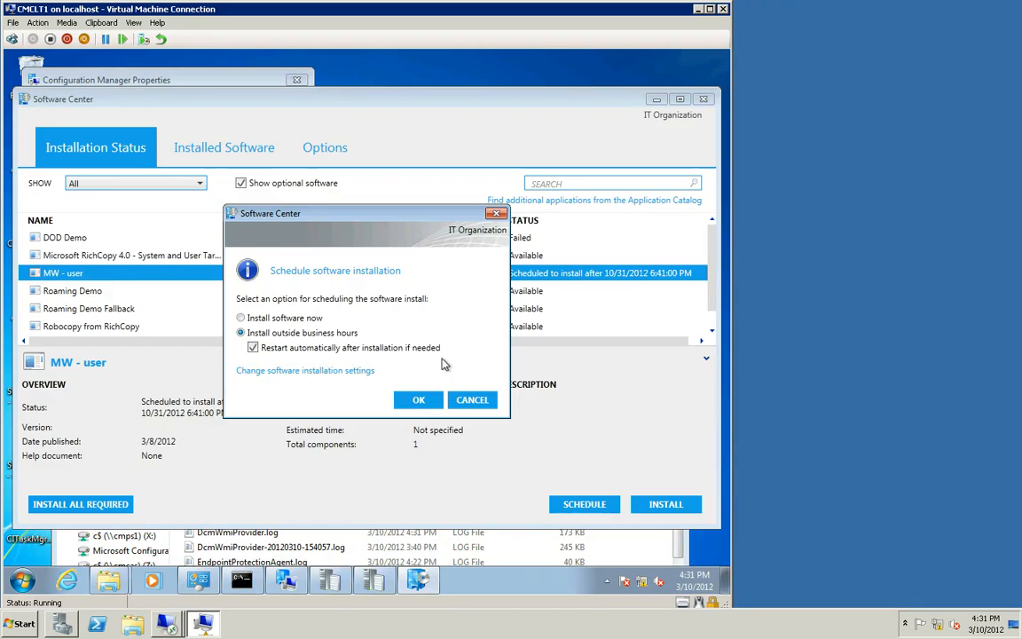
pyautogui.click(253, 349)
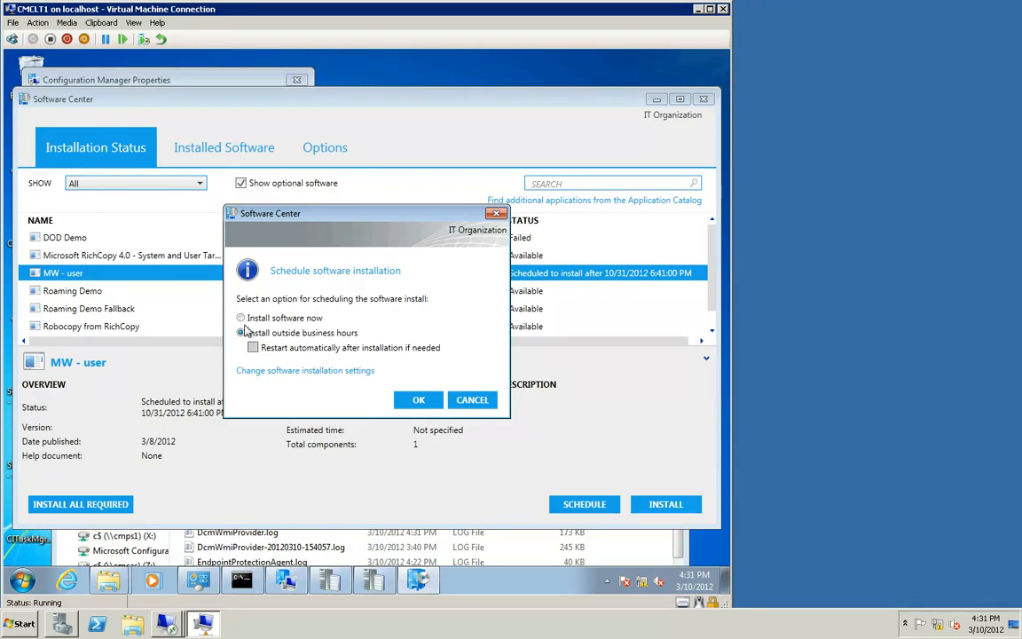
pyautogui.click(240, 319)
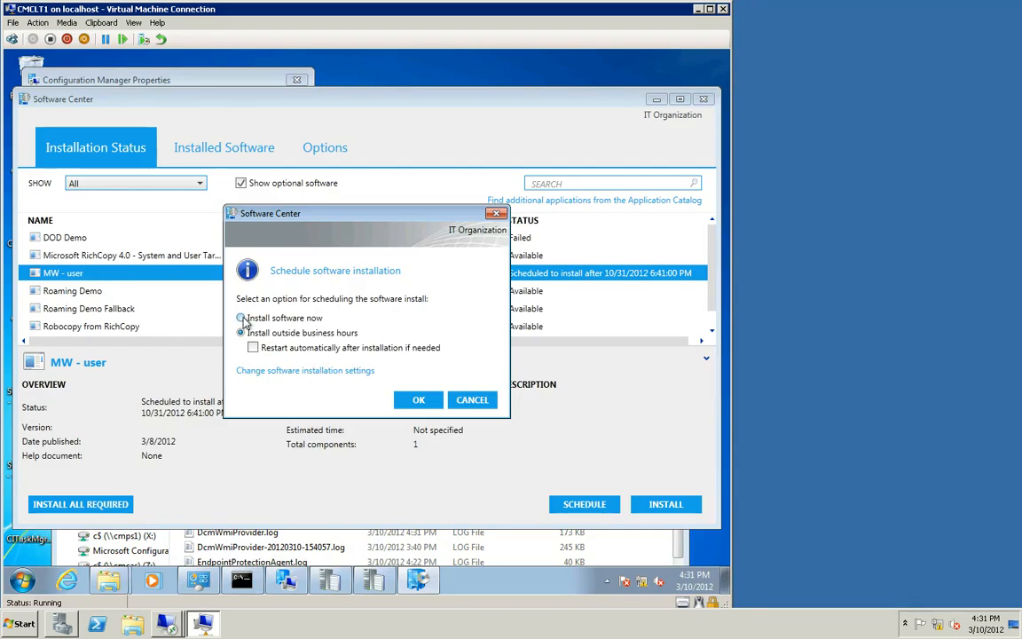
pyautogui.click(479, 401)
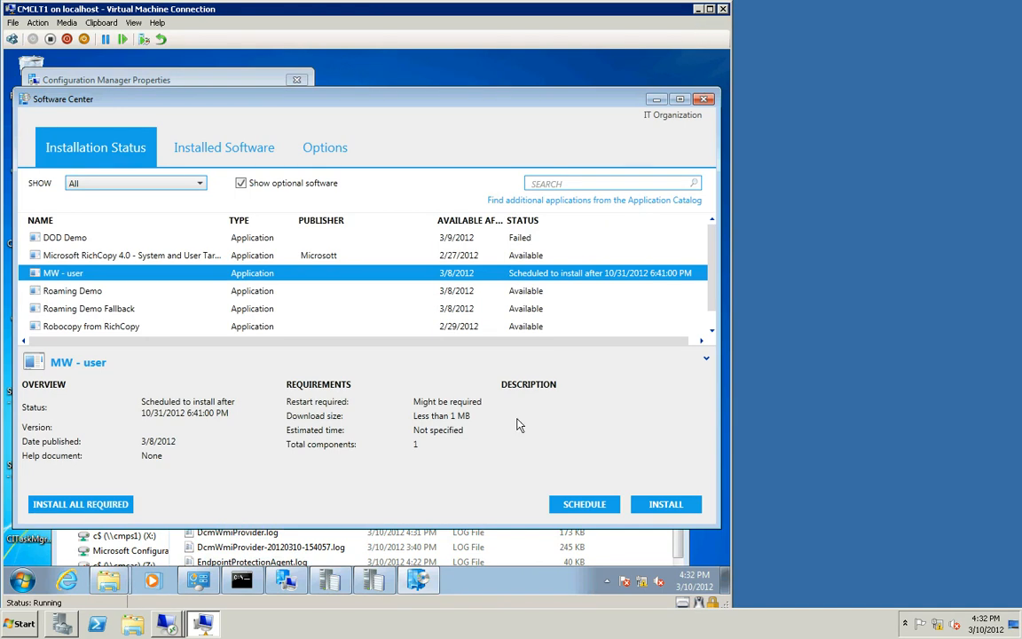
# Step: Switch to the cmcas console and select the System Maintenance Window application
pyautogui.moveTo(205, 628)
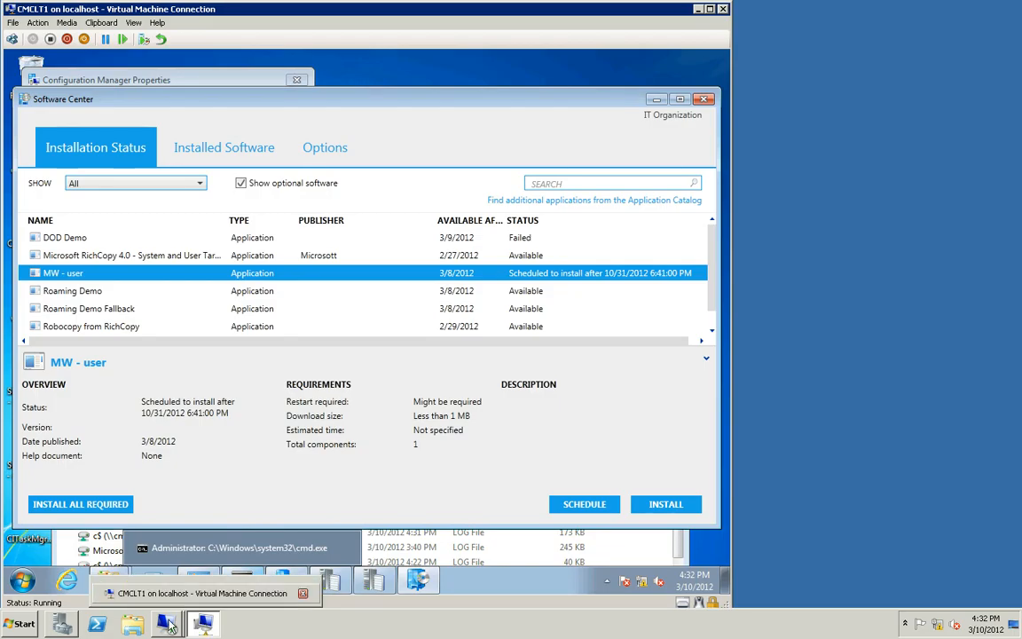
pyautogui.moveTo(160, 581)
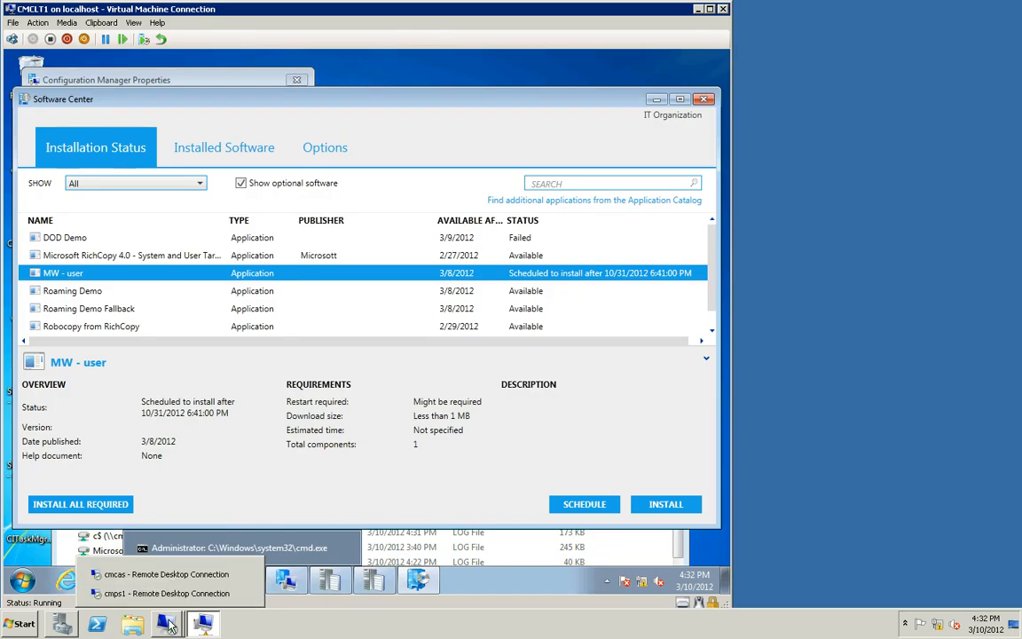
pyautogui.click(164, 575)
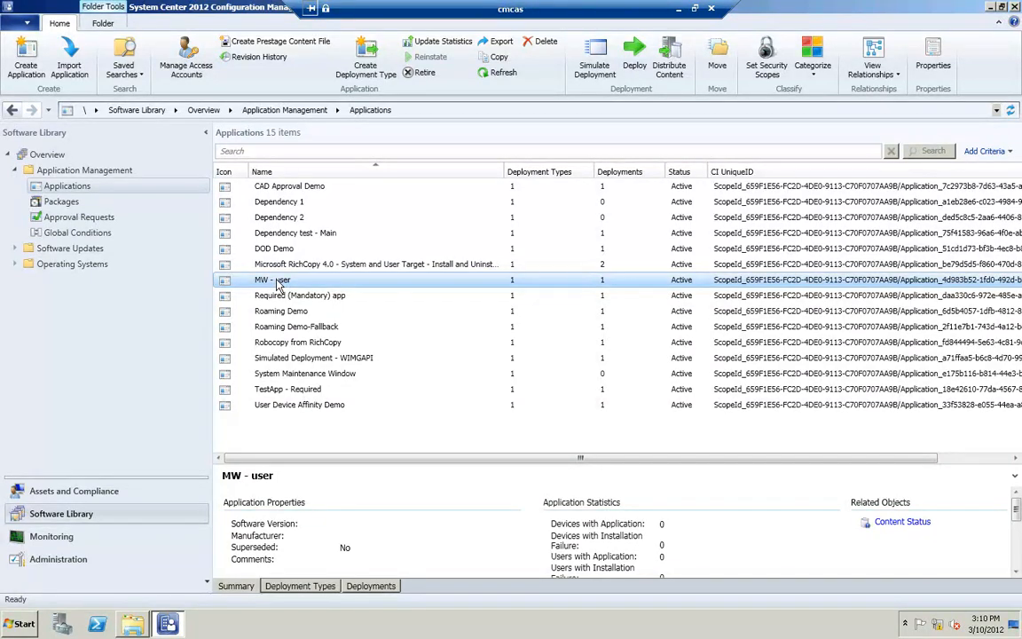
pyautogui.click(287, 374)
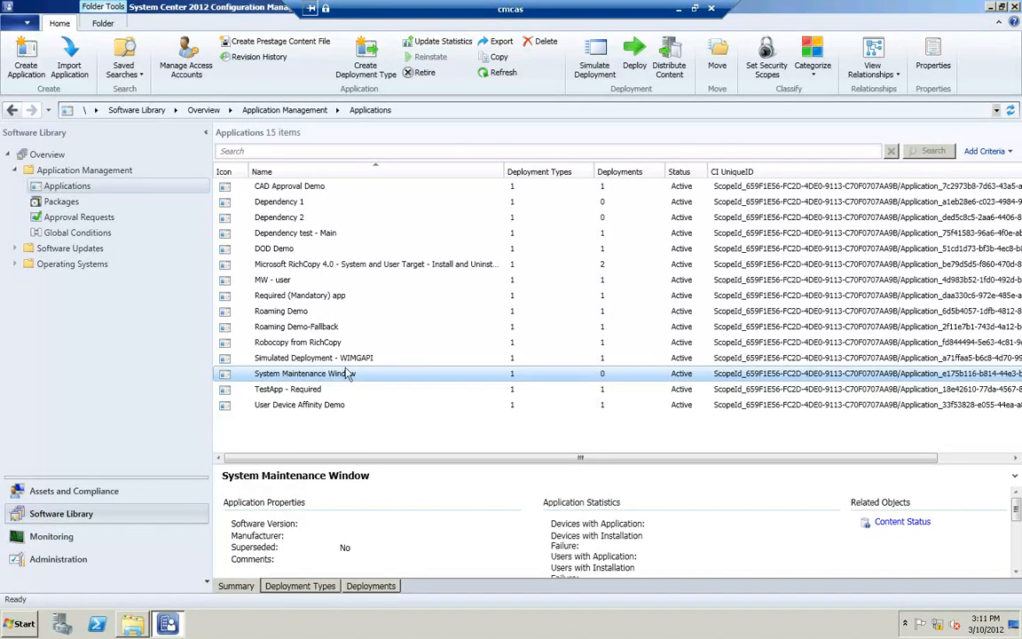
# Step: Show the members of the MW collection among the device collections, then return to Device Collections
pyautogui.click(89, 495)
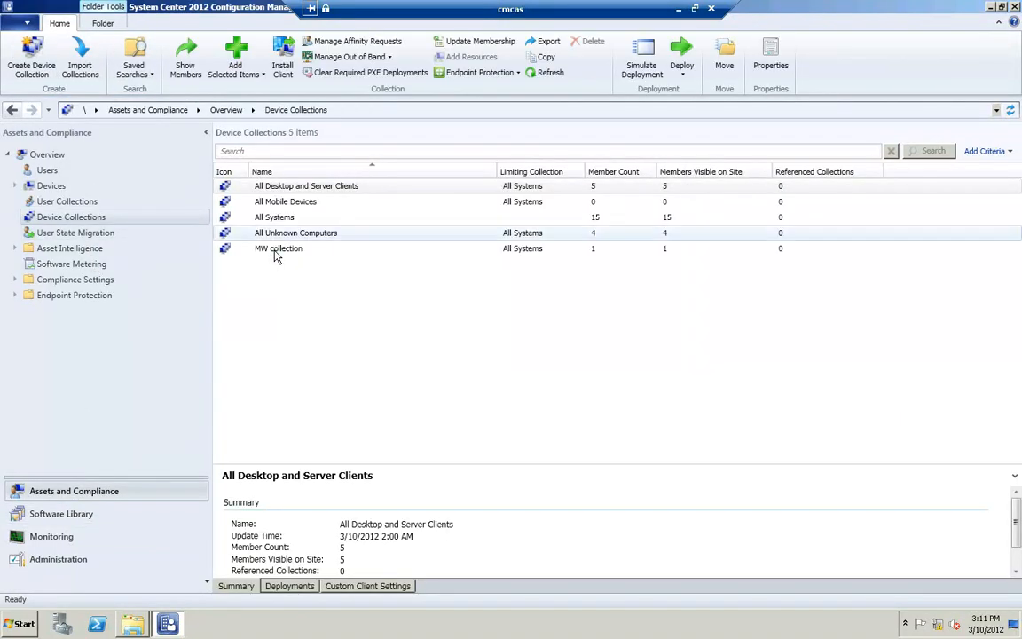
pyautogui.click(296, 255)
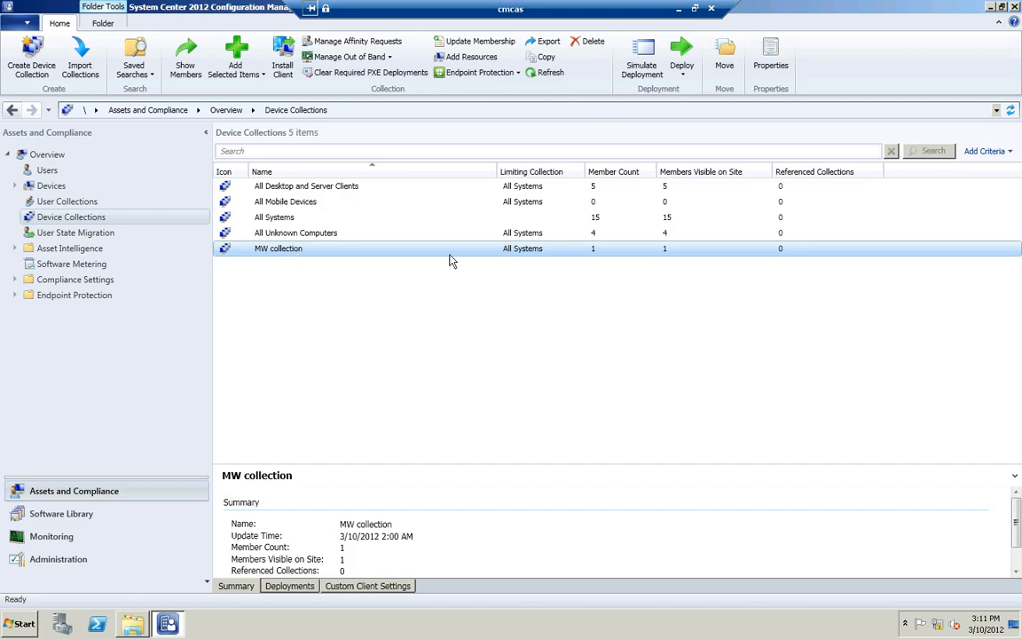
pyautogui.rightClick(303, 258)
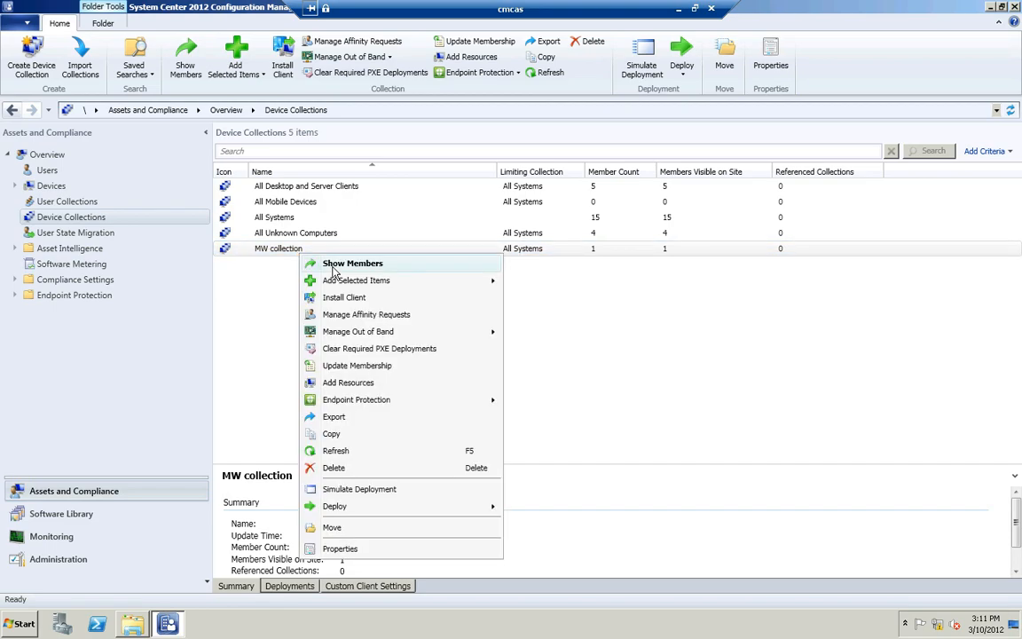
pyautogui.click(336, 264)
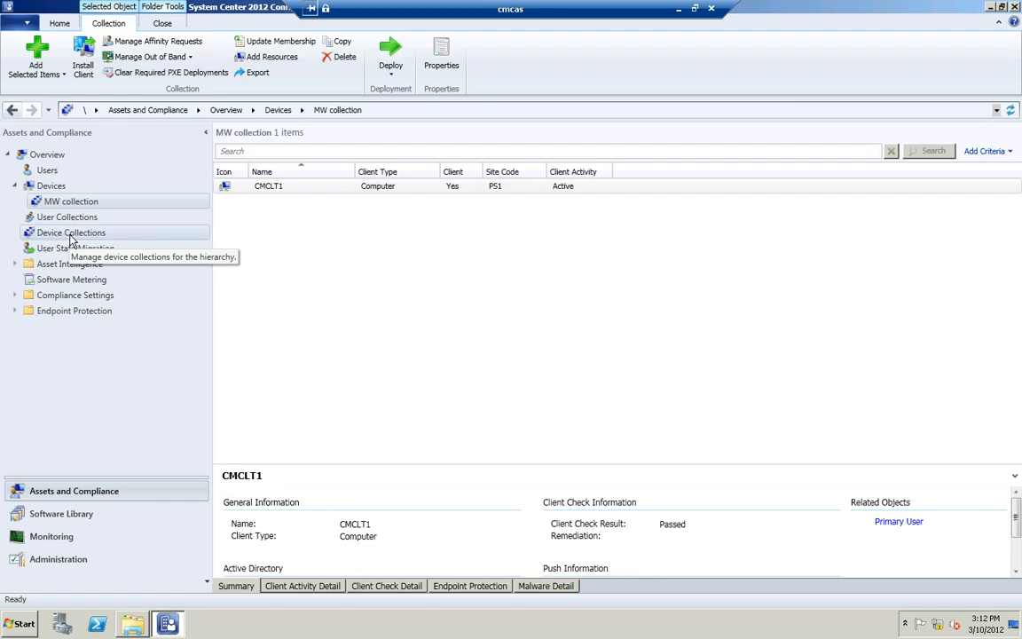
pyautogui.click(71, 236)
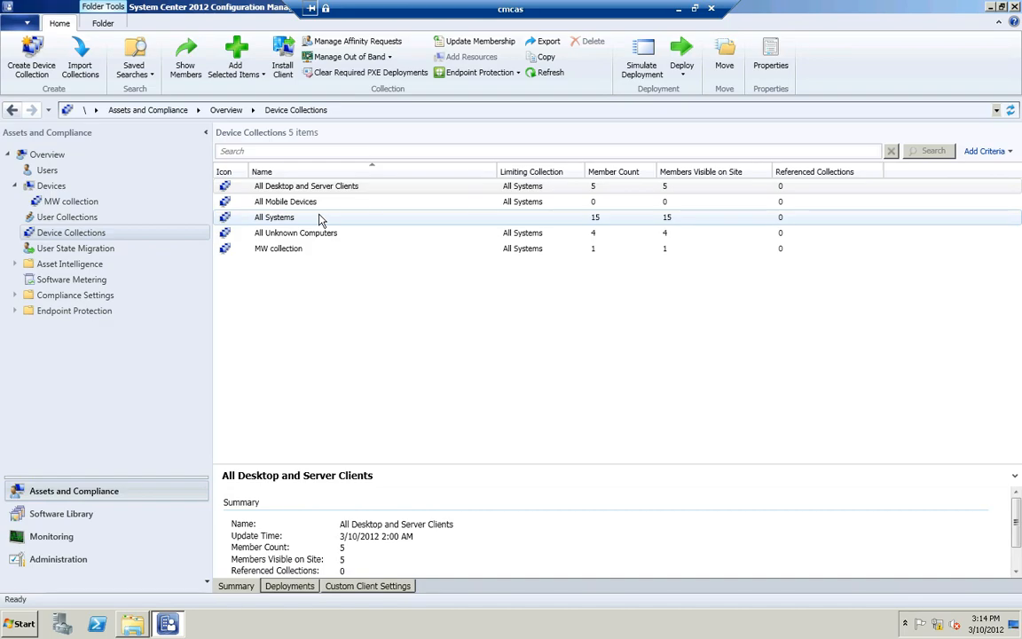
# Step: Open the MW collection's properties and review its Window in the future test maintenance window schedule, closing with OK
pyautogui.click(289, 256)
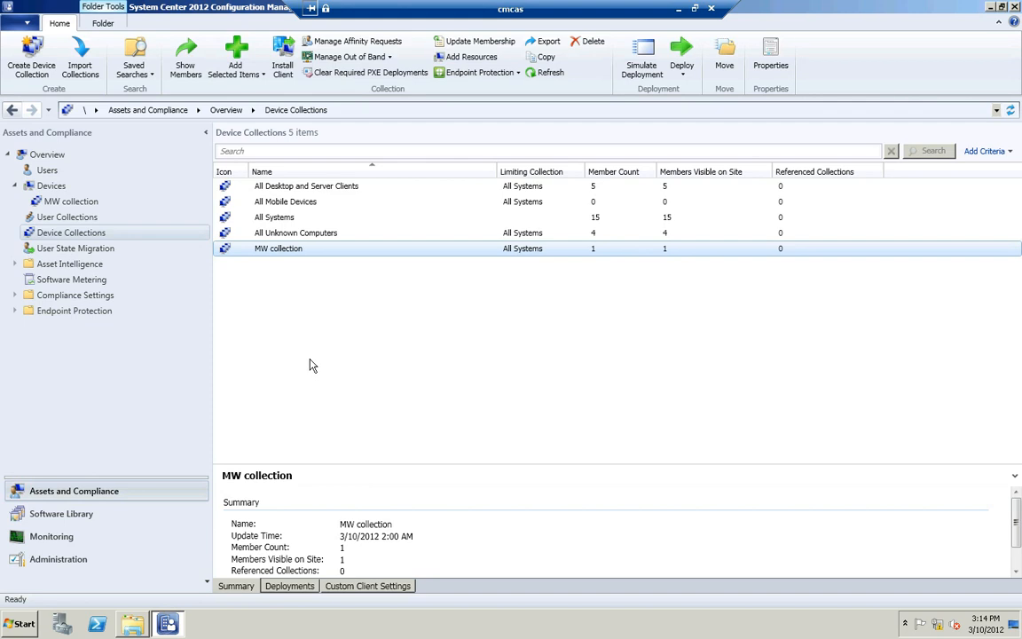
pyautogui.rightClick(301, 252)
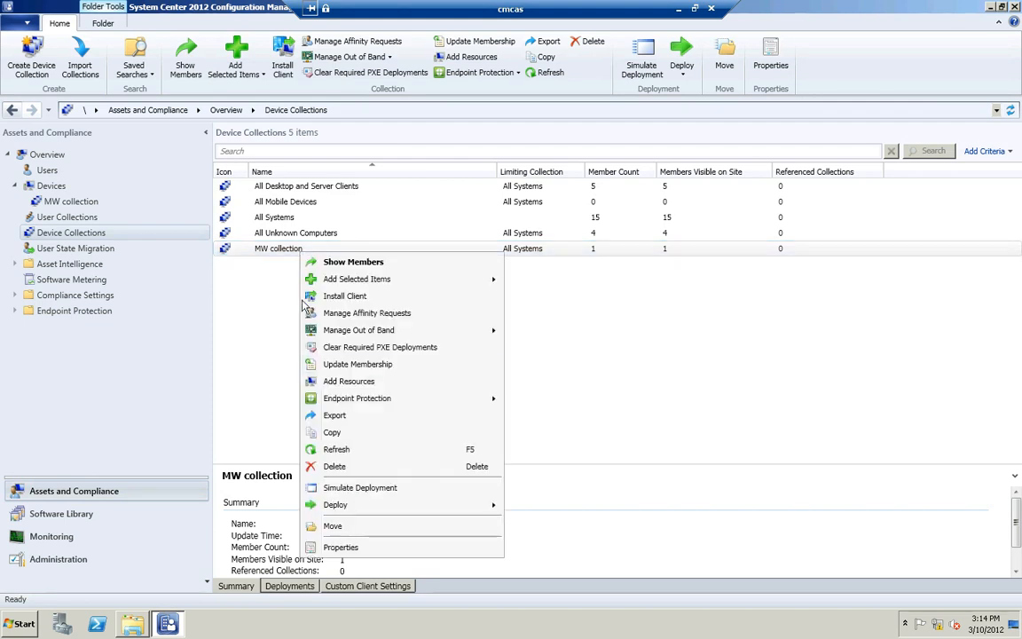
pyautogui.click(345, 547)
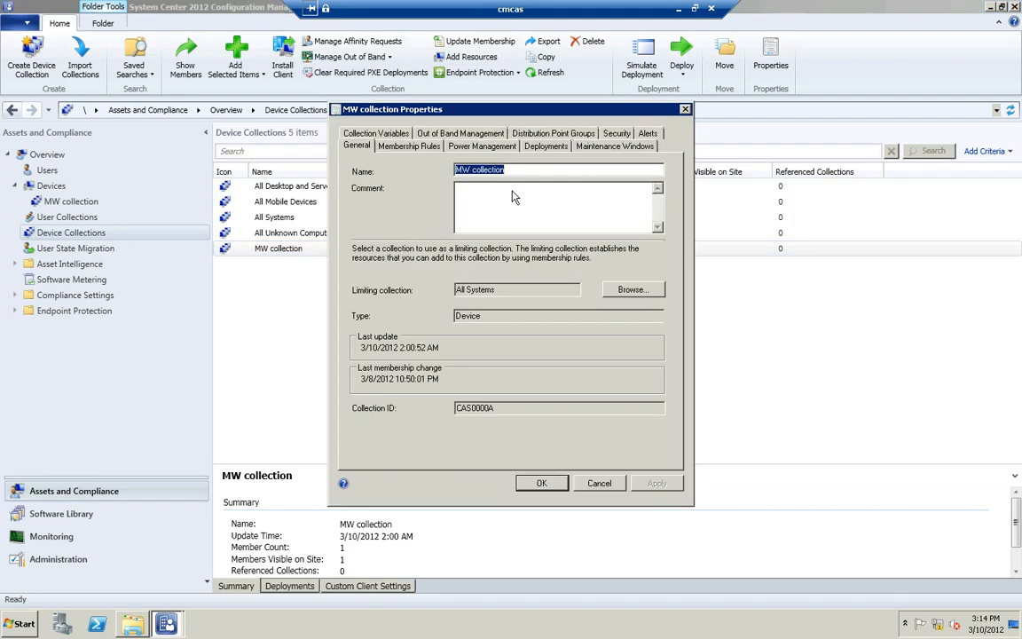
pyautogui.click(593, 145)
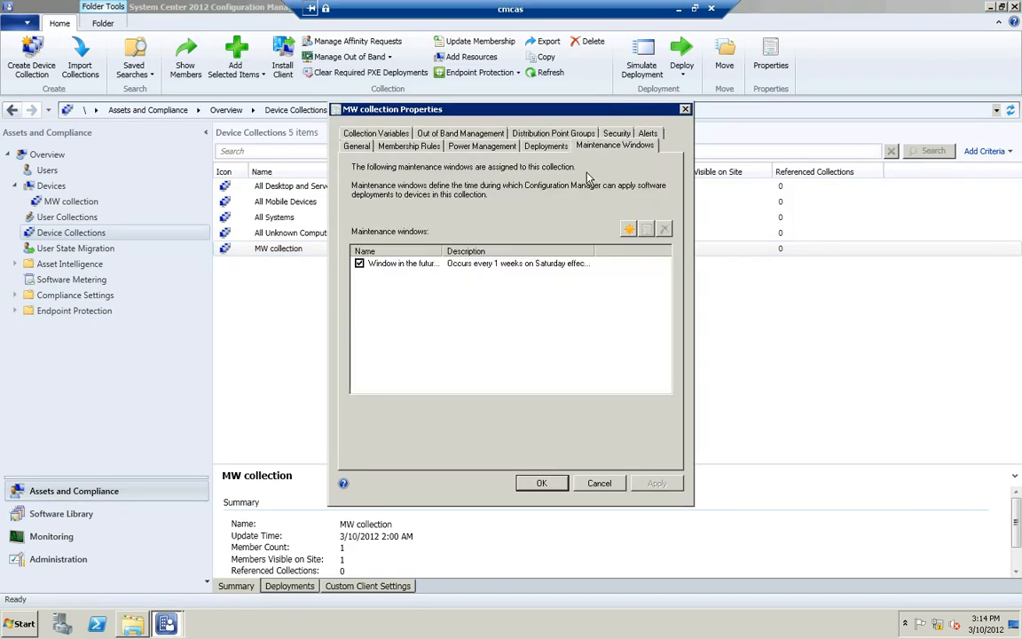
pyautogui.click(424, 263)
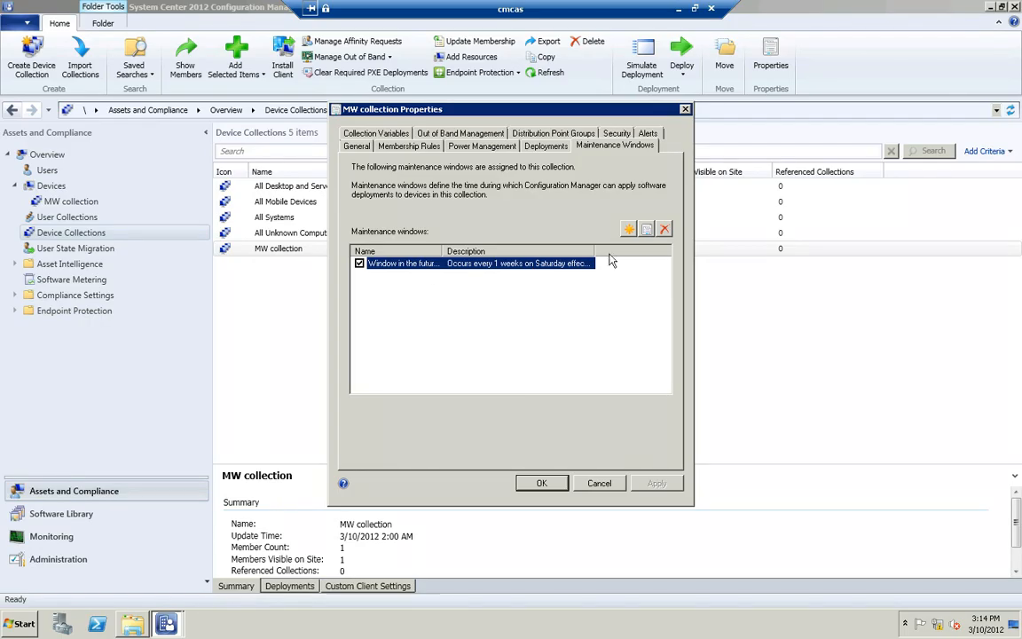
pyautogui.click(647, 230)
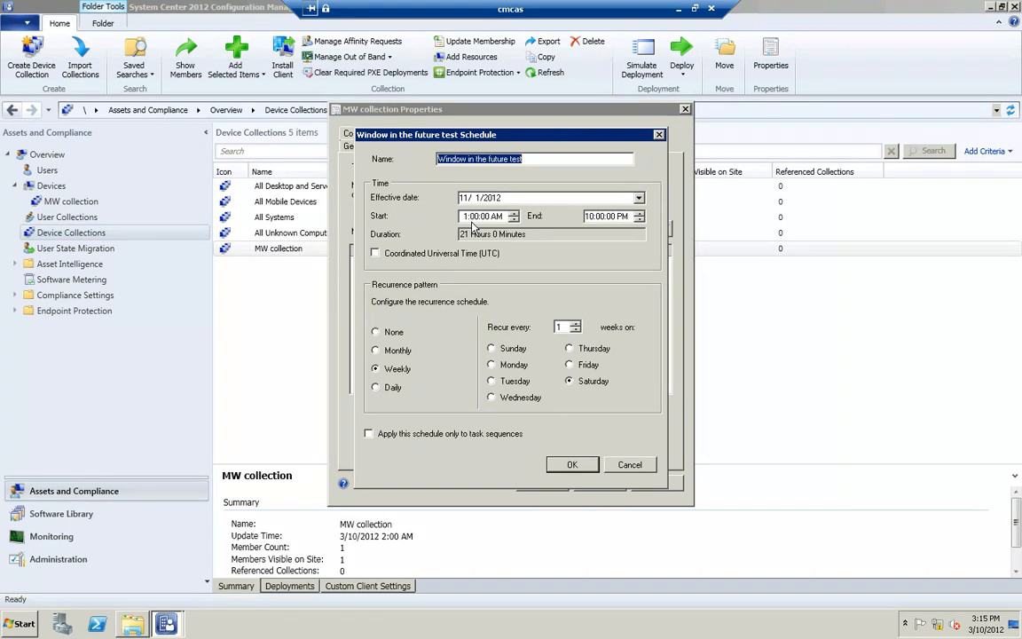
pyautogui.click(570, 465)
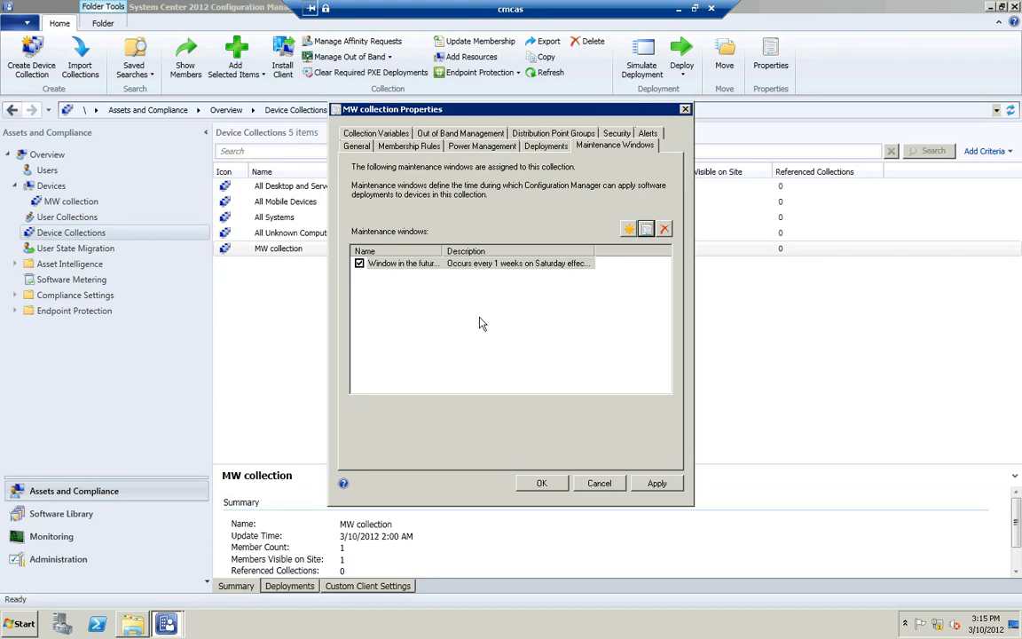
pyautogui.click(542, 483)
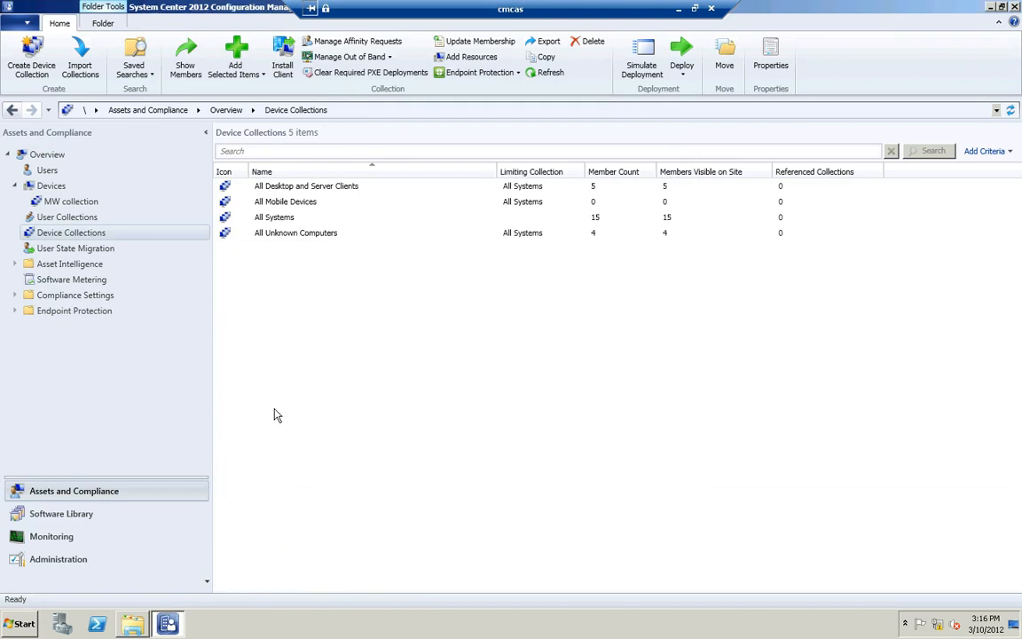
# Step: Select the System Maintenance Window application in the Software Library and list its deployment types
pyautogui.click(90, 514)
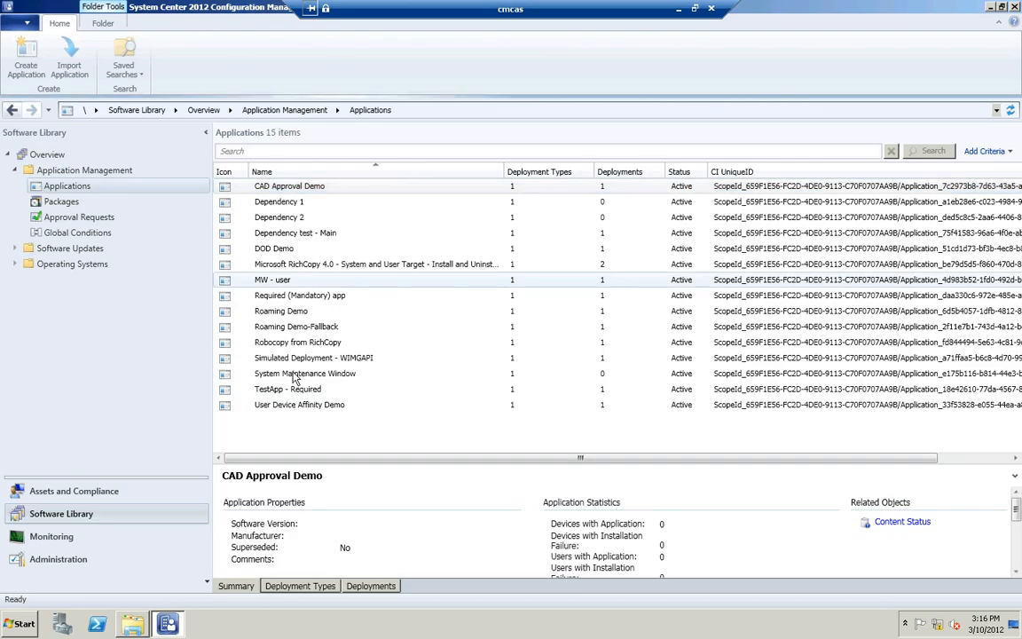
pyautogui.click(293, 376)
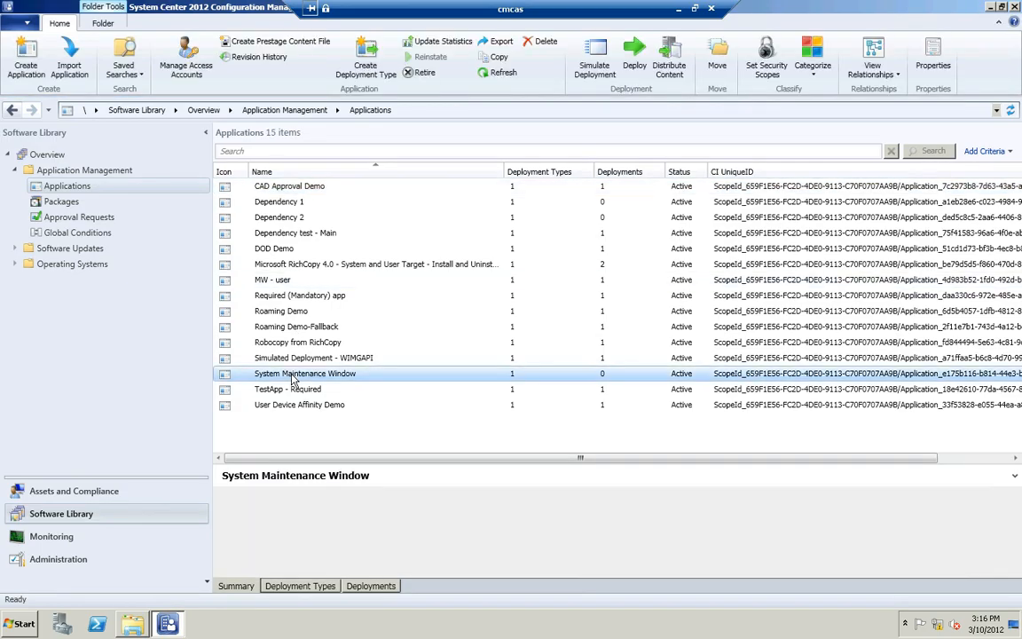
pyautogui.rightClick(294, 376)
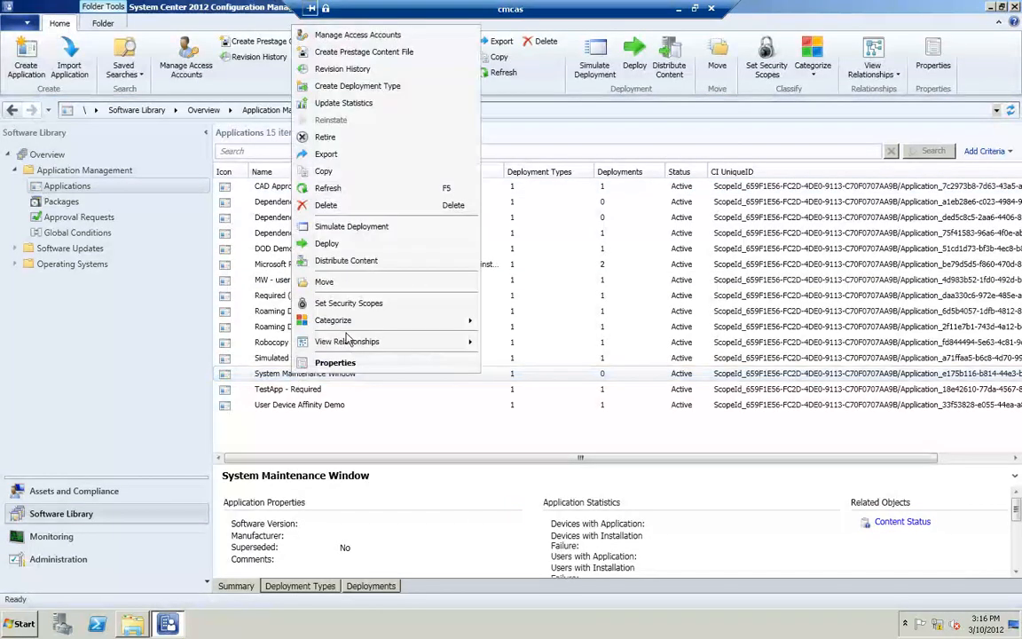
pyautogui.click(285, 379)
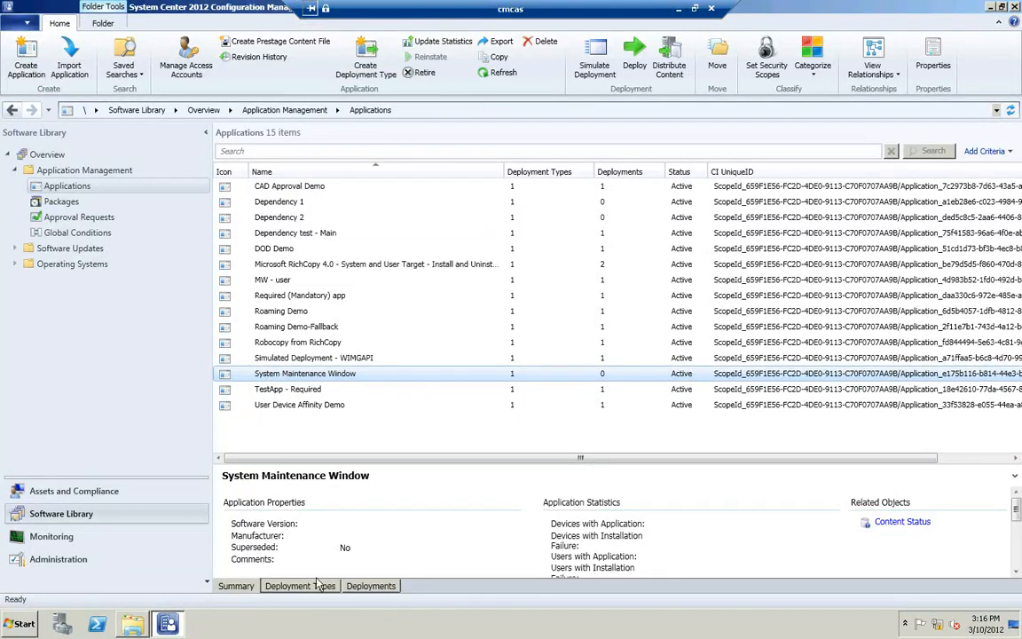
pyautogui.click(316, 585)
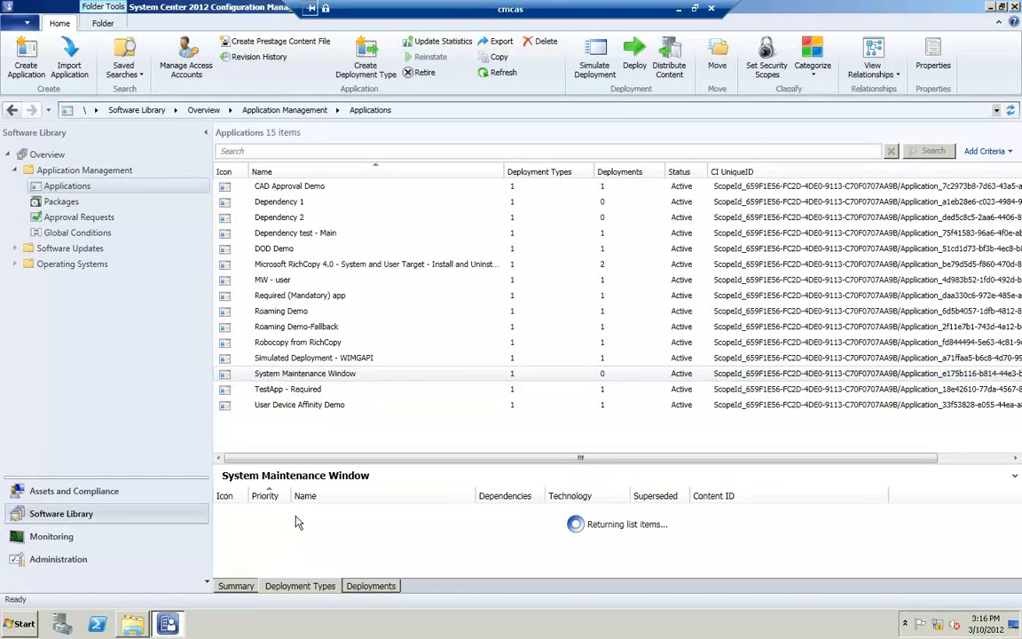
# Step: Review the System Maintenance Window deployment type's user experience settings, close them, and show the application's deployments
pyautogui.click(298, 512)
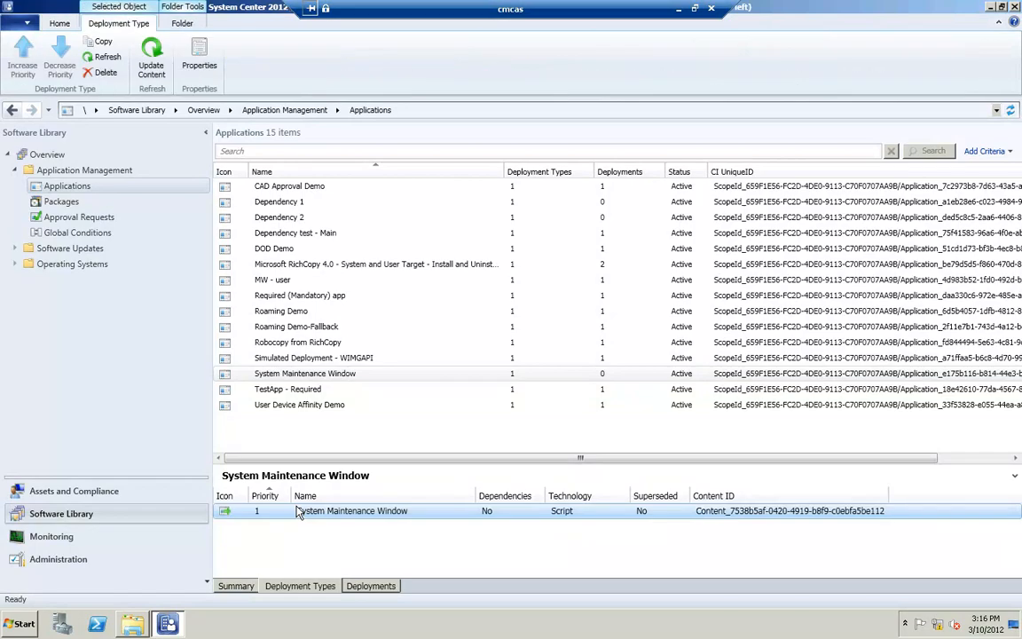
pyautogui.rightClick(298, 512)
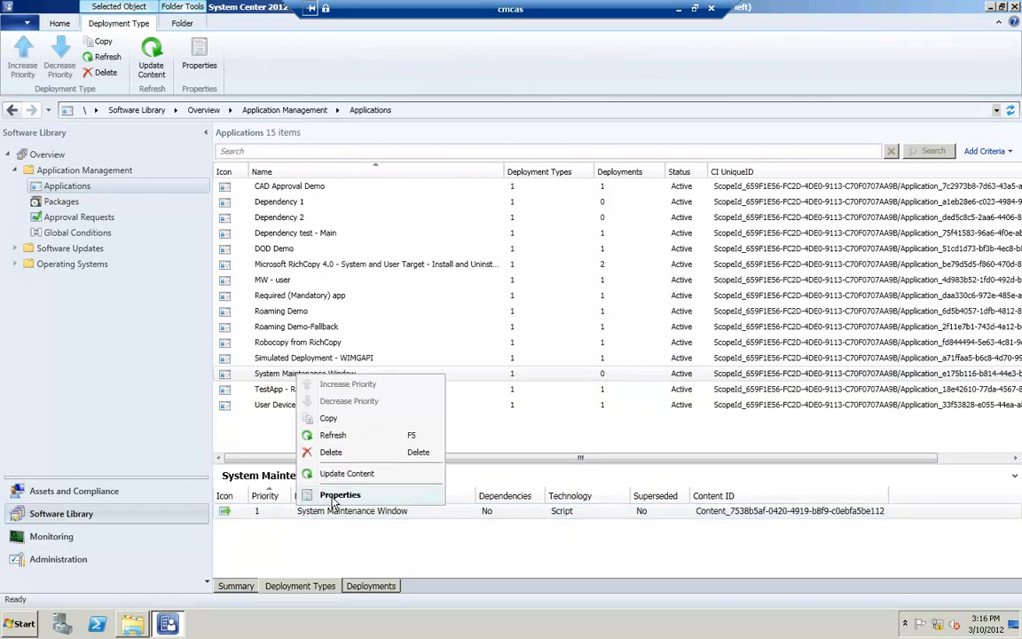
pyautogui.click(335, 502)
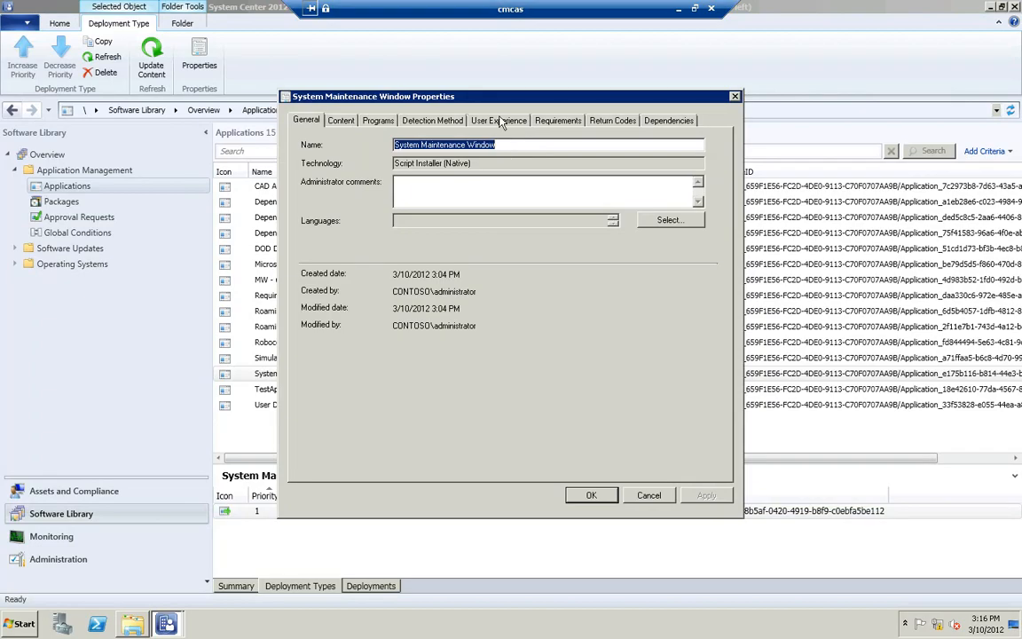
pyautogui.click(500, 121)
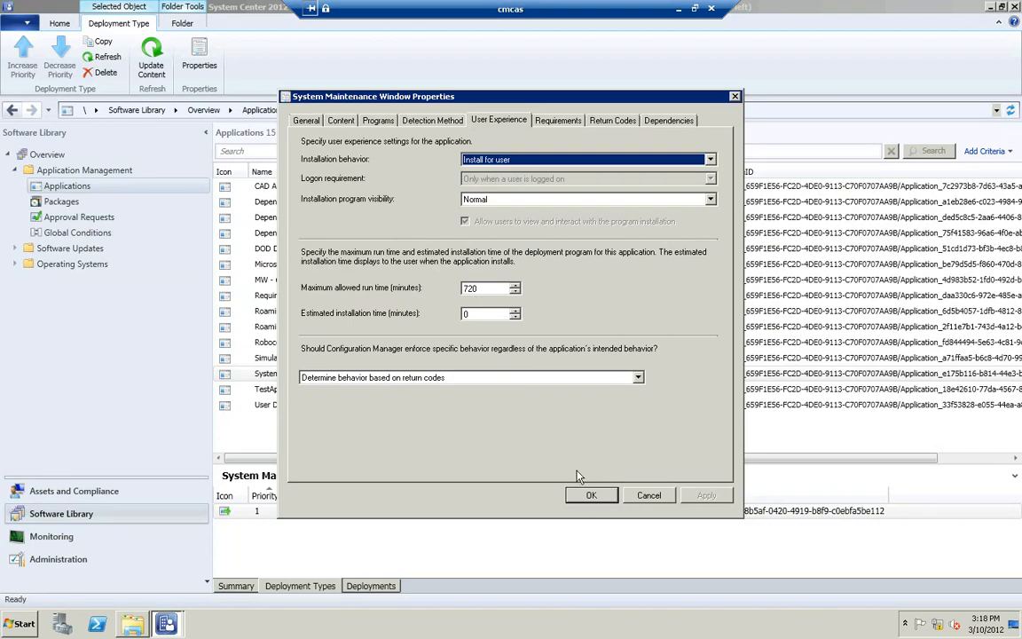
pyautogui.click(592, 497)
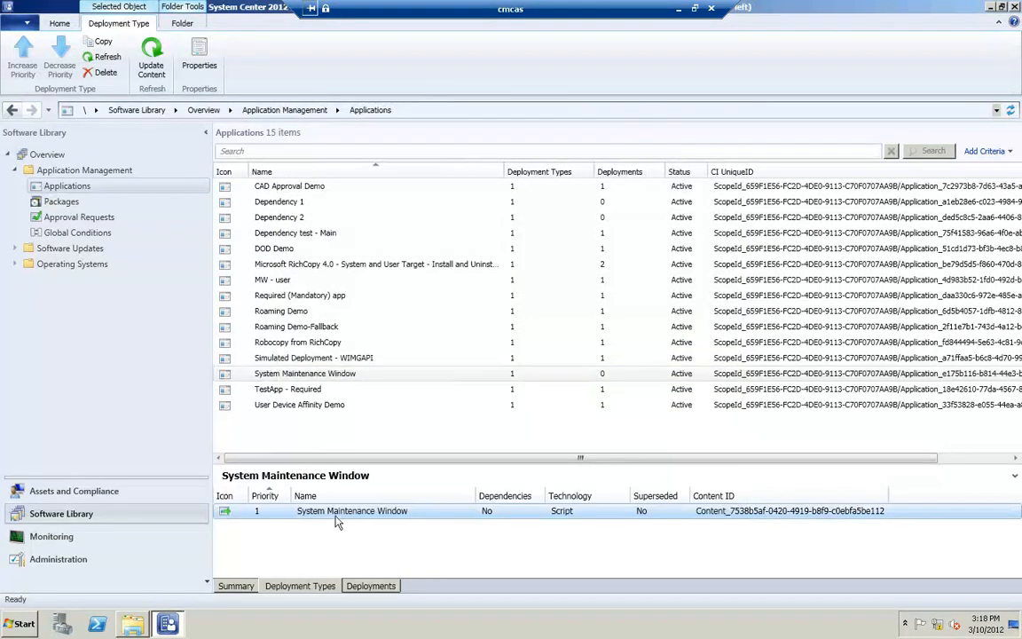
pyautogui.click(354, 586)
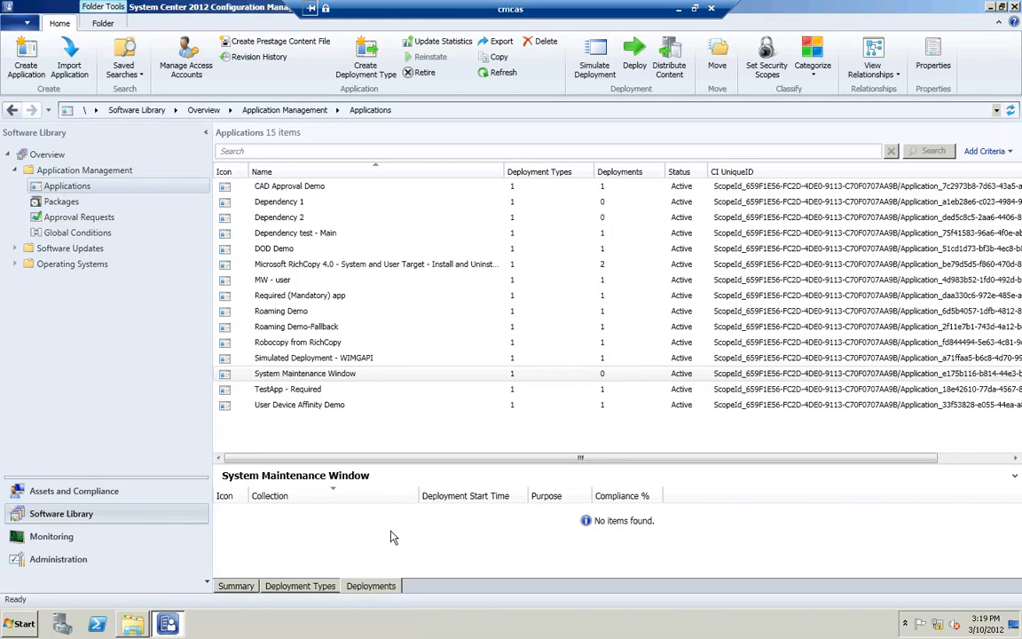
# Step: Start a deployment of the System Maintenance Window application targeting the MW collection device collection
pyautogui.rightClick(320, 379)
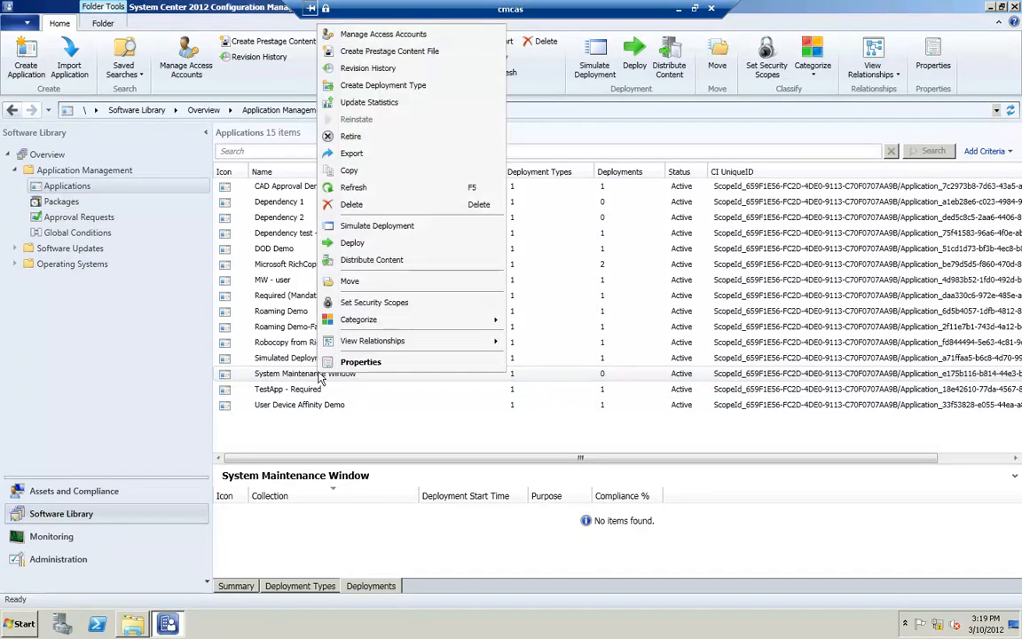
pyautogui.click(358, 247)
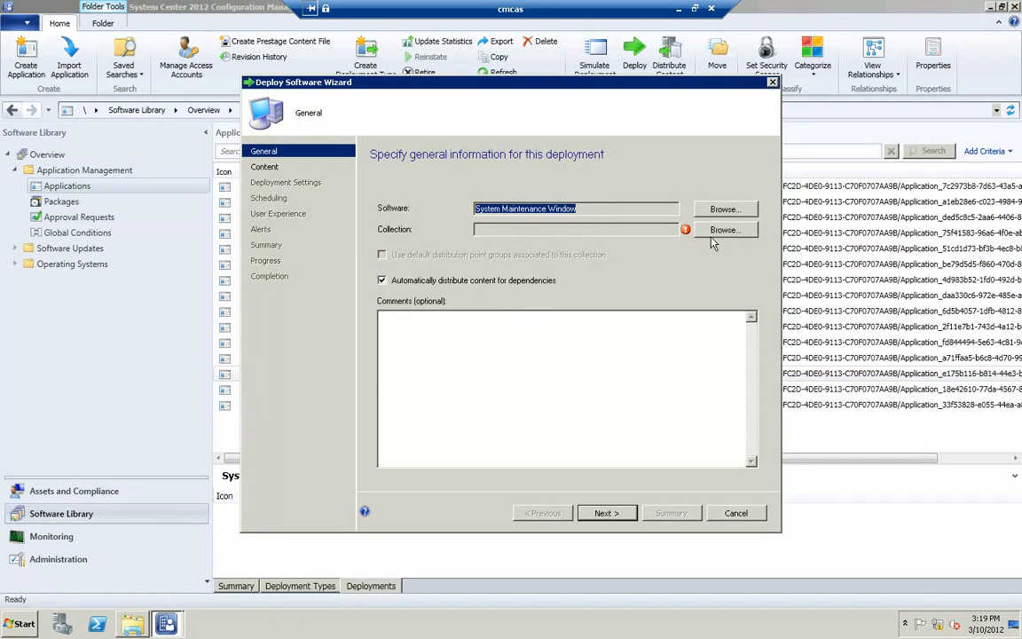
pyautogui.click(724, 230)
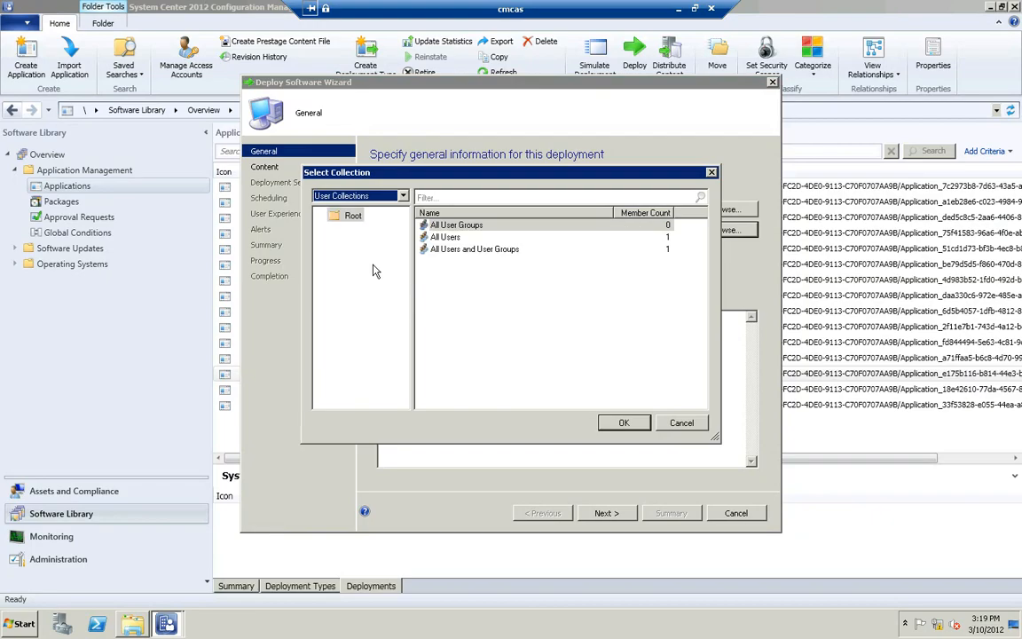
pyautogui.click(341, 194)
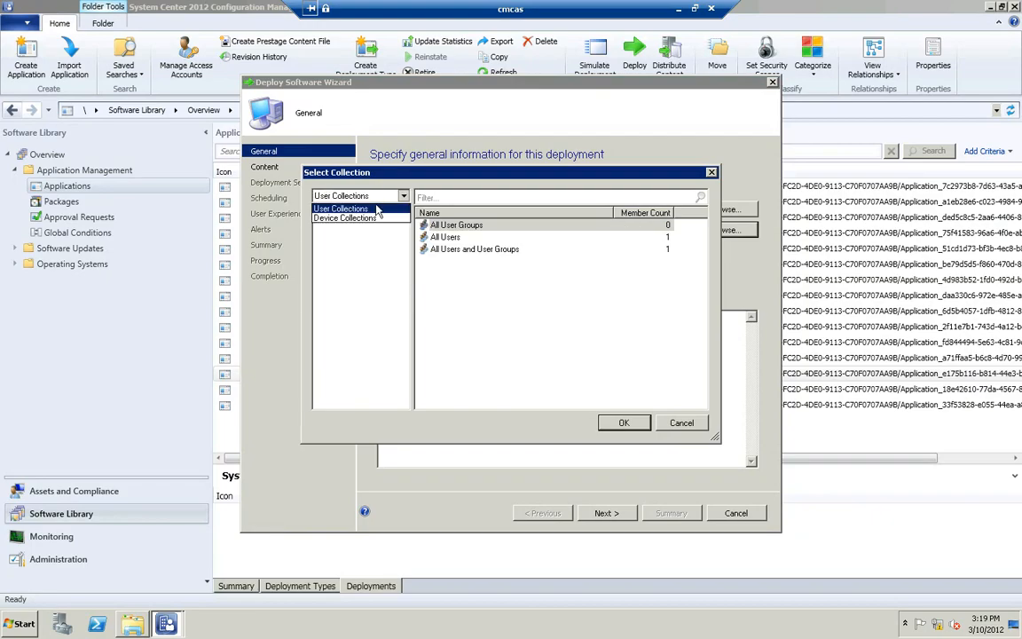
pyautogui.click(363, 218)
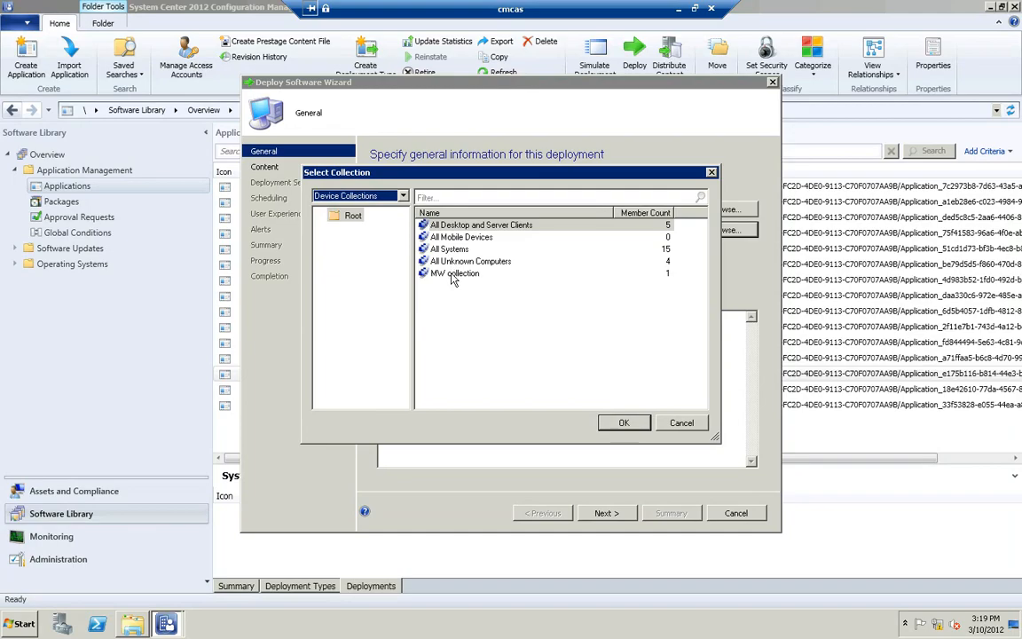
pyautogui.click(455, 274)
pyautogui.click(624, 423)
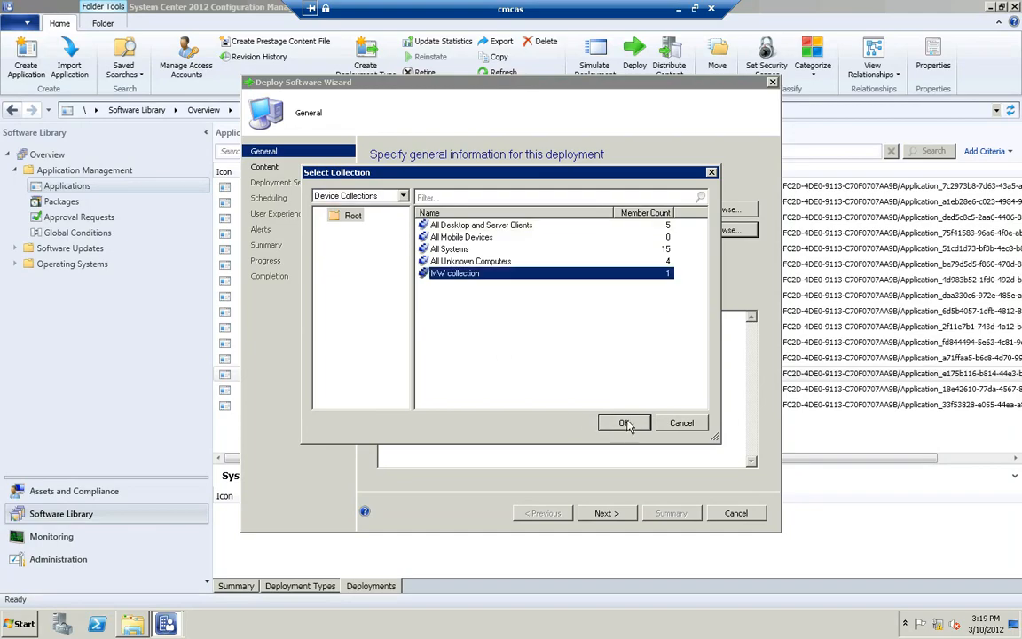
# Step: Add the CMPS1.contoso.com distribution point as the deployment's content destination
pyautogui.click(604, 513)
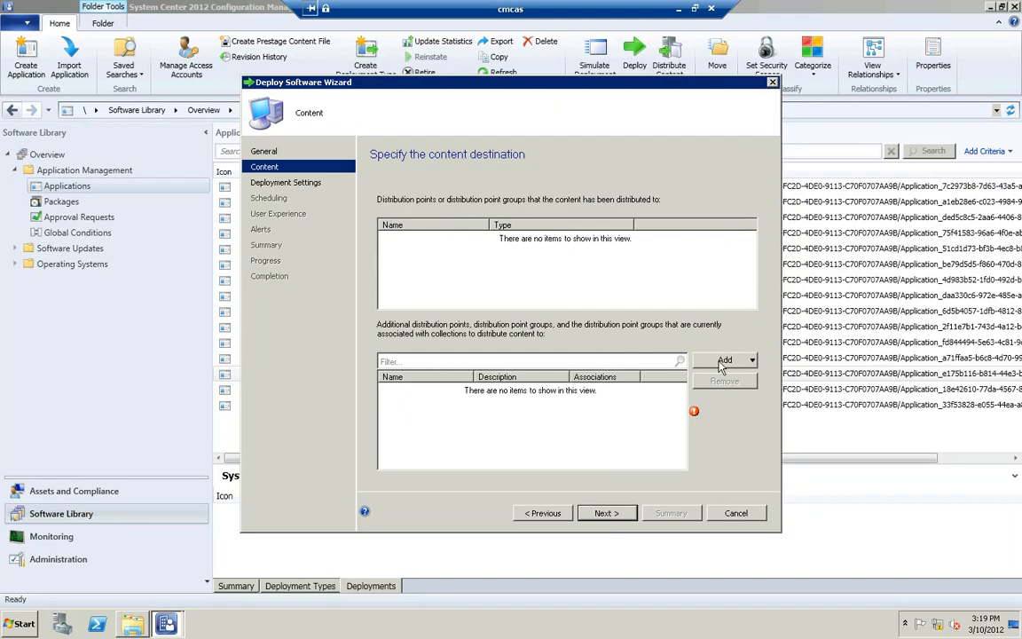
pyautogui.click(721, 361)
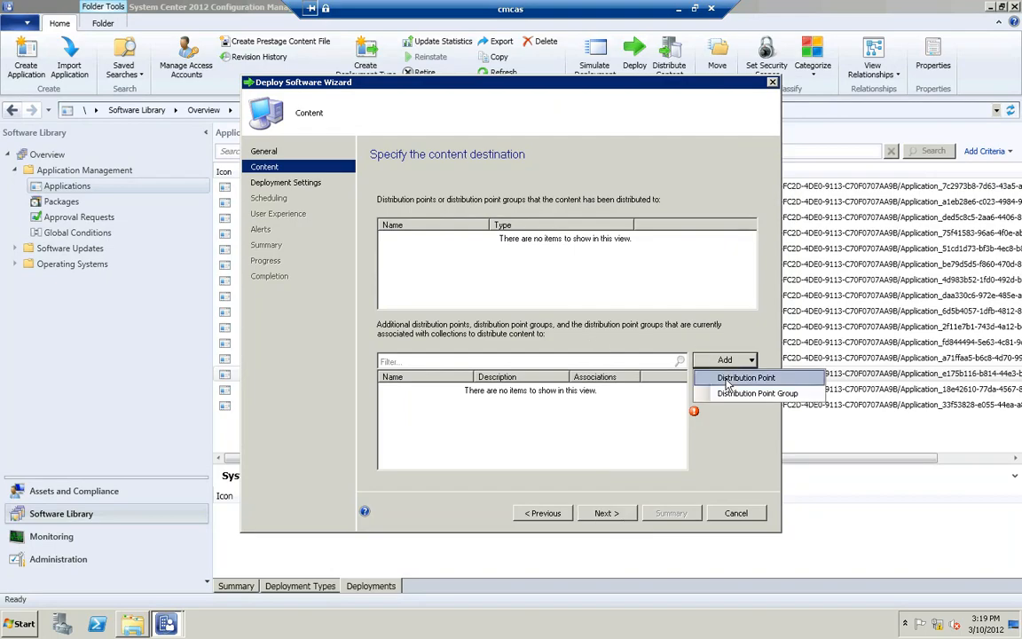
pyautogui.click(719, 379)
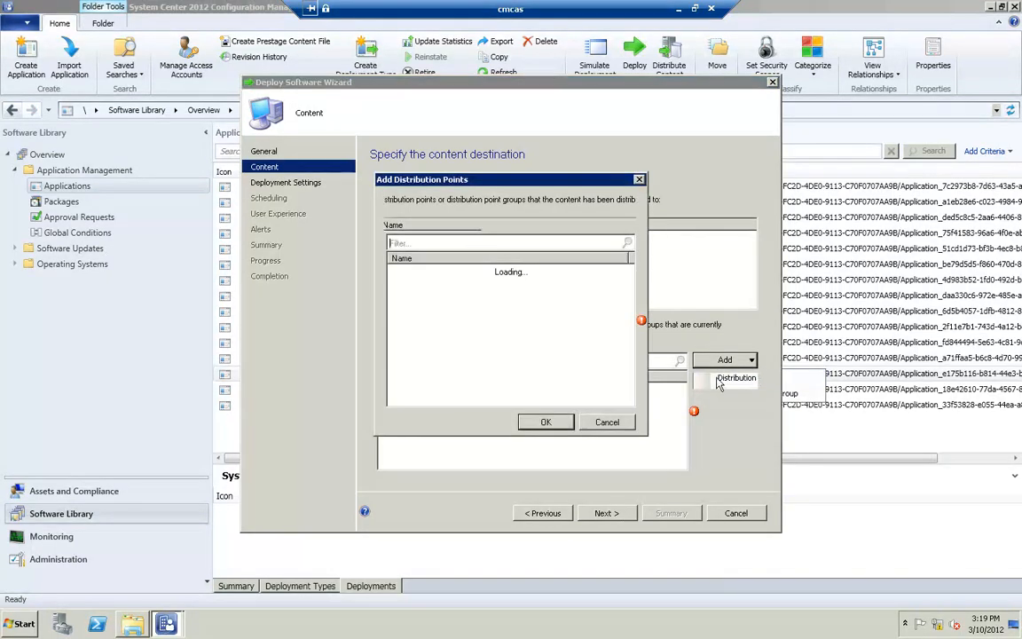
pyautogui.click(395, 270)
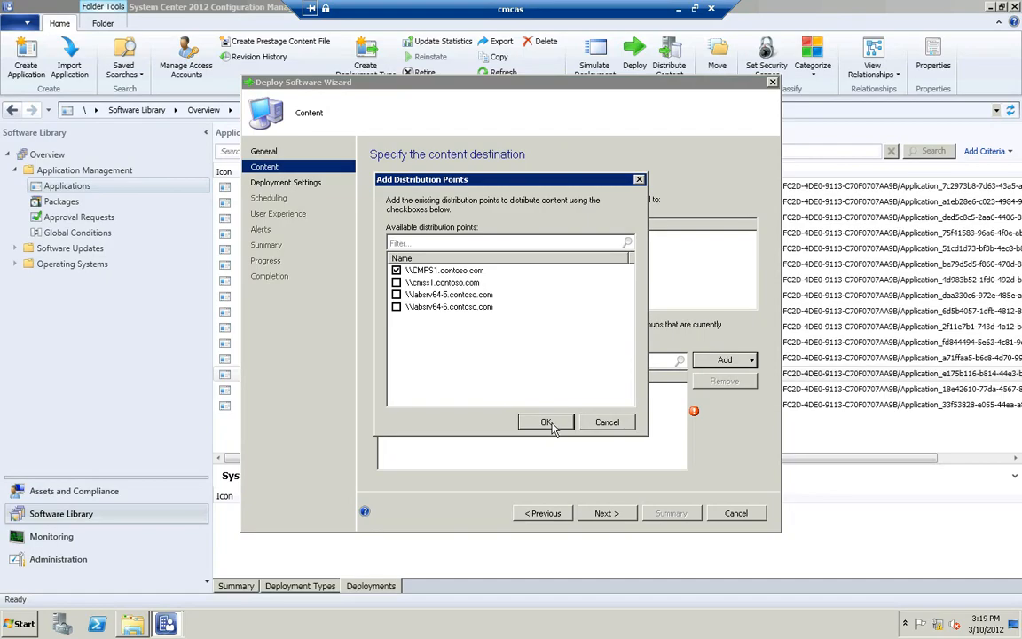
pyautogui.press('Return')
pyautogui.click(608, 514)
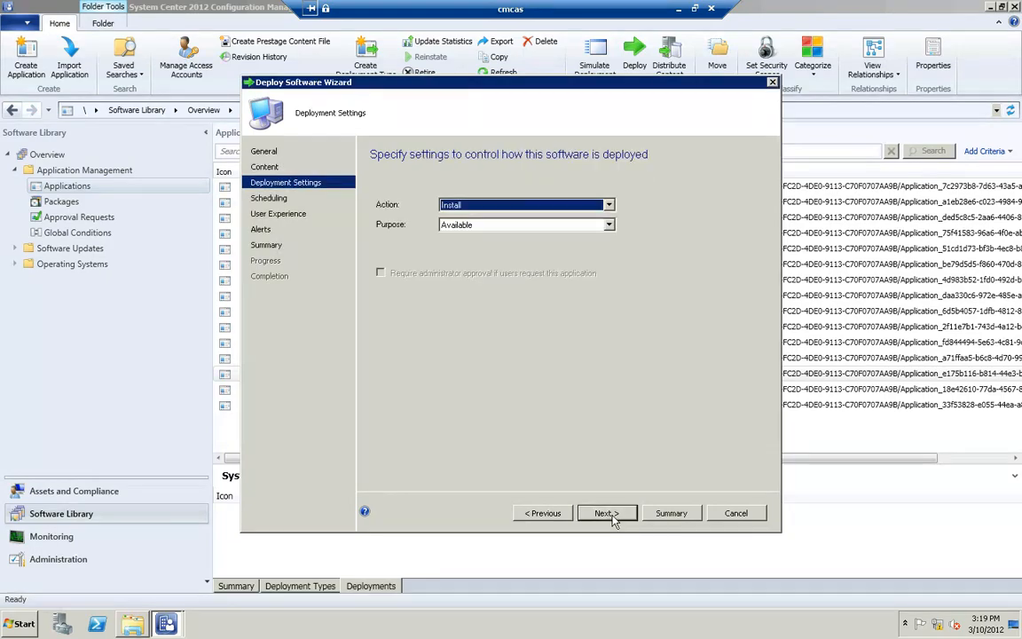
# Step: Set the deployment's purpose to Required, keeping the Install action
pyautogui.click(520, 225)
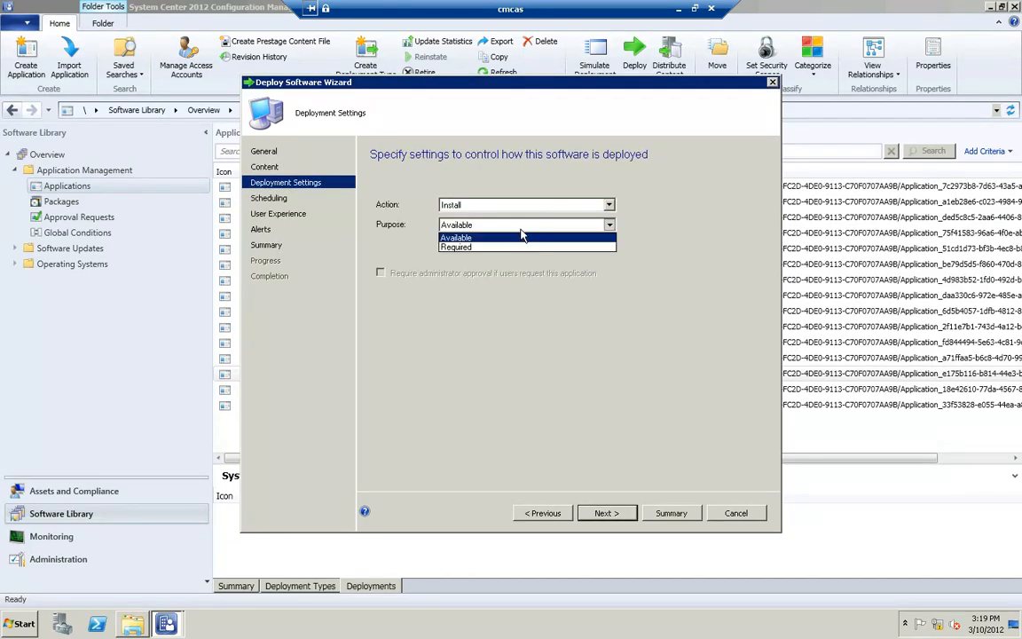
pyautogui.click(520, 248)
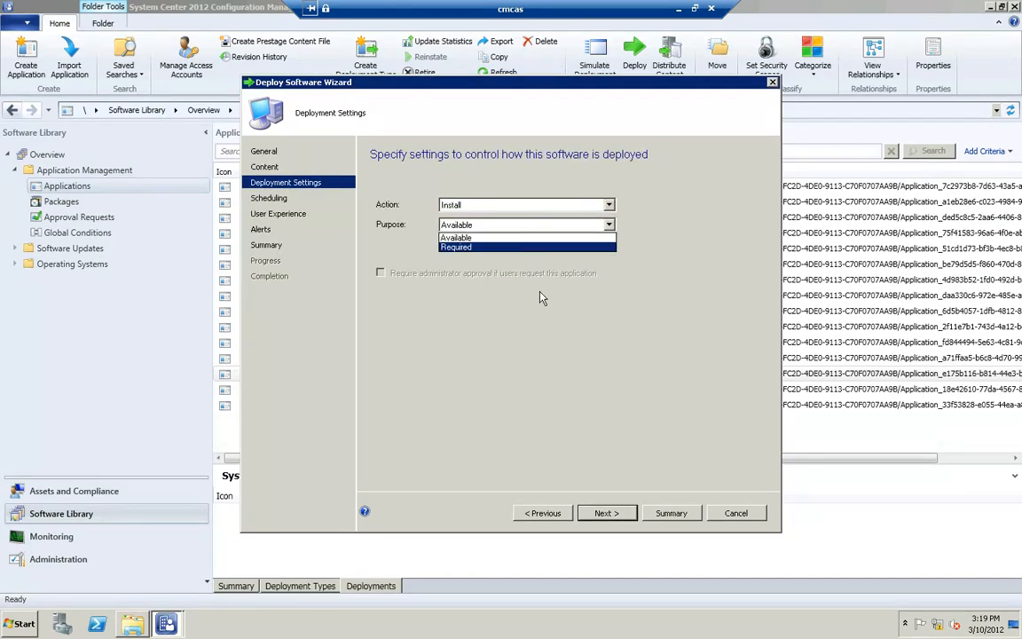
pyautogui.click(603, 514)
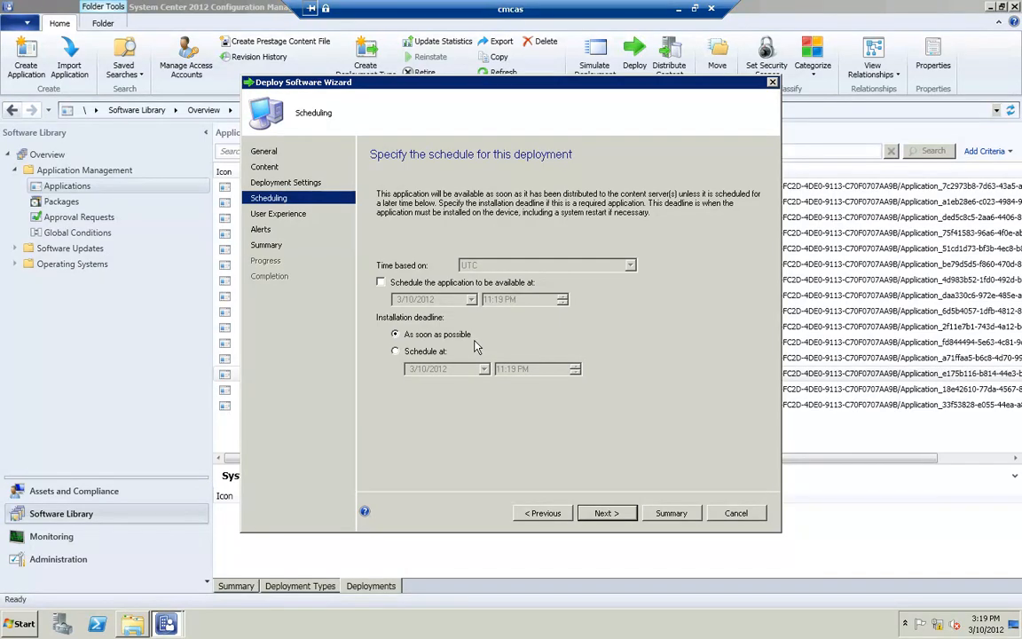
# Step: Accept the default scheduling, user experience and alert settings and complete the deployment wizard
pyautogui.click(612, 516)
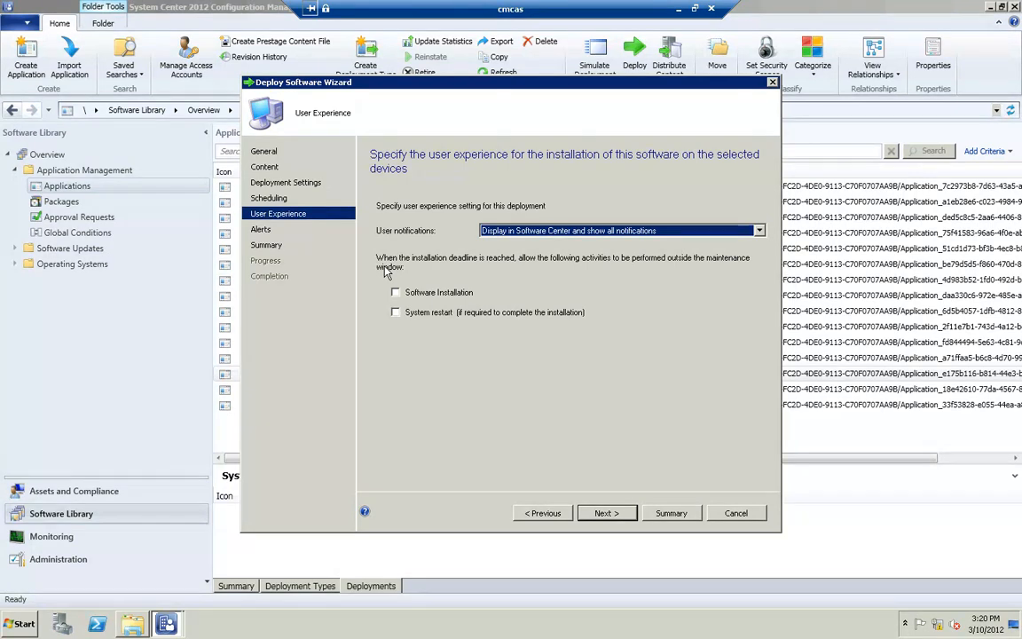
pyautogui.click(607, 514)
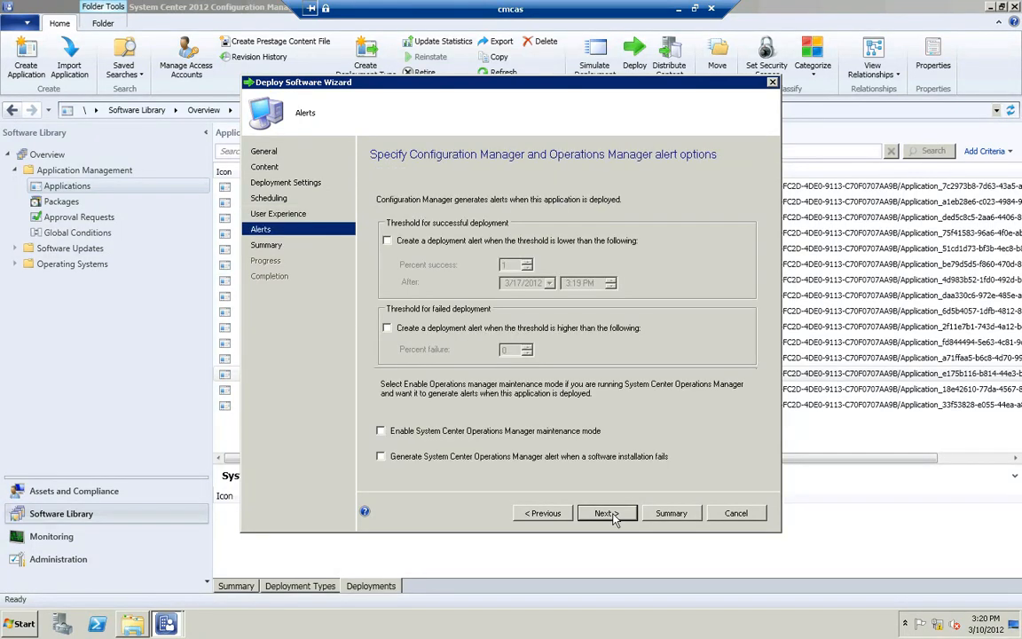
pyautogui.click(611, 515)
pyautogui.click(611, 514)
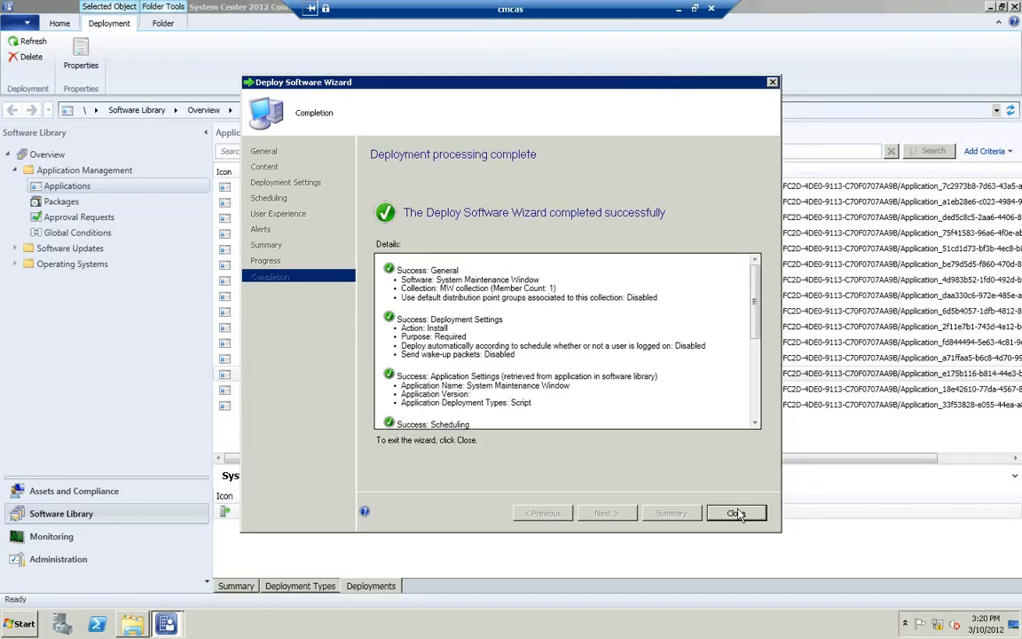
pyautogui.click(736, 513)
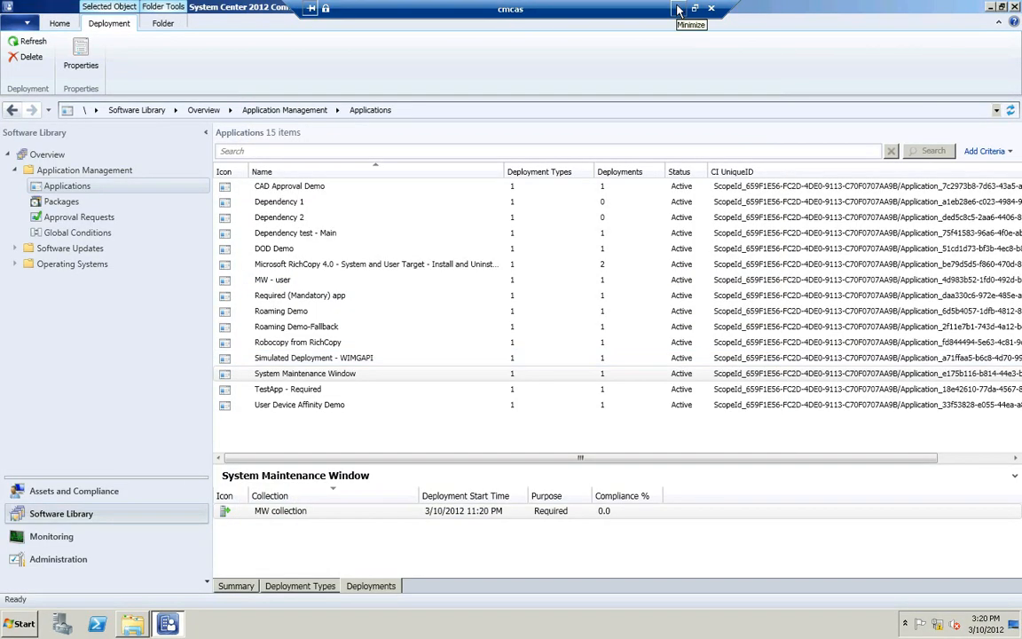
# Step: Switch to the client machine's Software Center and refresh its Installation Status list
pyautogui.click(677, 9)
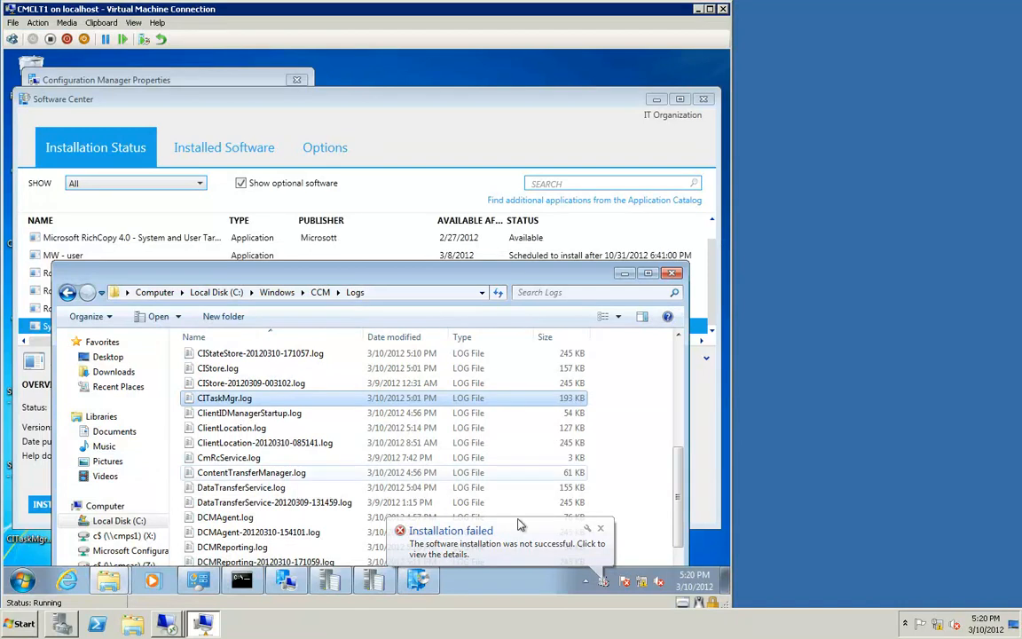
pyautogui.click(601, 529)
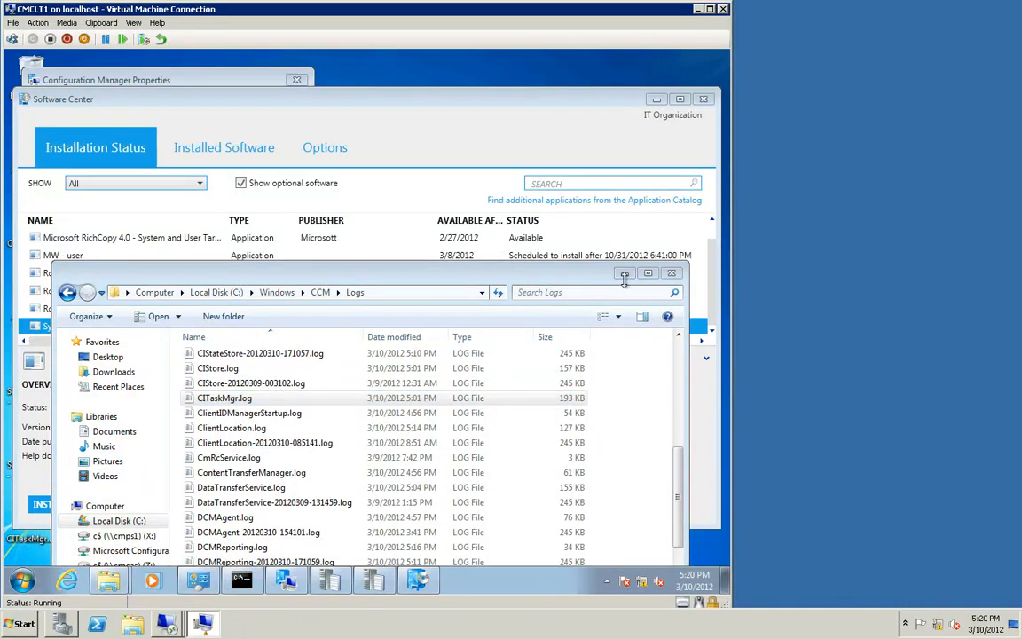
pyautogui.click(624, 274)
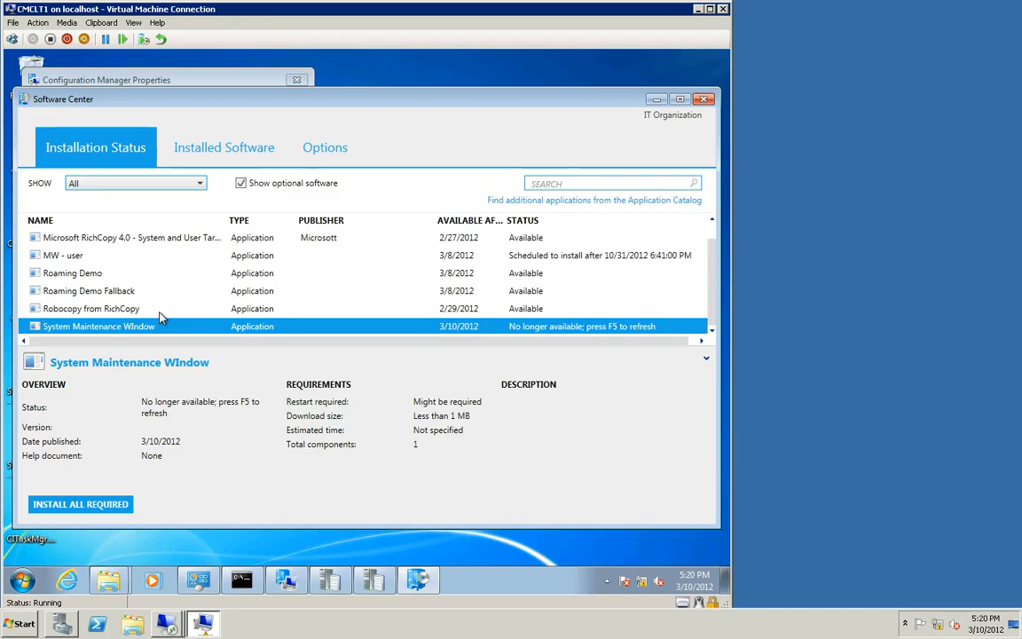
pyautogui.press('F5')
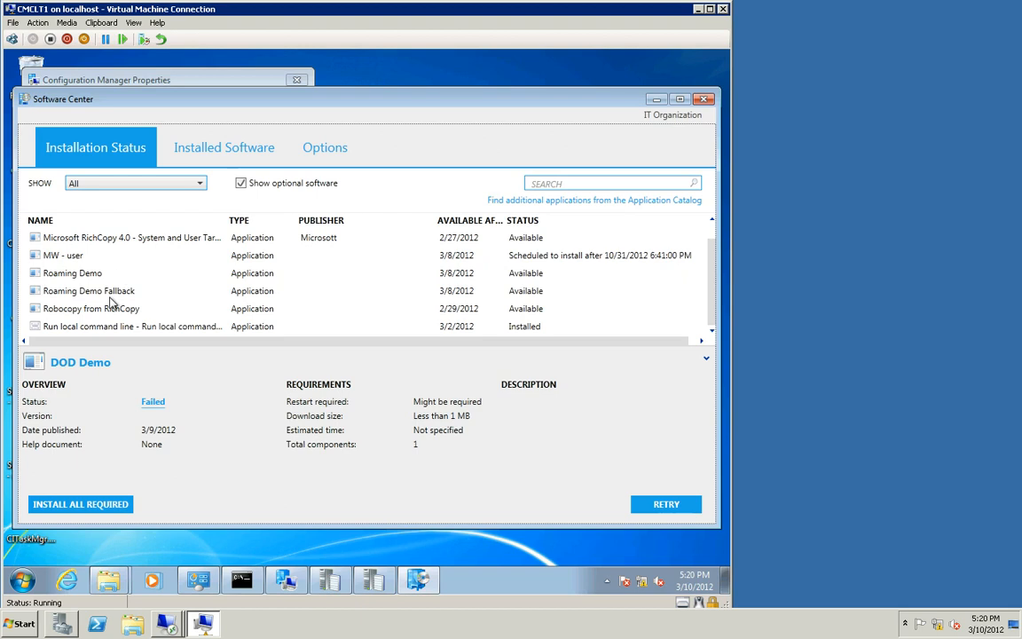
# Step: Run the Machine Policy Retrieval & Evaluation Cycle from the client's Configuration Manager Properties actions
pyautogui.click(110, 328)
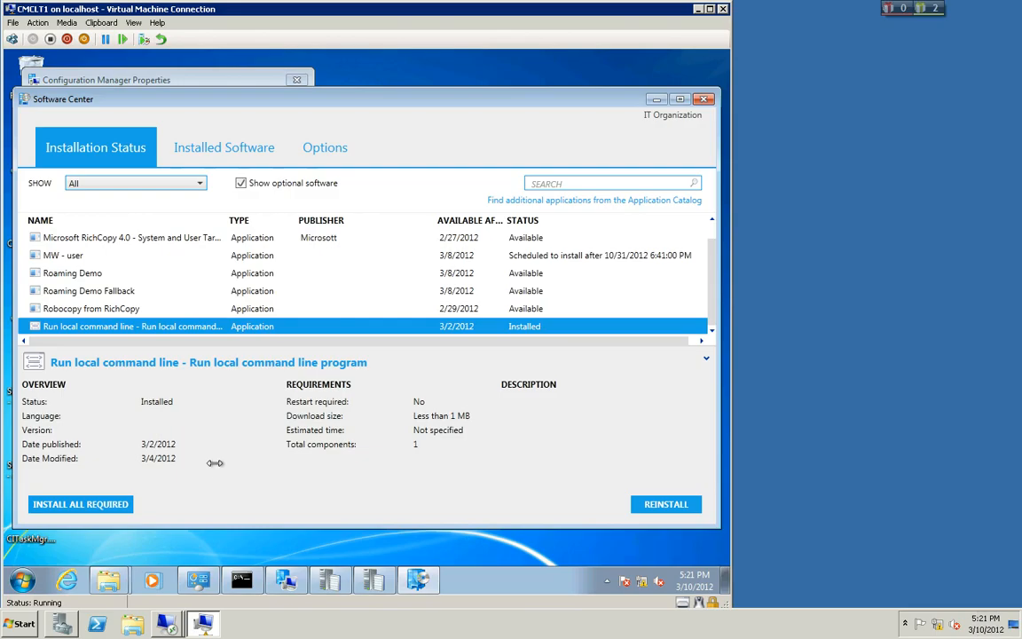
pyautogui.click(291, 581)
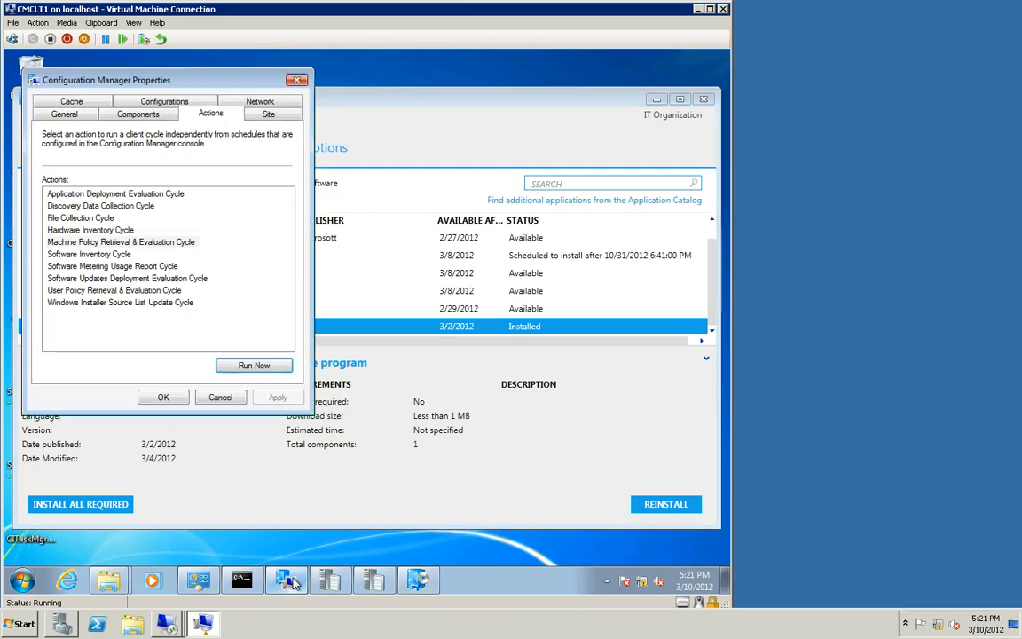
pyautogui.click(114, 243)
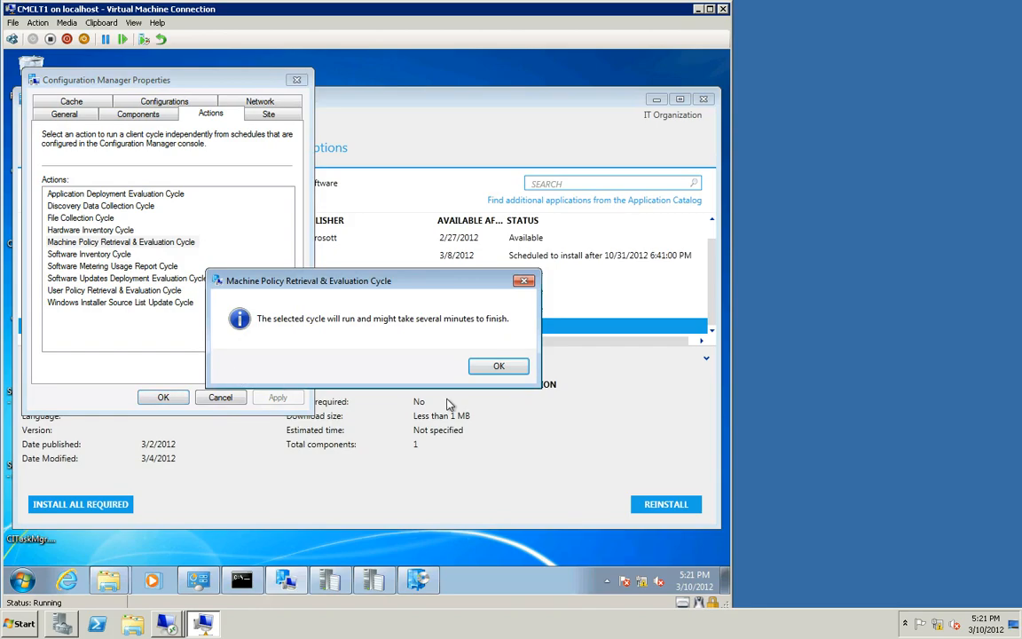
pyautogui.click(499, 366)
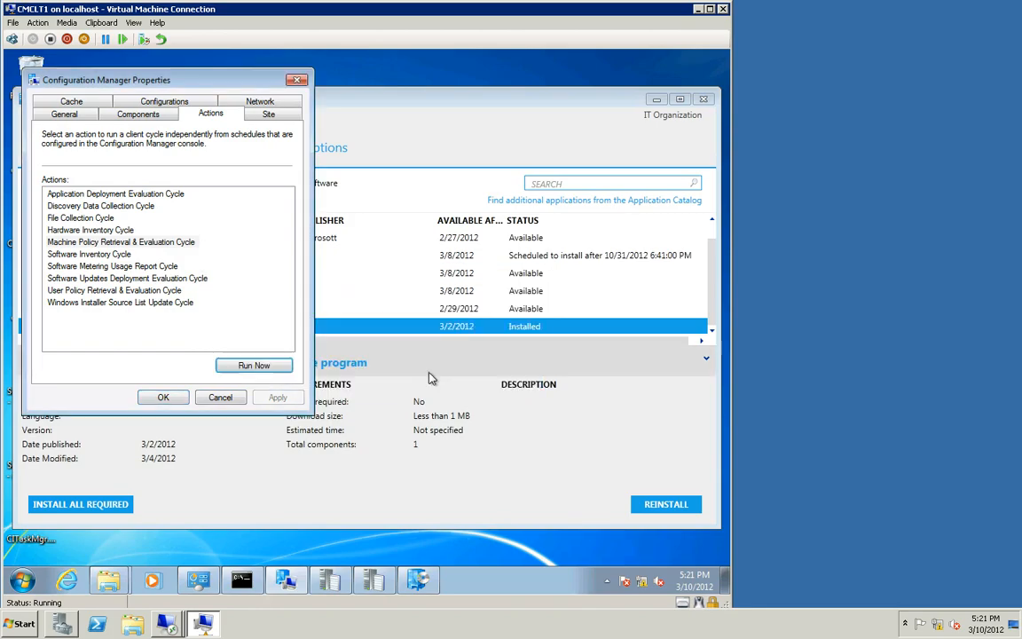
pyautogui.click(154, 242)
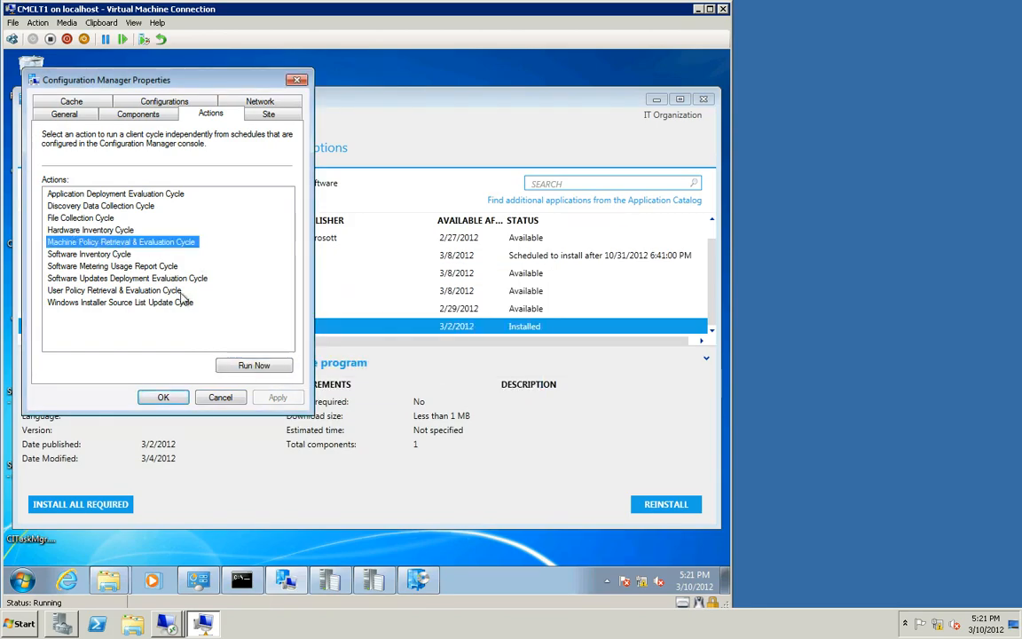
pyautogui.click(218, 365)
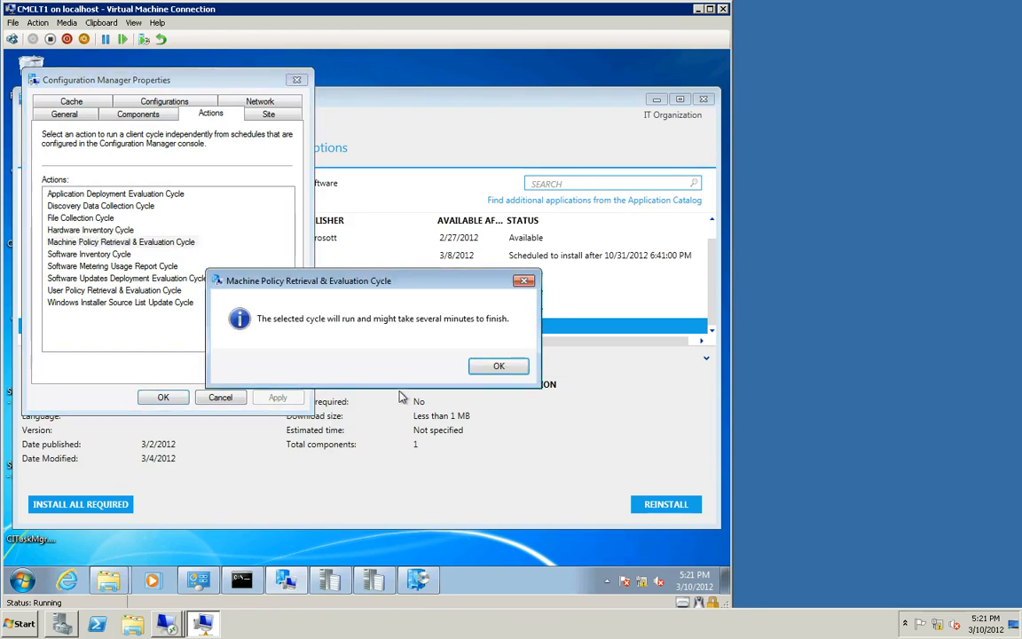
pyautogui.click(495, 368)
# Step: Select the System Maintenance Window entry in Software Center to check its installation status
pyautogui.click(386, 110)
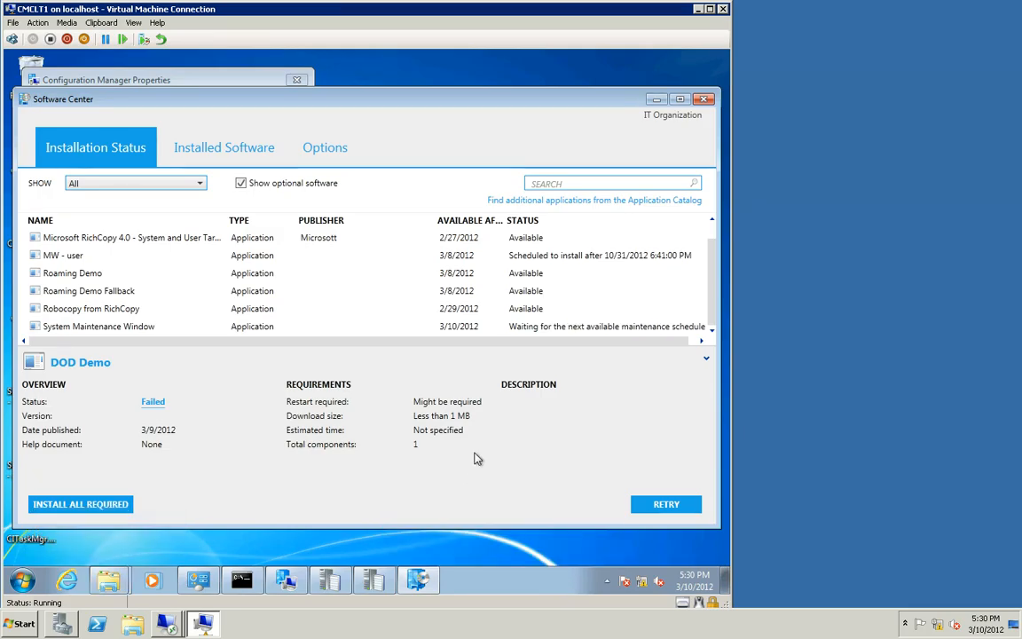
pyautogui.click(573, 328)
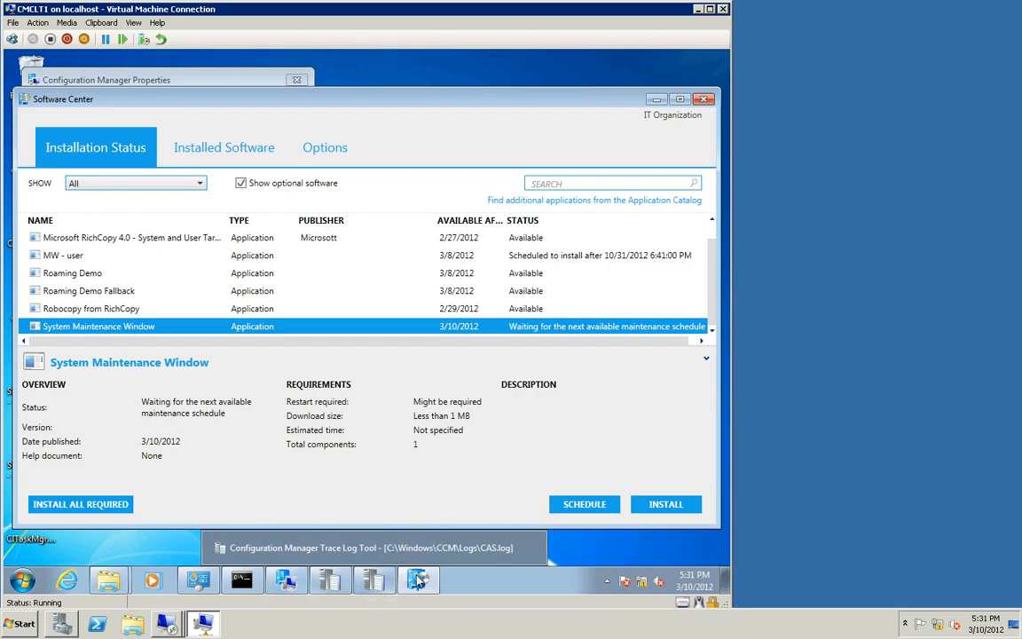
# Step: Open ServiceWindowManager.log from the client's CCM Logs folder and read its latest service window entries
pyautogui.moveTo(420, 581)
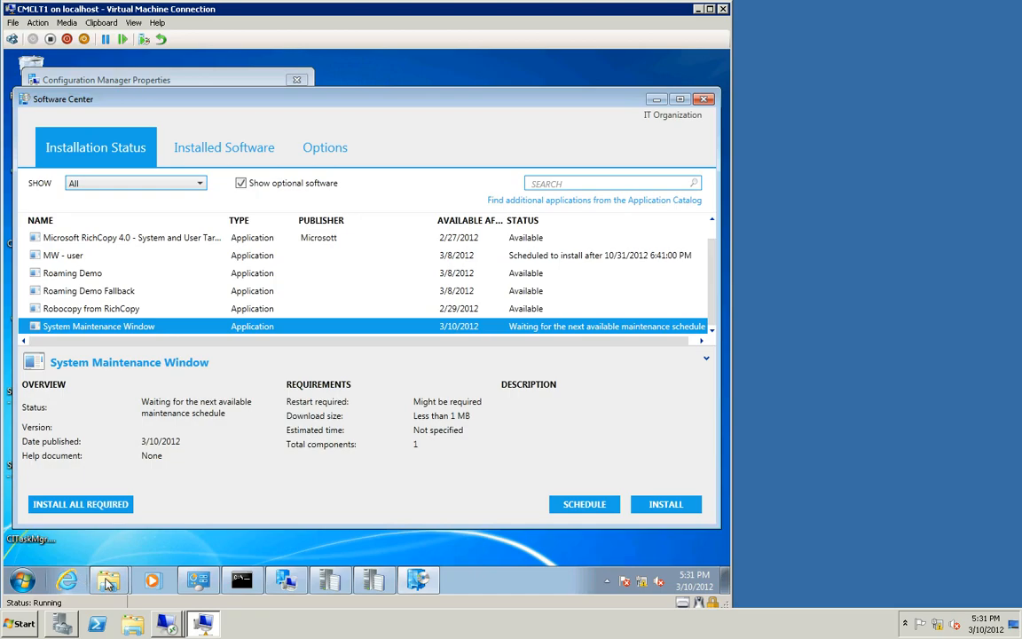
pyautogui.moveTo(110, 581)
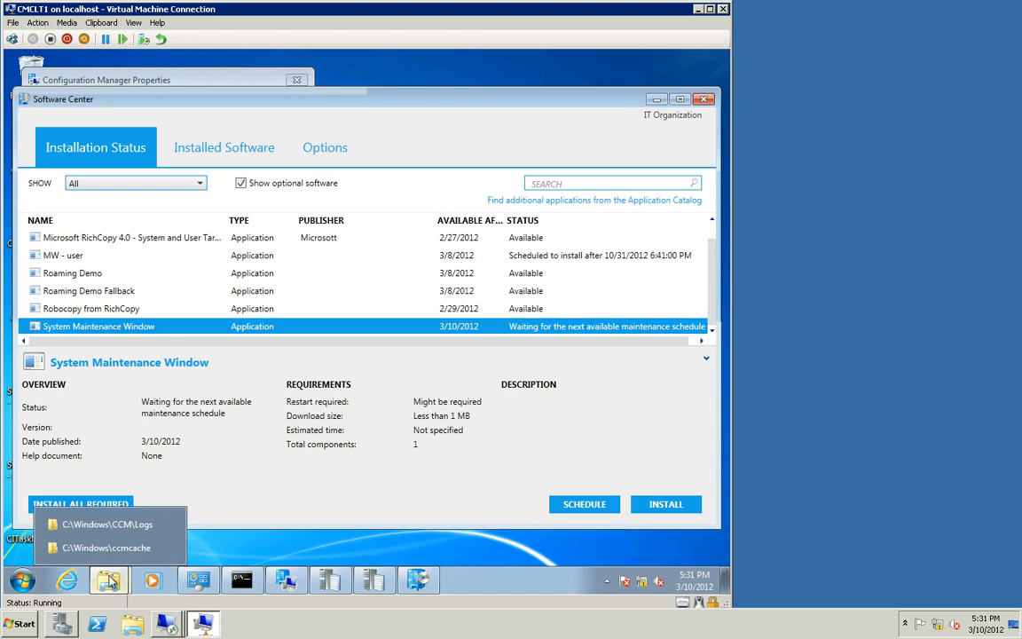
pyautogui.click(113, 525)
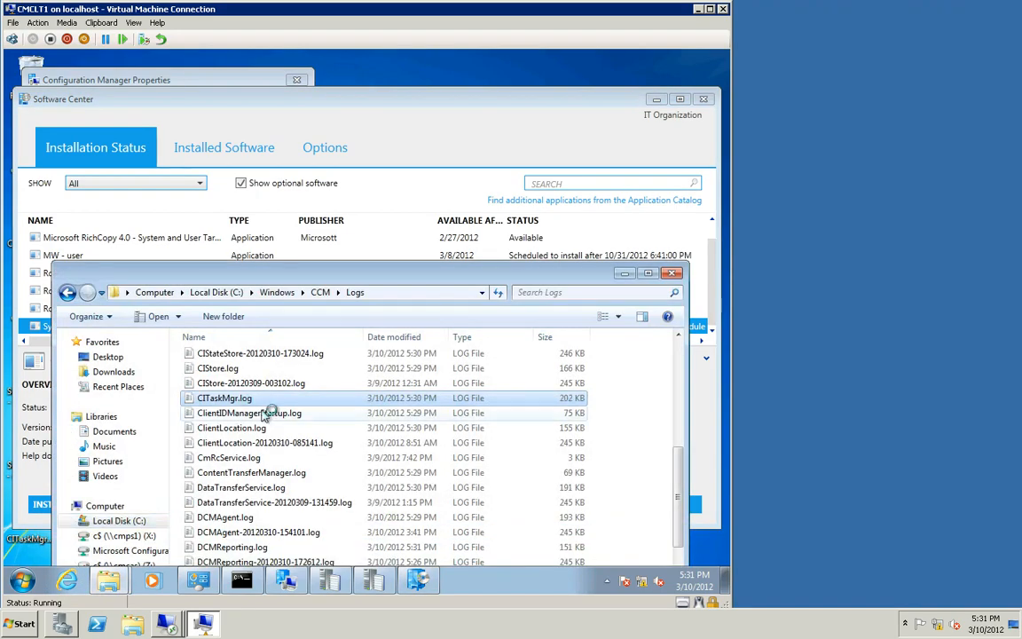
pyautogui.scroll(-10, 260, 418)
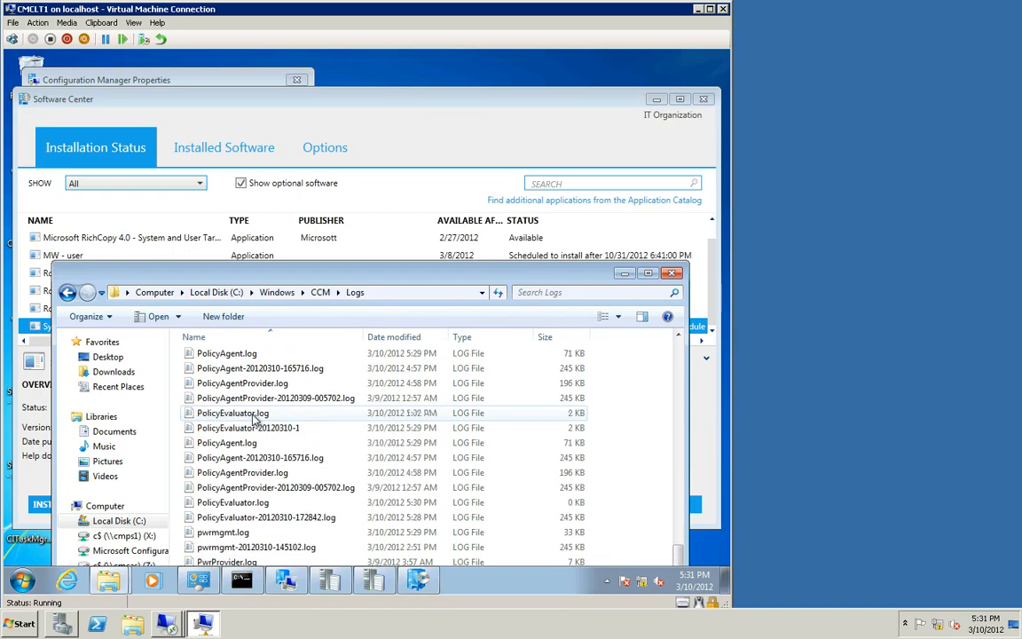
pyautogui.scroll(-3, 255, 420)
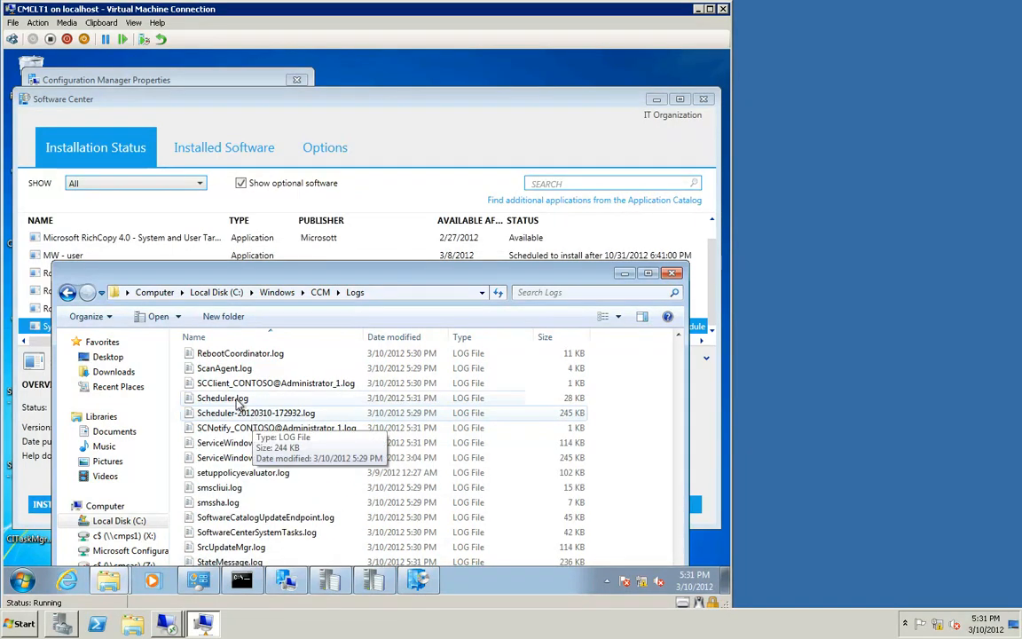
pyautogui.click(229, 444)
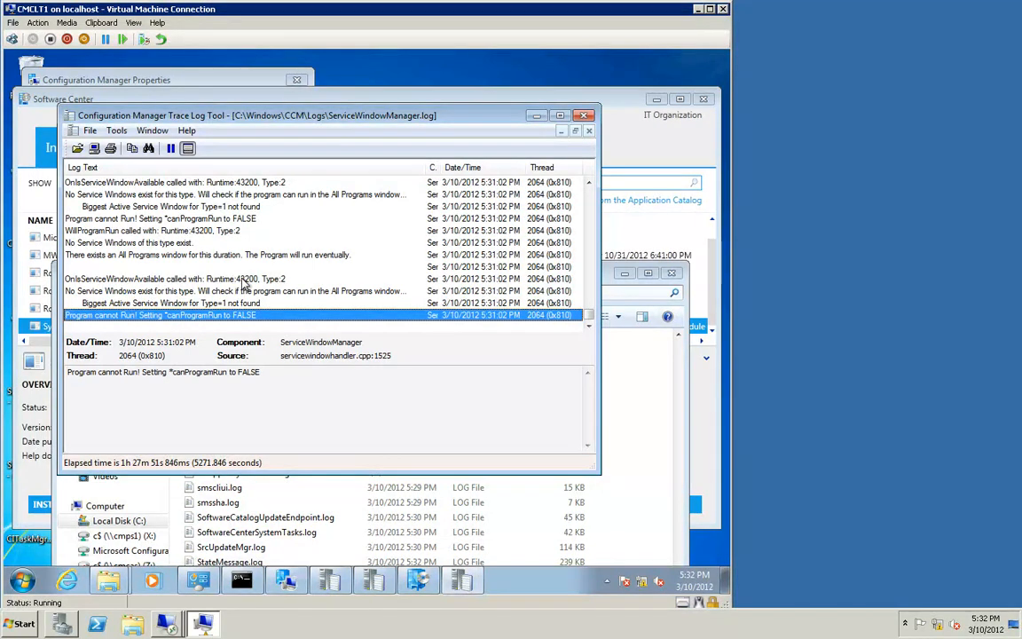
pyautogui.click(142, 303)
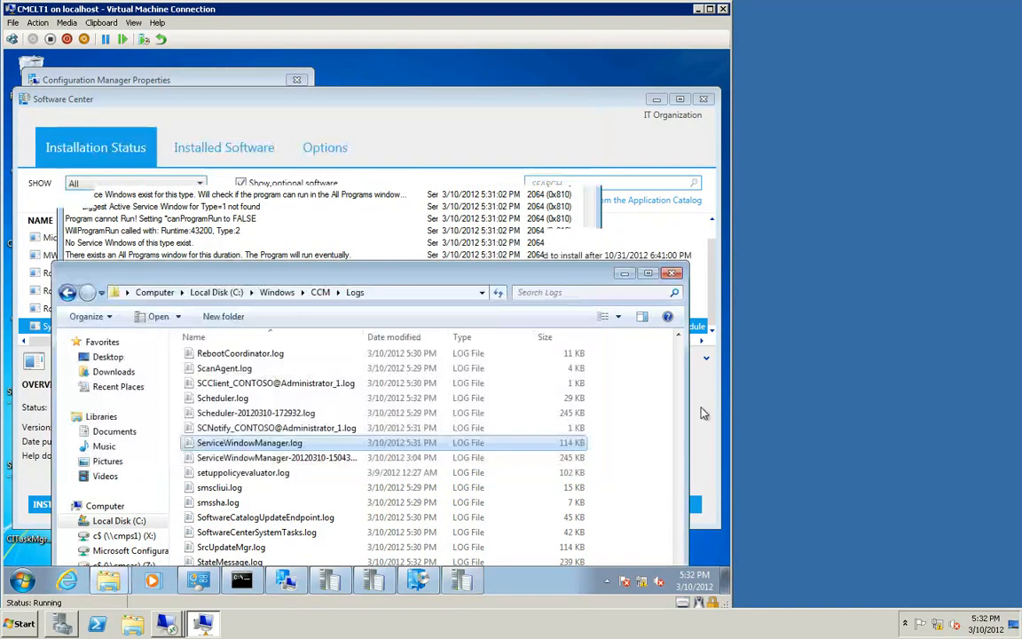
pyautogui.click(535, 114)
# Step: Open CIAgent.log from the Logs folder and review its most recent entries
pyautogui.scroll(15, 679, 377)
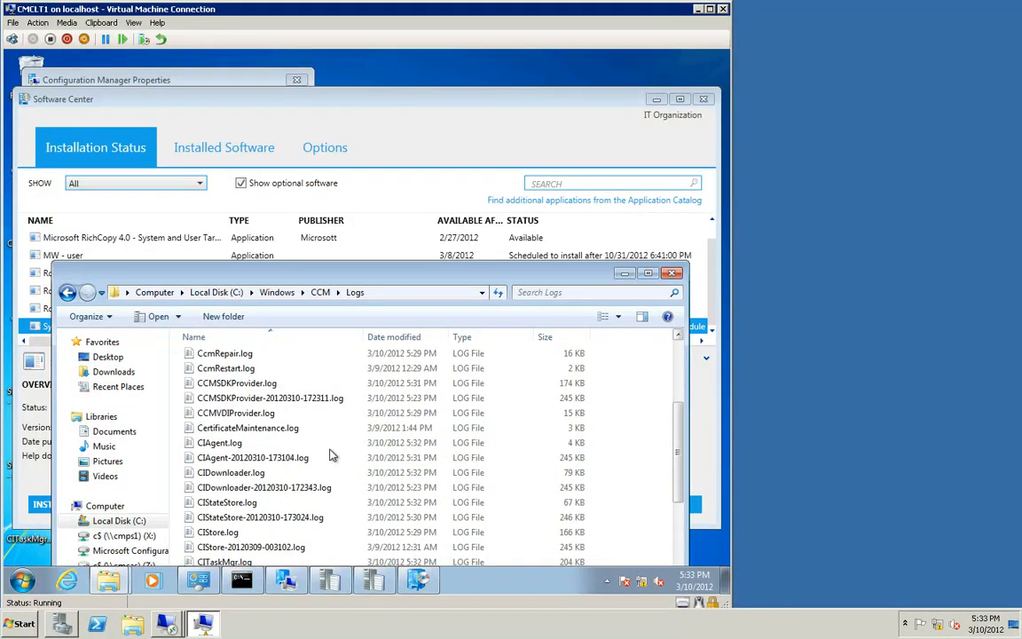
pyautogui.doubleClick(220, 443)
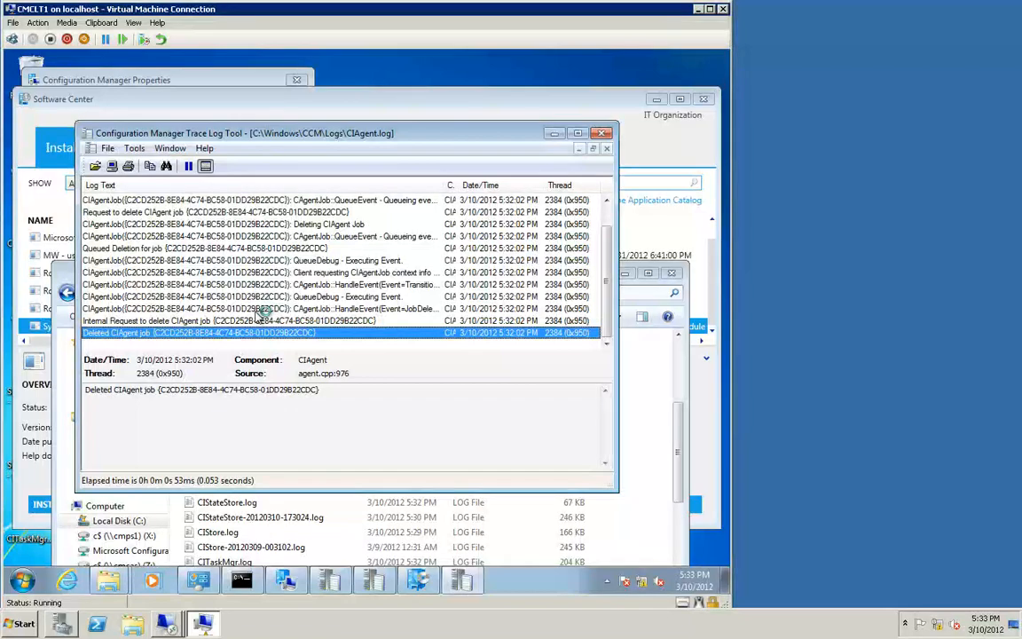
pyautogui.scroll(1, 263, 312)
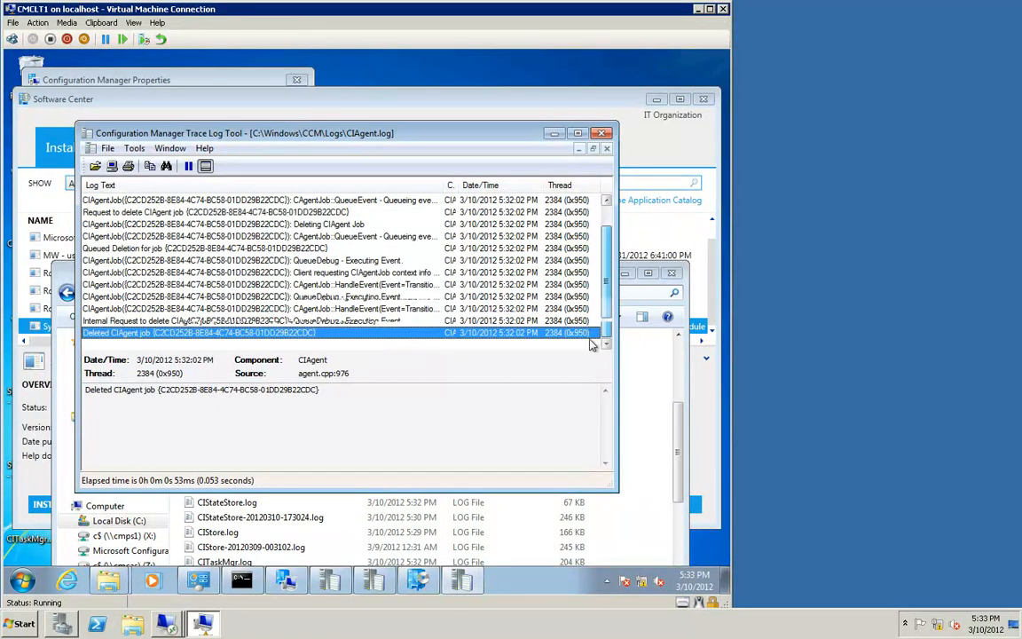
pyautogui.click(603, 133)
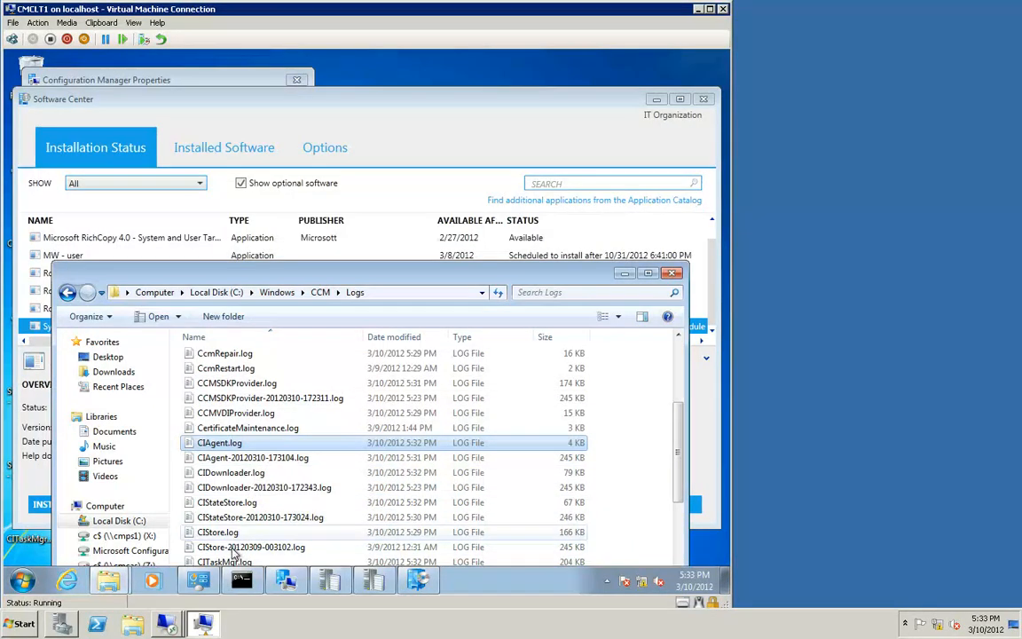
# Step: Open CITaskMgr.log, inspect the entry about no admin-defined service window being available, then close the log and folder
pyautogui.click(266, 560)
pyautogui.scroll(-1, 292, 506)
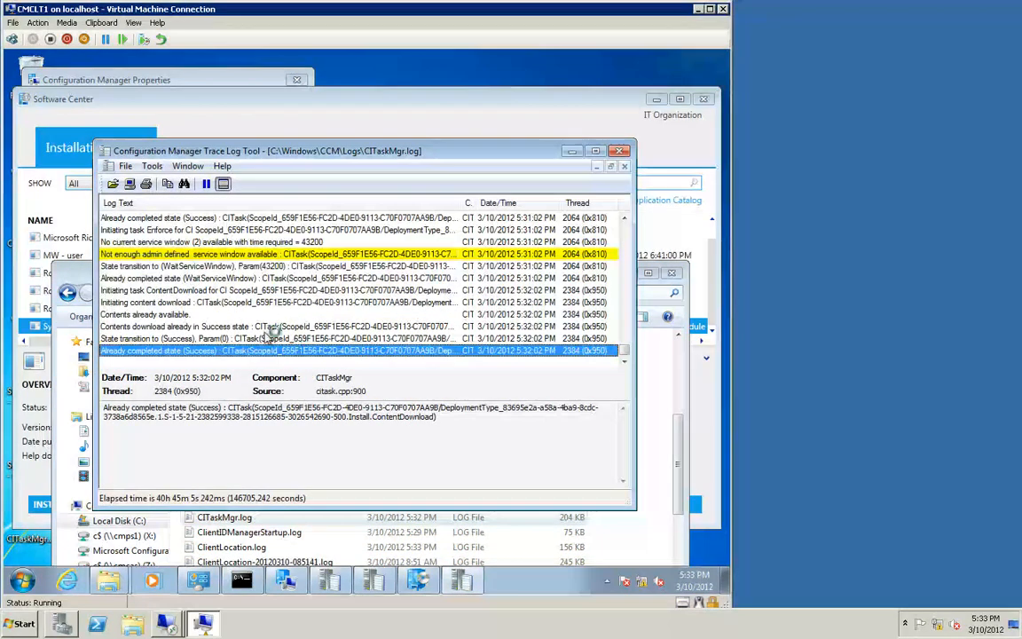
pyautogui.click(162, 254)
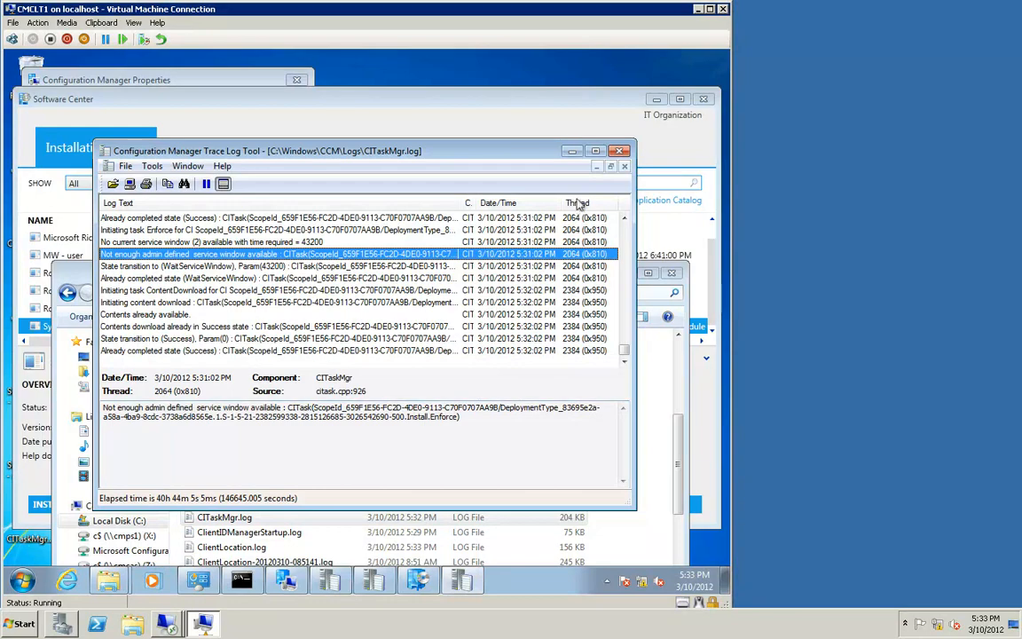
pyautogui.click(620, 152)
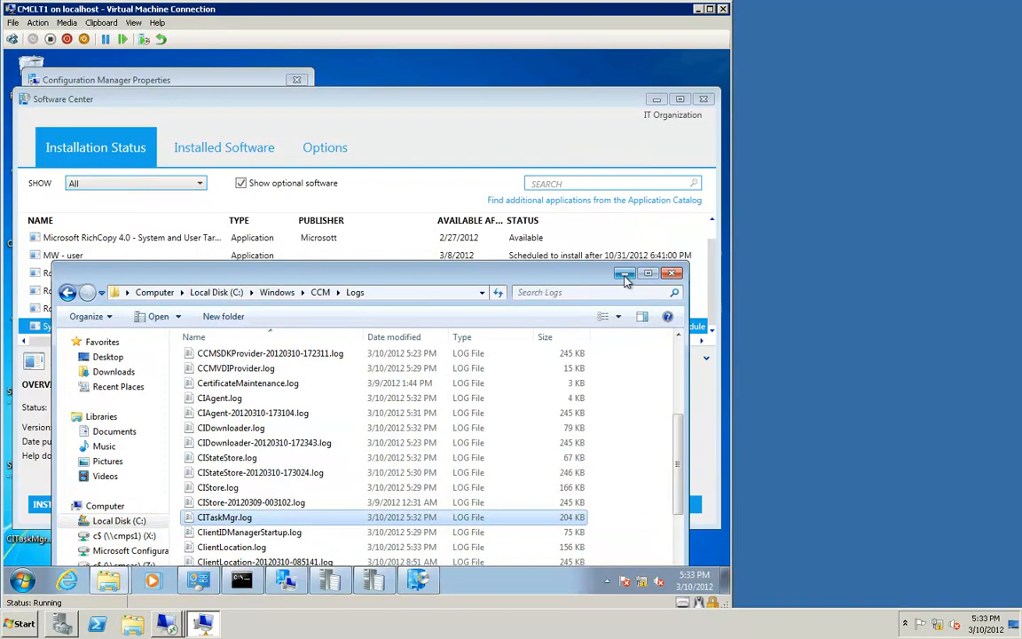
pyautogui.click(672, 272)
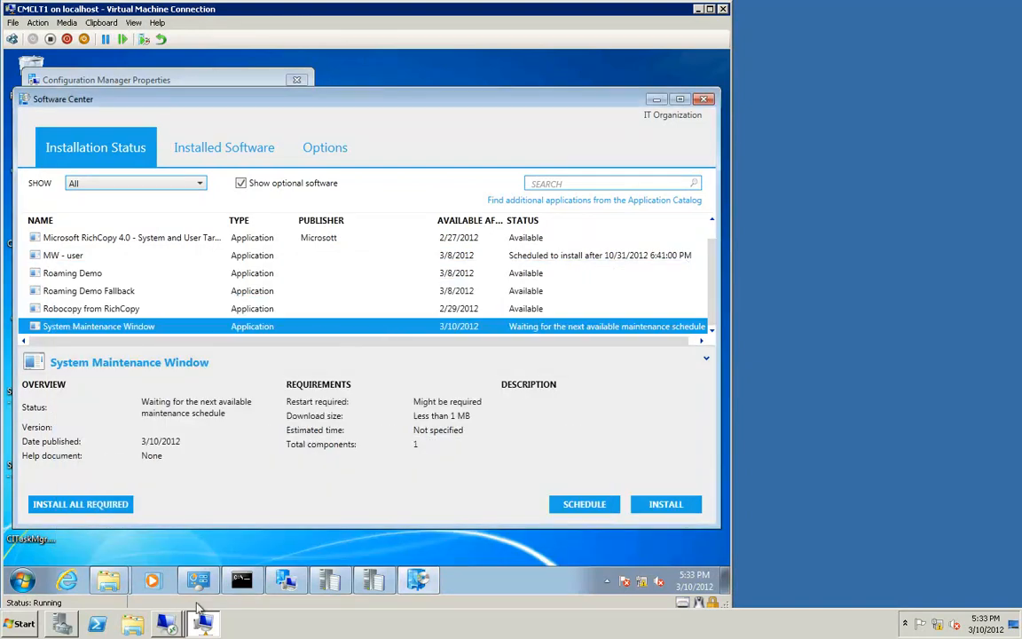
# Step: Switch to the cmcas server and delete the System Maintenance Window application's deployment to MW collection
pyautogui.moveTo(166, 624)
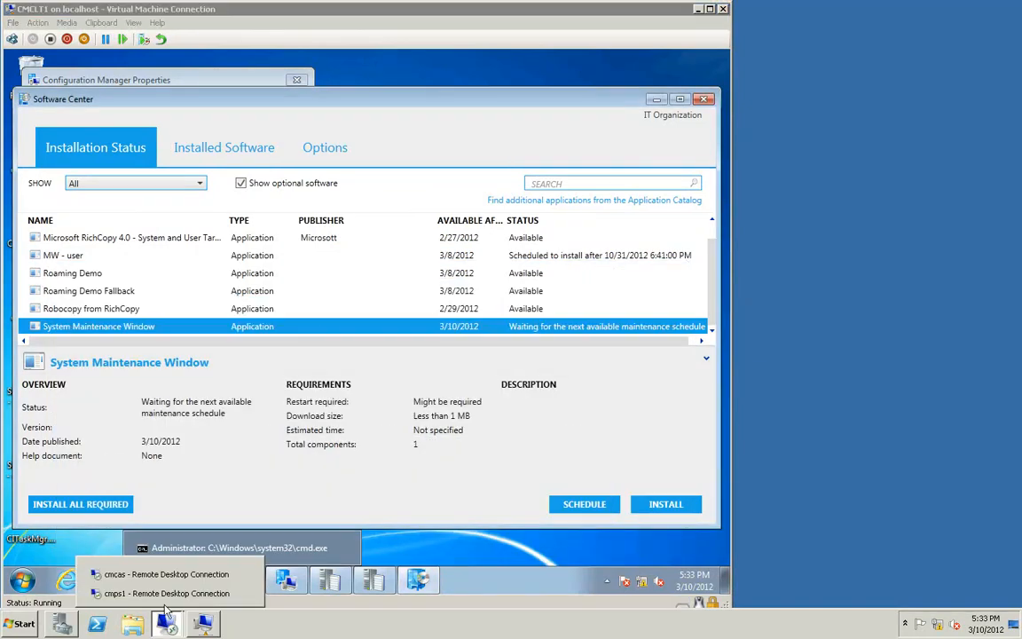
pyautogui.click(168, 577)
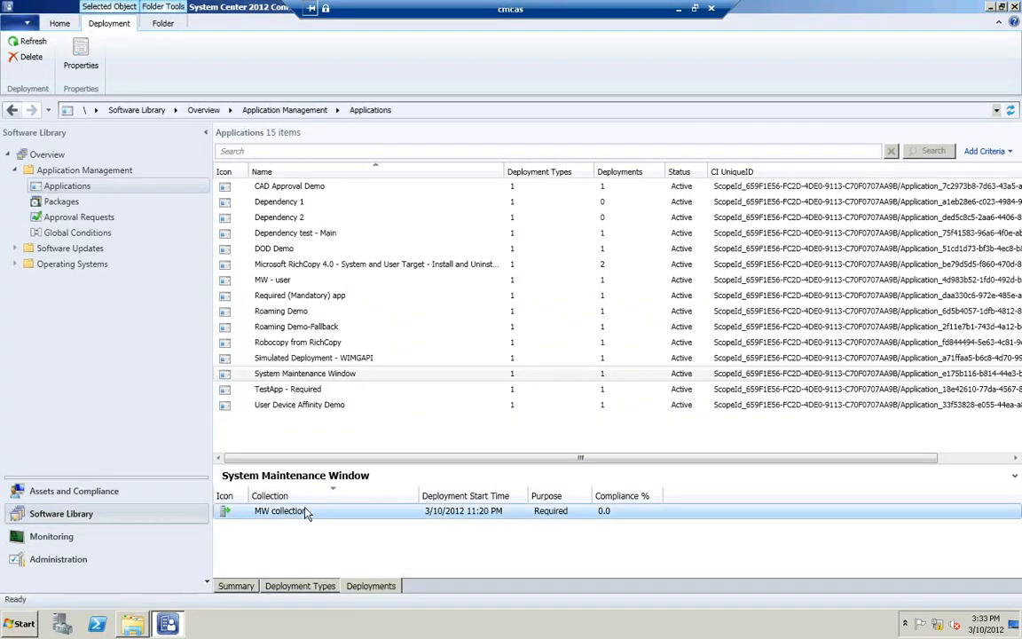
pyautogui.rightClick(306, 513)
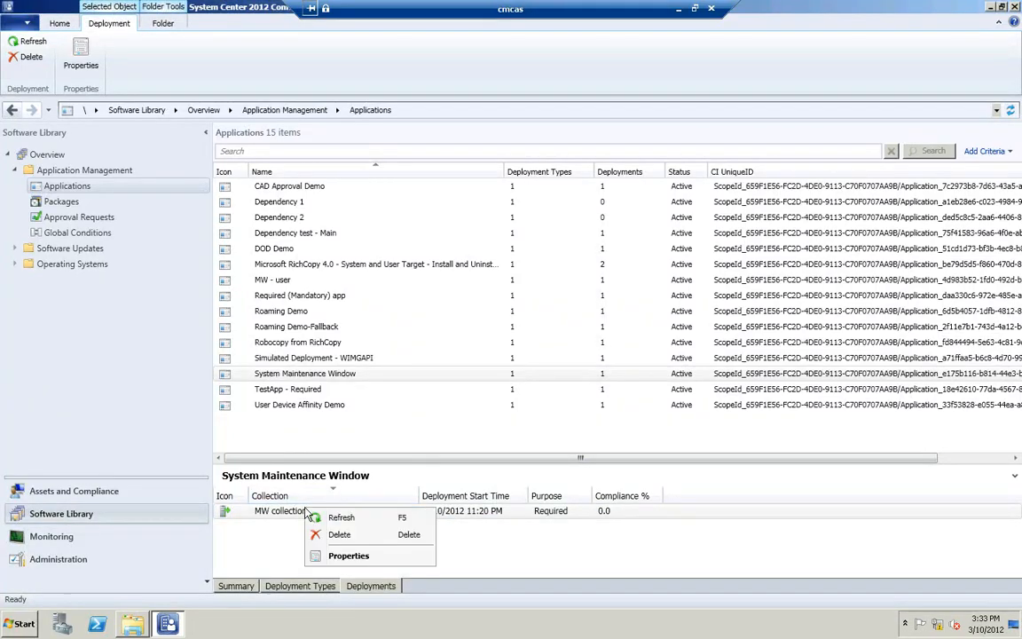
pyautogui.click(348, 542)
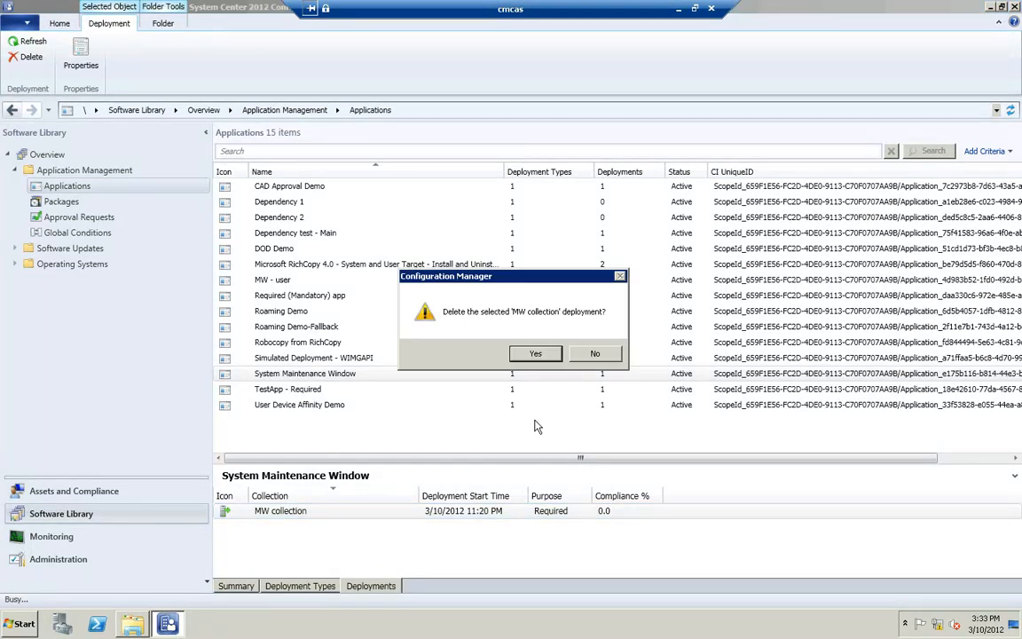
pyautogui.click(535, 354)
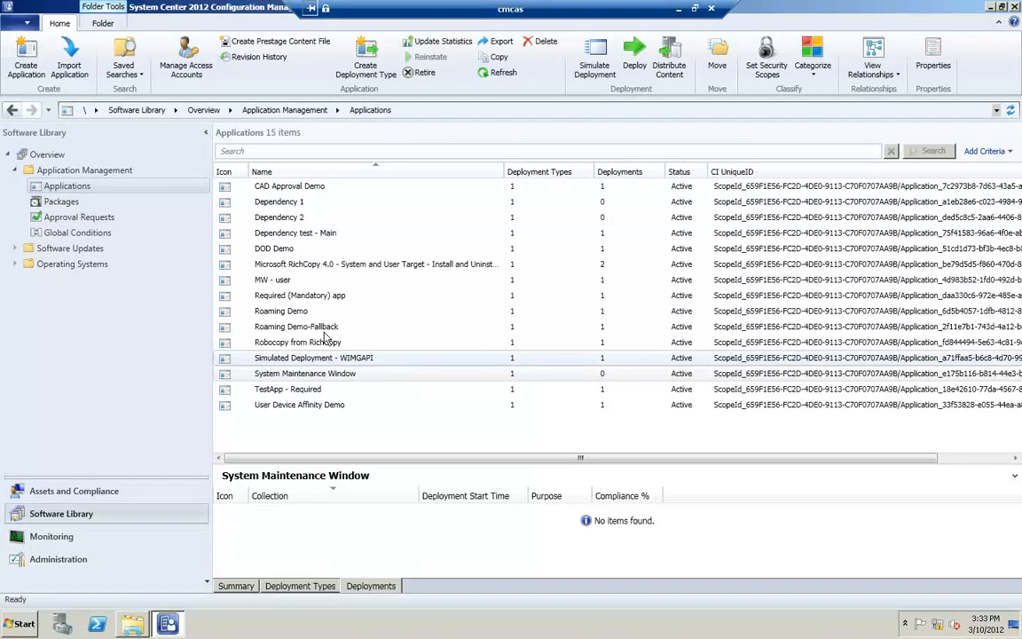
# Step: Open the MW collection's maintenance window 'Window in the future test' and set its recurrence pattern to None
pyautogui.click(92, 493)
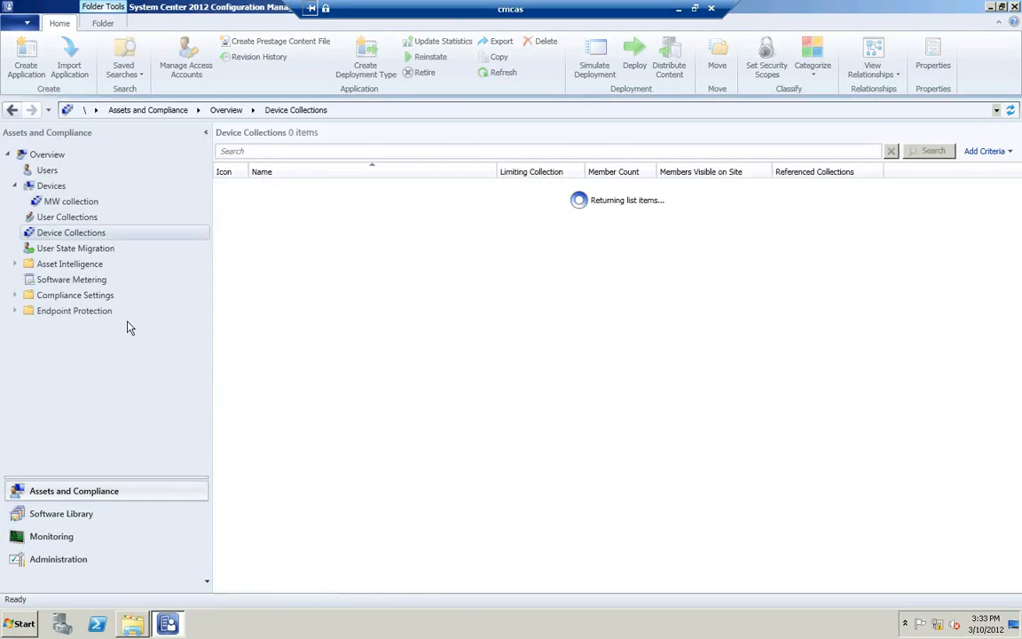
pyautogui.rightClick(80, 206)
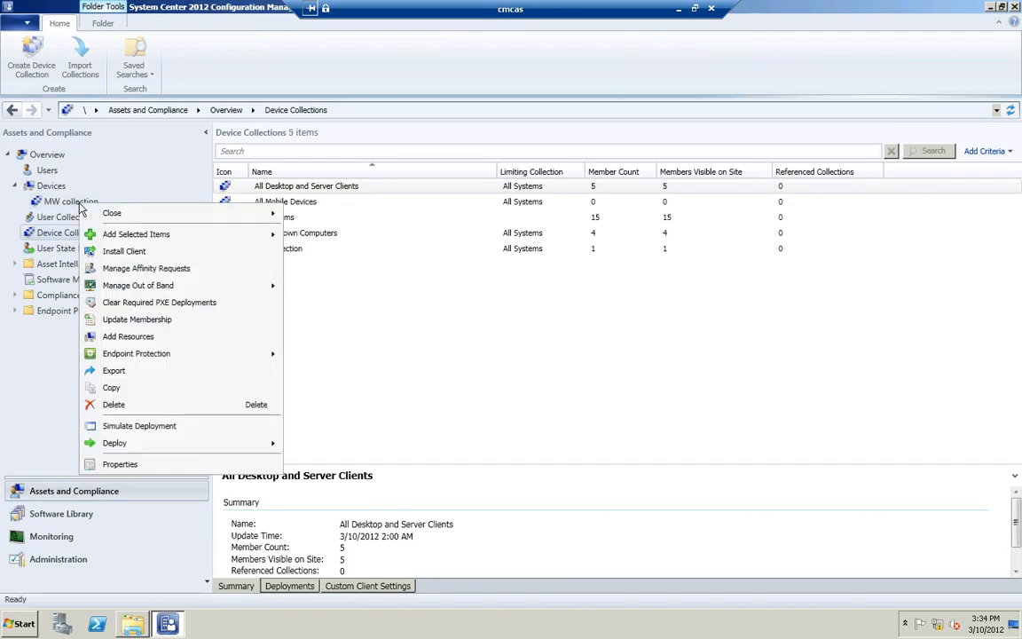
pyautogui.click(149, 470)
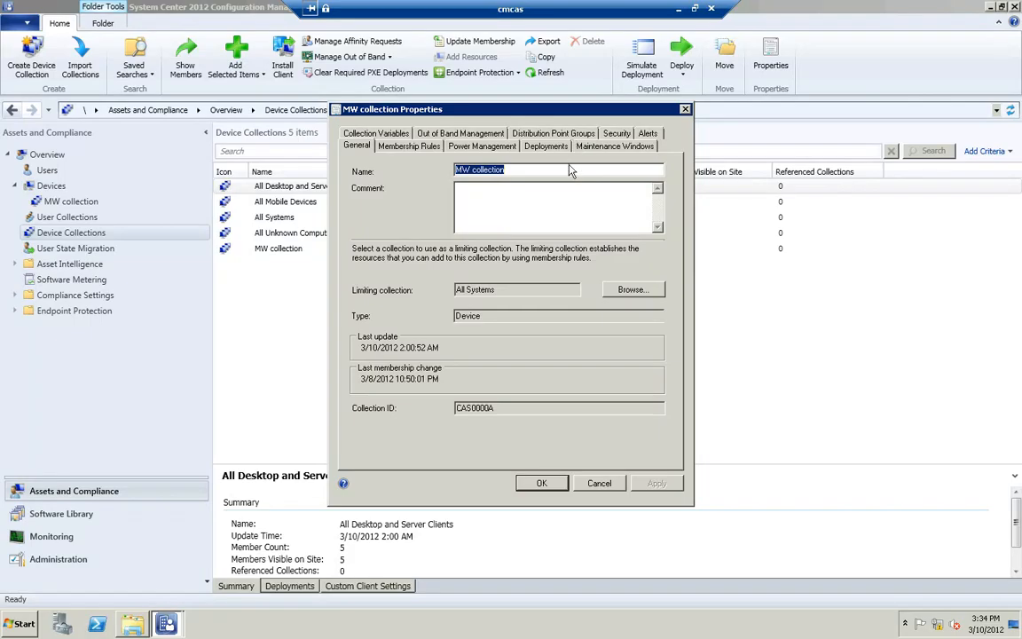
pyautogui.click(579, 146)
pyautogui.click(519, 264)
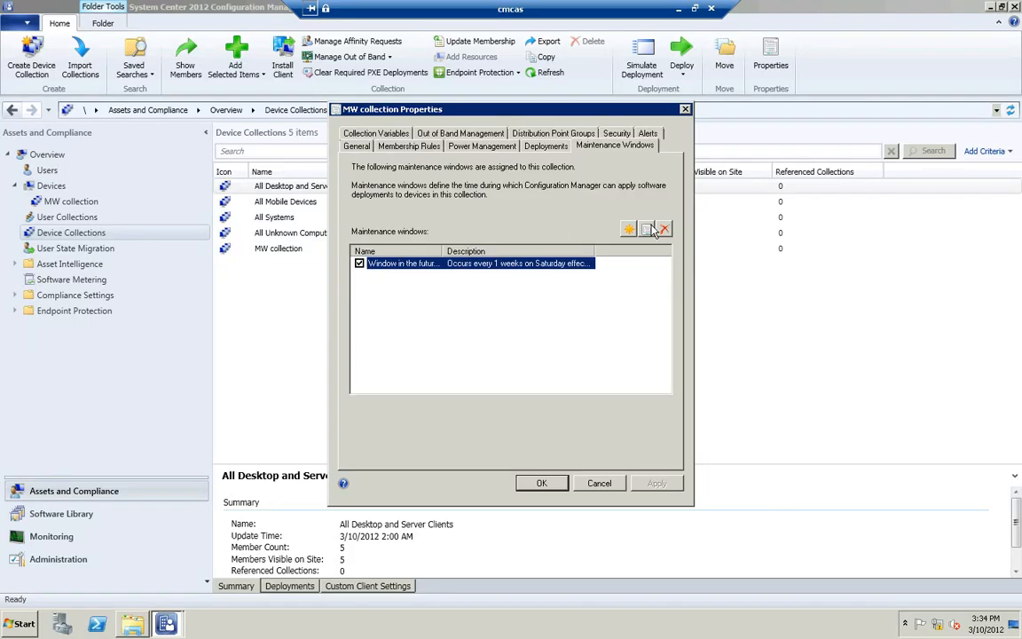
pyautogui.click(647, 229)
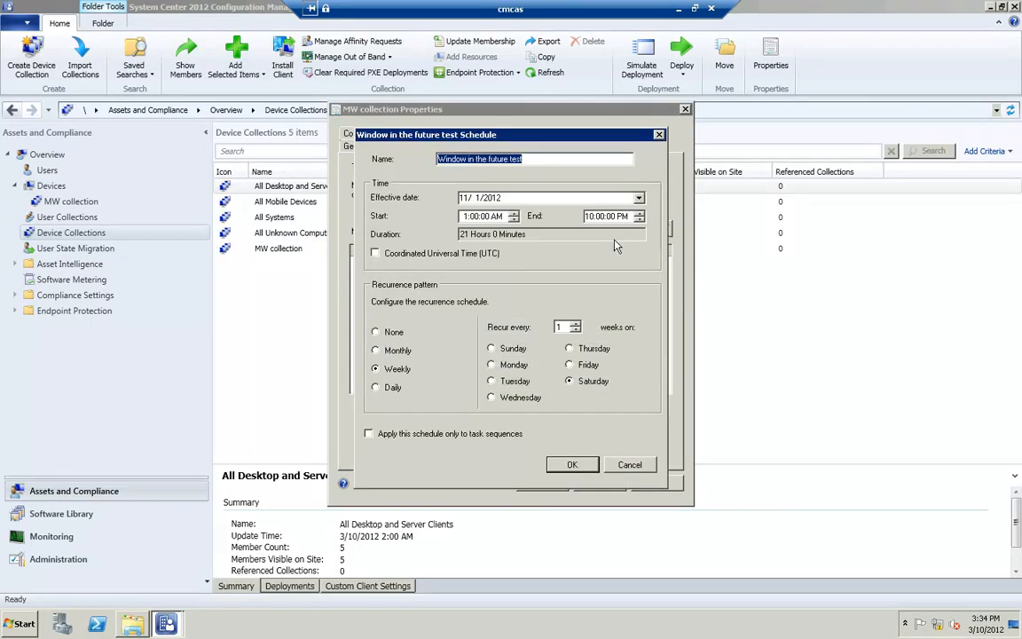
pyautogui.click(383, 336)
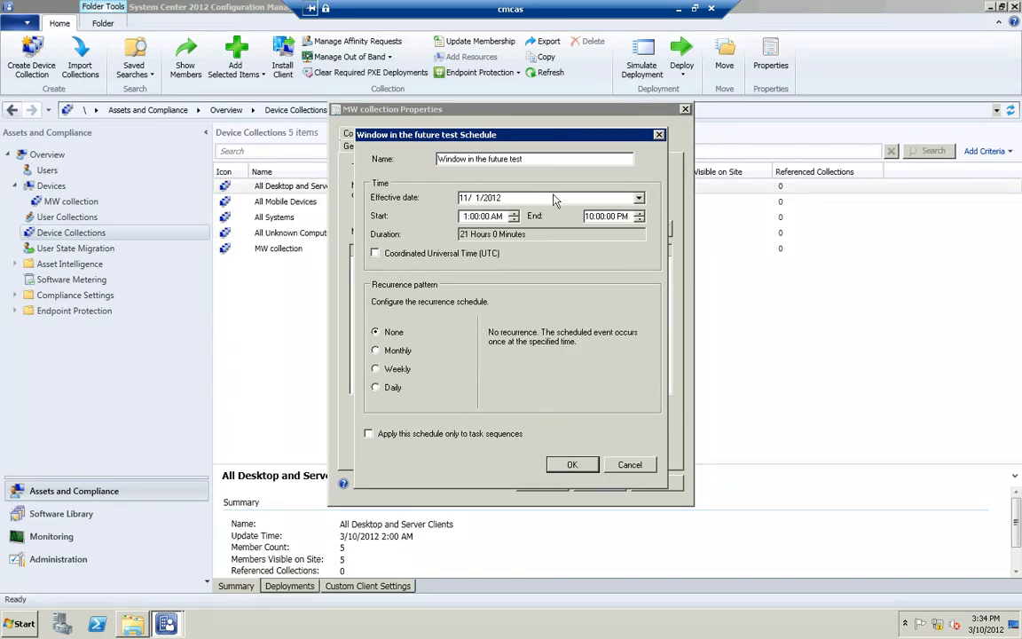
# Step: Set the maintenance window's effective date to 3/10/2012
pyautogui.click(639, 199)
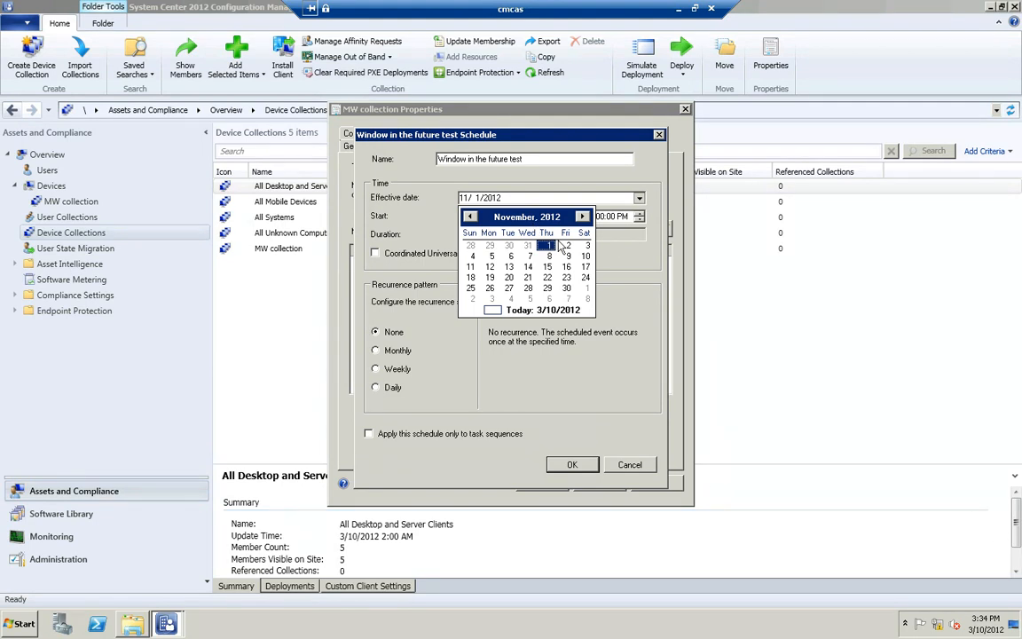
pyautogui.click(469, 217)
pyautogui.click(469, 216)
pyautogui.click(468, 217)
pyautogui.click(468, 217)
pyautogui.click(468, 217)
pyautogui.click(469, 216)
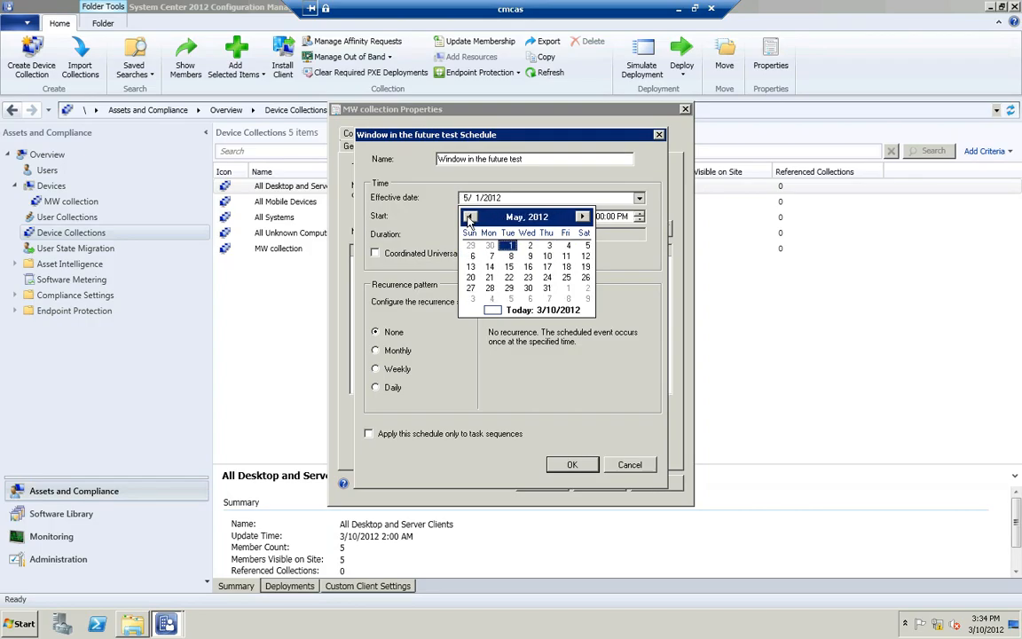
pyautogui.click(468, 217)
pyautogui.click(469, 217)
pyautogui.click(468, 217)
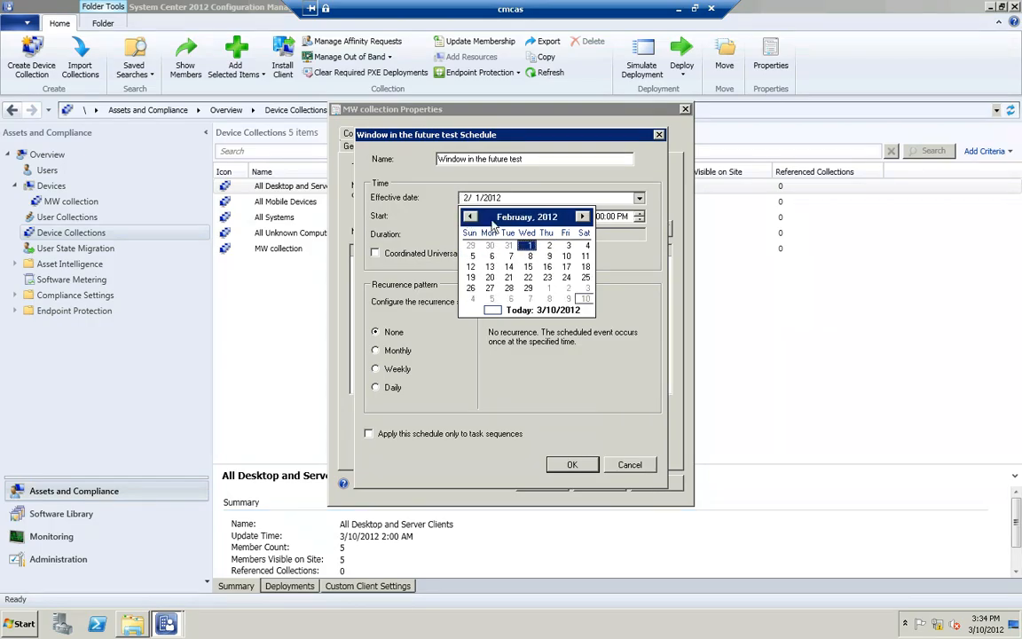
pyautogui.click(582, 217)
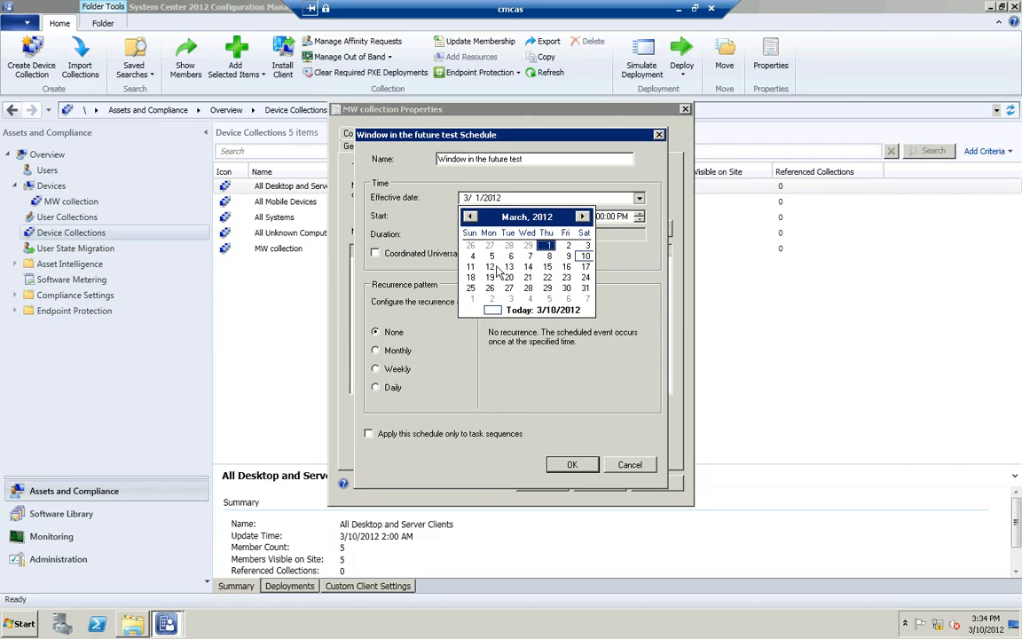
pyautogui.click(584, 257)
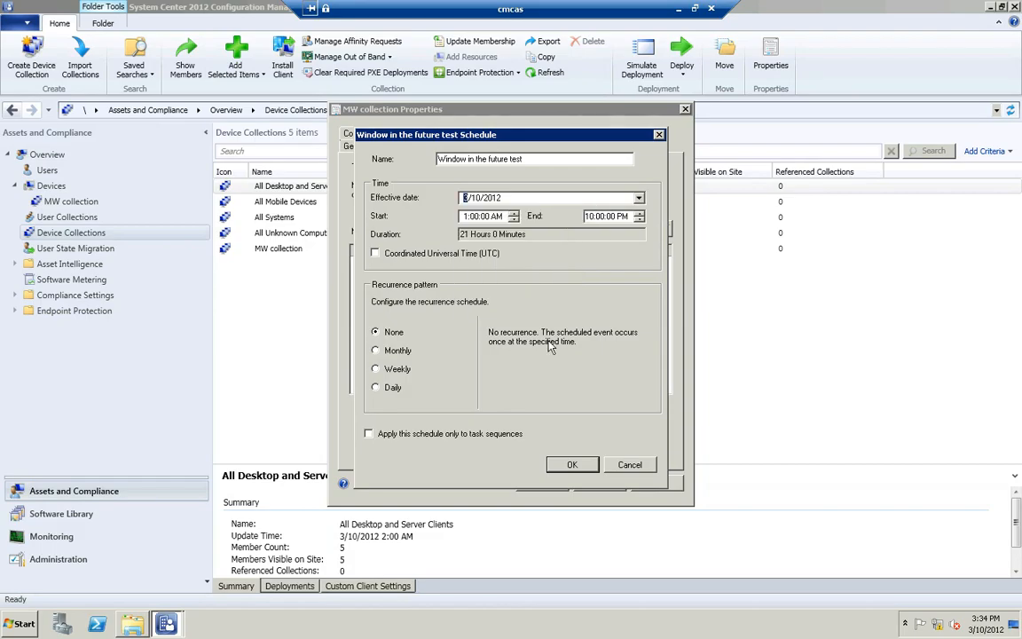
# Step: Set the window to run from 5:00 PM to 8:00 PM, accept having no recurrence, and save the collection properties
pyautogui.click(468, 220)
pyautogui.click(502, 220)
pyautogui.write('p')
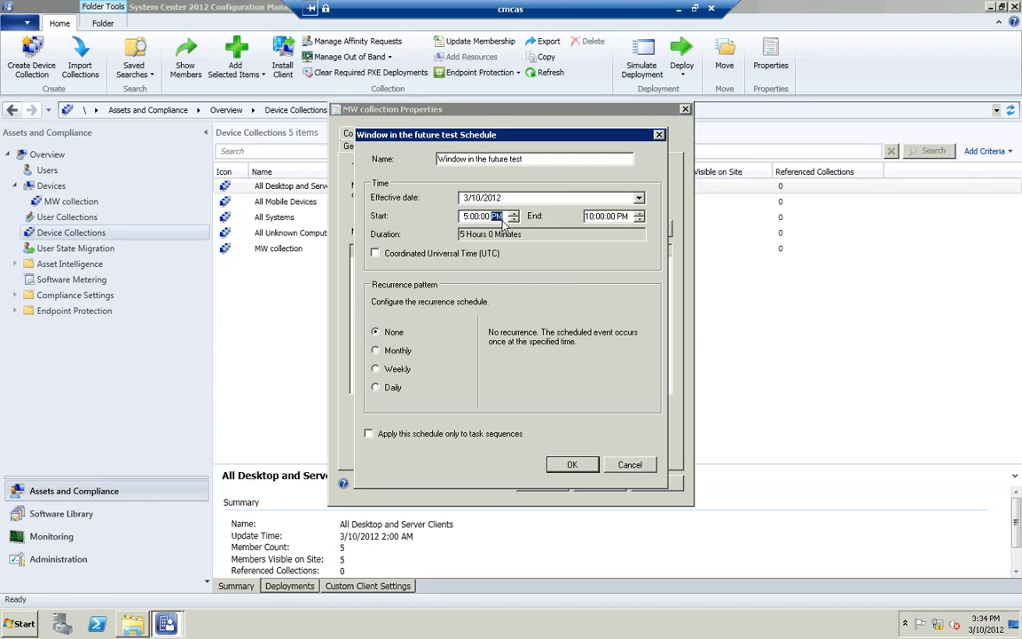
pyautogui.press('Tab')
pyautogui.click(572, 464)
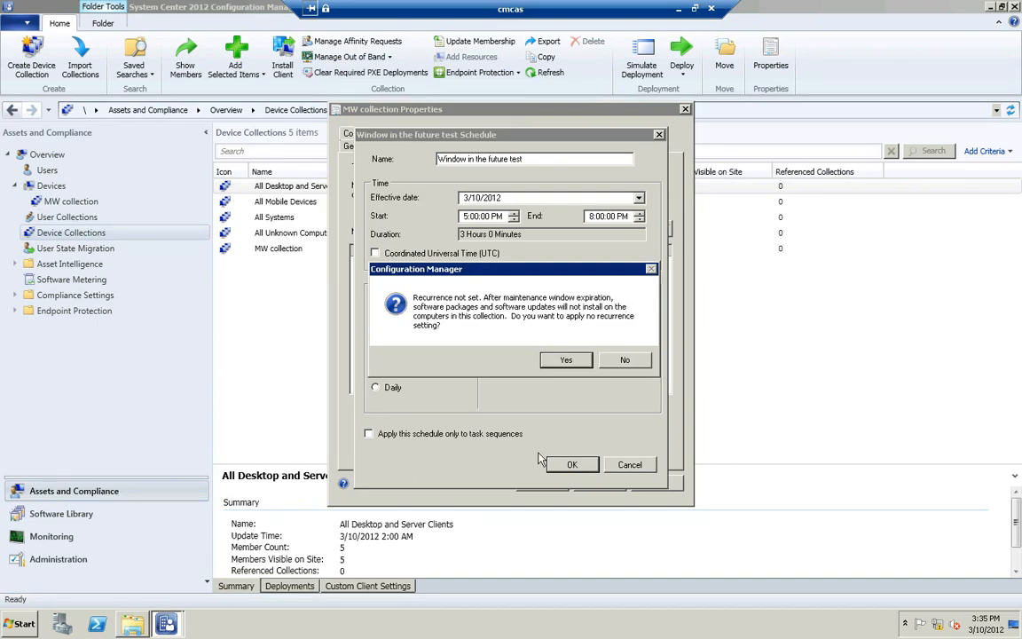
pyautogui.press('Return')
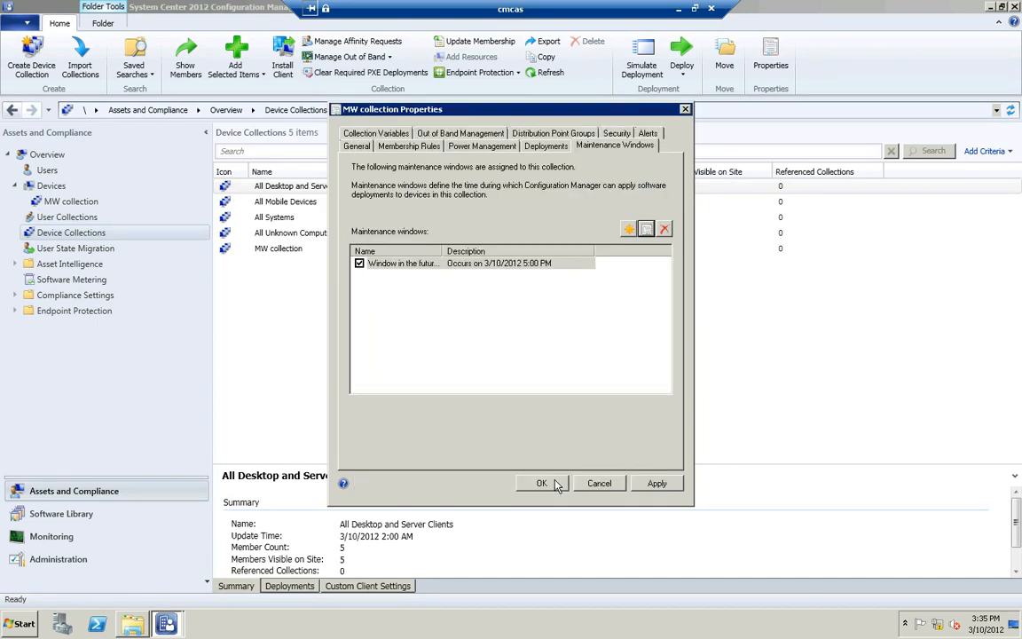
pyautogui.click(543, 484)
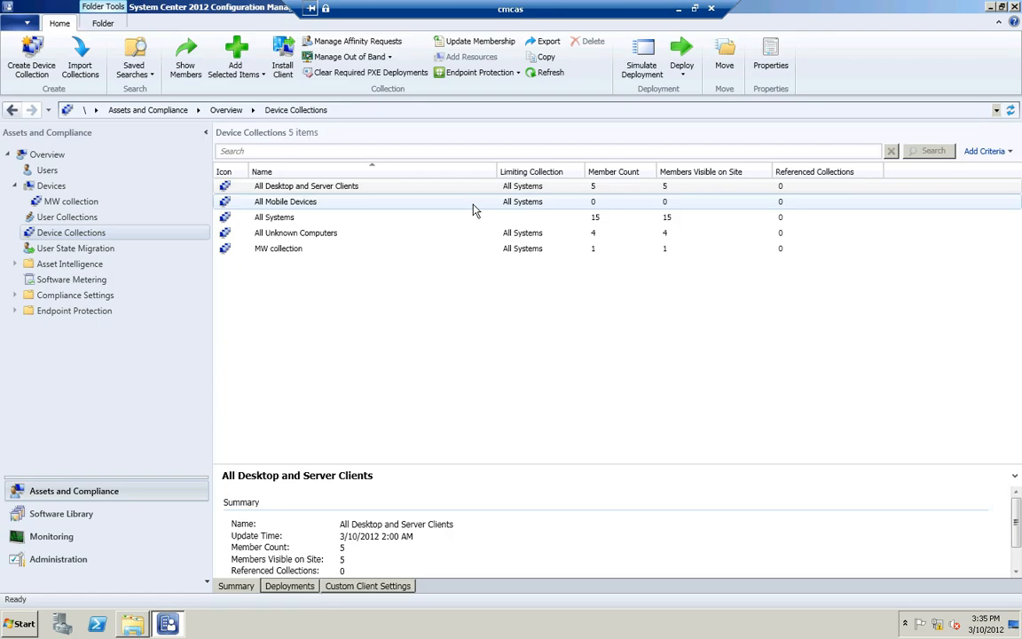
# Step: Start deploying the System Maintenance Window application and target it to the All Systems device collection
pyautogui.click(83, 516)
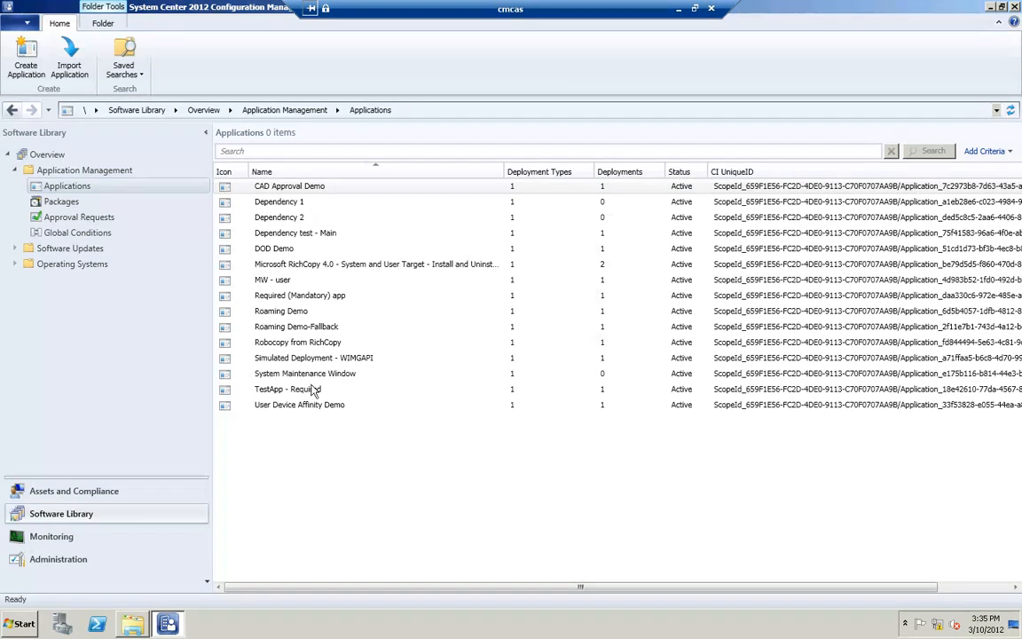
pyautogui.click(306, 373)
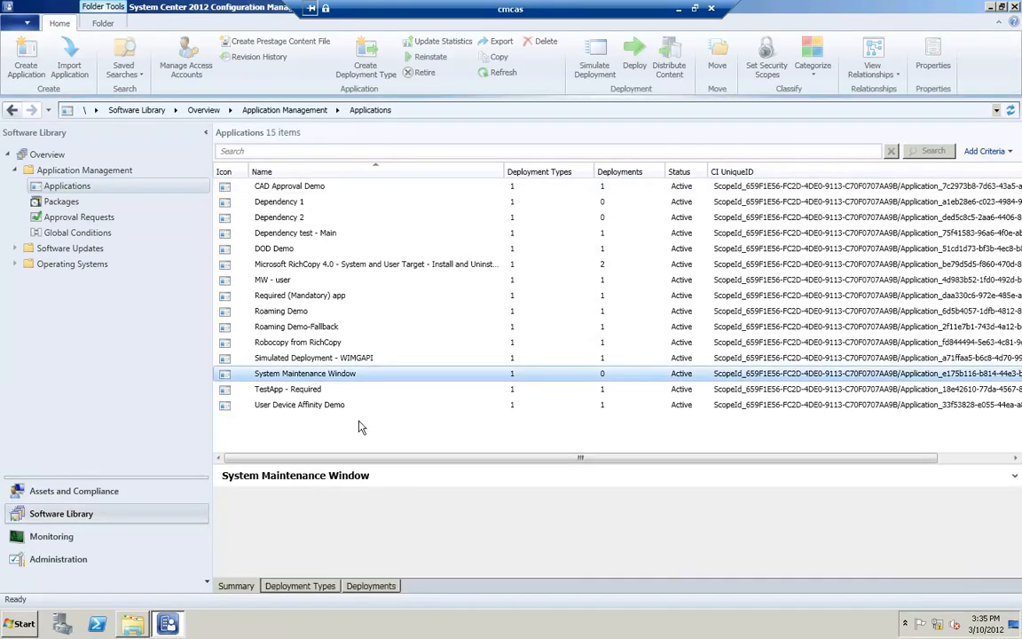
pyautogui.click(382, 588)
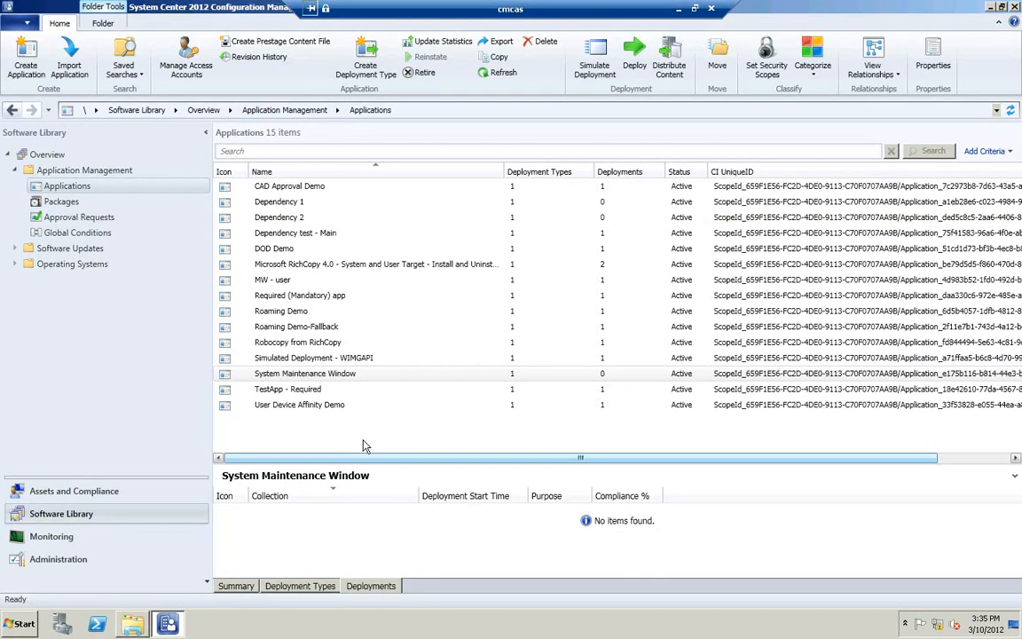
pyautogui.click(348, 377)
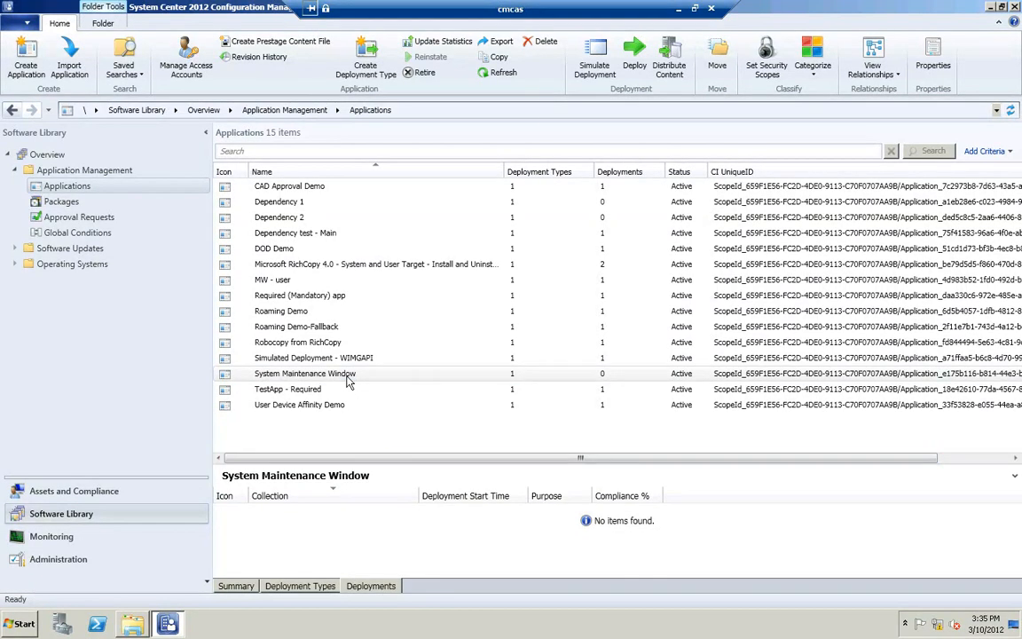
pyautogui.rightClick(348, 377)
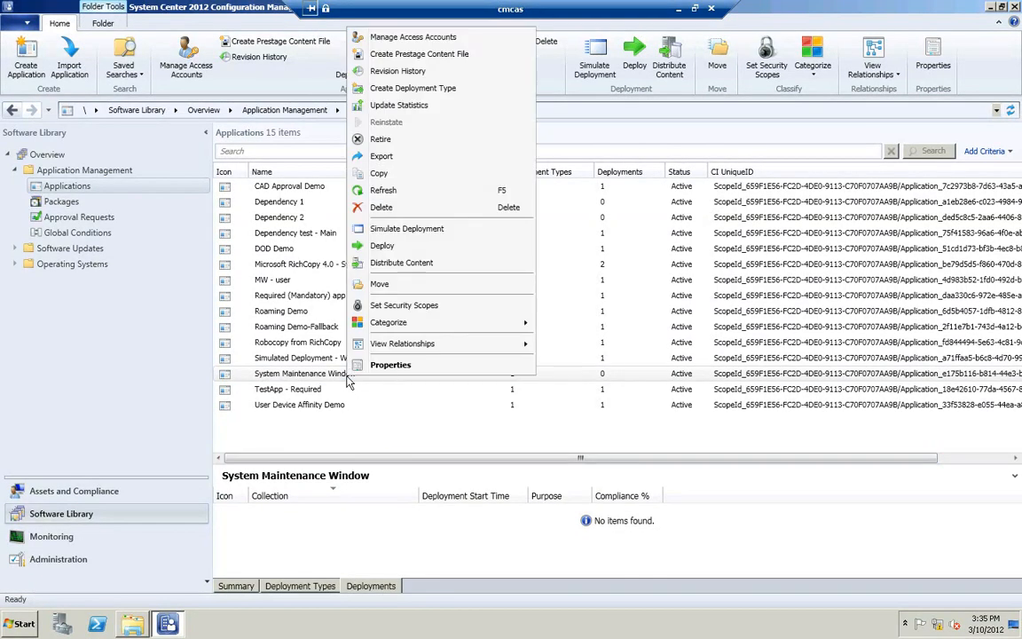
pyautogui.click(399, 247)
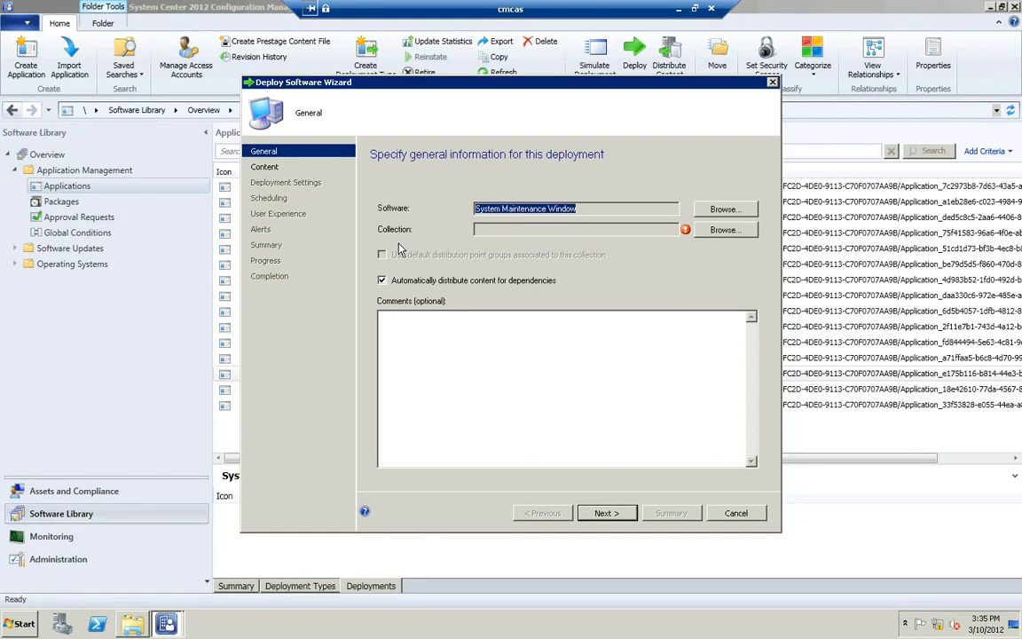
pyautogui.click(735, 233)
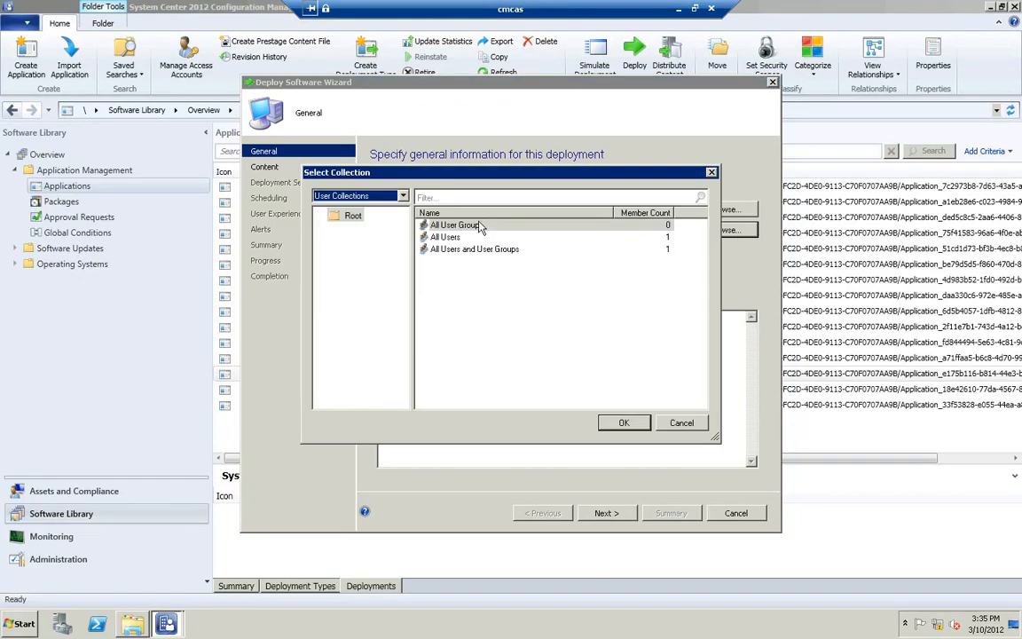
pyautogui.click(403, 197)
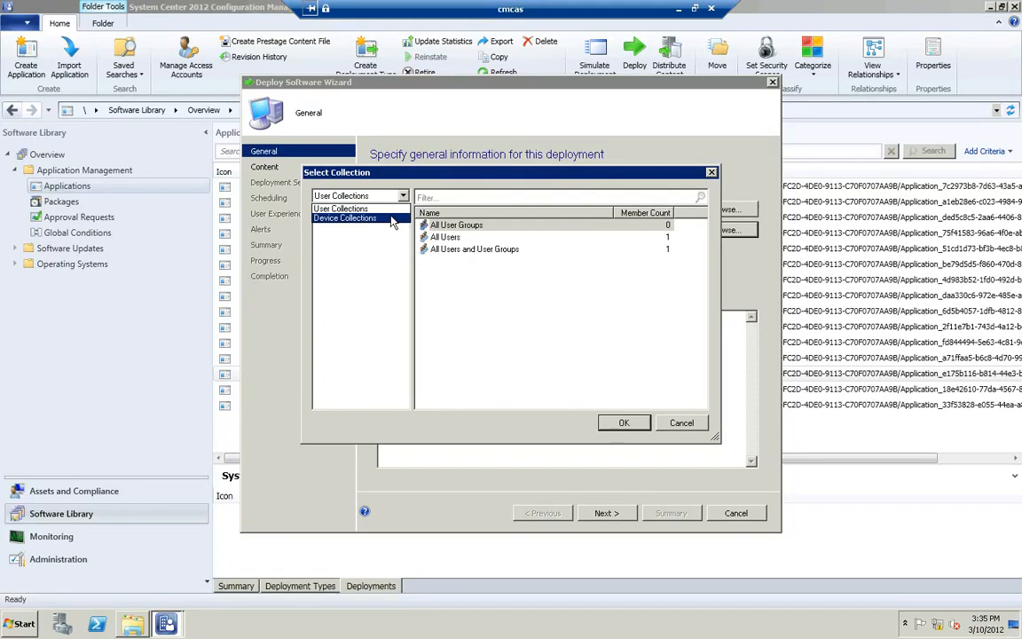
pyautogui.click(393, 221)
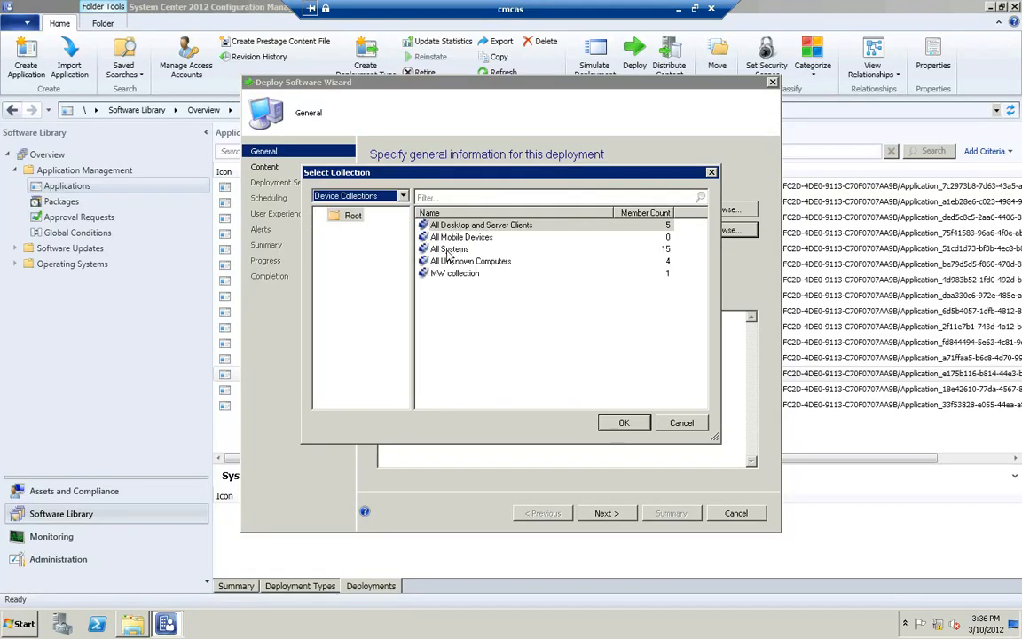
pyautogui.click(450, 249)
pyautogui.click(611, 423)
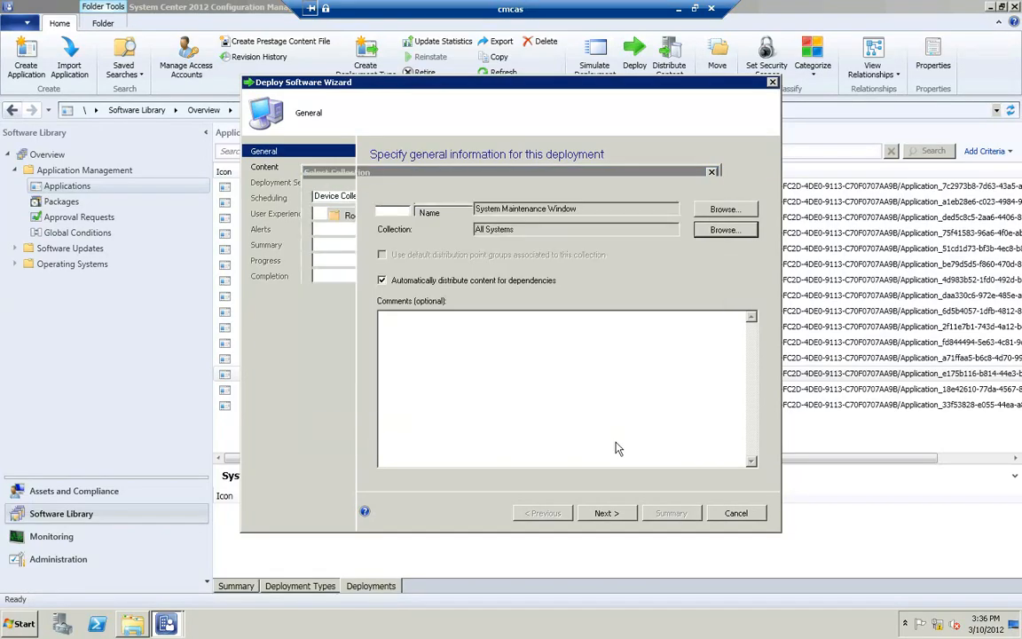
# Step: Set the deployment's action to Install and its purpose to Required
pyautogui.click(608, 514)
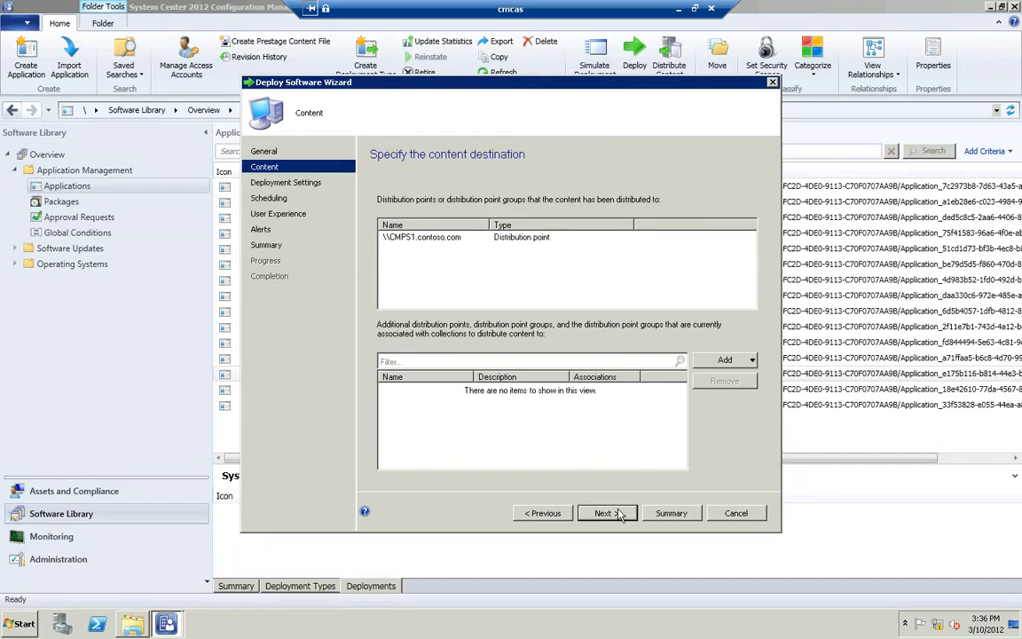
pyautogui.click(620, 516)
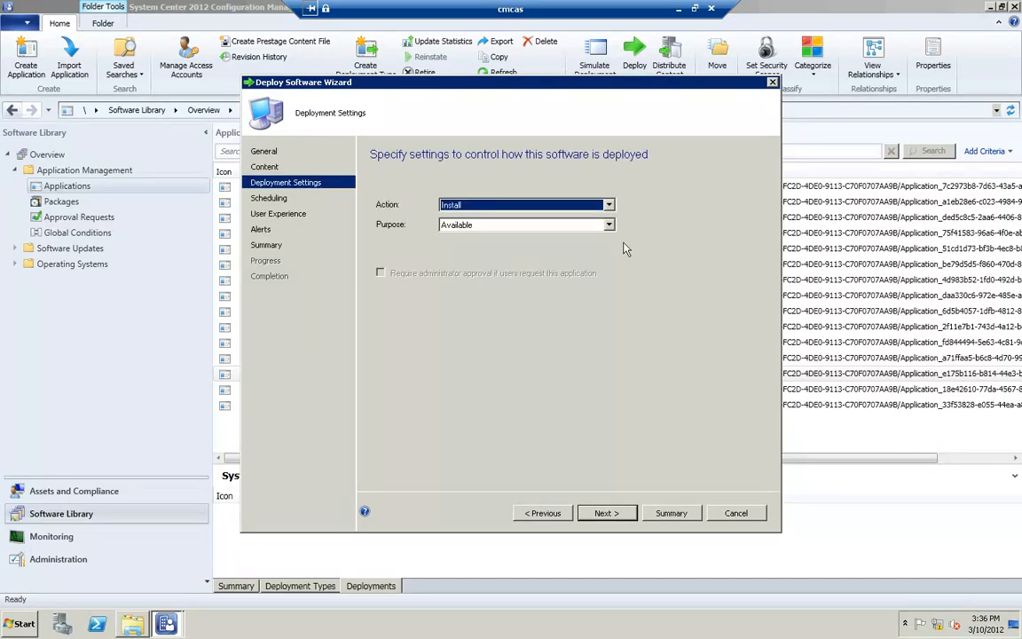
pyautogui.click(607, 227)
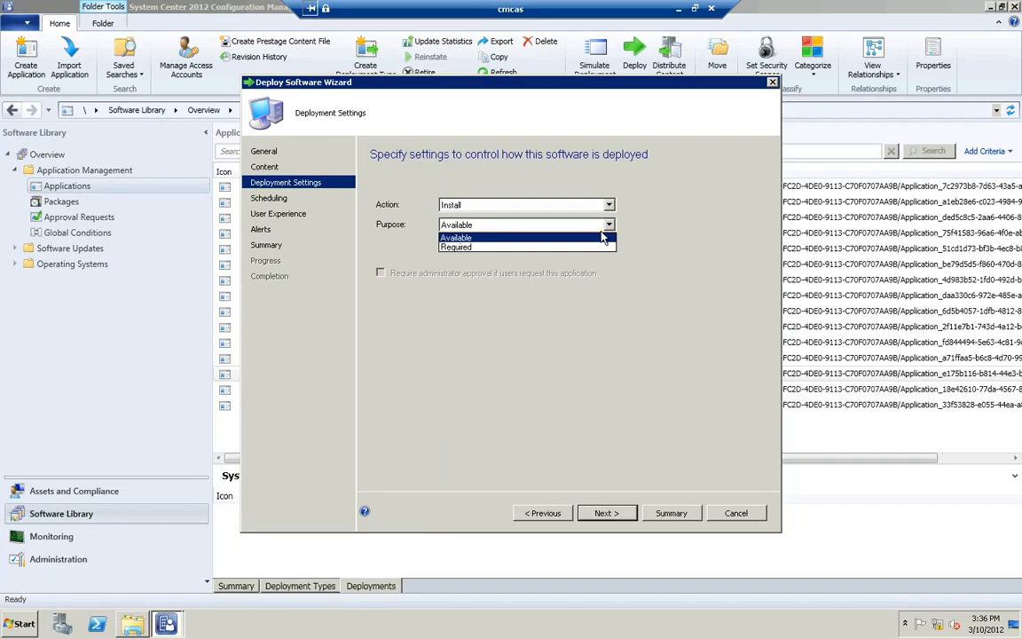
pyautogui.click(598, 250)
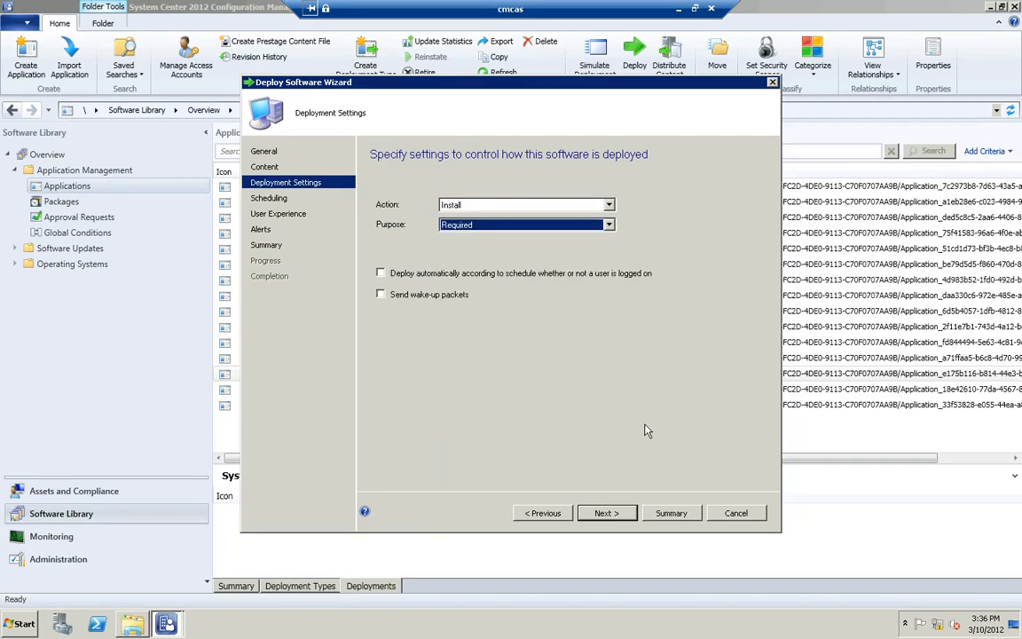
pyautogui.click(607, 514)
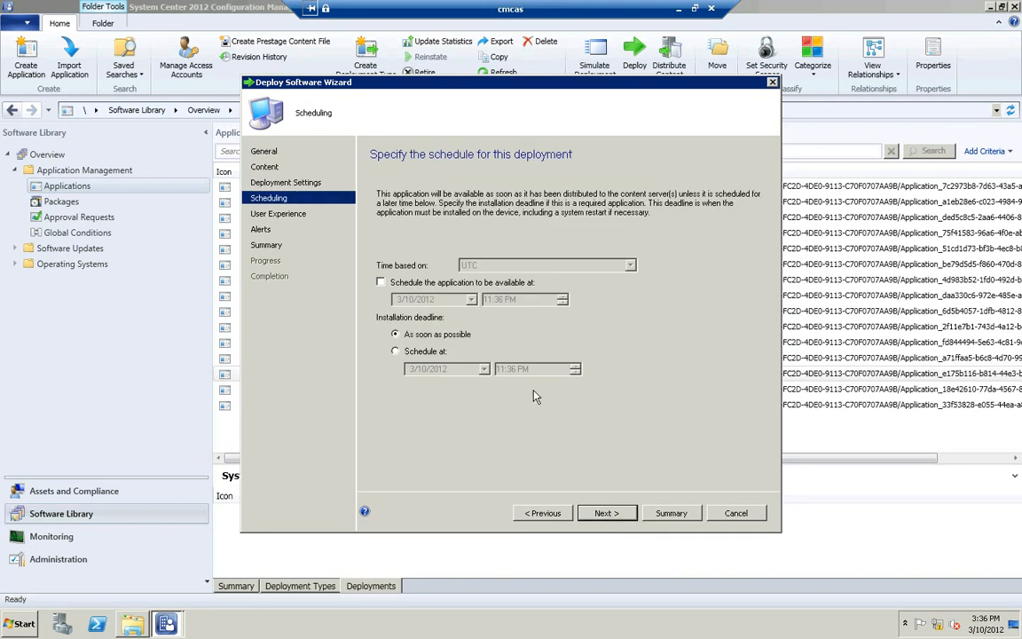
# Step: Keep the default scheduling, user experience and alert settings, then finish and close the Deploy Software Wizard
pyautogui.click(607, 514)
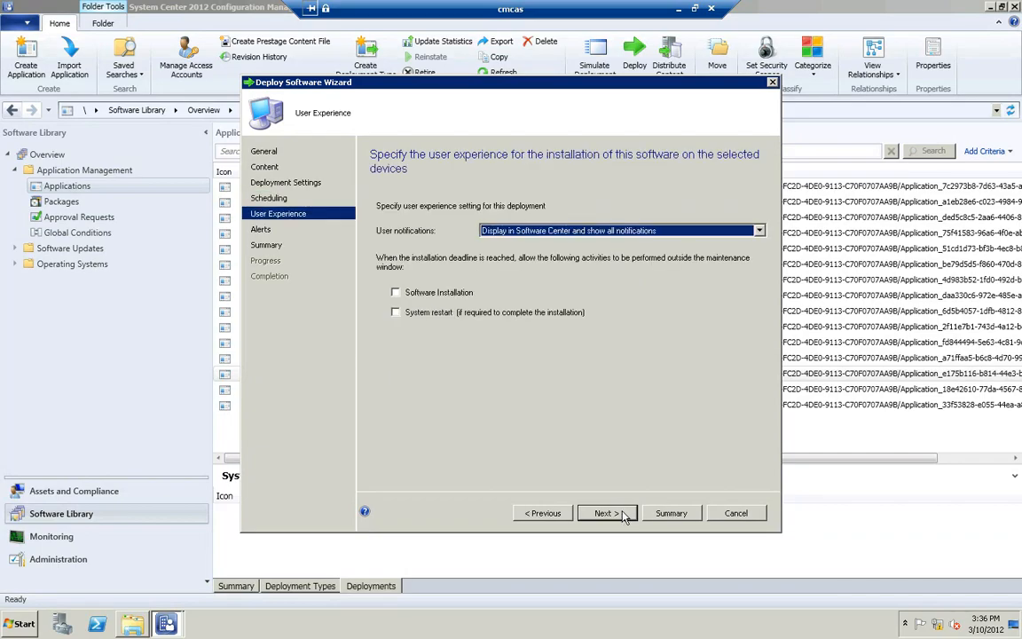
pyautogui.click(625, 518)
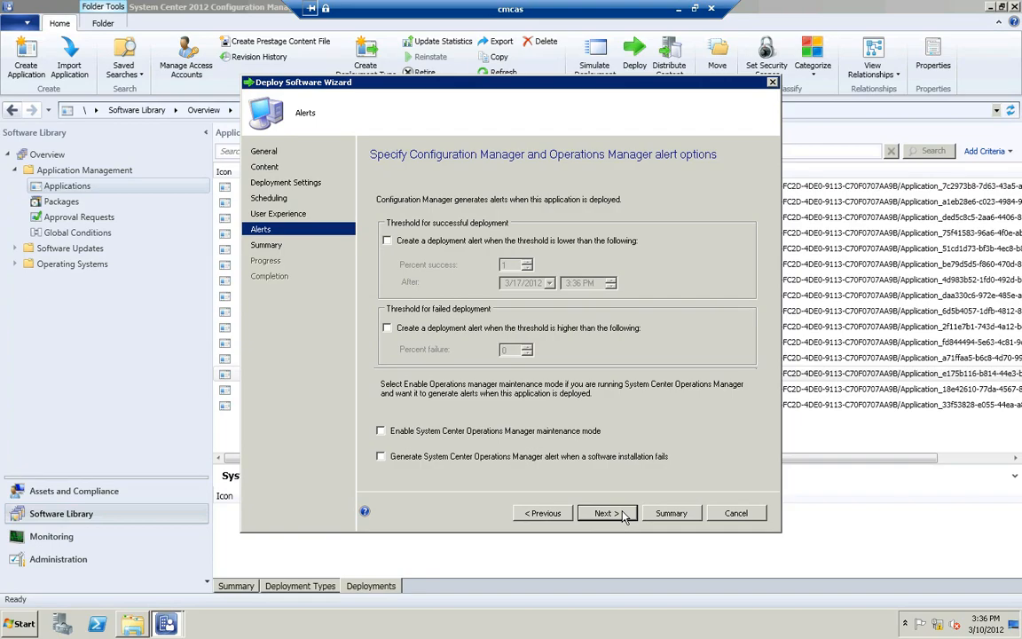
pyautogui.click(625, 517)
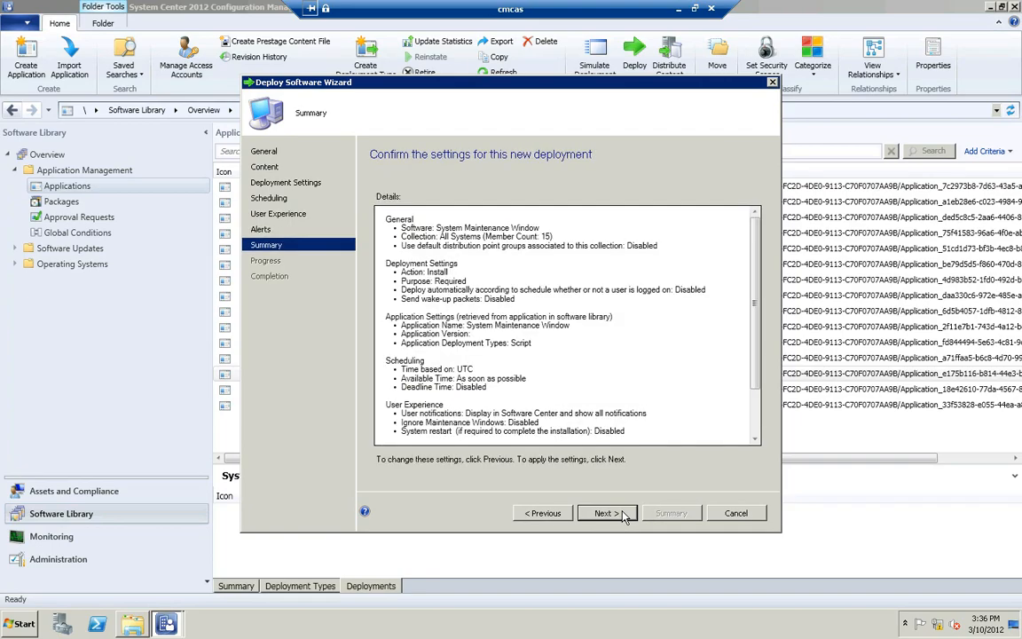
pyautogui.click(607, 512)
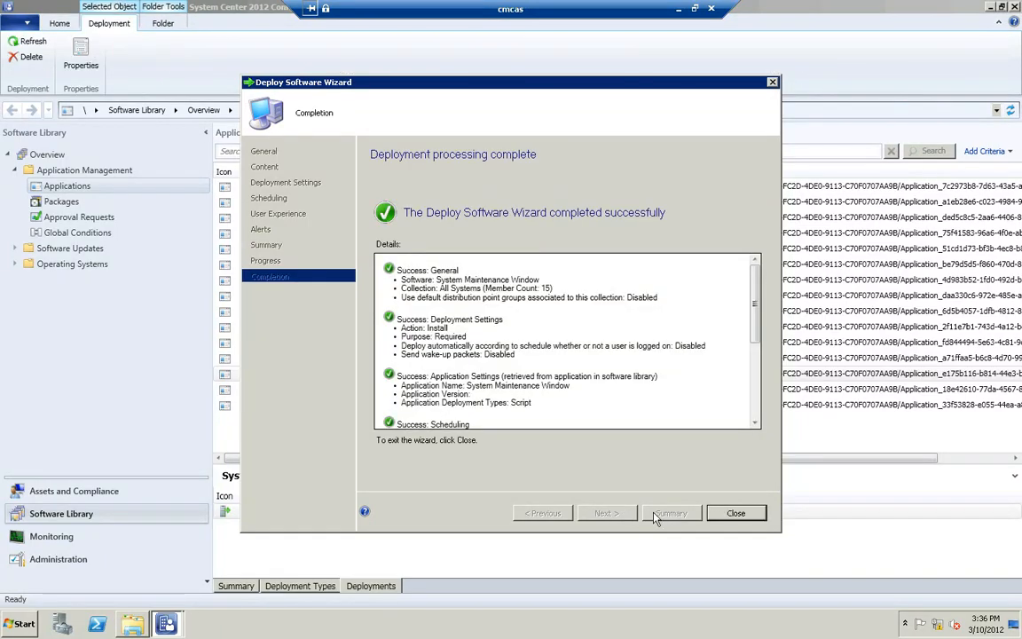
pyautogui.click(735, 513)
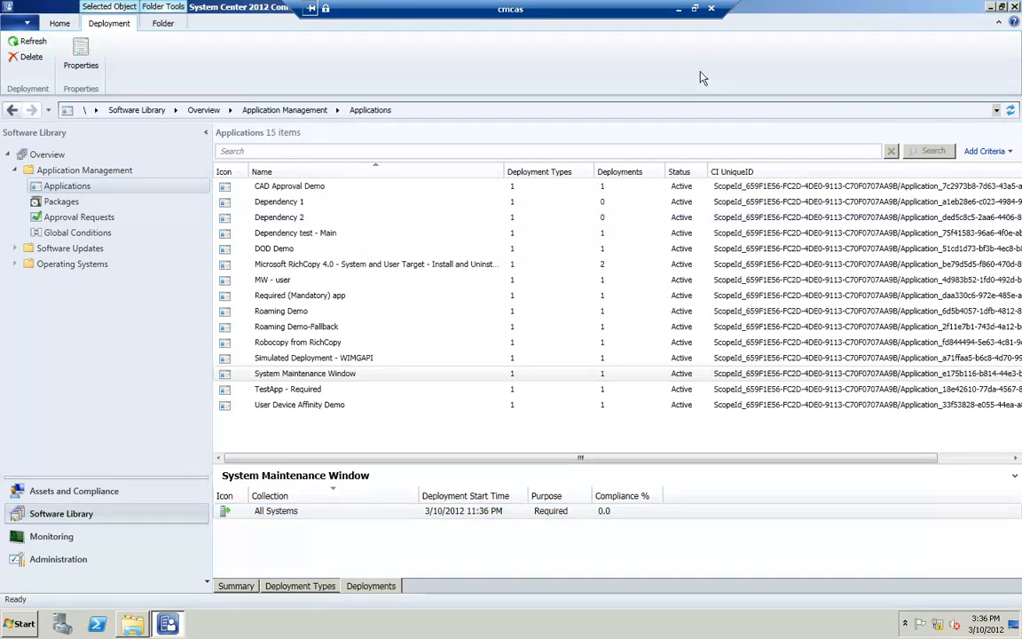
# Step: Switch to the client machine, refresh Software Center, and run the Machine Policy Retrieval & Evaluation Cycle
pyautogui.click(679, 11)
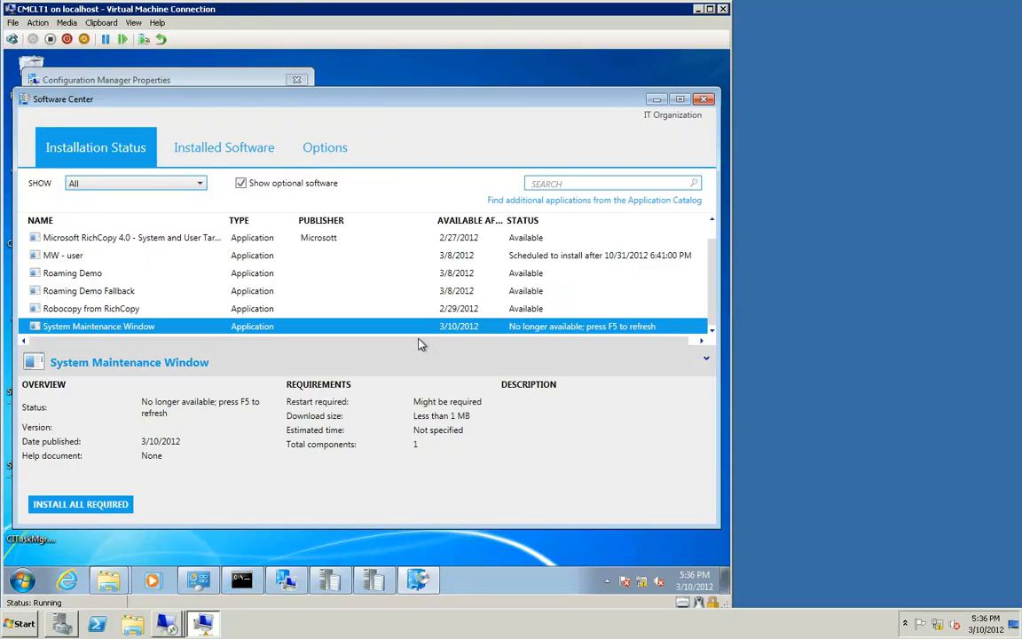
pyautogui.press('F5')
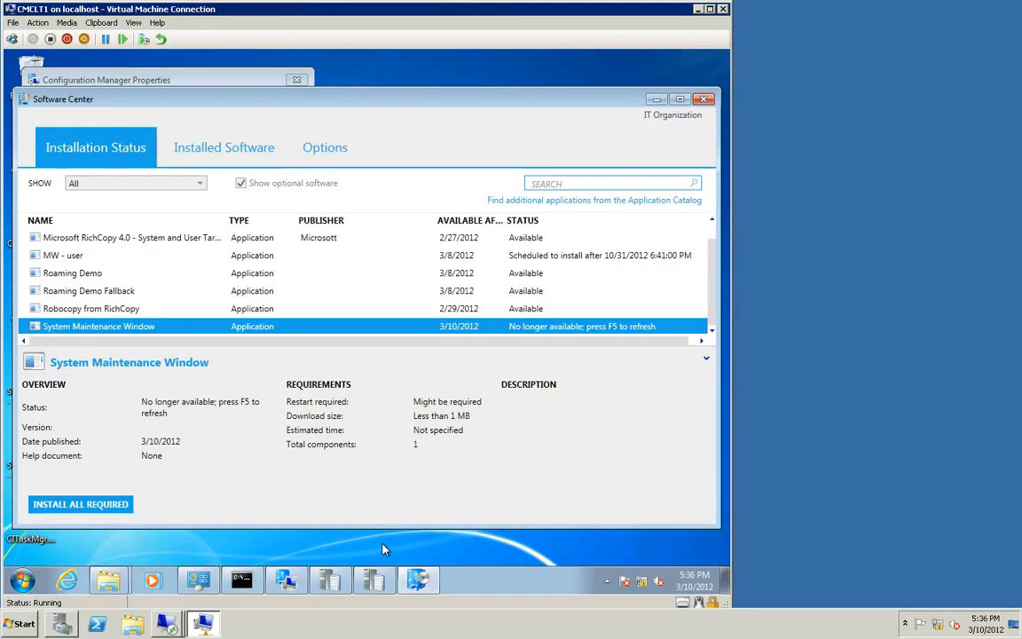
pyautogui.click(293, 588)
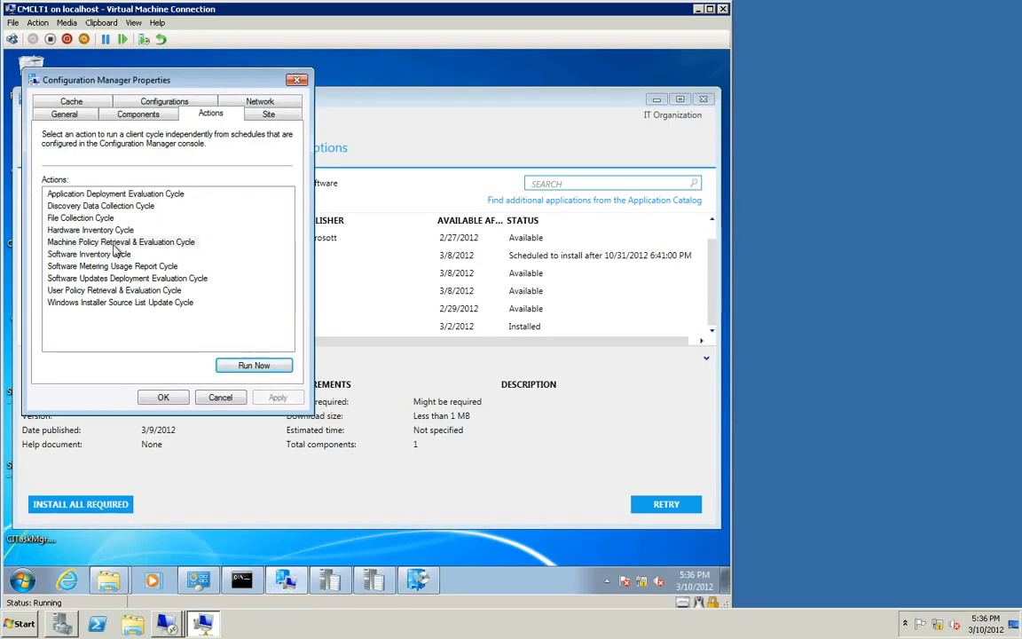
pyautogui.click(115, 242)
pyautogui.click(254, 365)
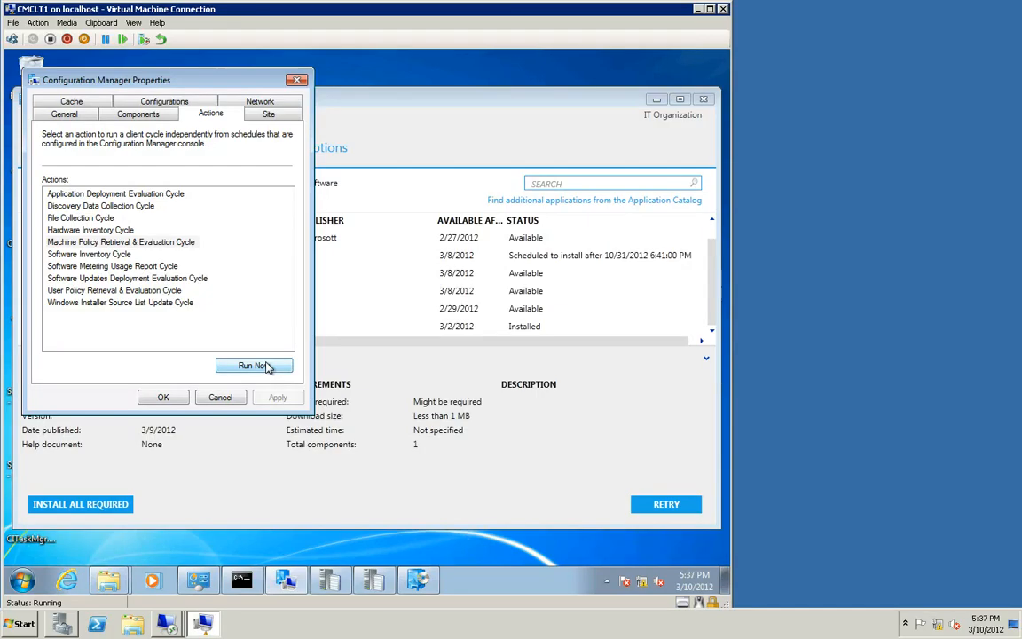
pyautogui.click(266, 367)
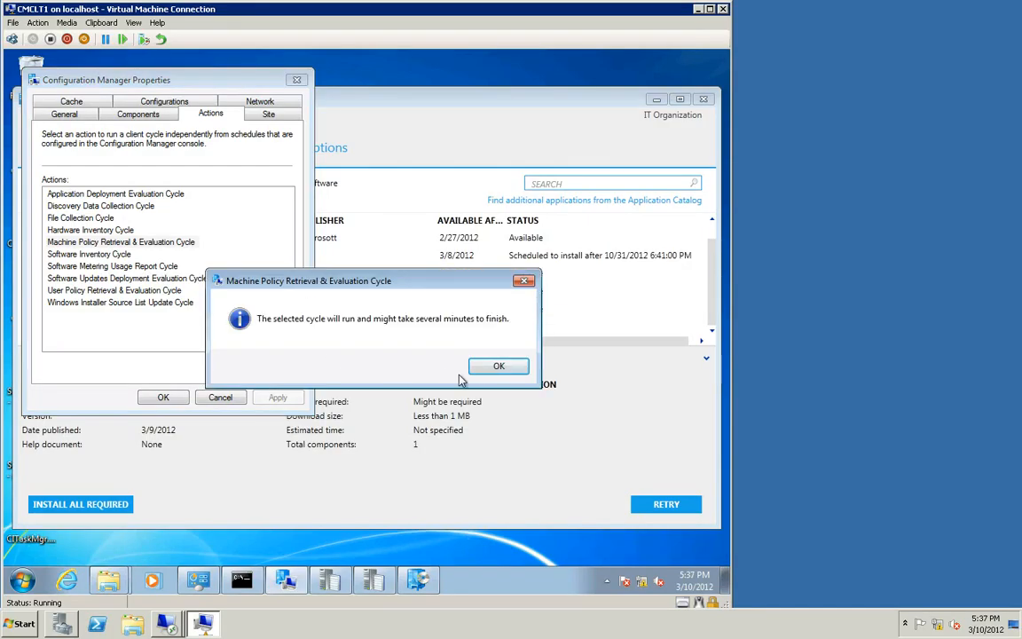
pyautogui.click(497, 365)
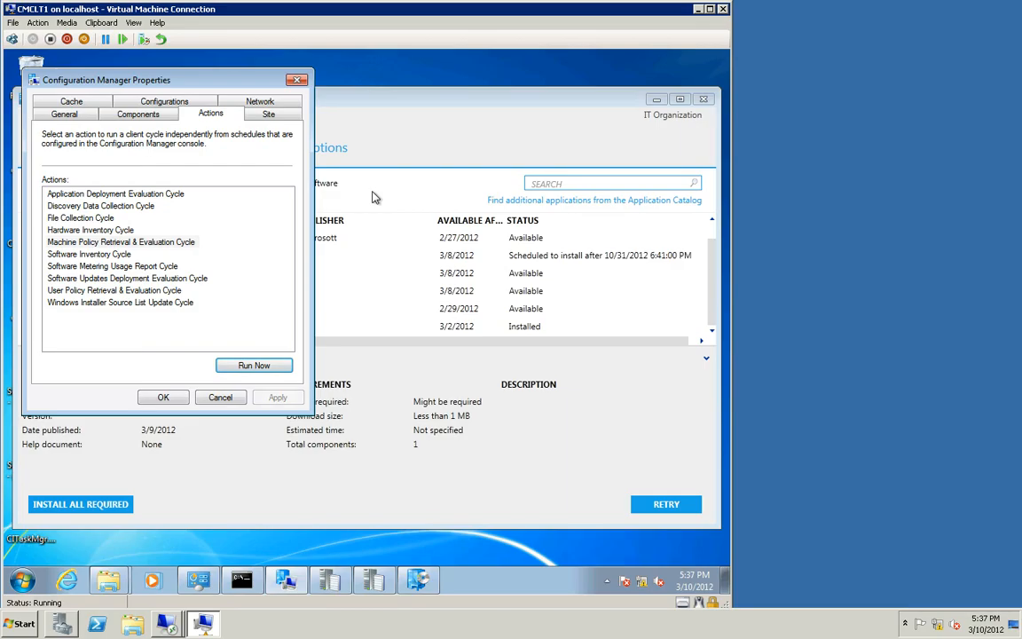
# Step: Run the Machine Policy Retrieval & Evaluation Cycle a second time and acknowledge the notice
pyautogui.click(137, 242)
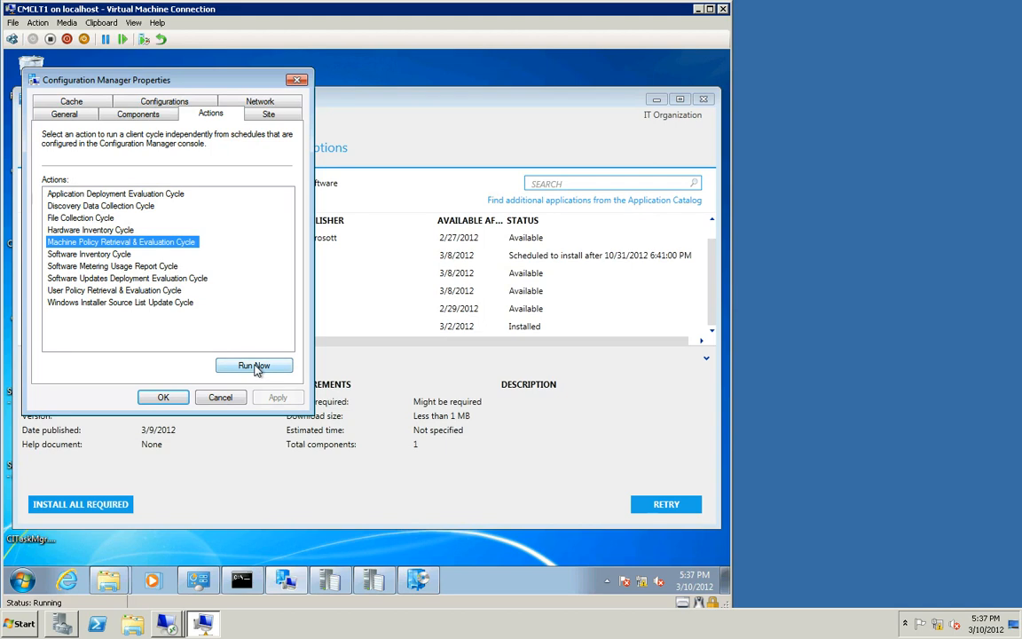
pyautogui.click(256, 365)
pyautogui.click(498, 372)
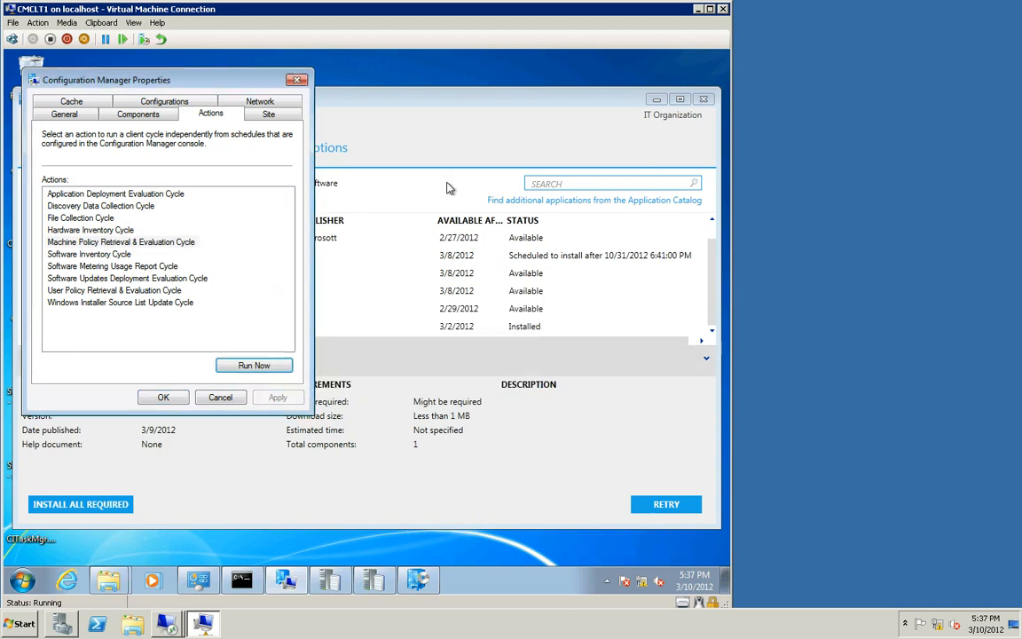
# Step: Select the System Maintenance Window application in Software Center to check its installation status
pyautogui.click(557, 429)
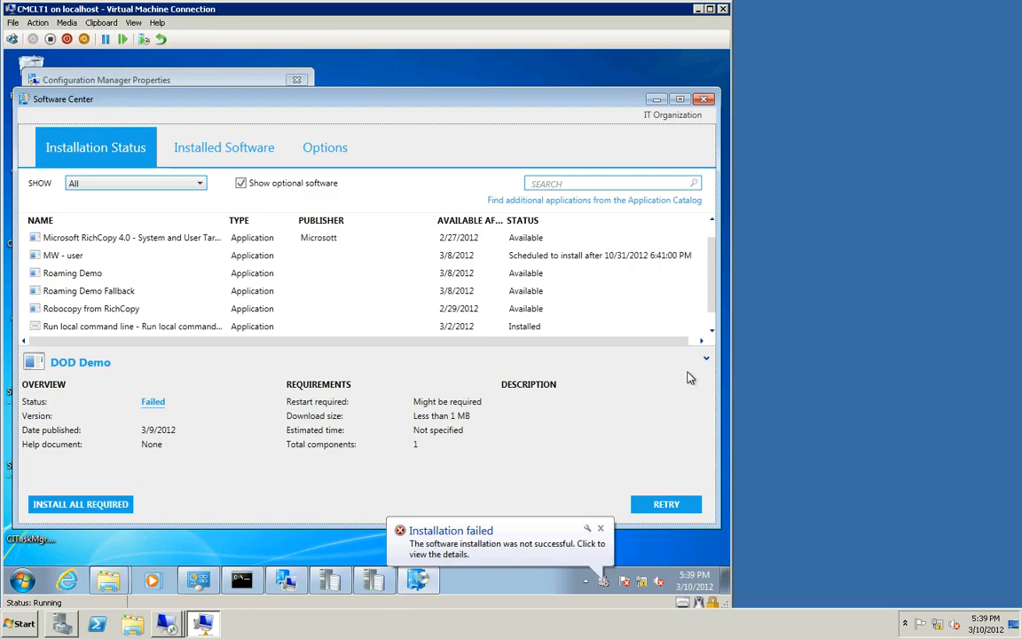
pyautogui.scroll(-1, 641, 289)
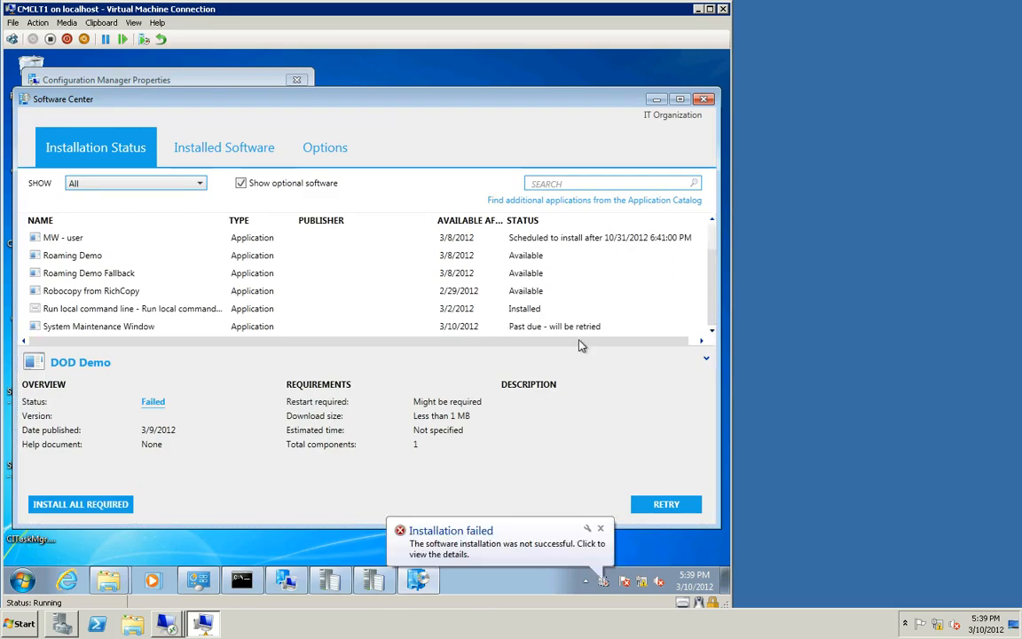
pyautogui.click(533, 326)
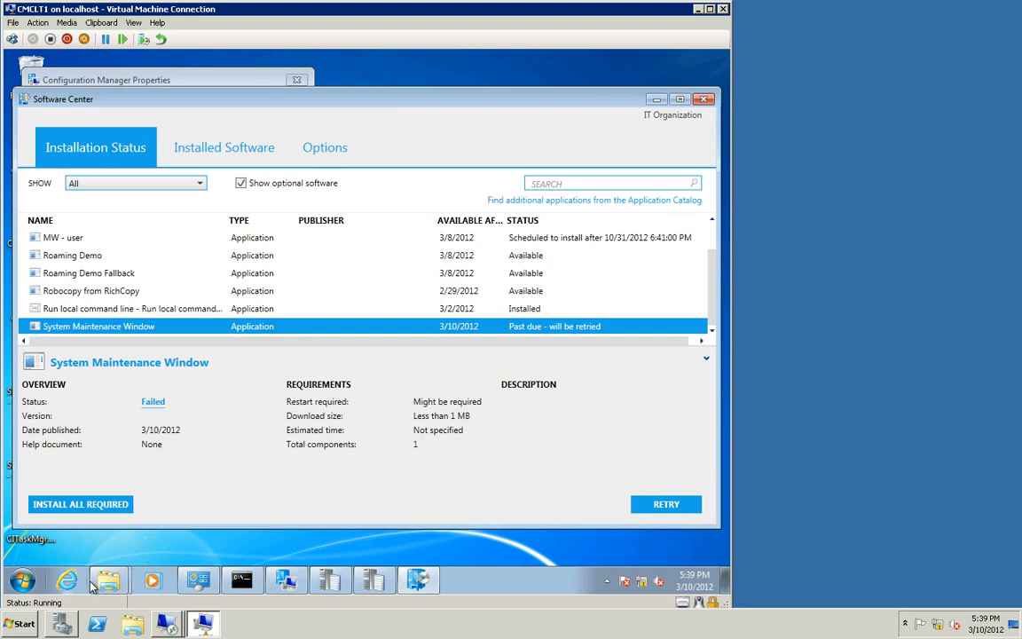
# Step: Open the client's C:\Windows\CCM\Logs folder and open ServiceWindowManager.log in the trace log viewer
pyautogui.moveTo(111, 582)
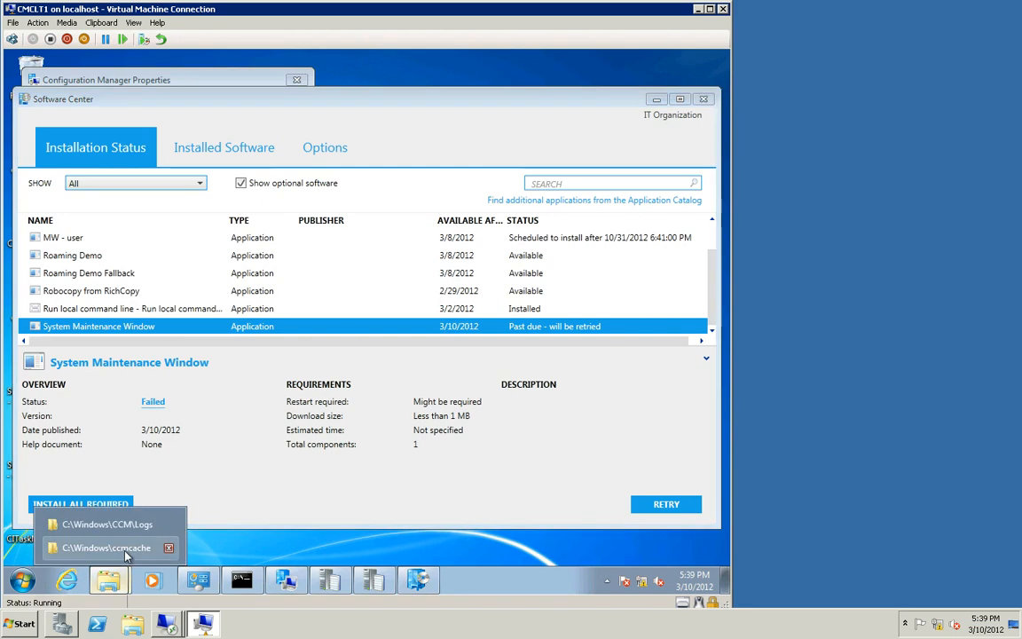
pyautogui.click(138, 530)
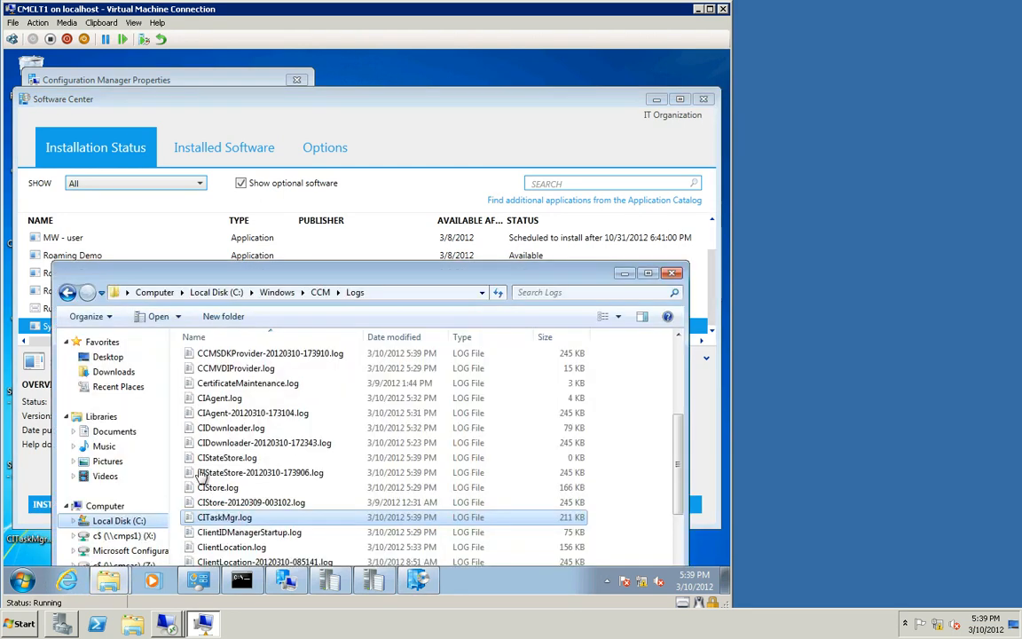
pyautogui.scroll(-4, 273, 475)
pyautogui.scroll(-10, 272, 474)
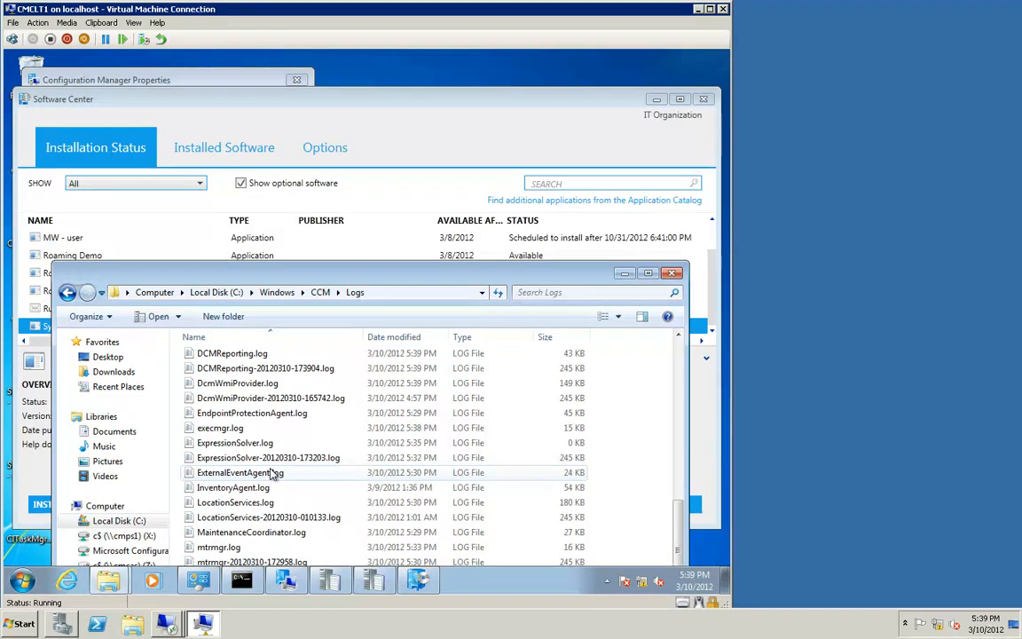
pyautogui.scroll(-3, 273, 474)
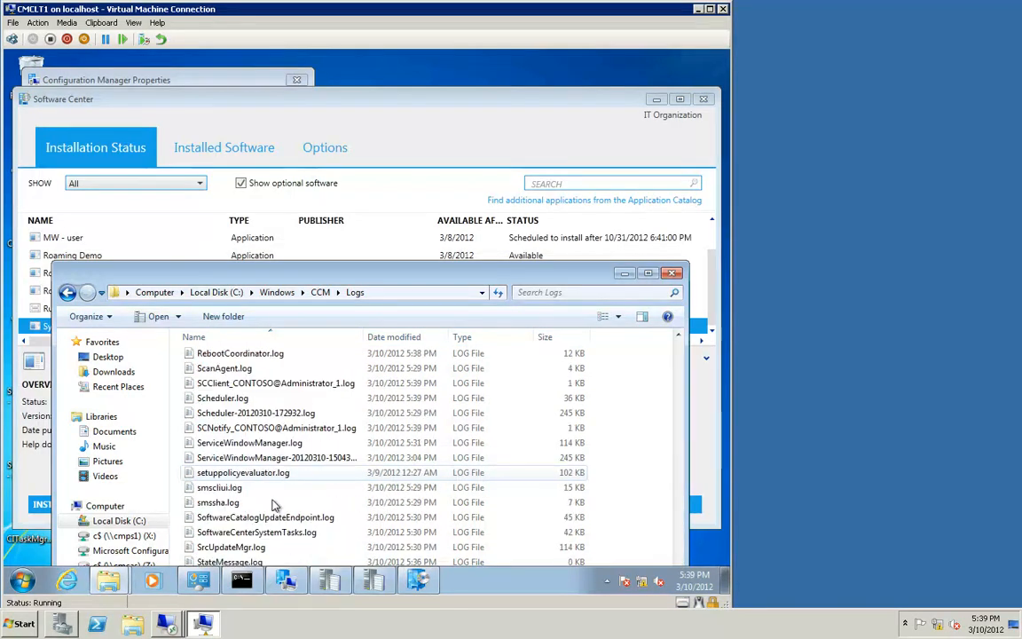
pyautogui.click(252, 446)
pyautogui.doubleClick(252, 446)
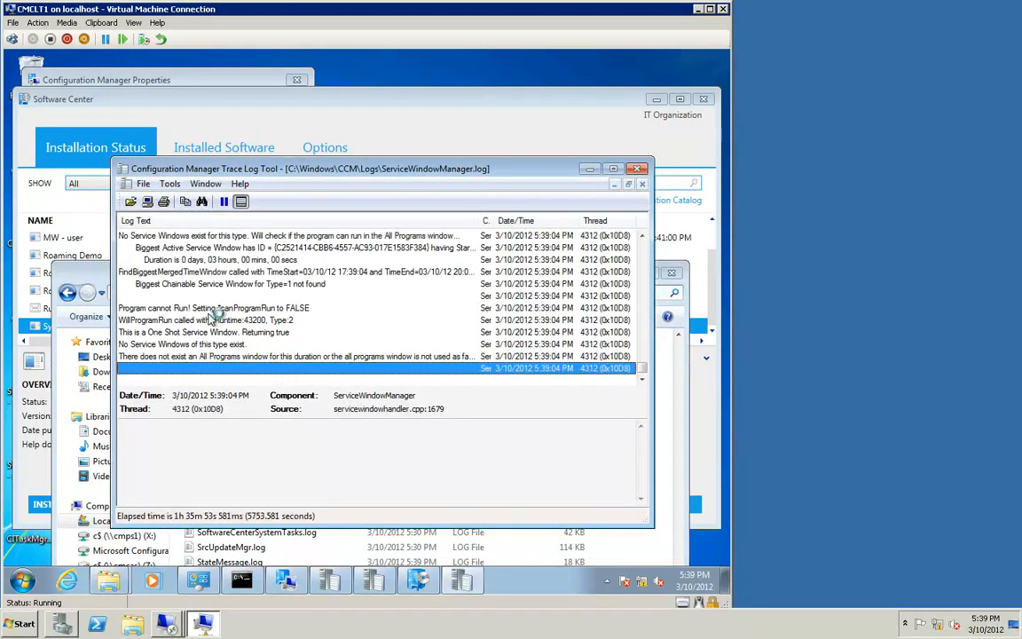
# Step: Examine the ServiceWindowManager log entries explaining why the program cannot run, then minimize the log viewer
pyautogui.click(189, 308)
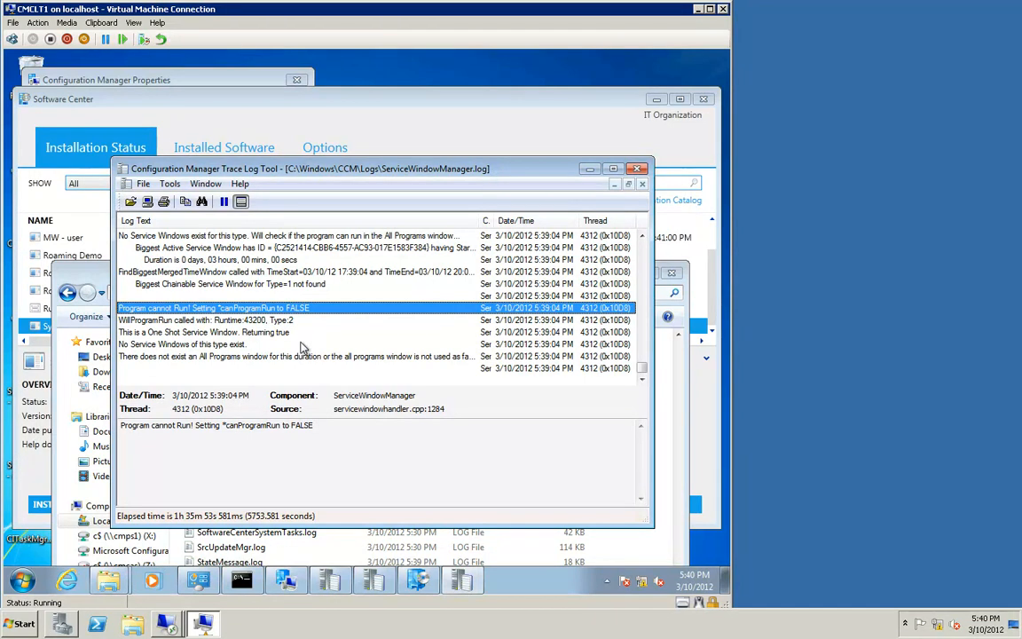
pyautogui.click(266, 356)
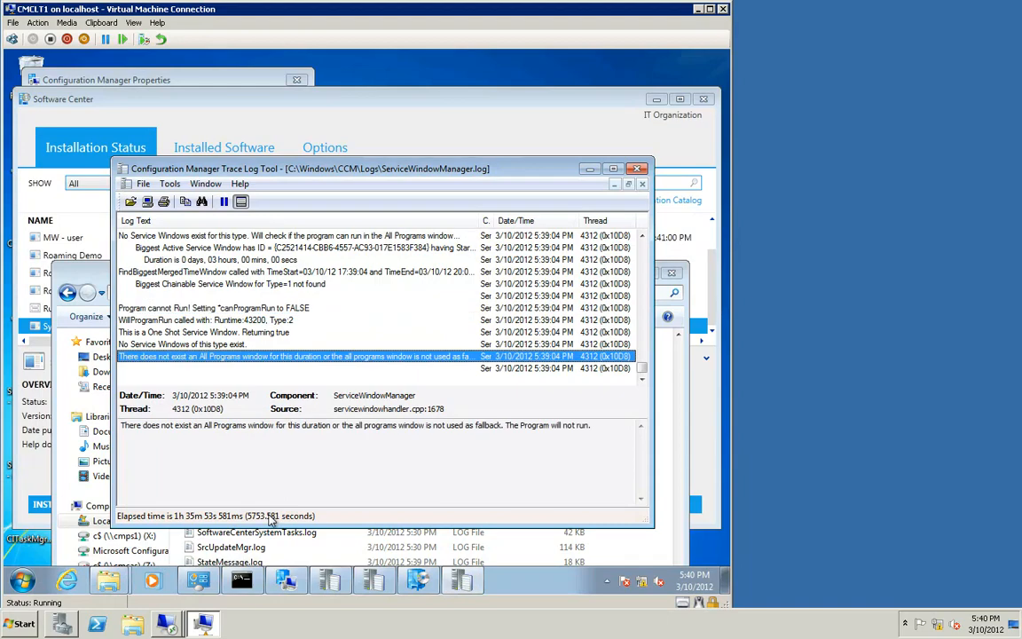
pyautogui.click(590, 170)
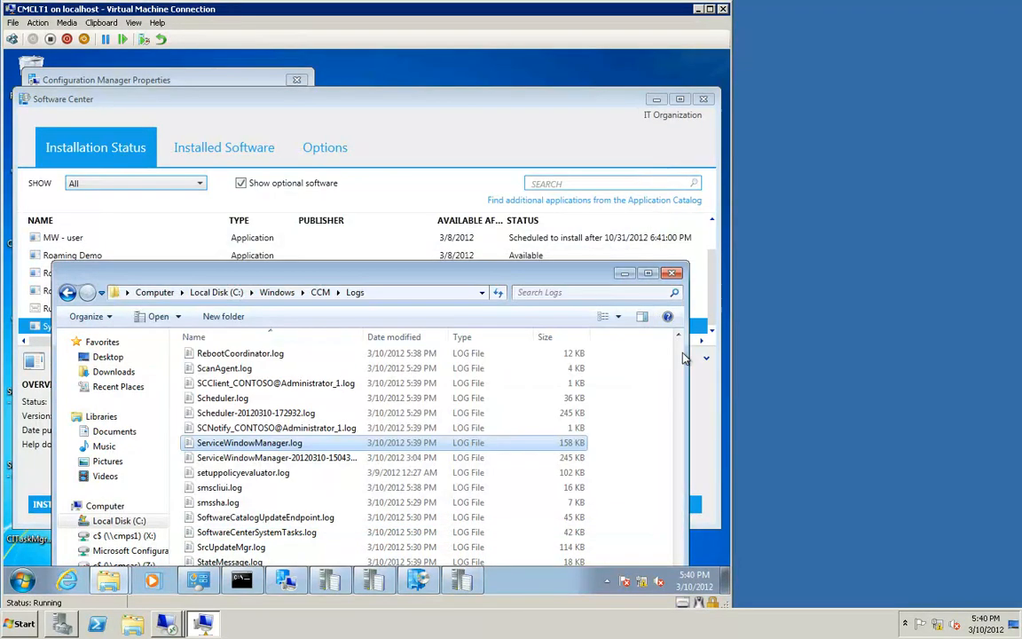
# Step: Open CITaskMgr.log from the logs folder, examine its service window entries for the deployment, and close it
pyautogui.scroll(15, 683, 358)
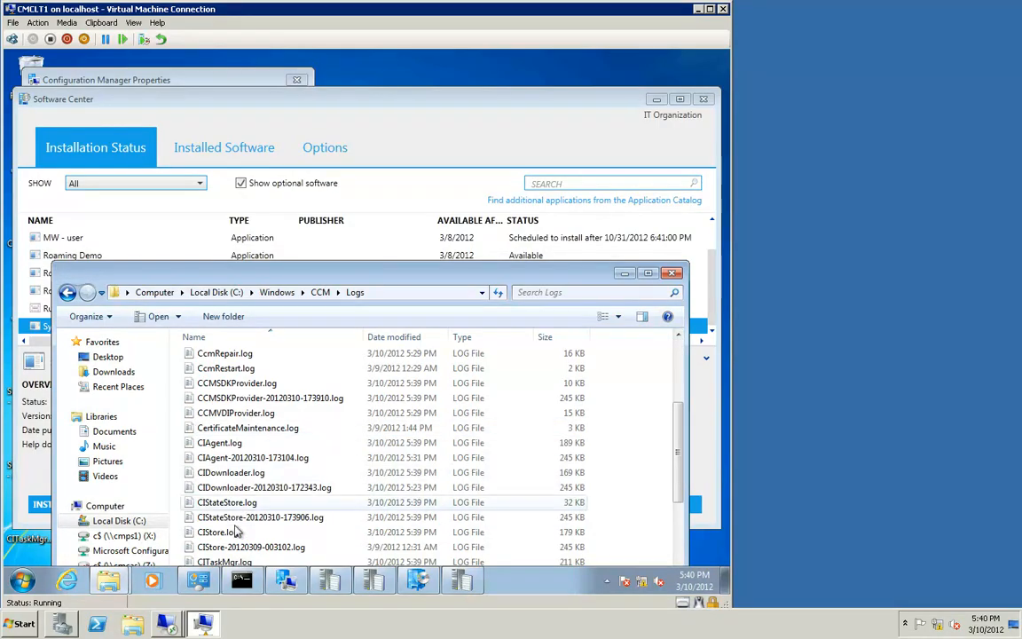
pyautogui.doubleClick(236, 561)
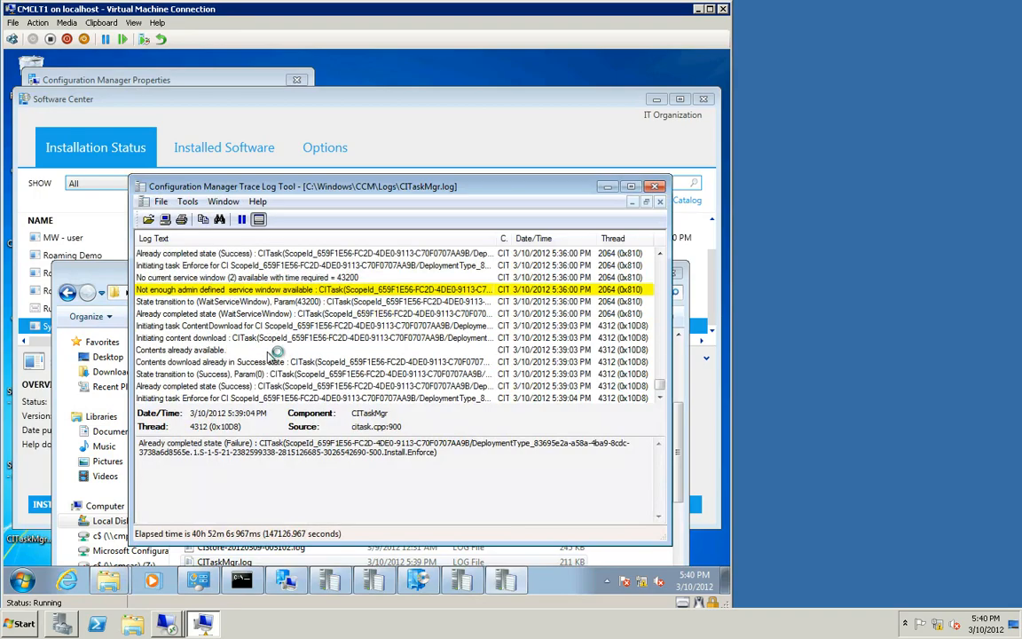
pyautogui.click(214, 361)
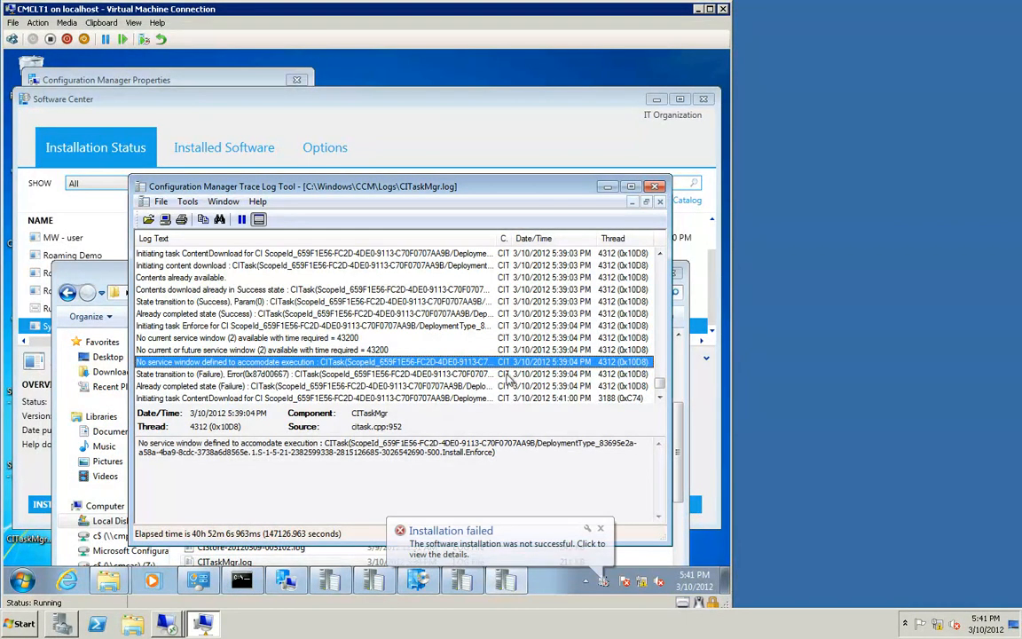
pyautogui.click(655, 187)
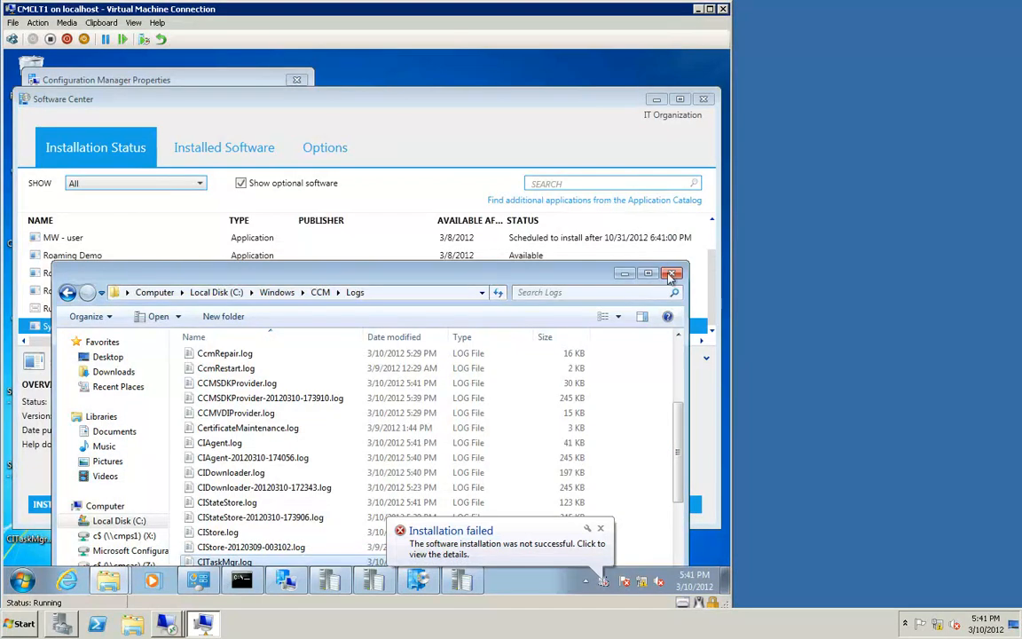
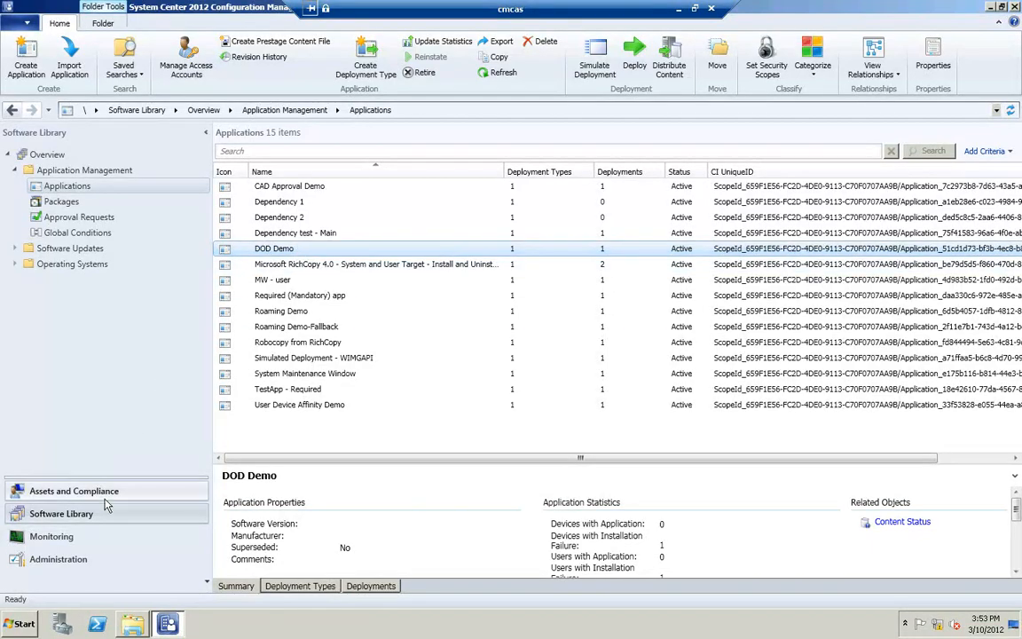
# Step: Open the PS1 Boundary Group's properties under Administration and review its boundaries and References site system servers, then cancel
pyautogui.click(69, 559)
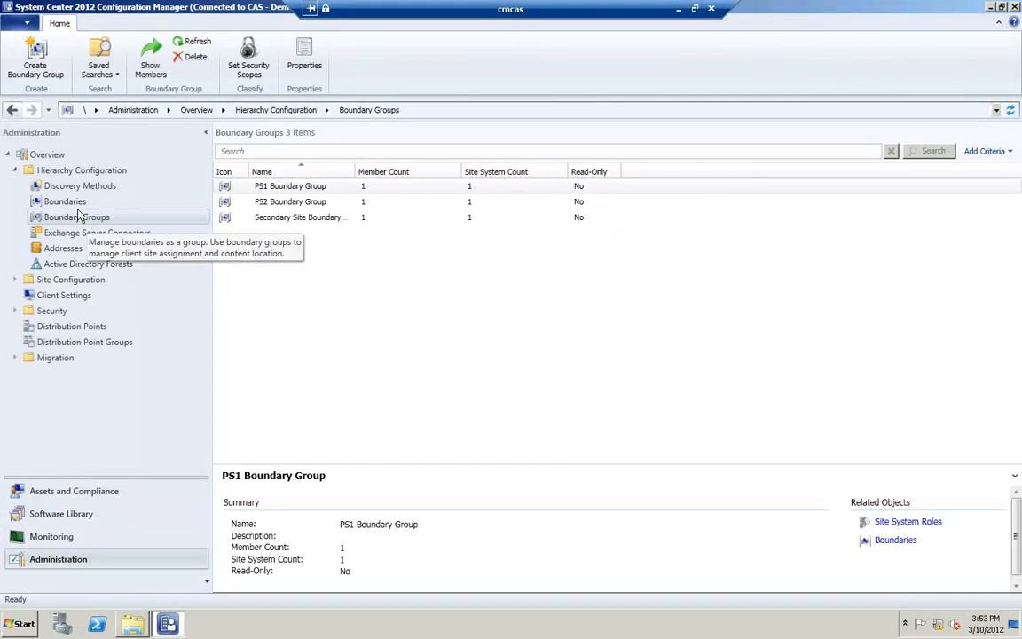
pyautogui.rightClick(299, 189)
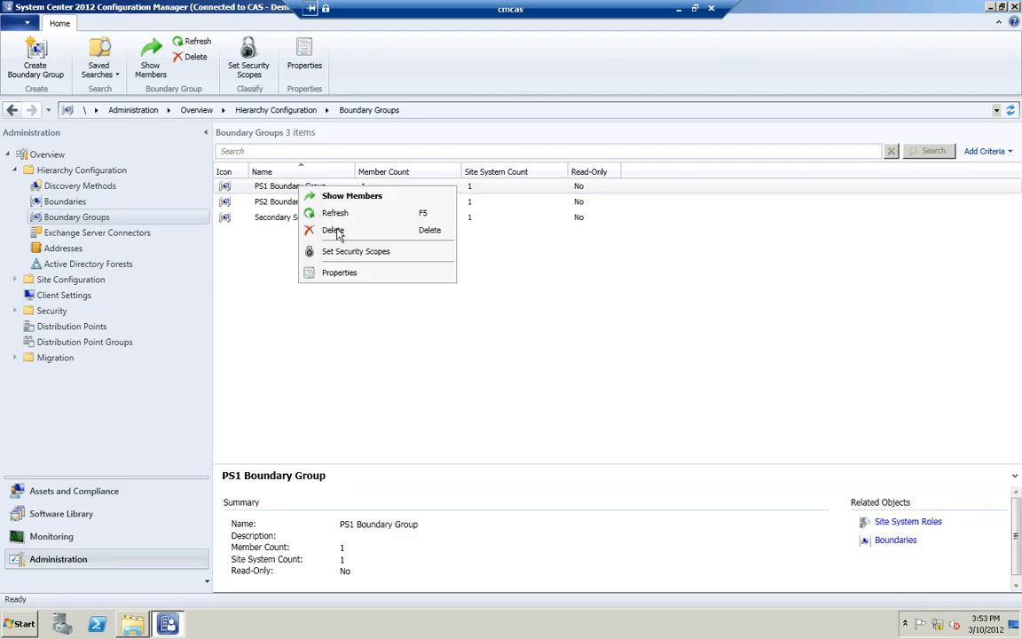
pyautogui.click(339, 274)
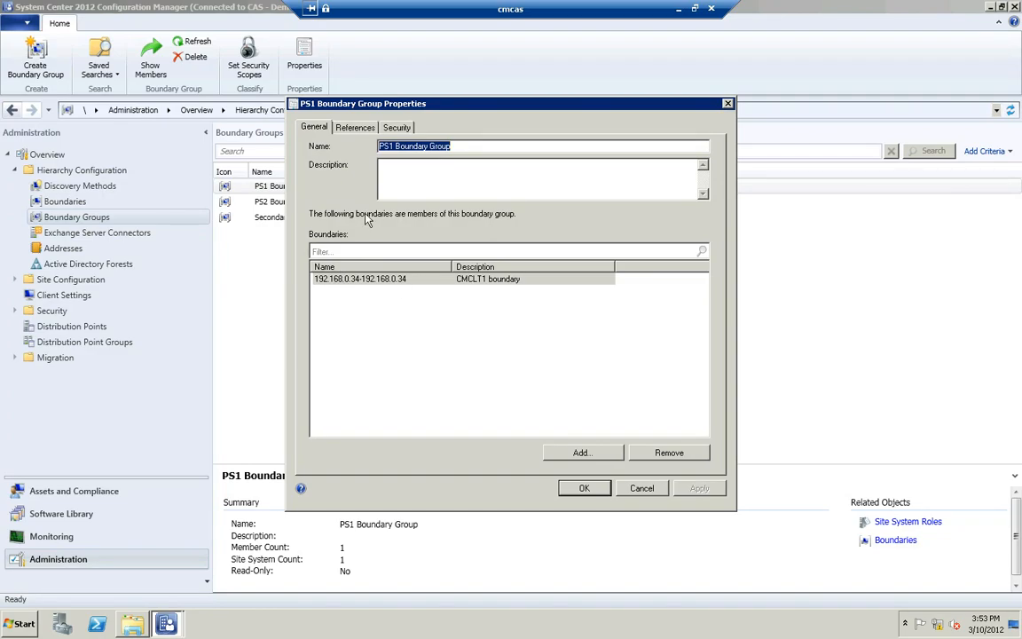
pyautogui.click(356, 129)
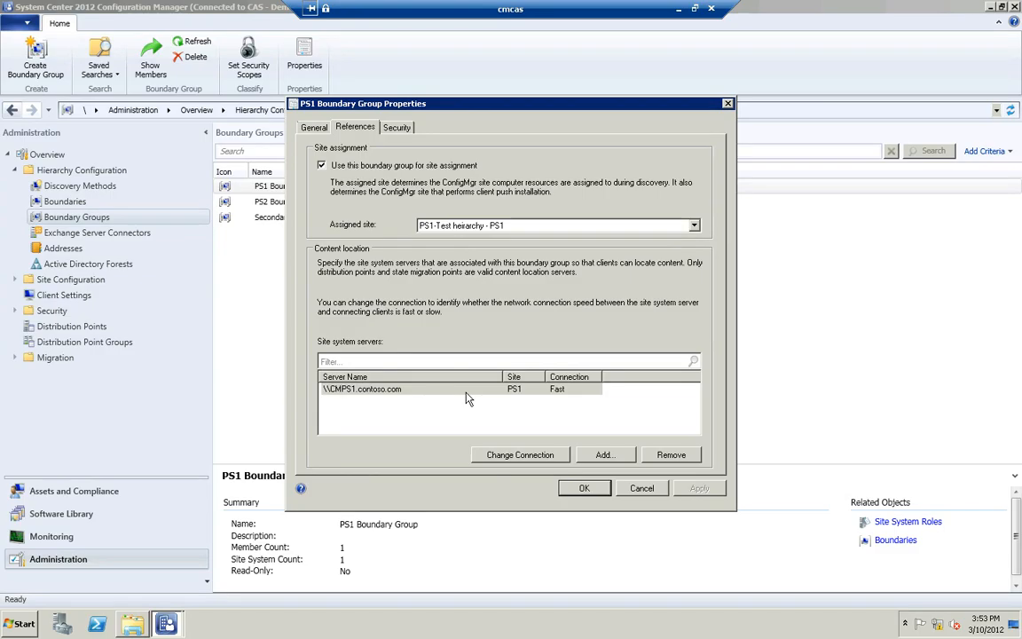
pyautogui.click(654, 494)
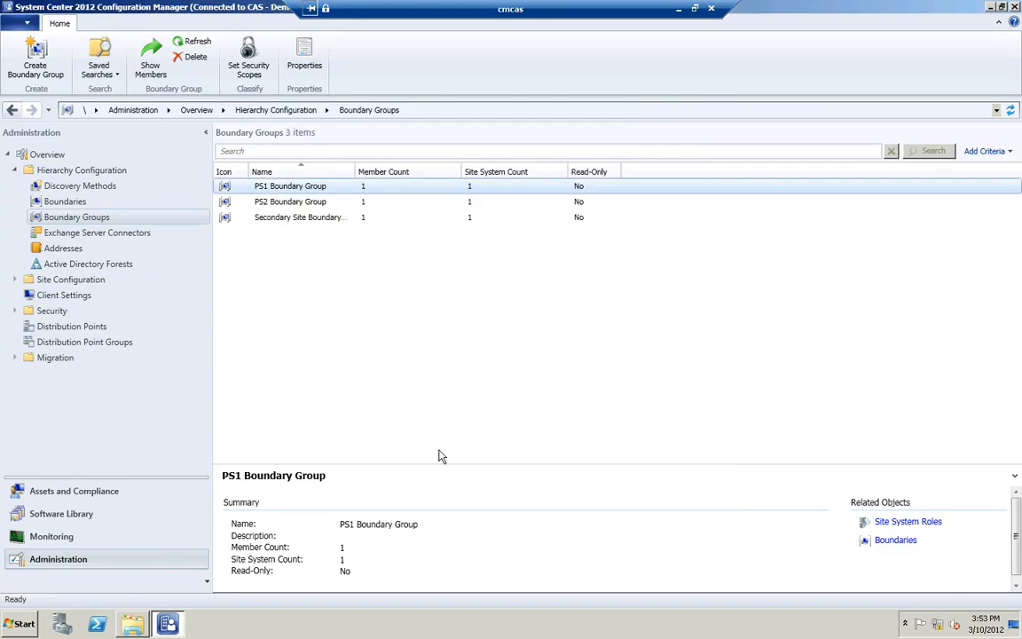
# Step: Reopen the PS1 Boundary Group's properties to review its member boundary, then cancel the dialog
pyautogui.click(279, 188)
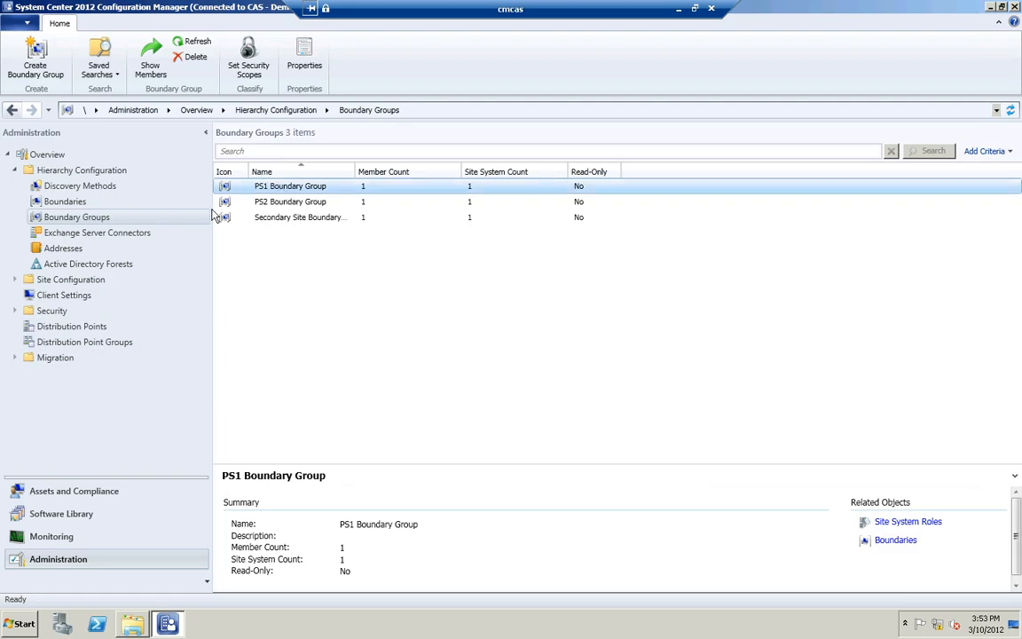
pyautogui.rightClick(293, 186)
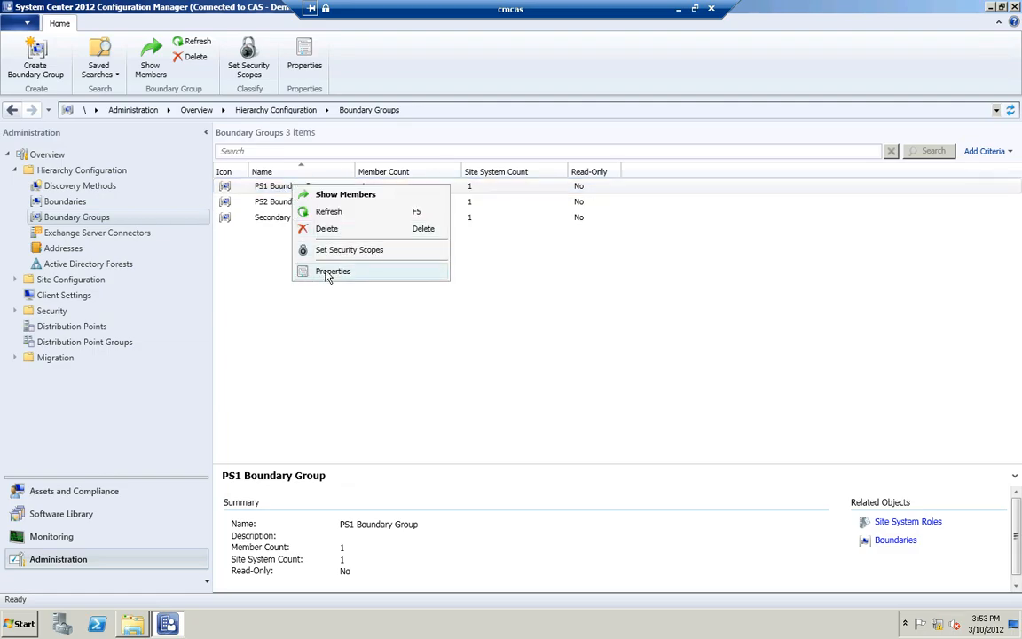
pyautogui.click(328, 275)
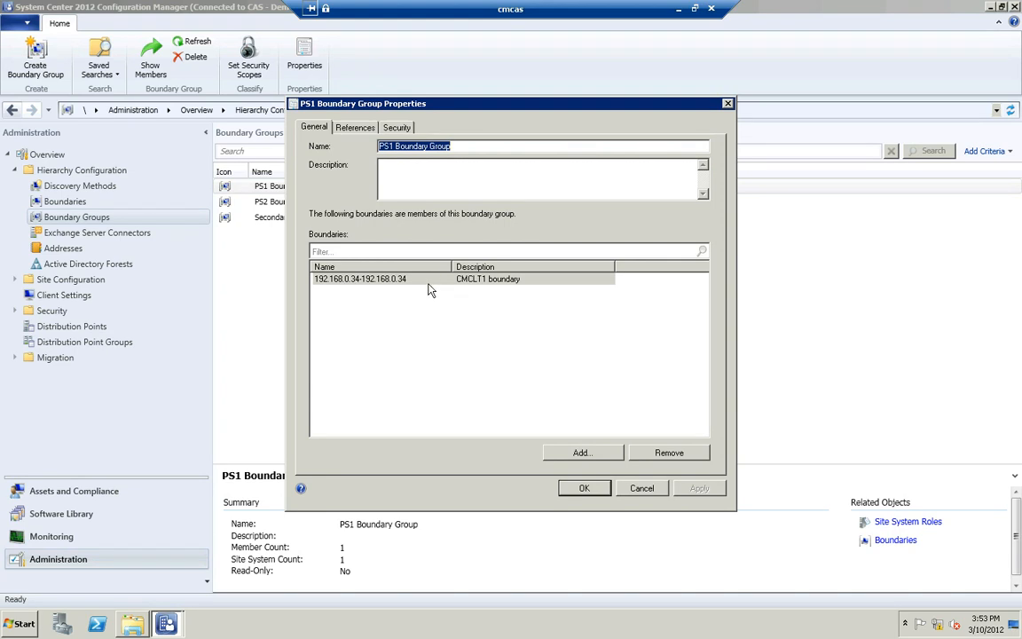
pyautogui.click(645, 494)
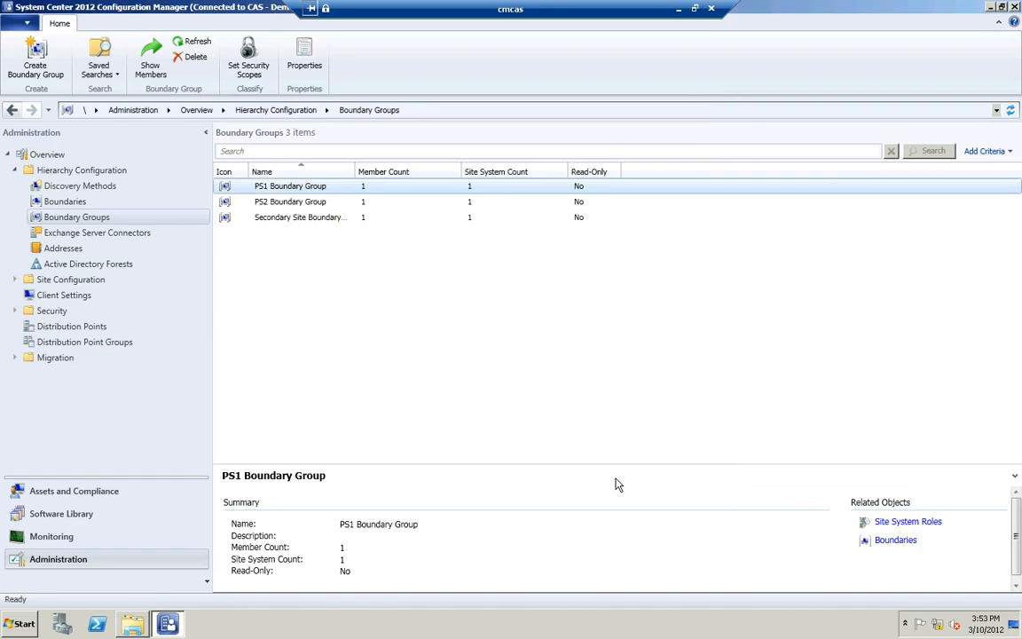
# Step: Open the CMPS1.contoso.com distribution point's properties and review its associated boundary groups and fallback setting
pyautogui.click(99, 328)
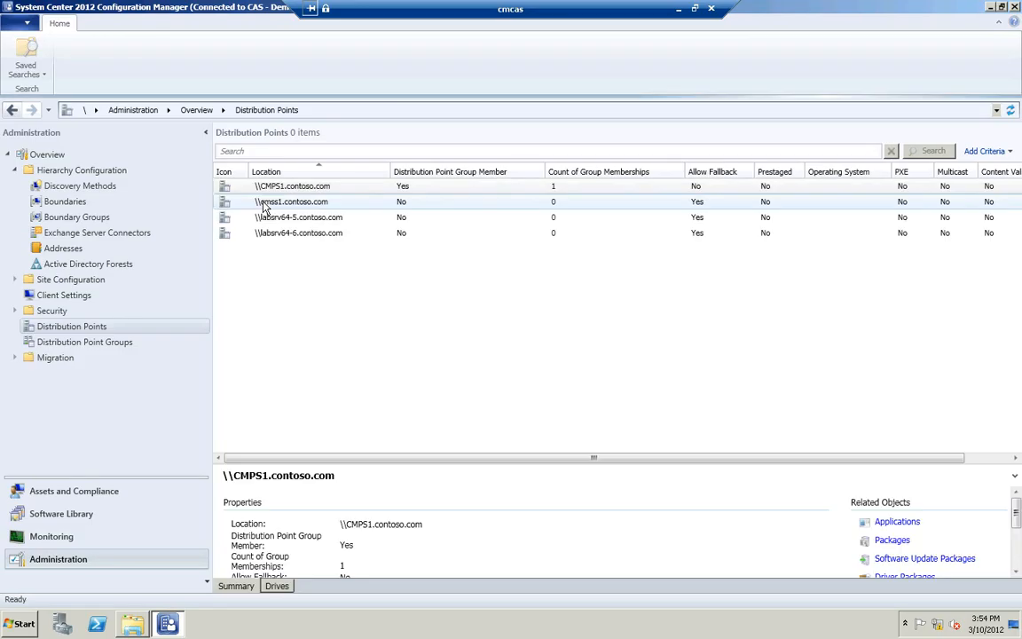
pyautogui.click(282, 188)
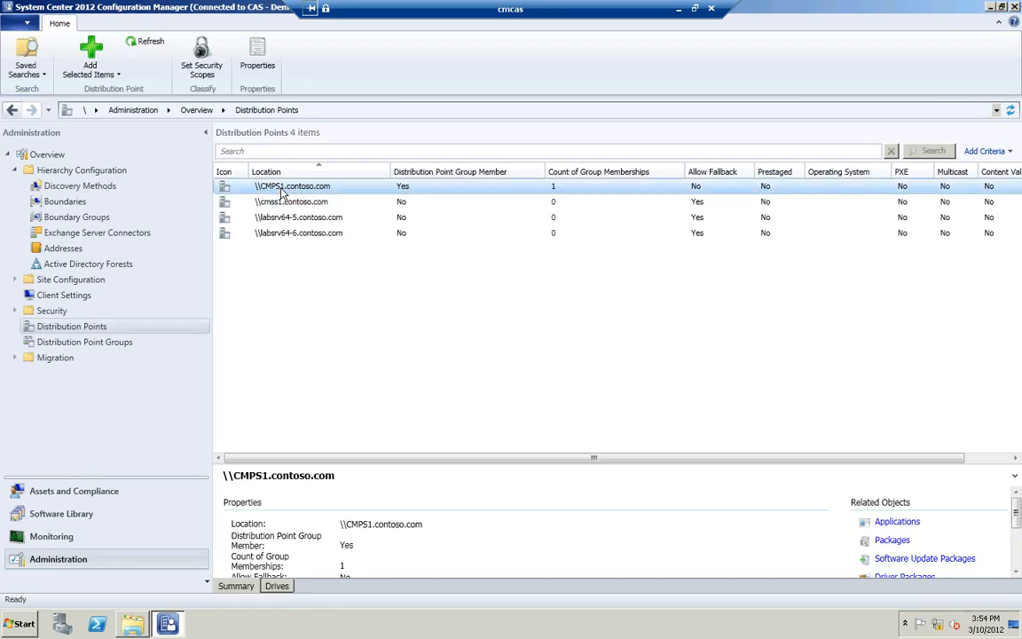
pyautogui.rightClick(282, 192)
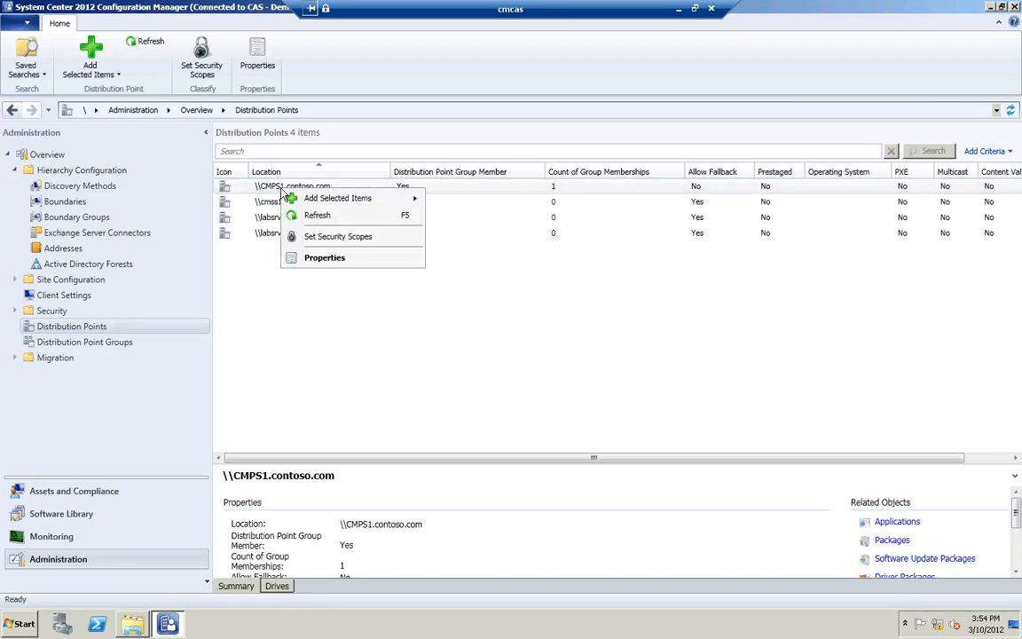
pyautogui.click(320, 258)
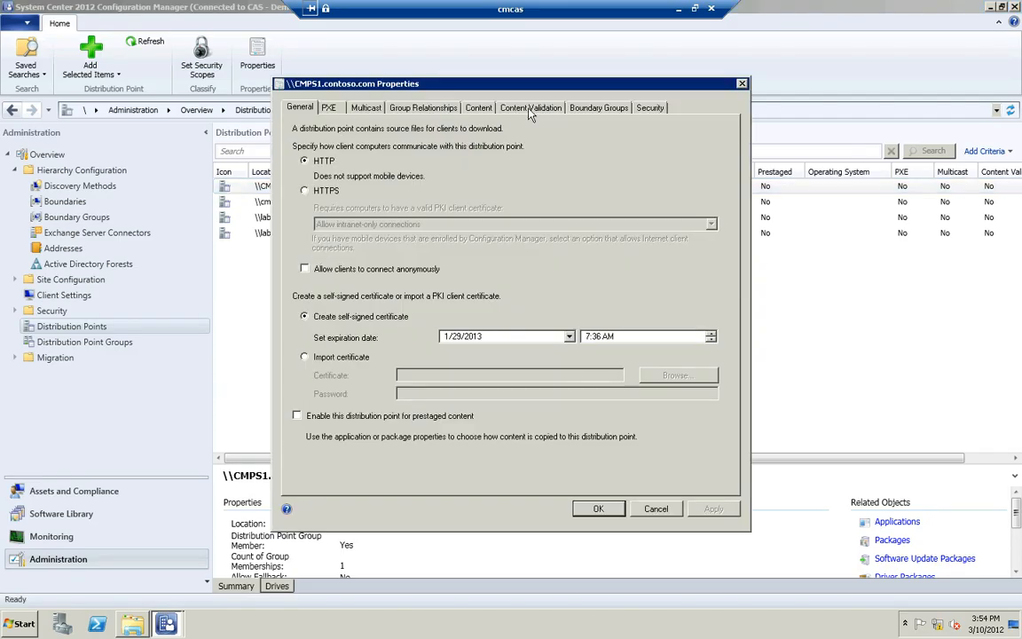
pyautogui.click(574, 110)
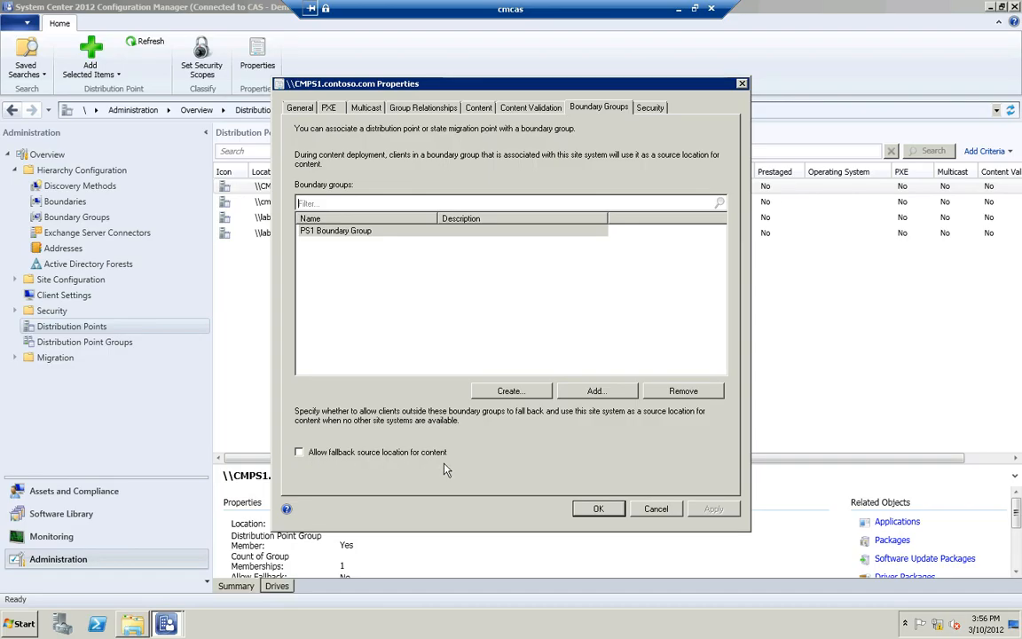
pyautogui.click(603, 510)
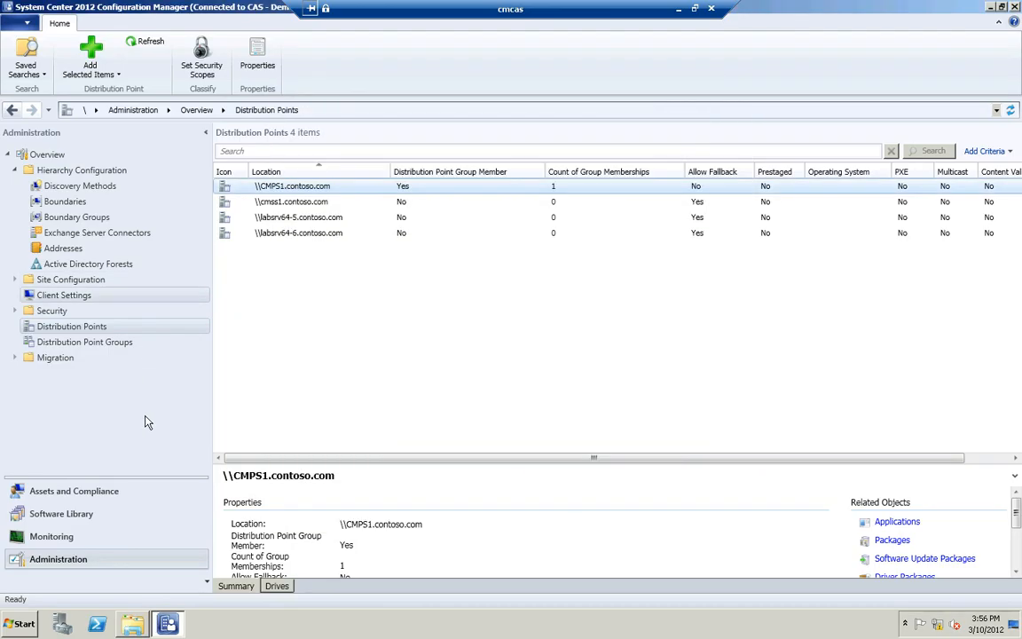
# Step: Open the DOD Demo application's properties and review its content locations and the deployment type's content settings
pyautogui.click(104, 516)
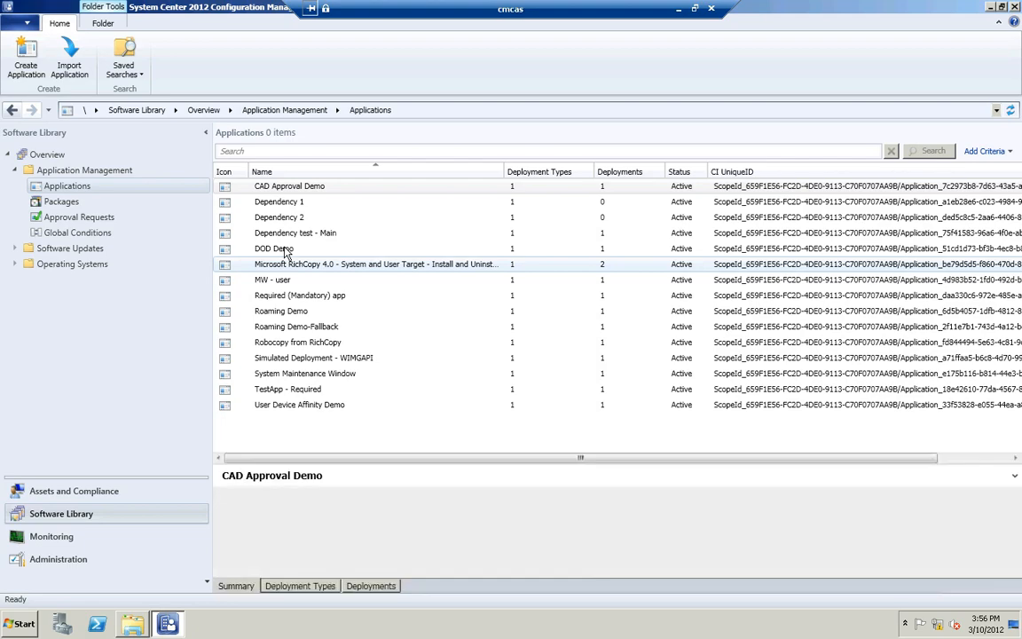
pyautogui.click(286, 251)
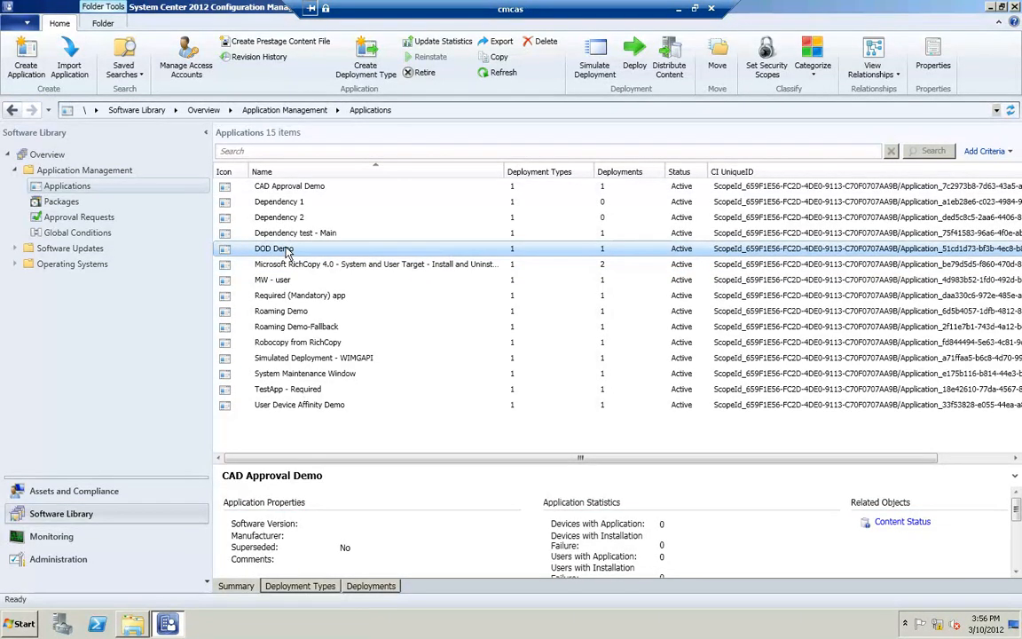
pyautogui.rightClick(286, 251)
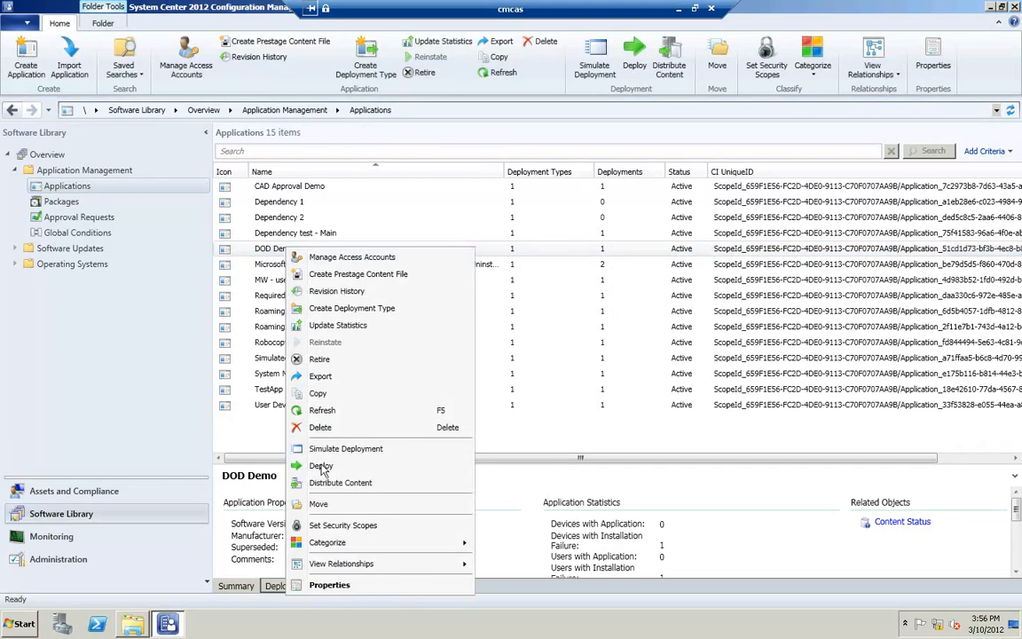
pyautogui.click(330, 585)
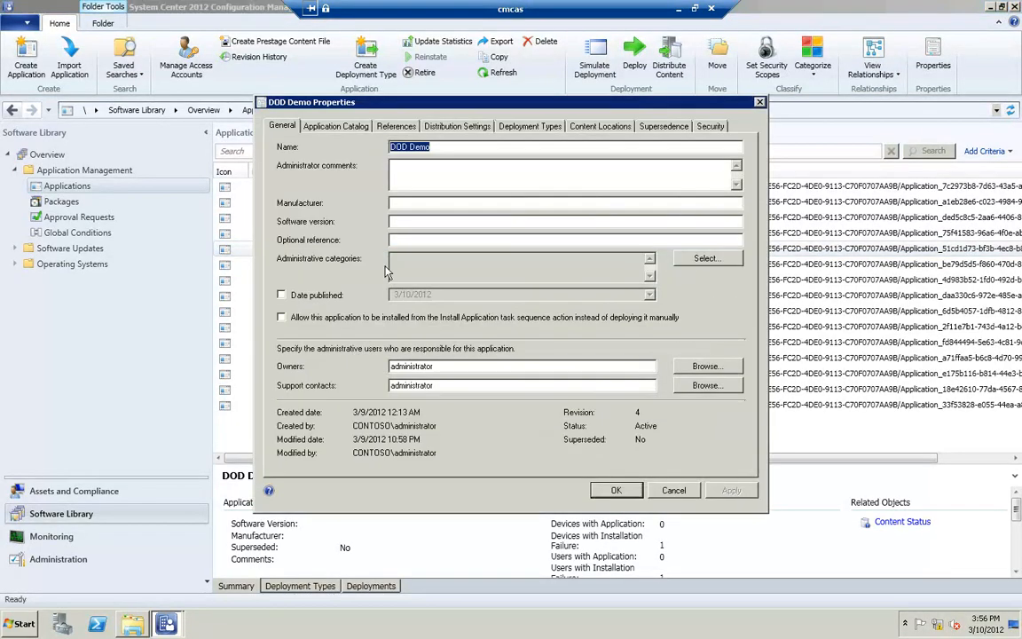
pyautogui.click(613, 125)
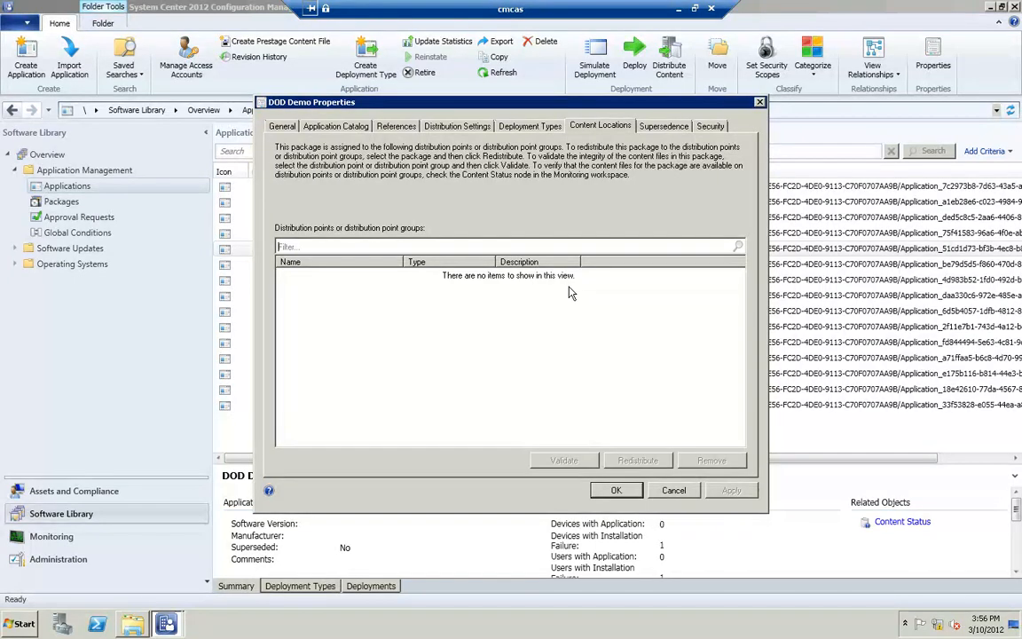
pyautogui.click(533, 127)
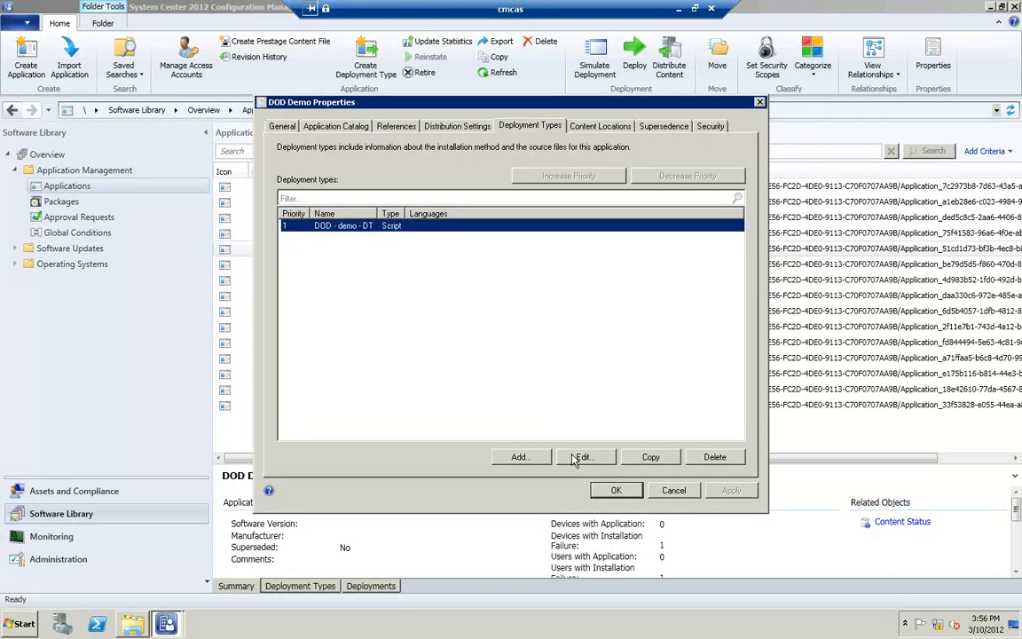
pyautogui.click(576, 458)
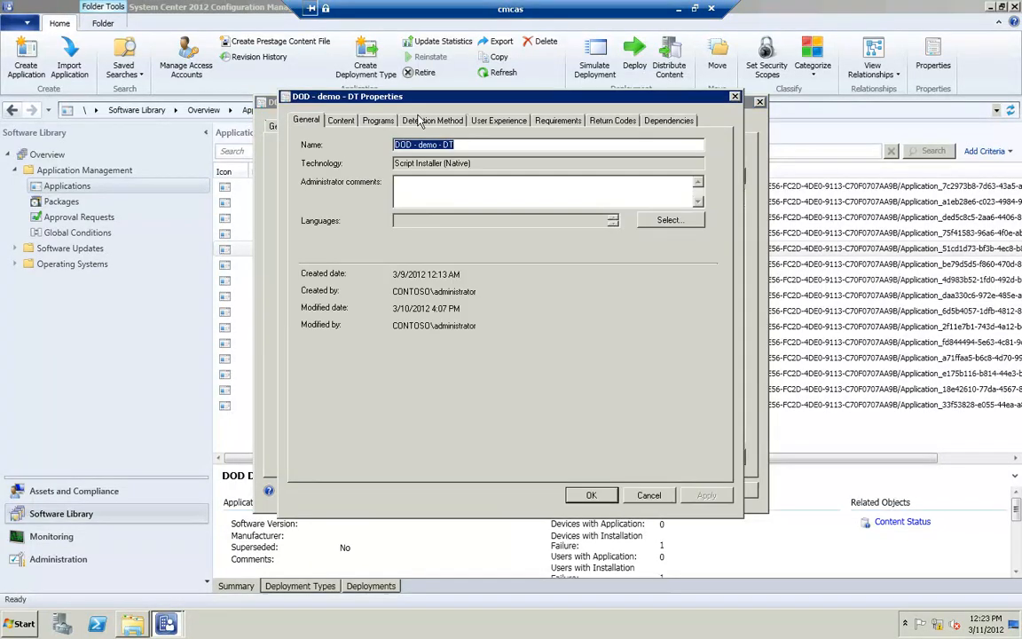
pyautogui.click(341, 120)
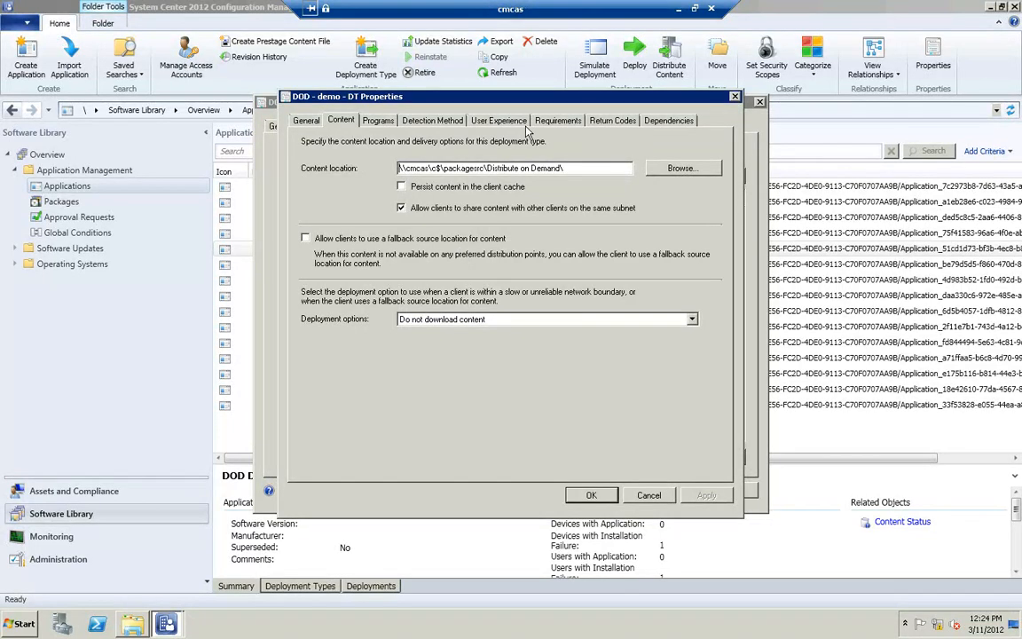
pyautogui.click(592, 495)
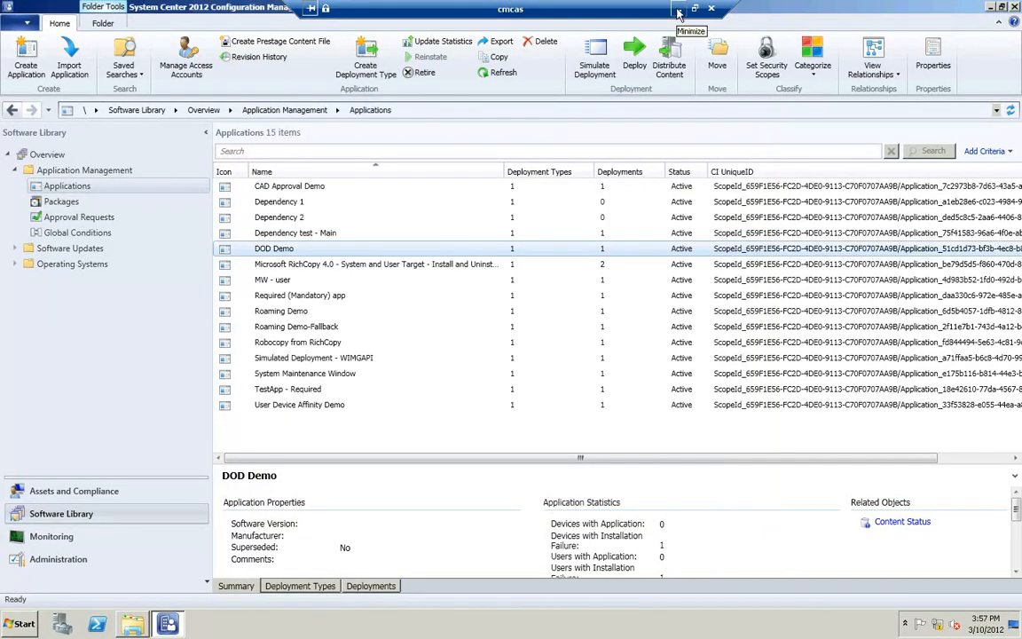
# Step: Minimize the console and select DOD Demo in the client's Software Center to check its installation status
pyautogui.click(678, 12)
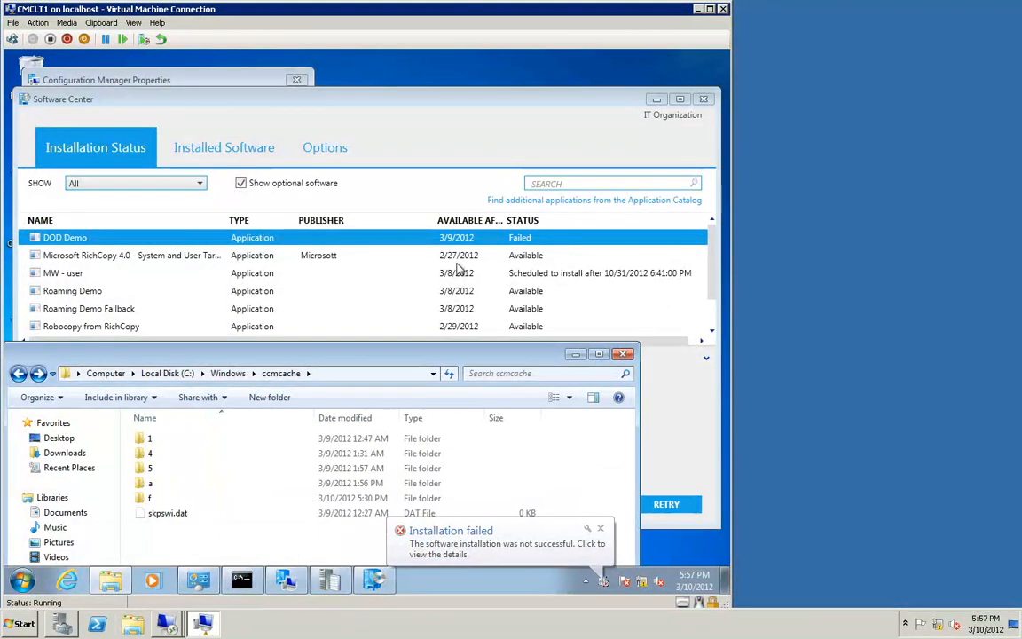
pyautogui.click(86, 241)
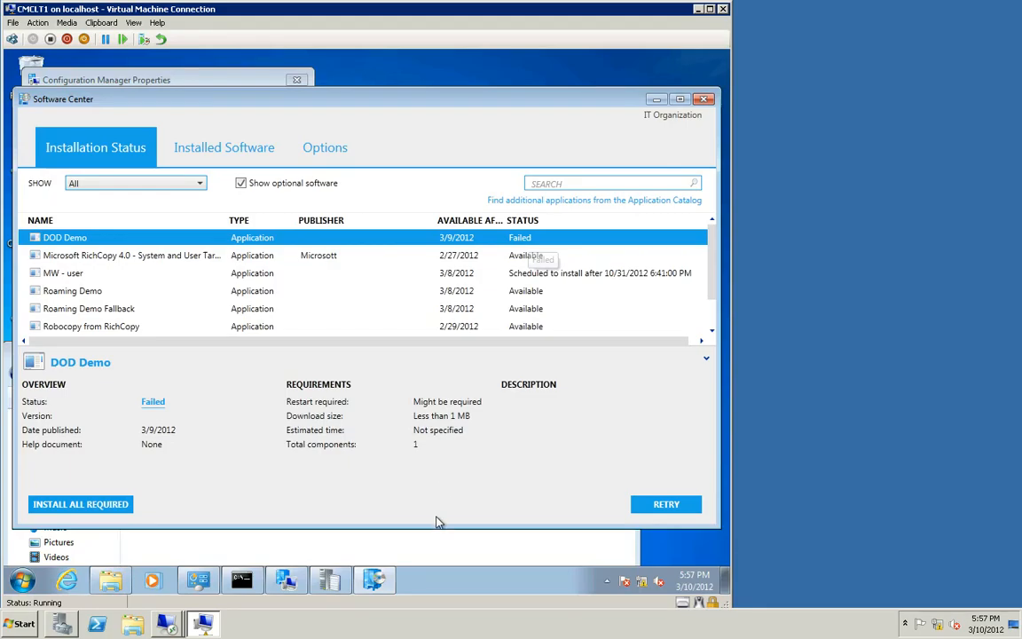
pyautogui.click(438, 543)
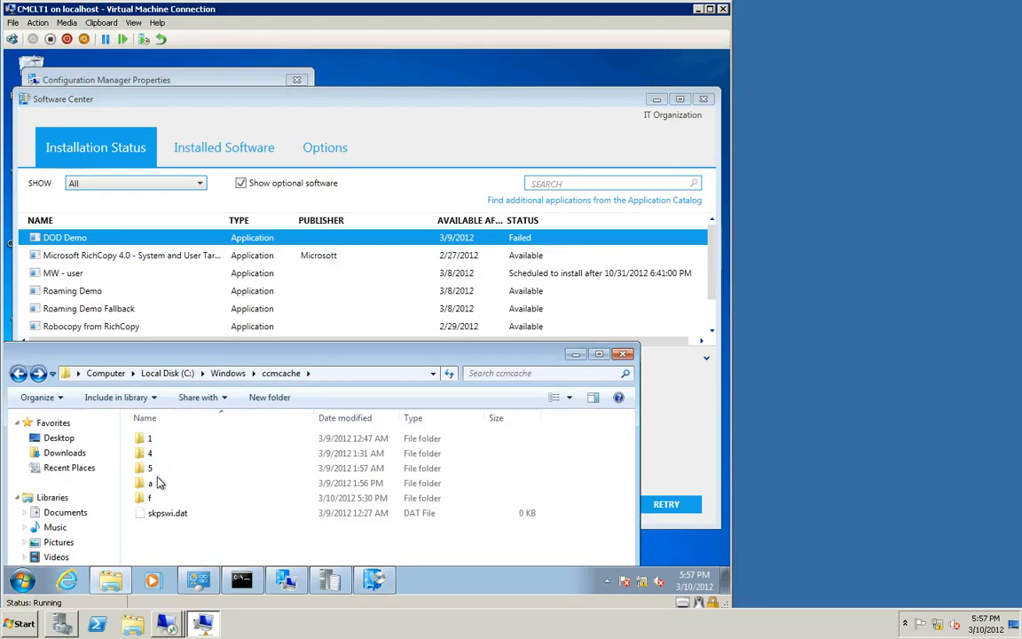
# Step: Browse the numbered and lettered subfolders of C:\Windows\ccmcache to inspect the cached application content
pyautogui.doubleClick(148, 500)
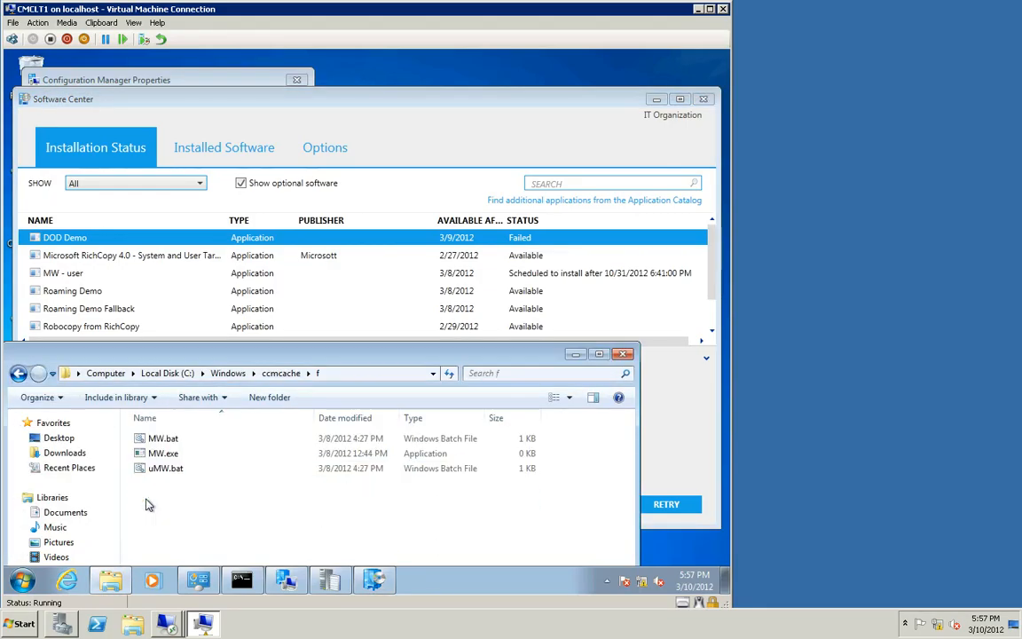
pyautogui.click(19, 374)
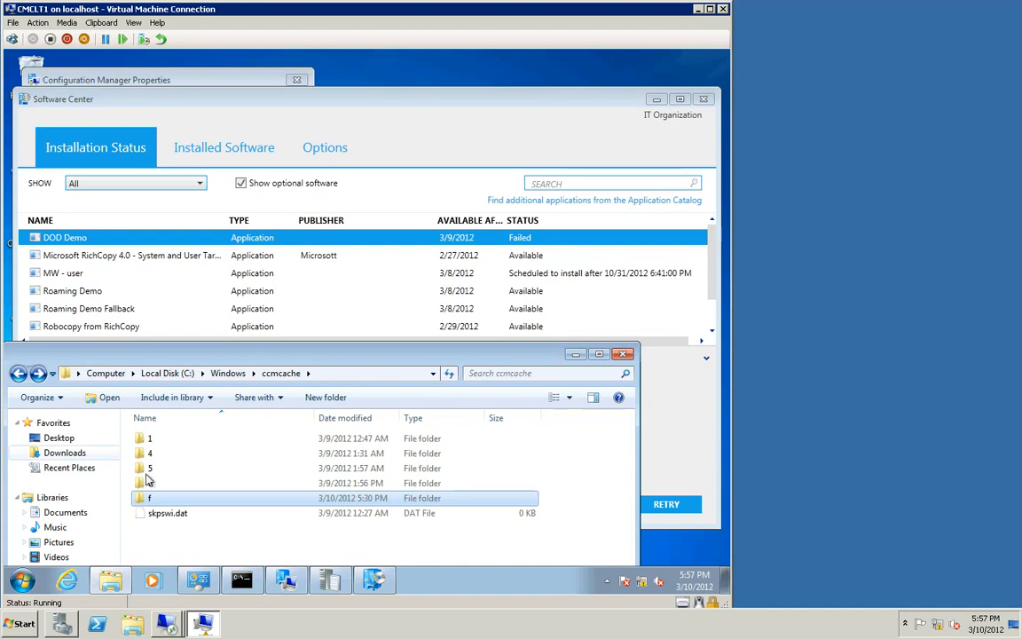
pyautogui.doubleClick(150, 486)
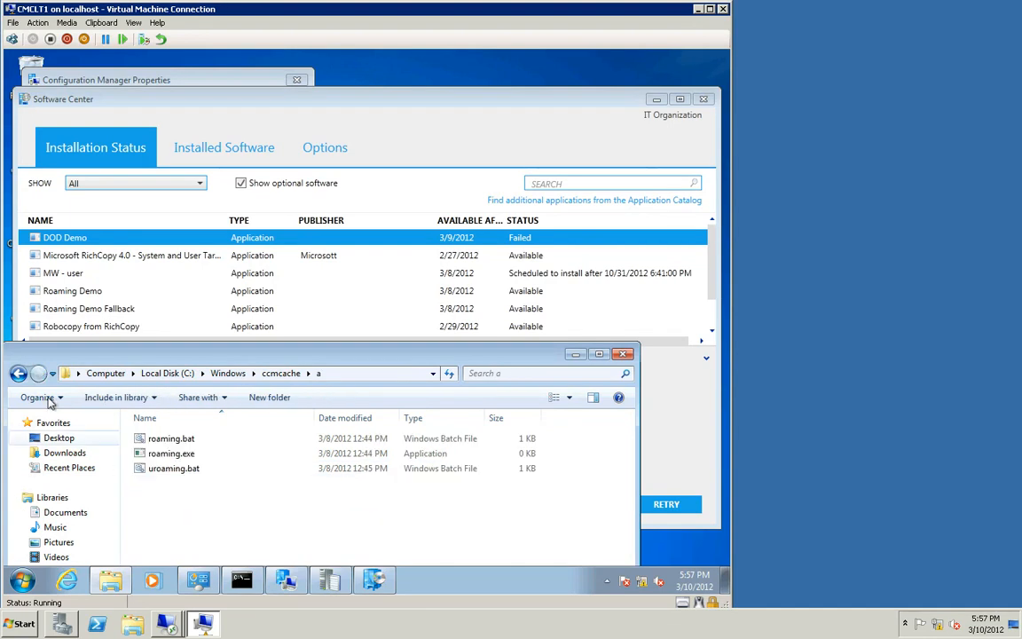
pyautogui.press('BackSpace')
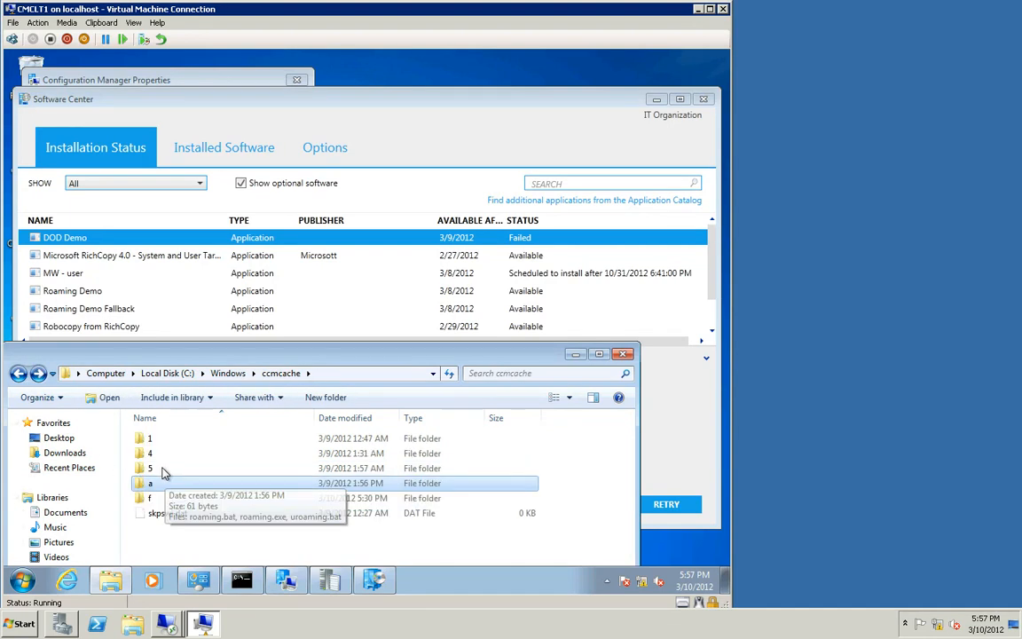
pyautogui.doubleClick(152, 468)
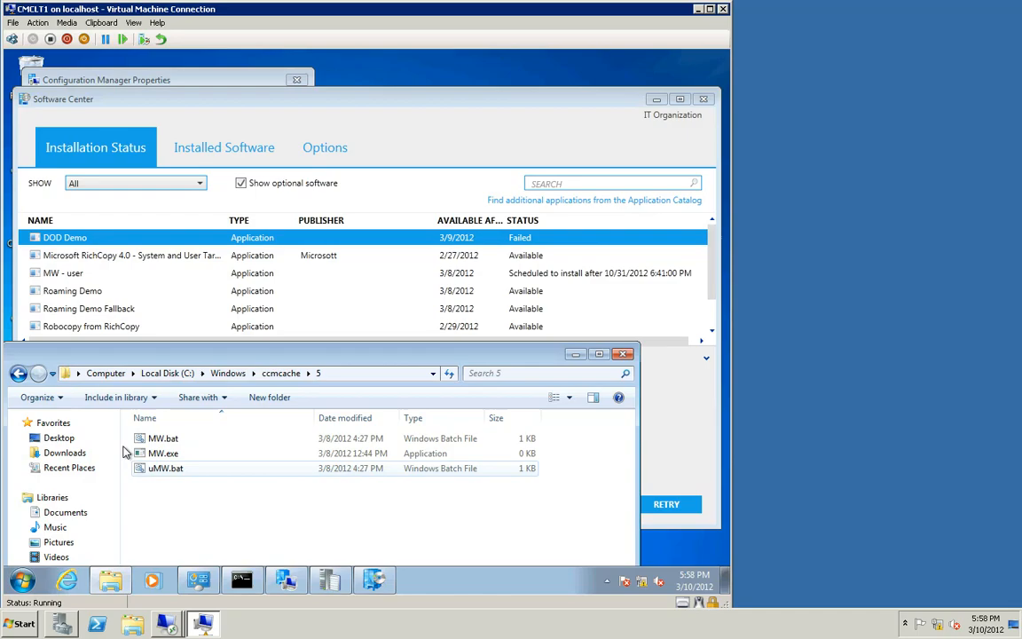
pyautogui.click(19, 374)
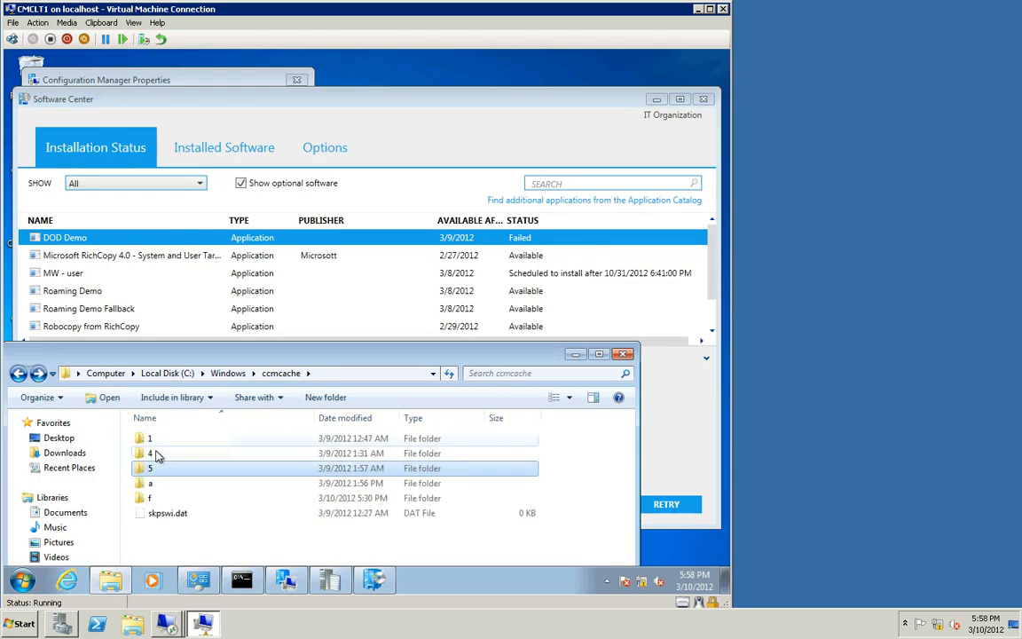
pyautogui.doubleClick(158, 453)
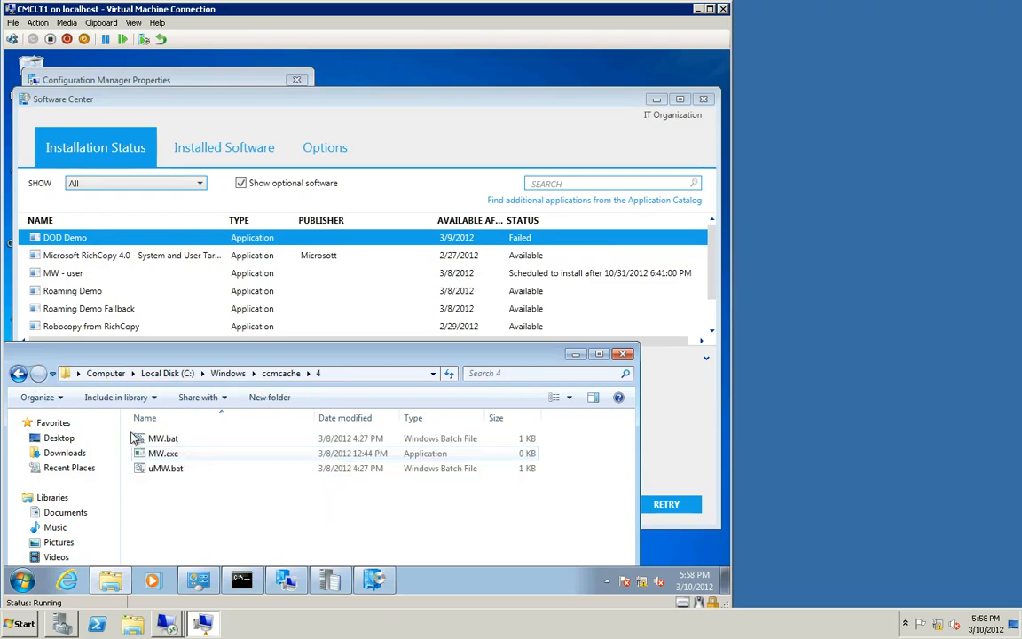
pyautogui.click(19, 373)
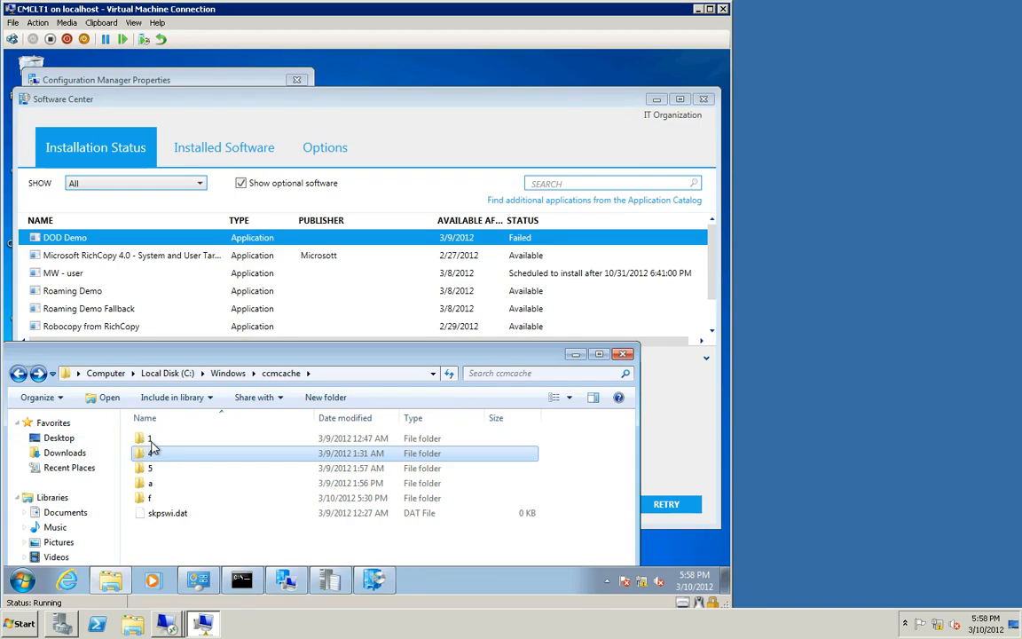
pyautogui.doubleClick(149, 438)
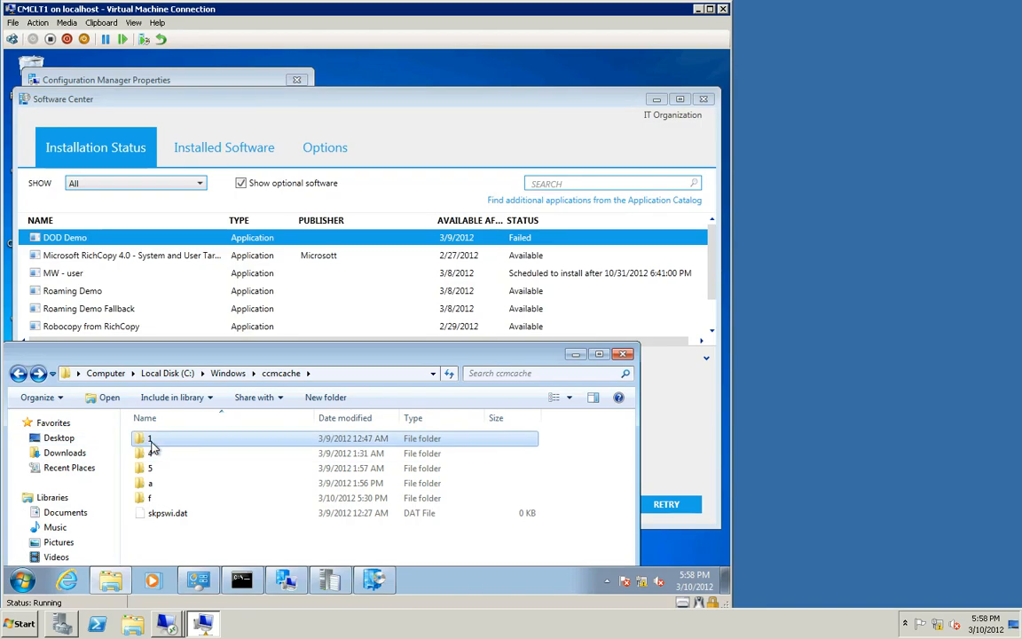
pyautogui.click(19, 373)
# Step: Retry the failed DOD Demo installation from the Software Center
pyautogui.click(566, 101)
pyautogui.click(666, 510)
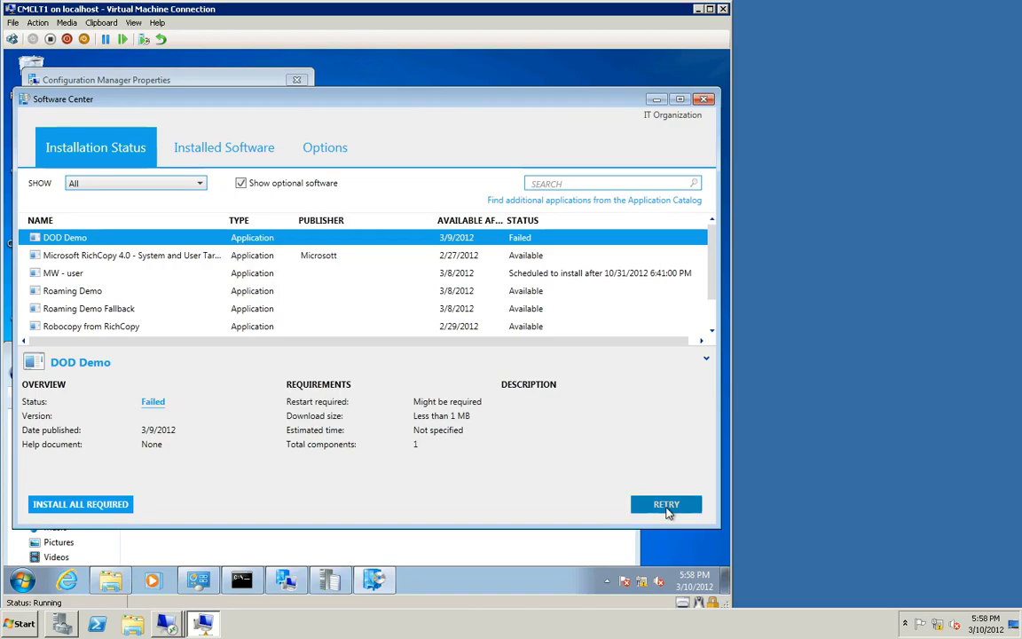
pyautogui.click(549, 550)
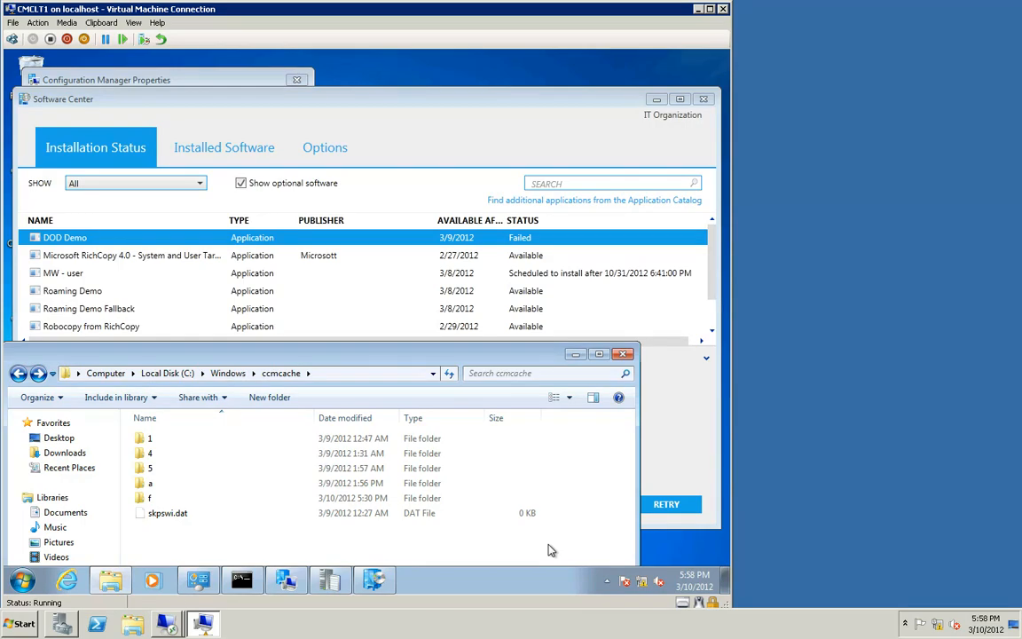
pyautogui.click(668, 508)
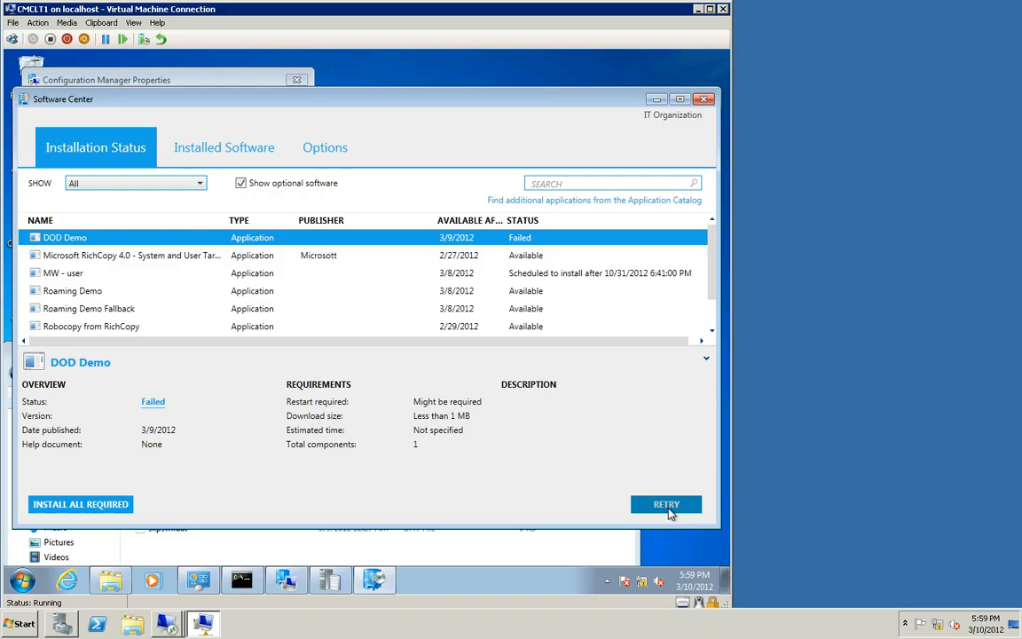
# Step: Open the new g folder in ccmcache to inspect the downloaded content, then return to ccmcache
pyautogui.click(421, 557)
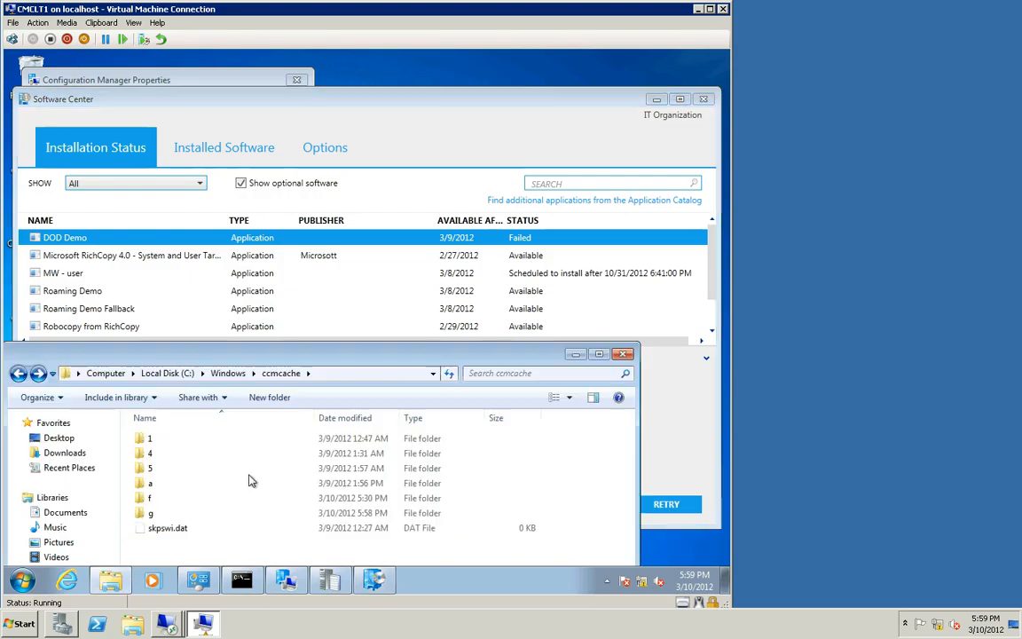
pyautogui.doubleClick(164, 517)
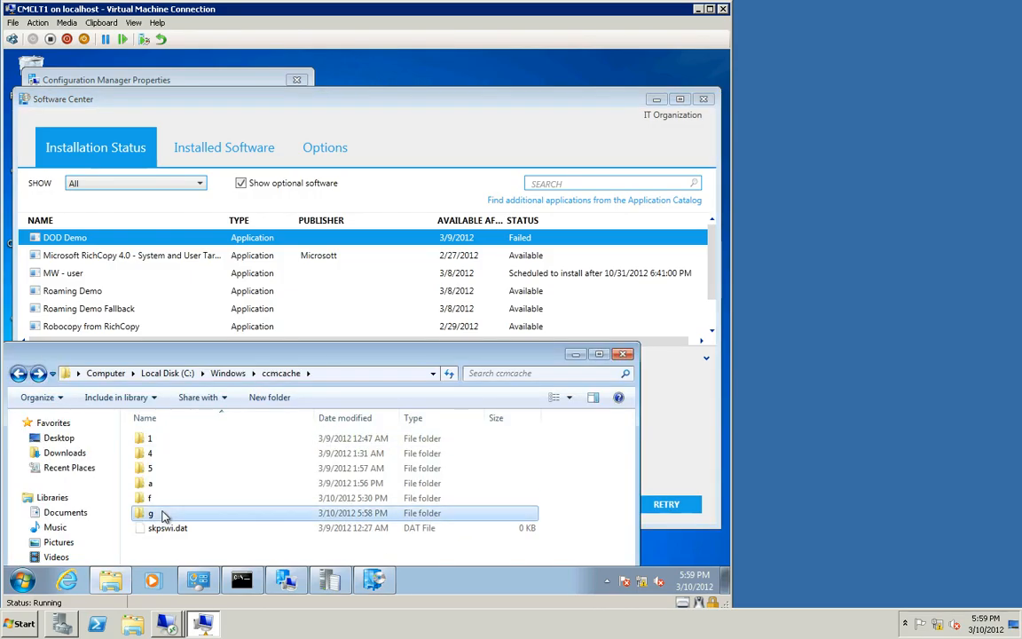
pyautogui.click(17, 373)
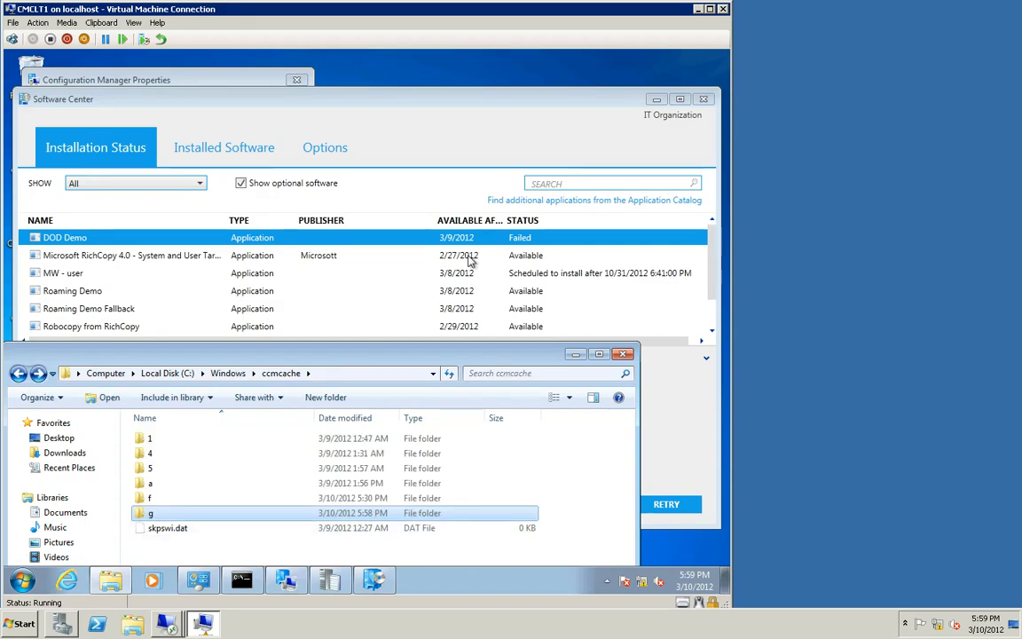
# Step: Navigate to C:\Windows\CCM\Logs and open AppEnforce.log in the trace log viewer
pyautogui.click(534, 238)
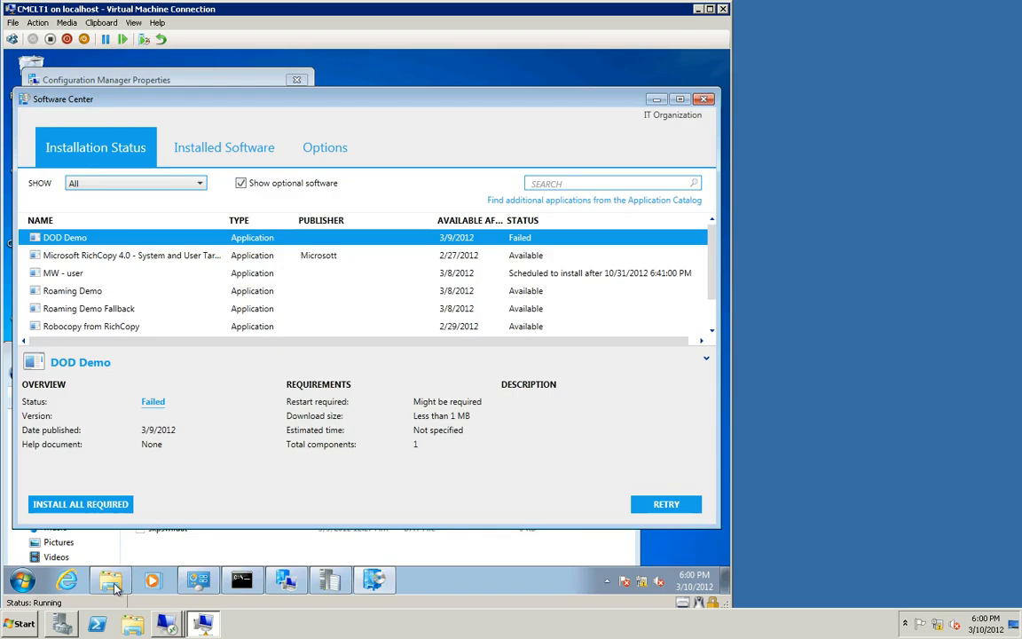
pyautogui.moveTo(115, 584)
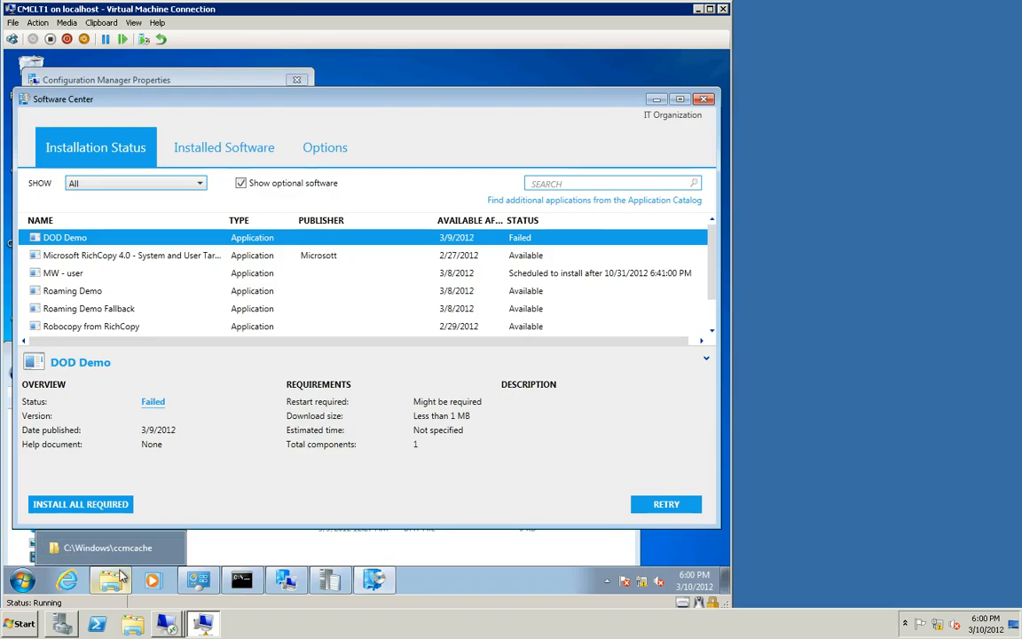
pyautogui.click(109, 533)
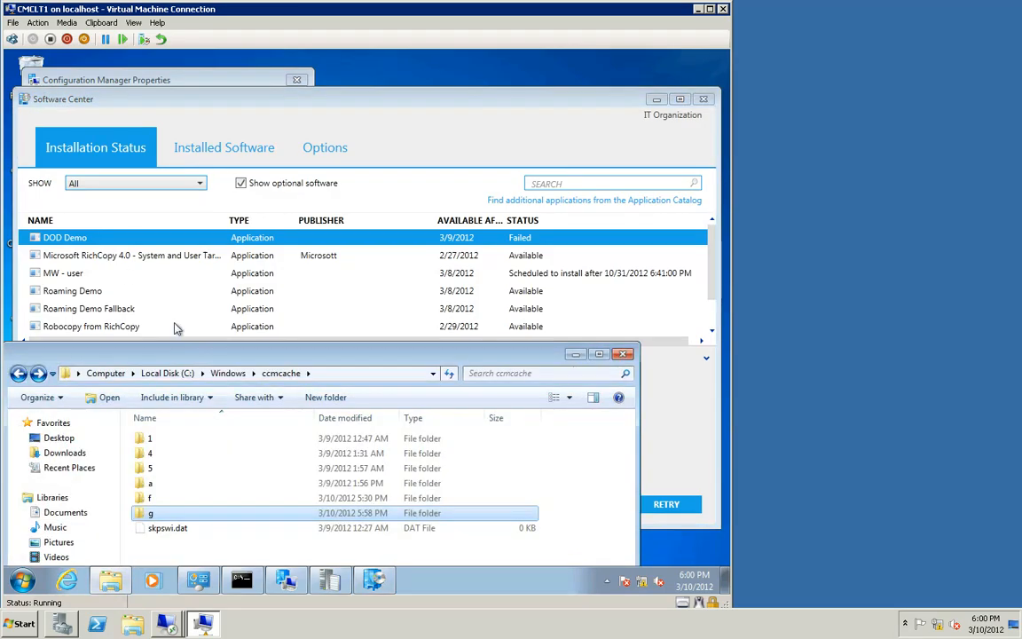
pyautogui.click(226, 374)
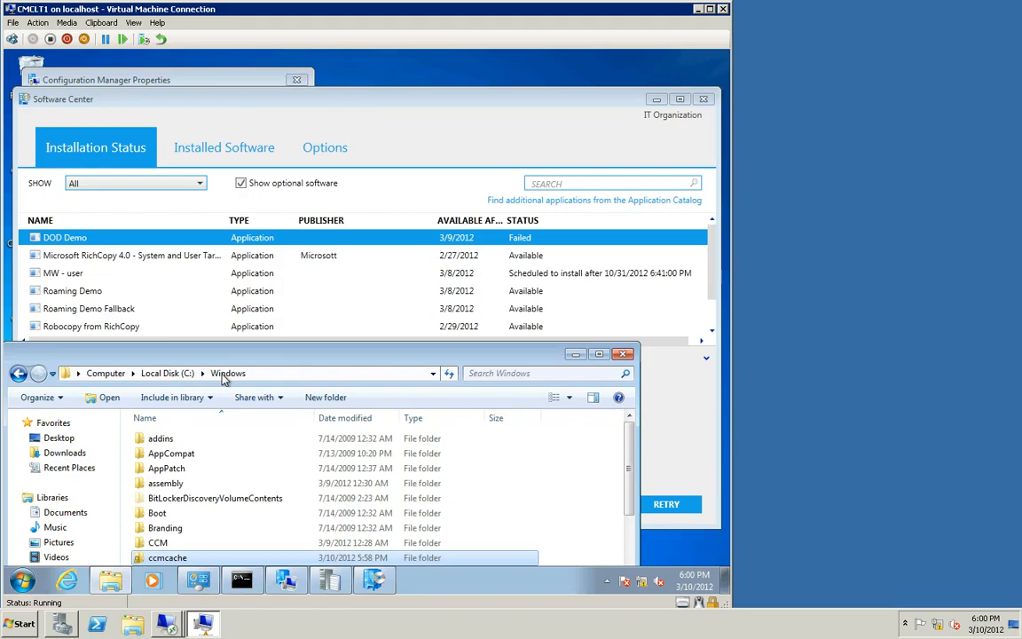
pyautogui.doubleClick(158, 543)
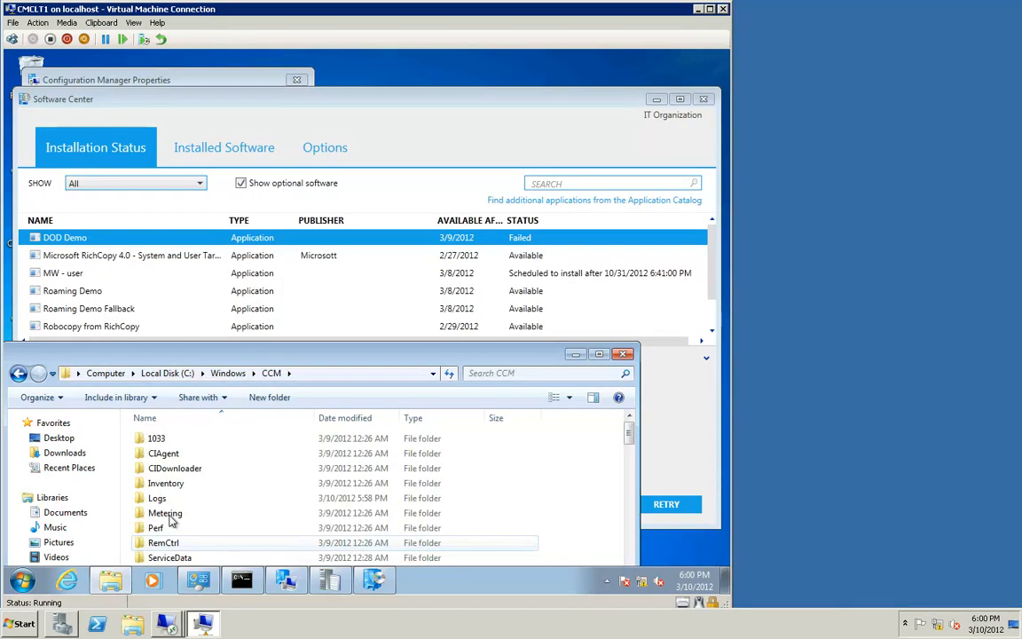
pyautogui.doubleClick(158, 498)
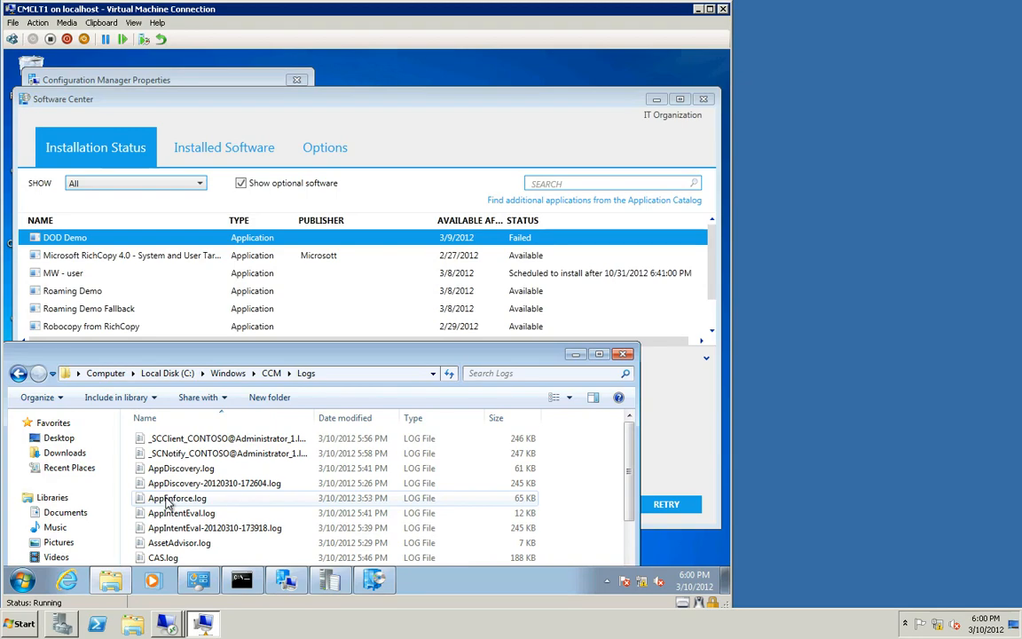
pyautogui.doubleClick(167, 500)
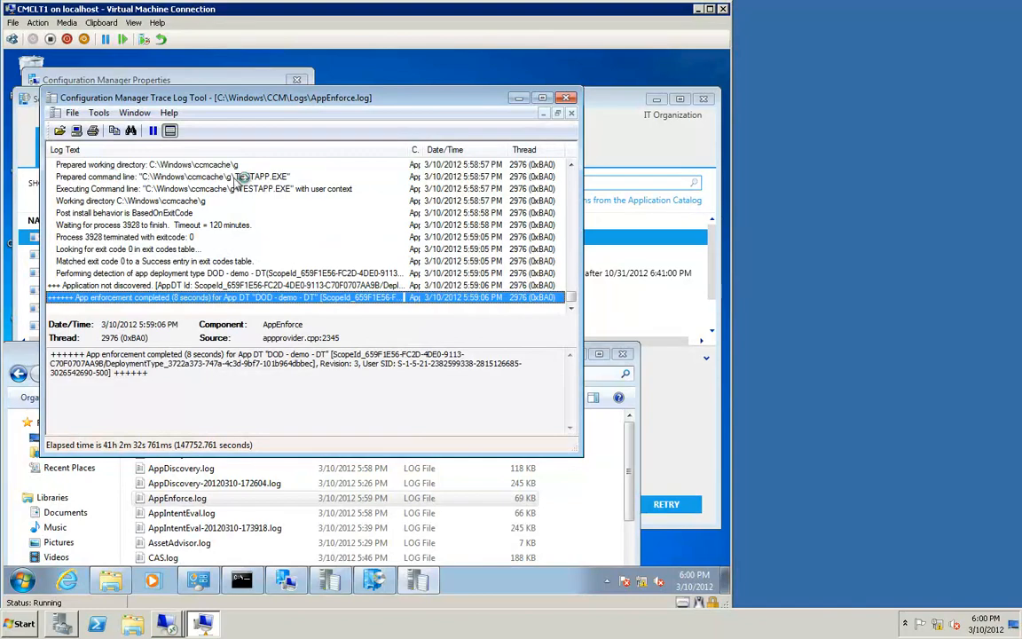
# Step: Review the DOD Demo enforcement entries in AppEnforce.log, then close the log viewer and Explorer window
pyautogui.click(153, 249)
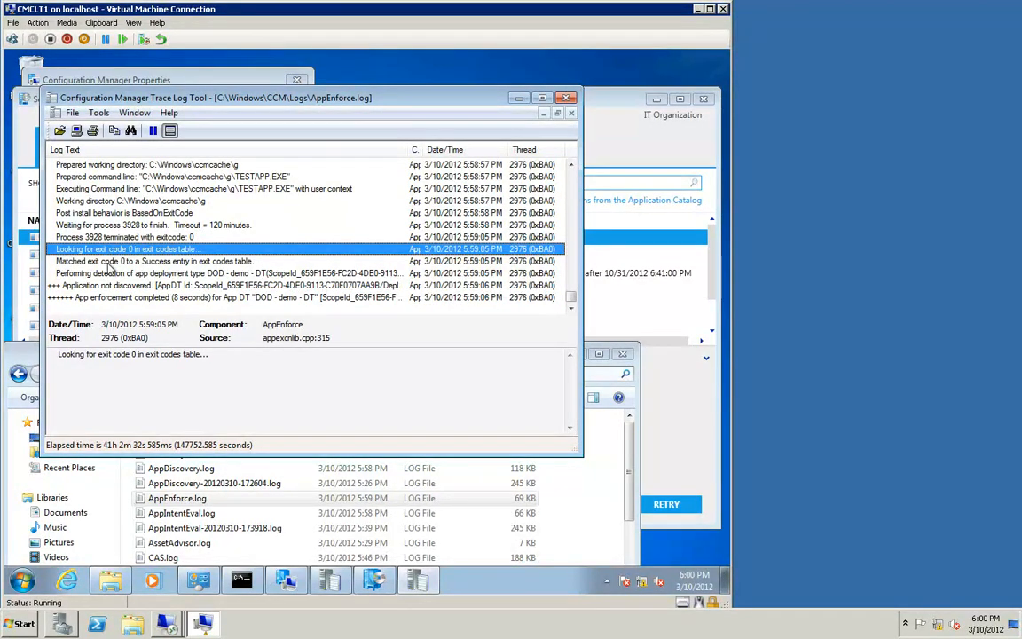
pyautogui.click(108, 262)
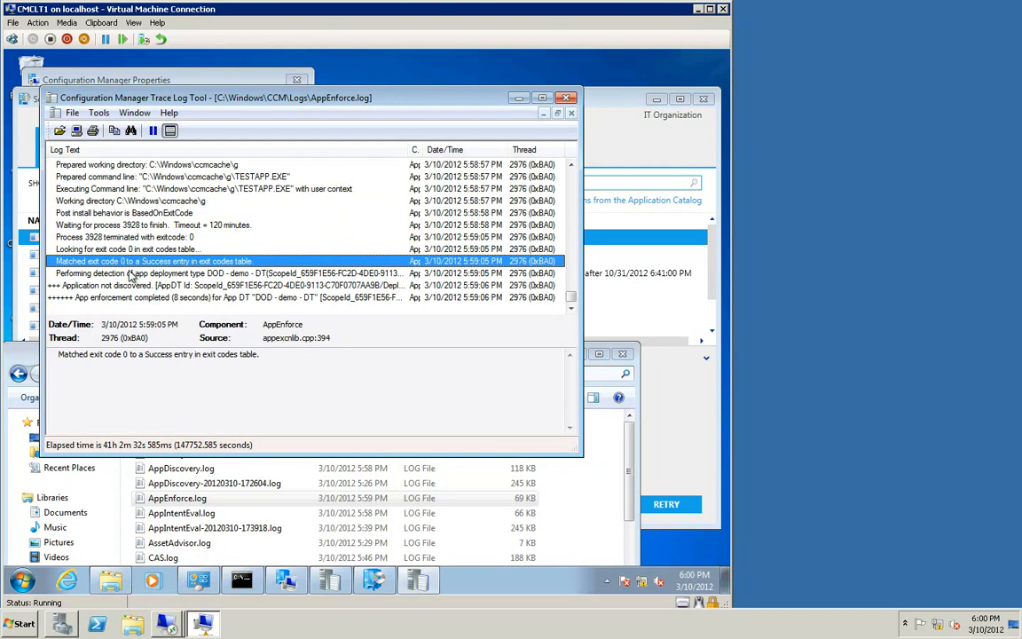
pyautogui.click(119, 275)
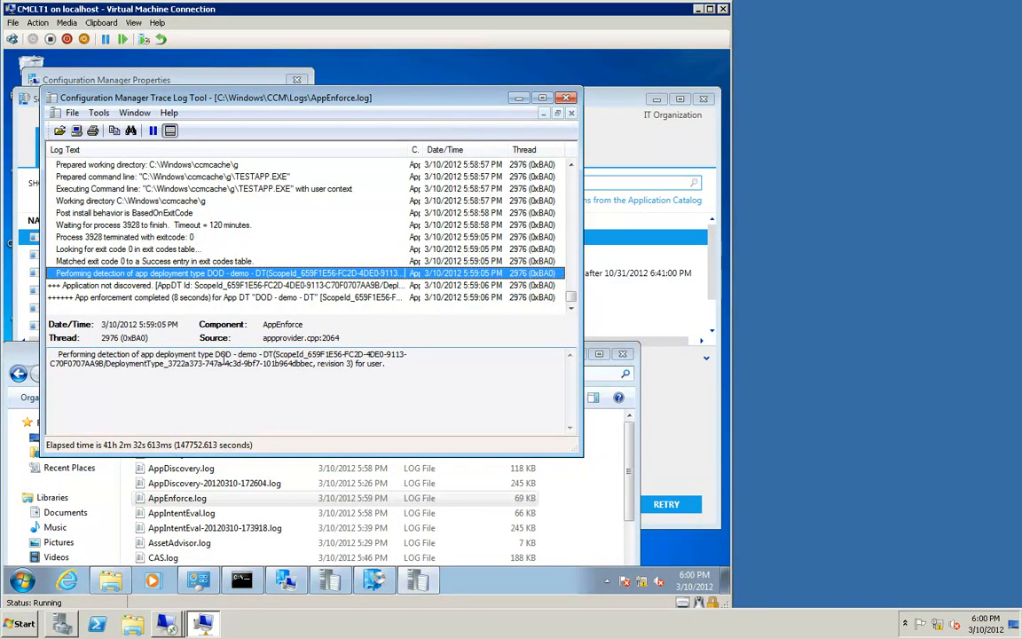
pyautogui.click(566, 99)
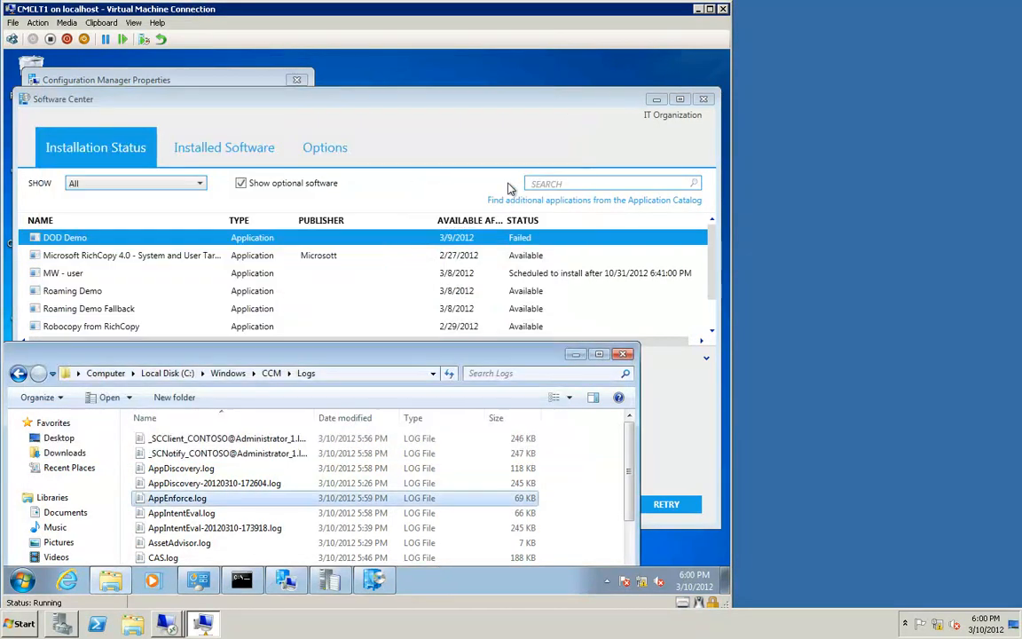
pyautogui.click(575, 355)
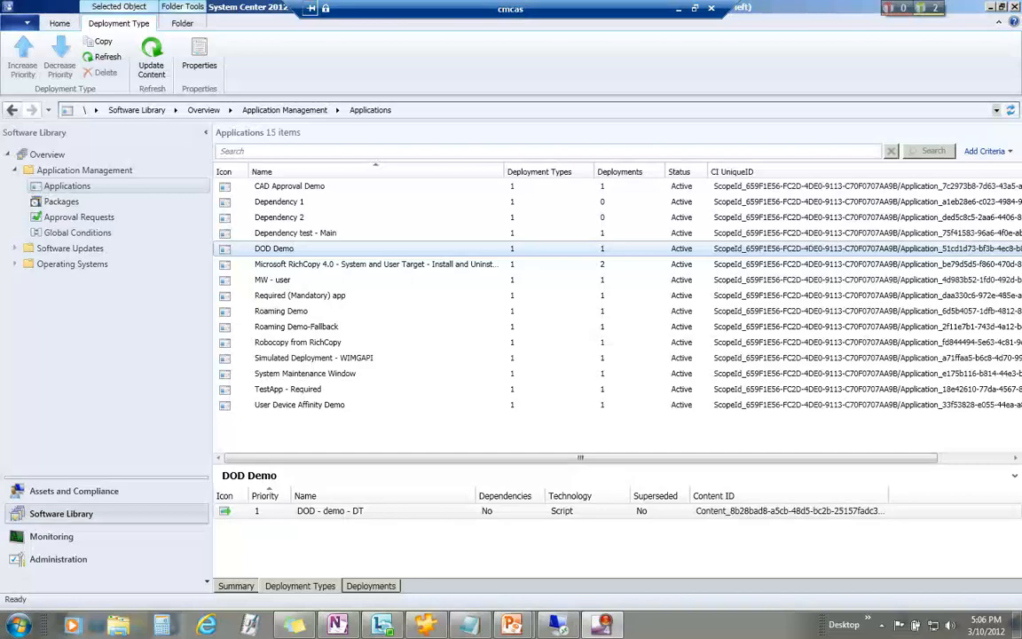
# Step: Check DOD Demo's content locations in its properties, close them, and select Roaming Demo to view its deployment type
pyautogui.doubleClick(295, 256)
pyautogui.click(599, 125)
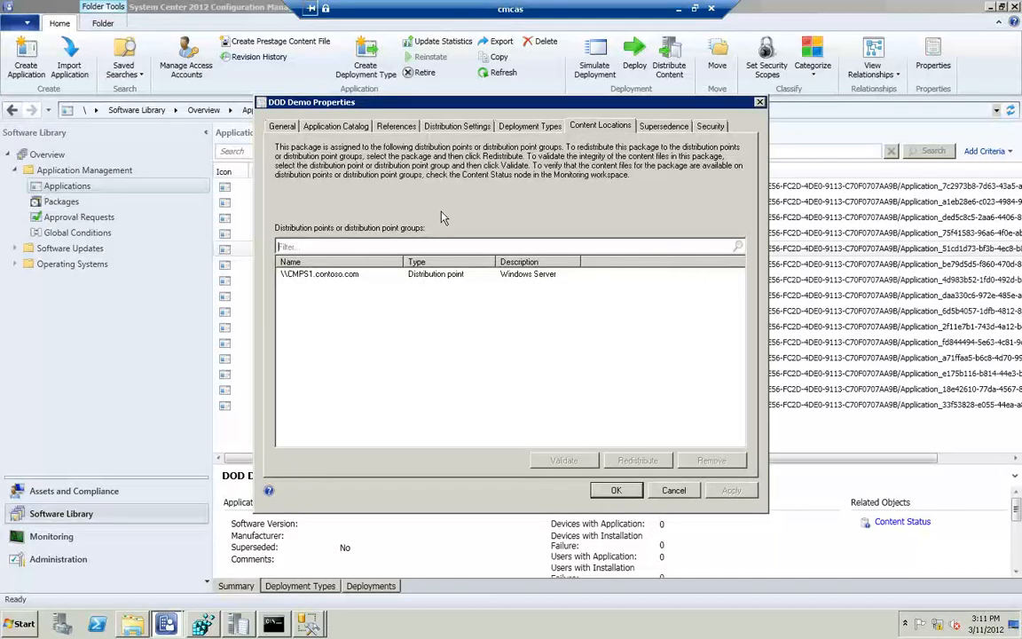
pyautogui.click(621, 493)
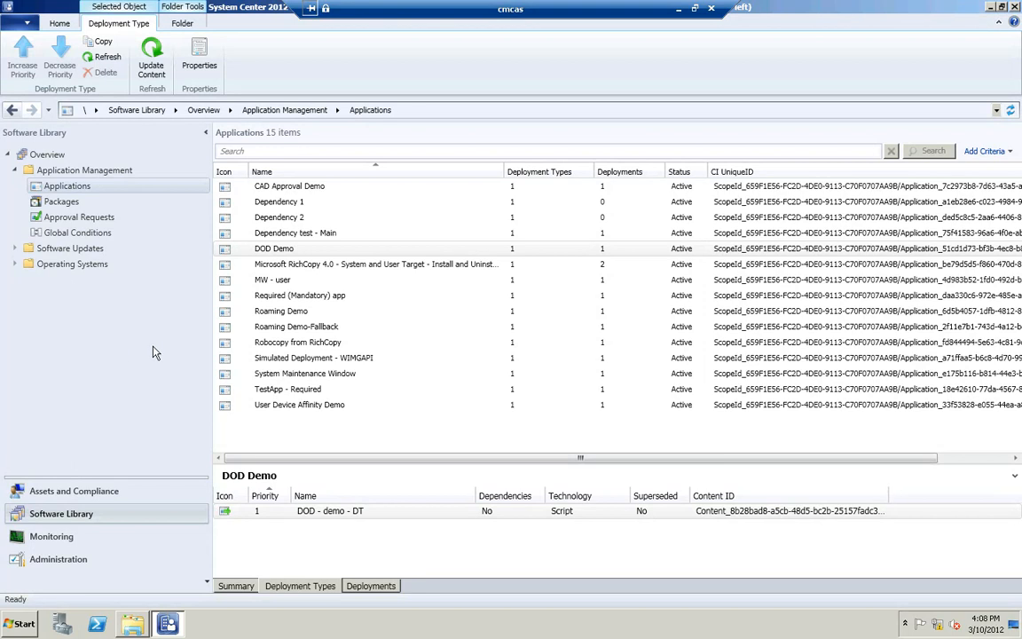
pyautogui.click(296, 311)
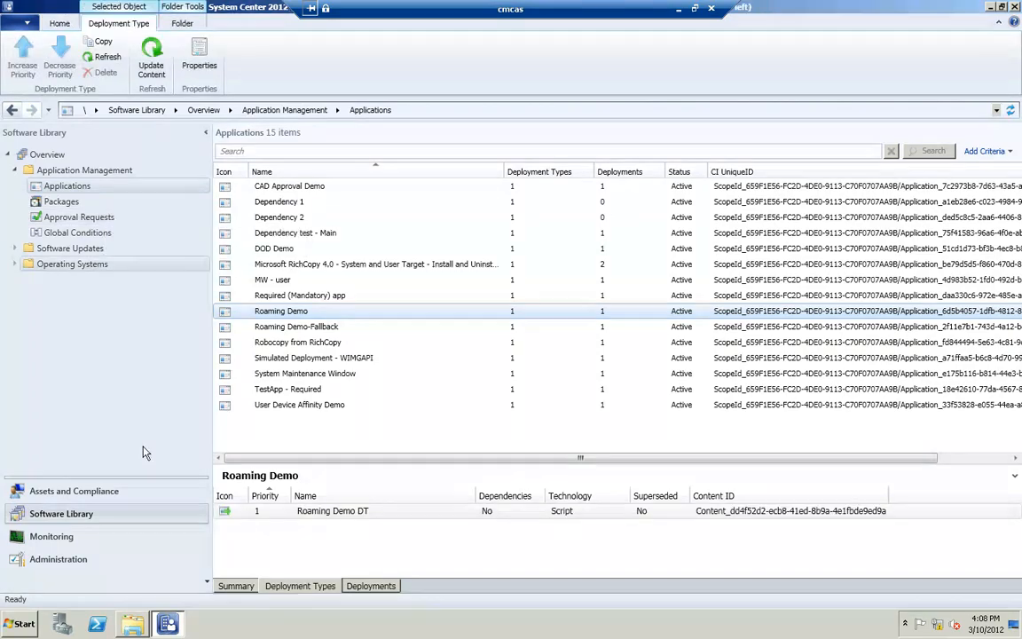
# Step: Go to the boundary groups in Administration and review the PS1 Boundary Group's boundaries and site references
pyautogui.click(90, 564)
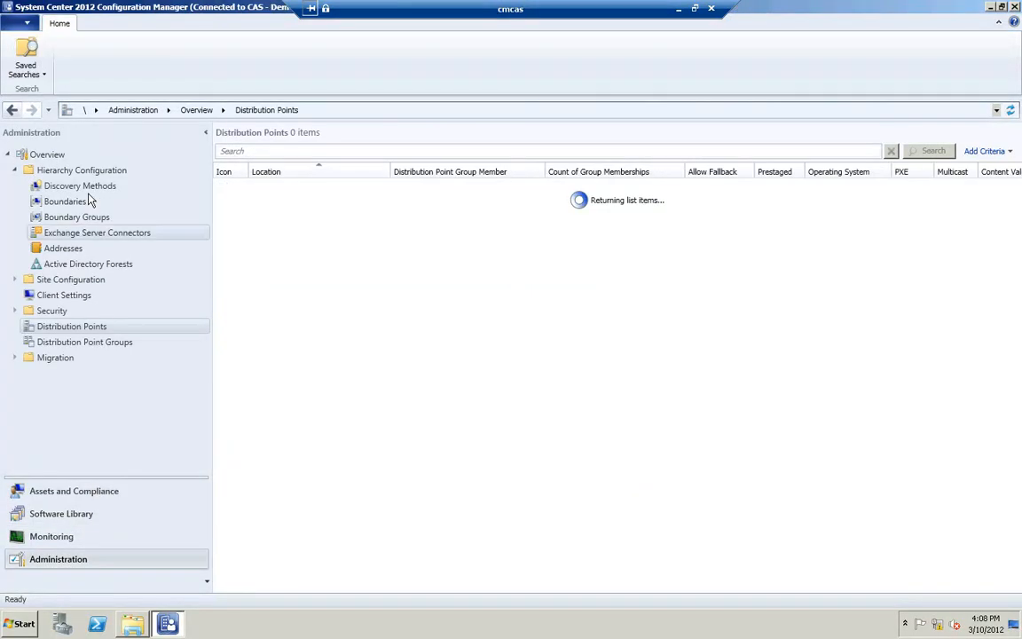
pyautogui.click(87, 205)
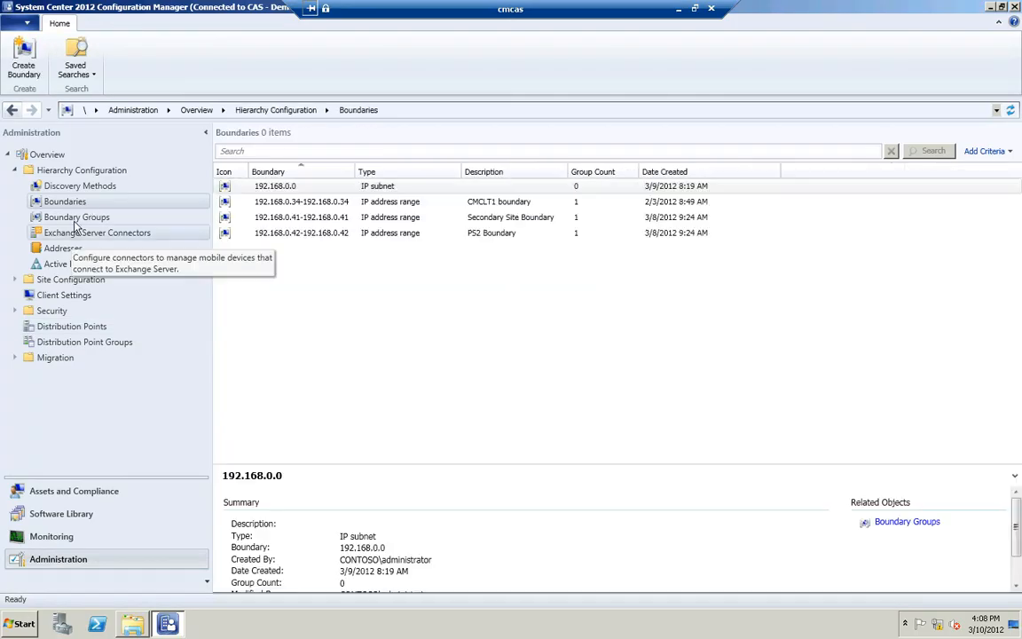
pyautogui.click(76, 218)
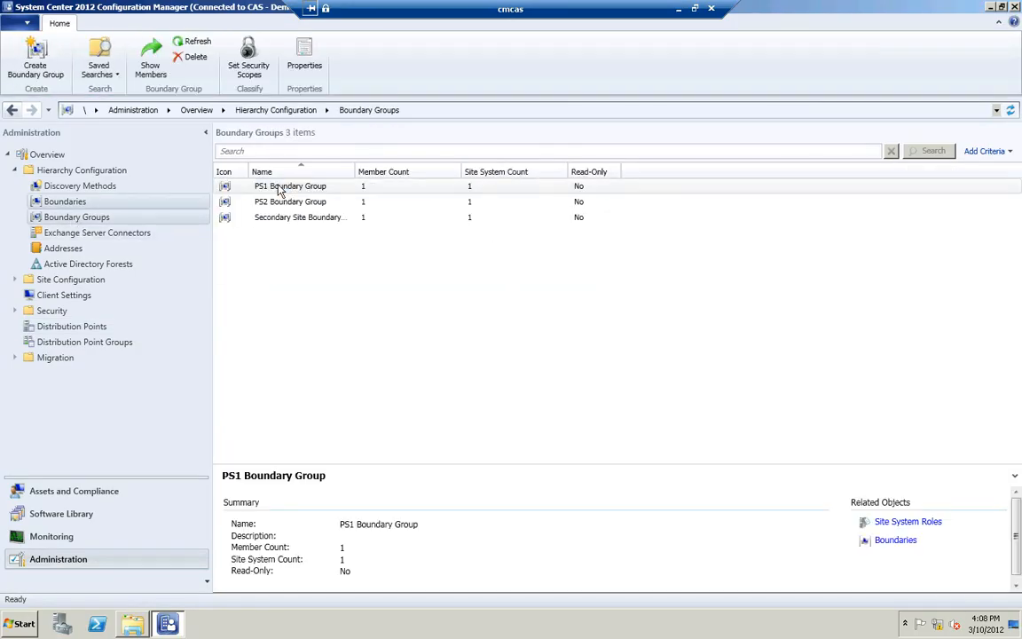
pyautogui.click(281, 189)
pyautogui.rightClick(281, 189)
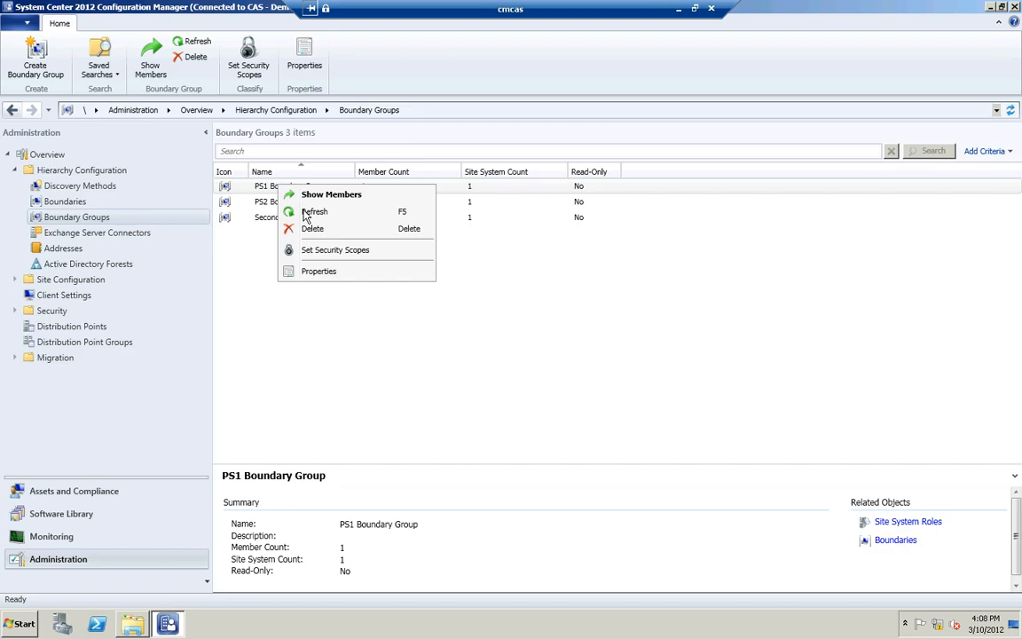
pyautogui.click(321, 272)
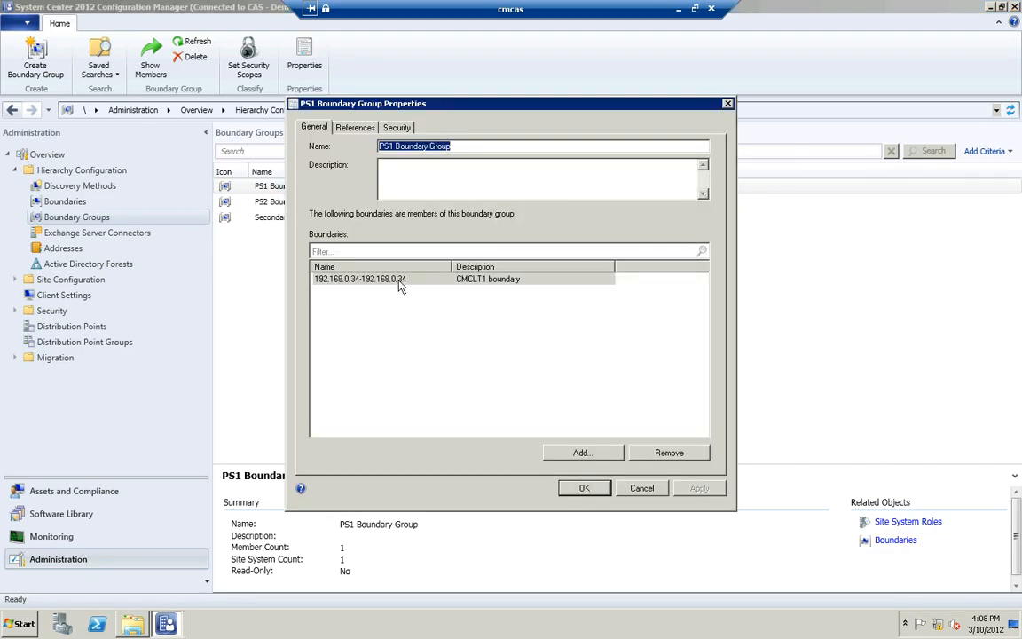
pyautogui.click(355, 126)
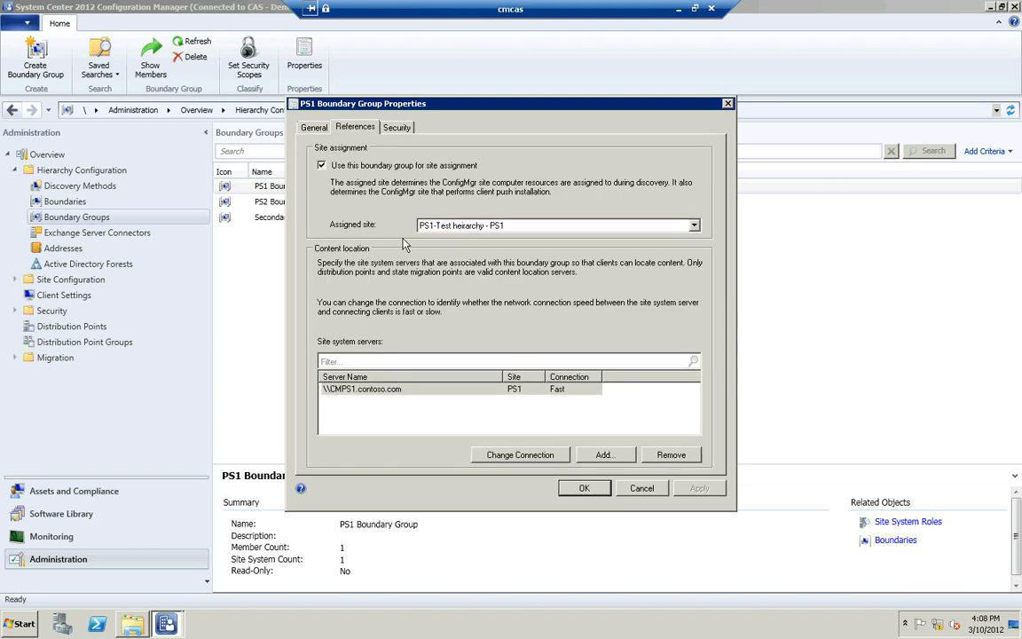
pyautogui.click(585, 488)
# Step: Review the PS2 Boundary Group's member boundaries and site references in its properties, then close them
pyautogui.click(276, 202)
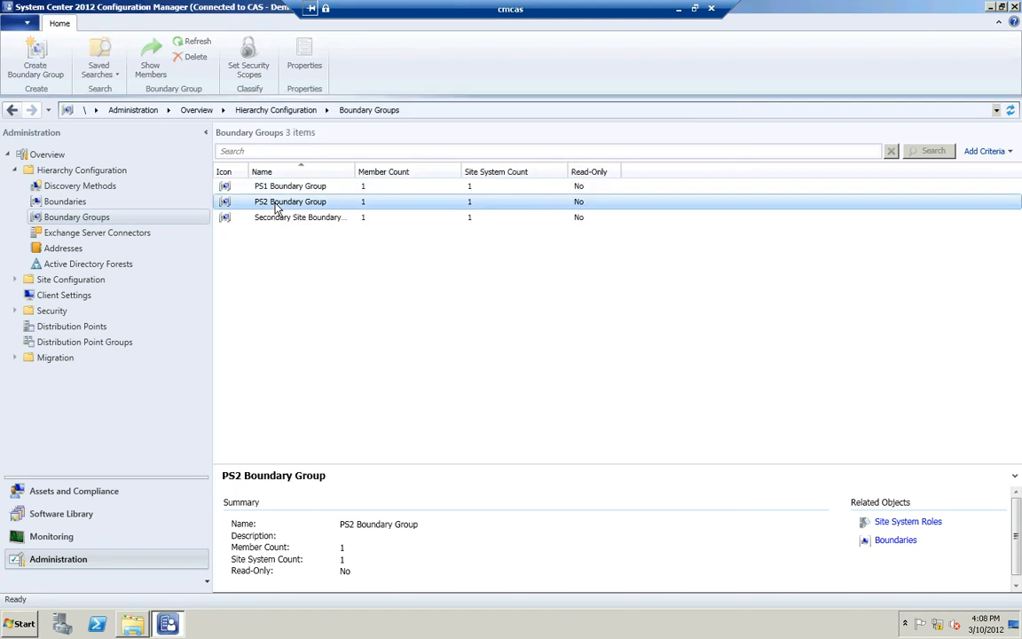
pyautogui.rightClick(276, 204)
pyautogui.click(320, 291)
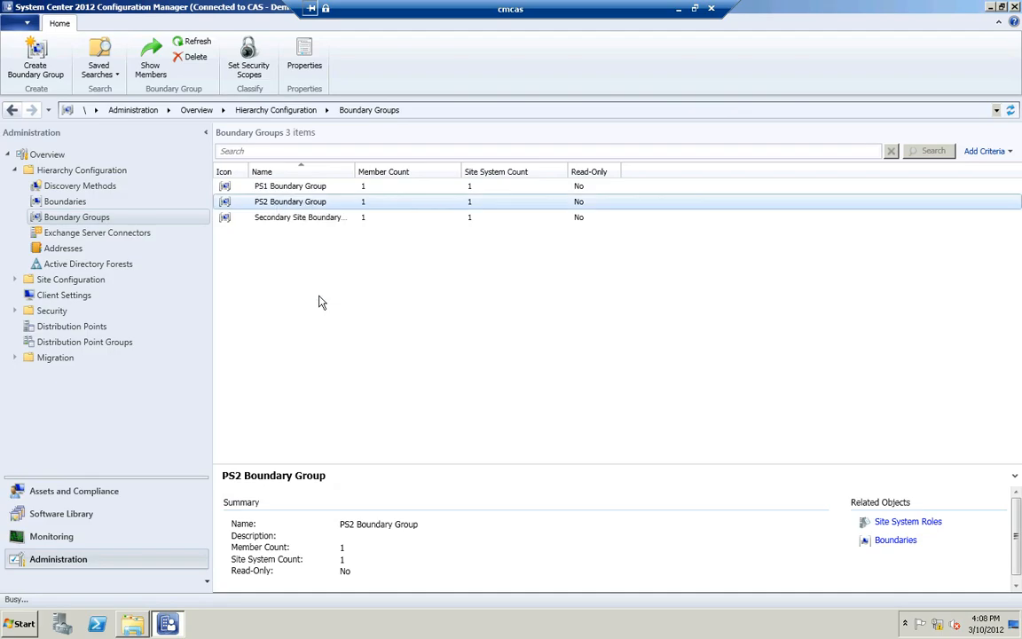
pyautogui.click(319, 278)
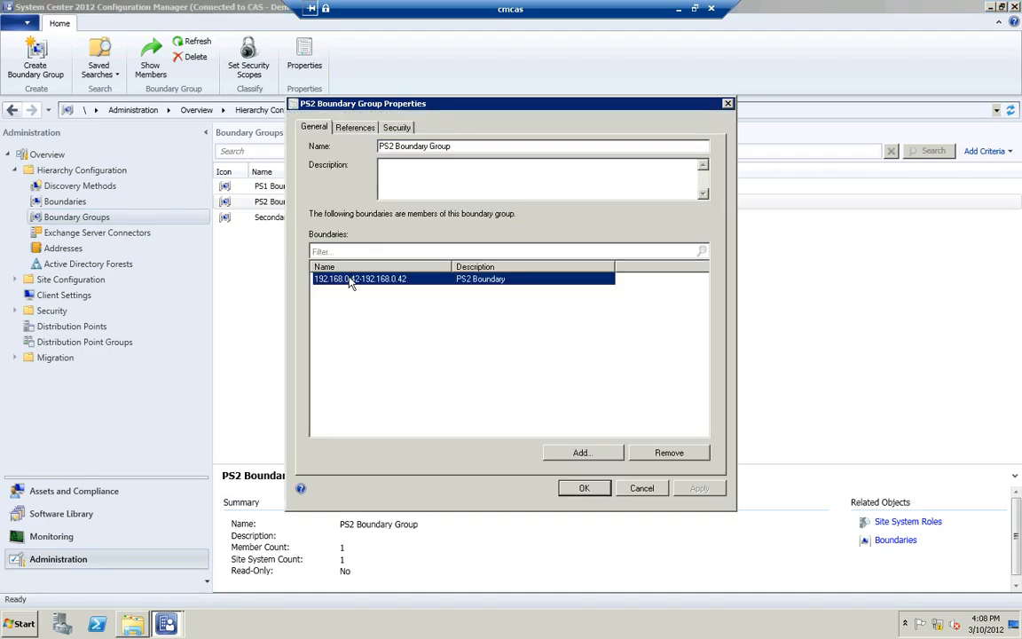
pyautogui.click(355, 127)
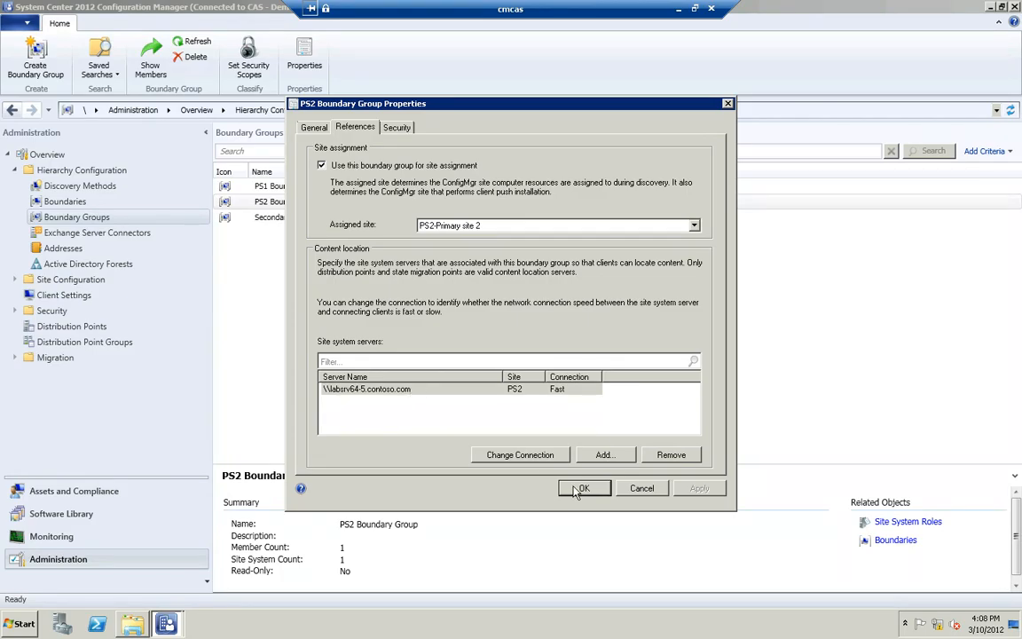
pyautogui.press('Escape')
# Step: Review the Secondary Site Boundary Group's boundaries and references in its properties, then cancel
pyautogui.click(259, 218)
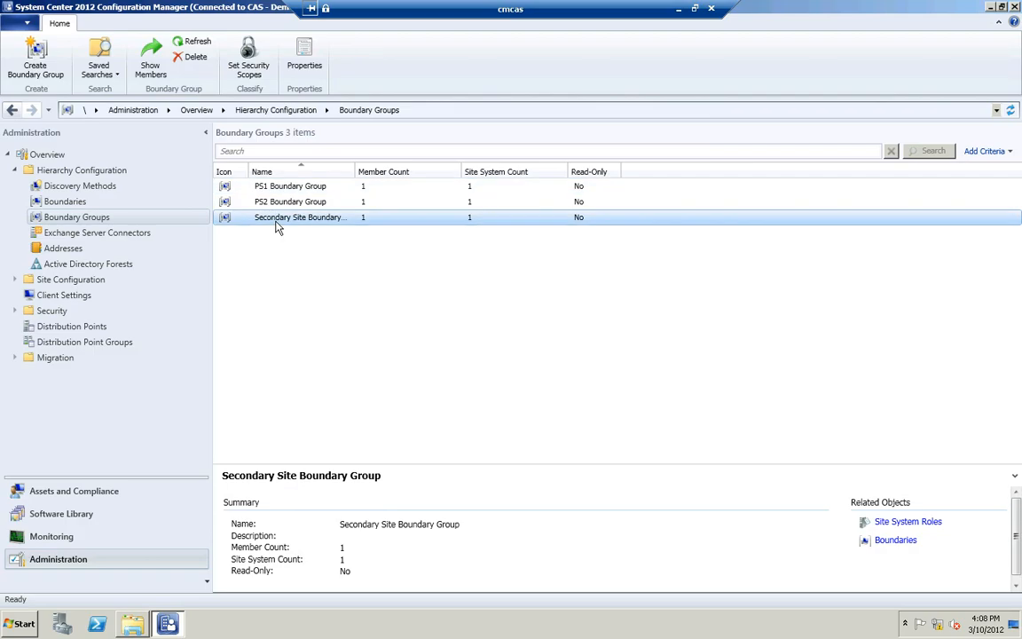
pyautogui.rightClick(276, 228)
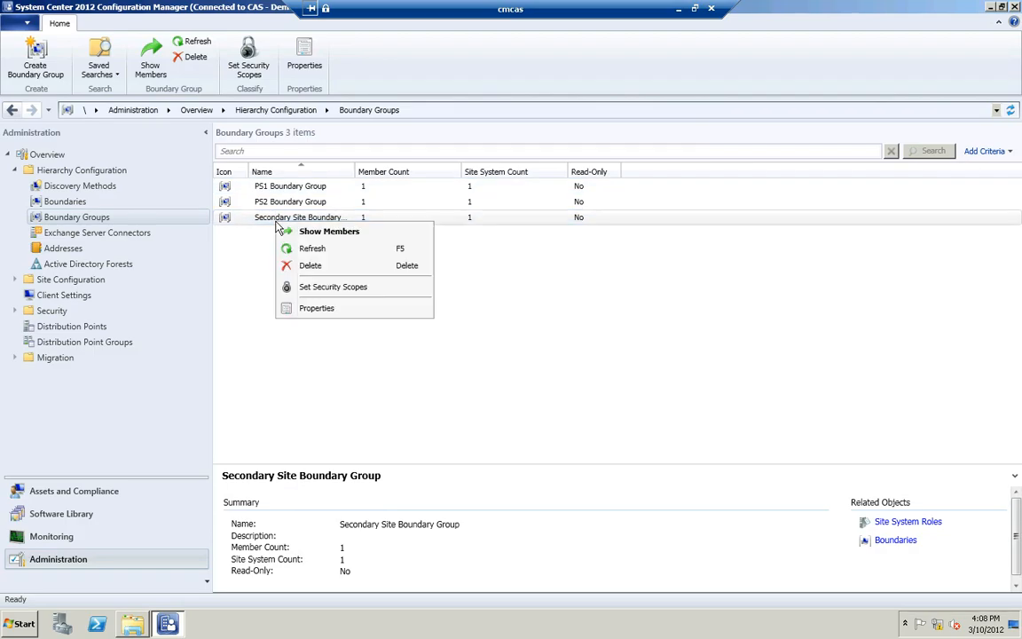
pyautogui.click(312, 310)
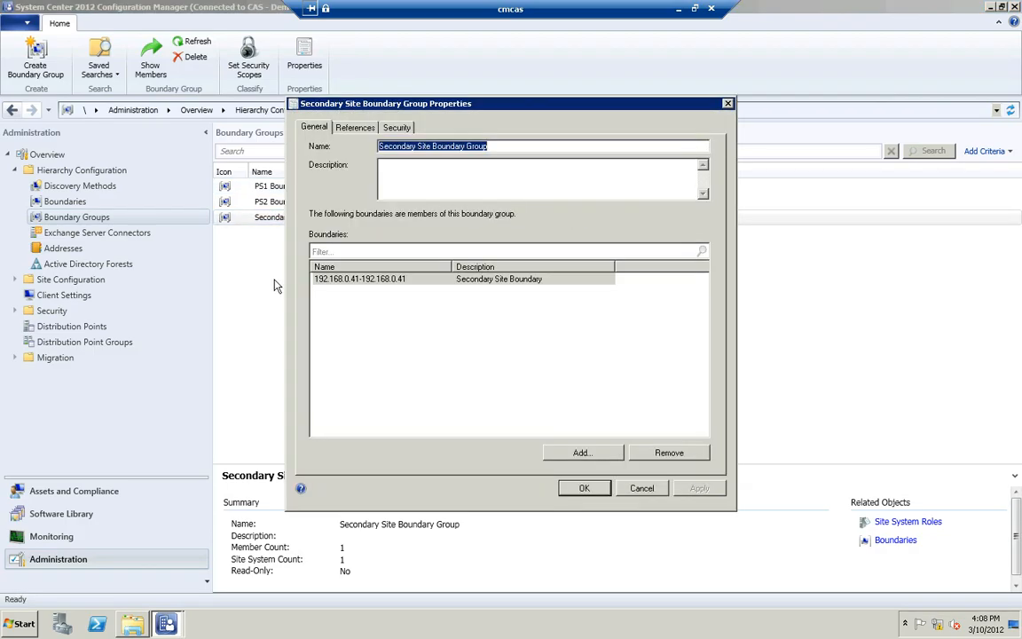
pyautogui.click(355, 129)
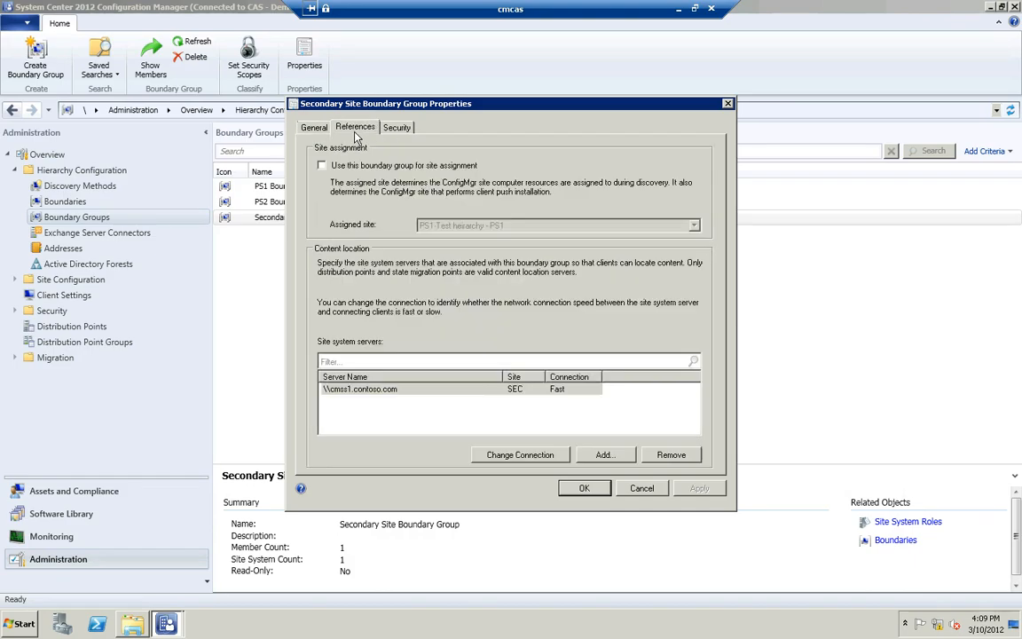
pyautogui.click(641, 489)
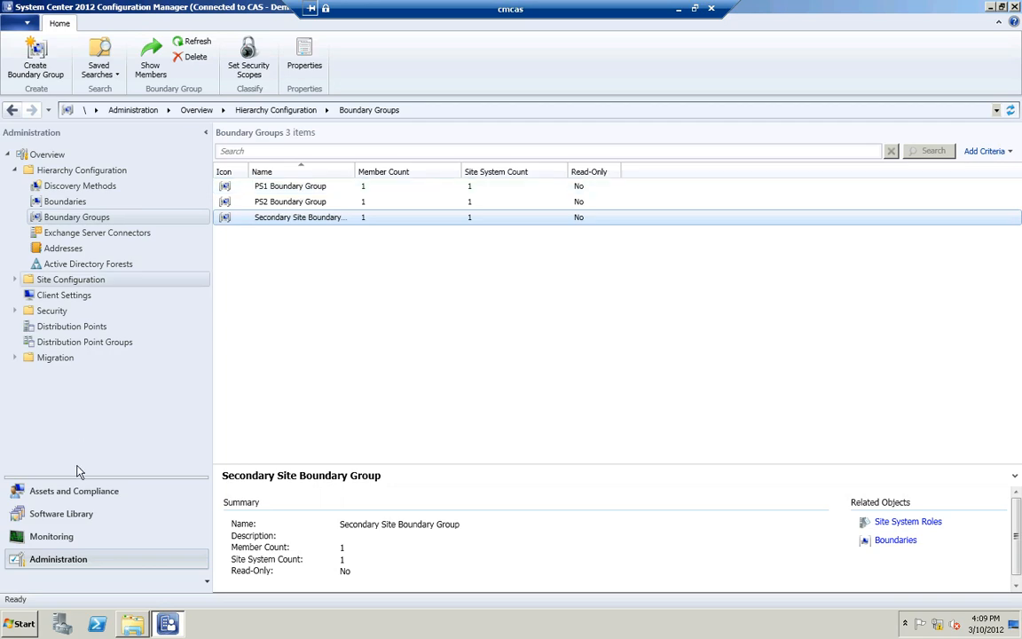
# Step: Return to the Software Library applications and check Roaming Demo's content locations in its properties
pyautogui.click(70, 519)
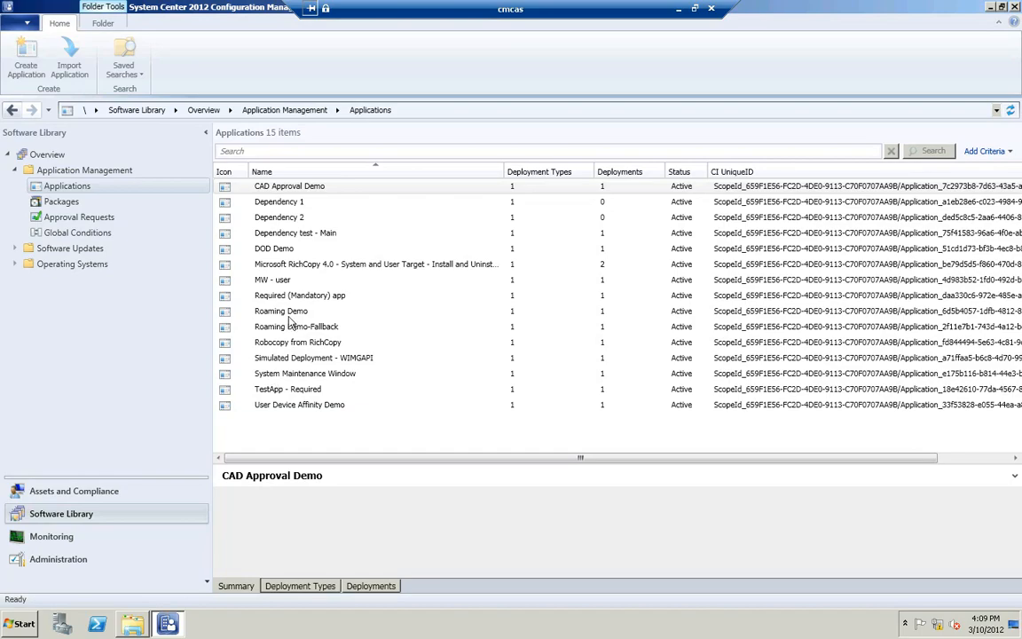
pyautogui.click(280, 281)
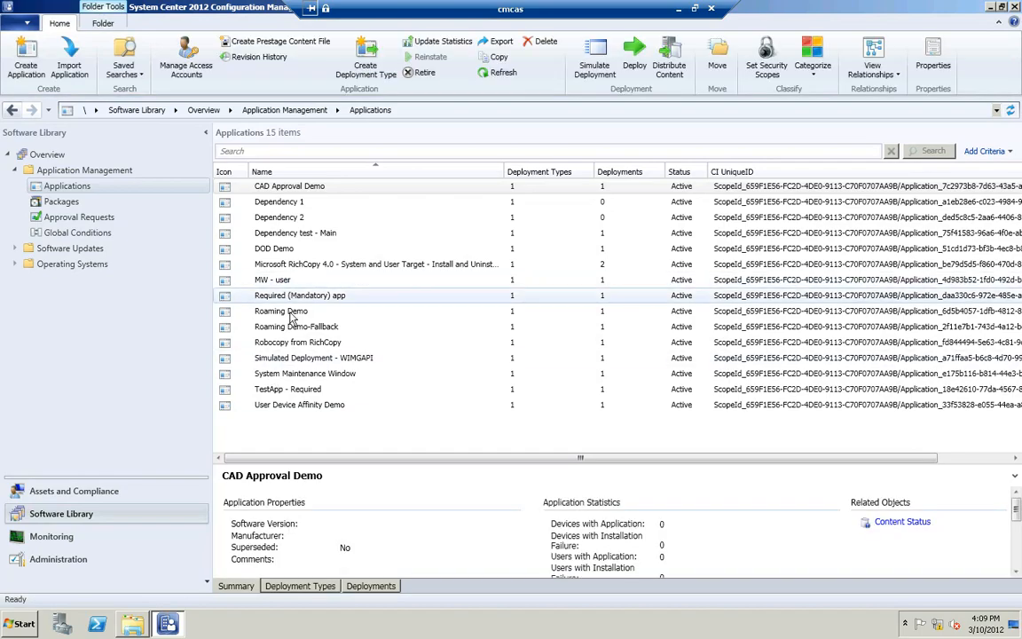
pyautogui.click(291, 312)
pyautogui.rightClick(290, 320)
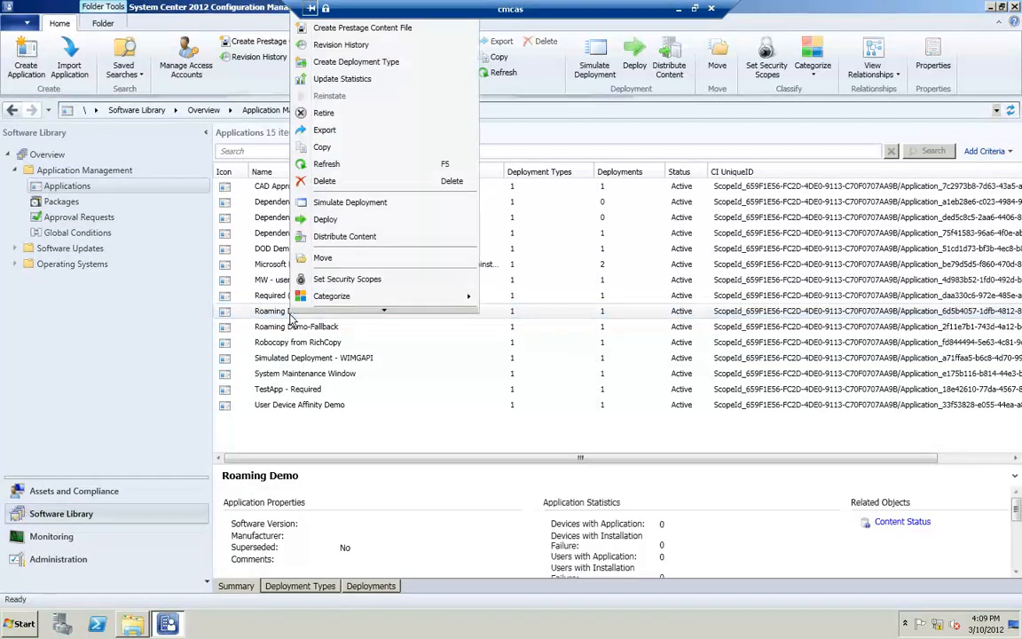
pyautogui.moveTo(343, 312)
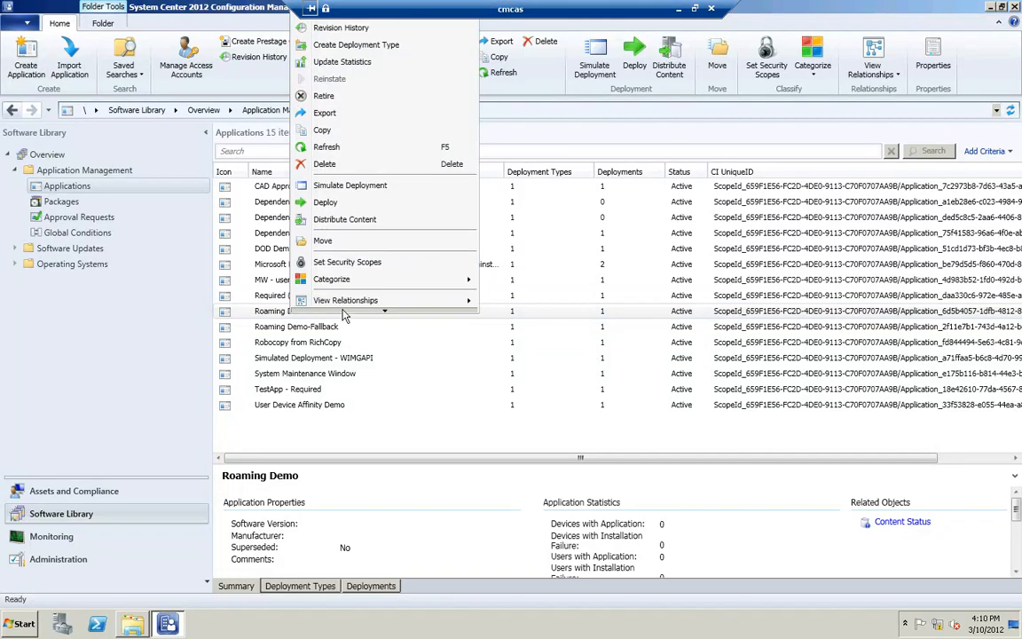
pyautogui.click(344, 306)
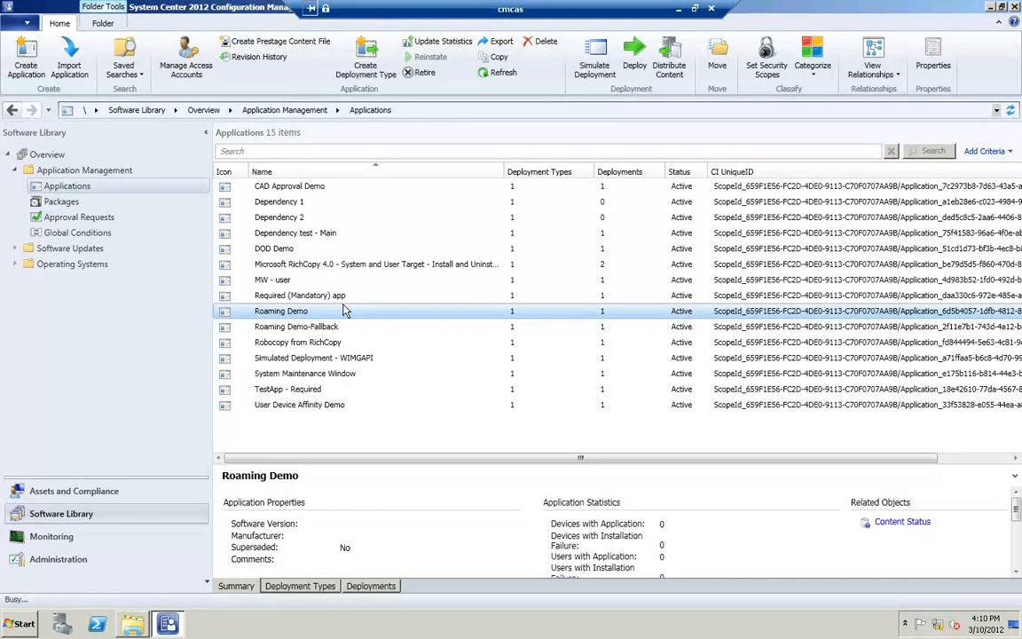
pyautogui.click(599, 125)
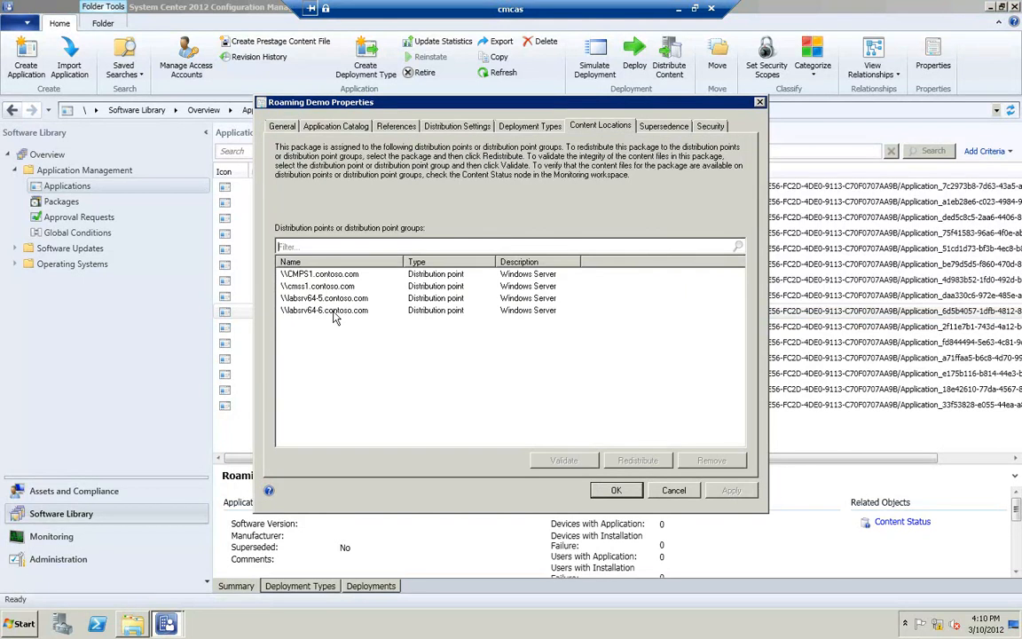
pyautogui.click(678, 490)
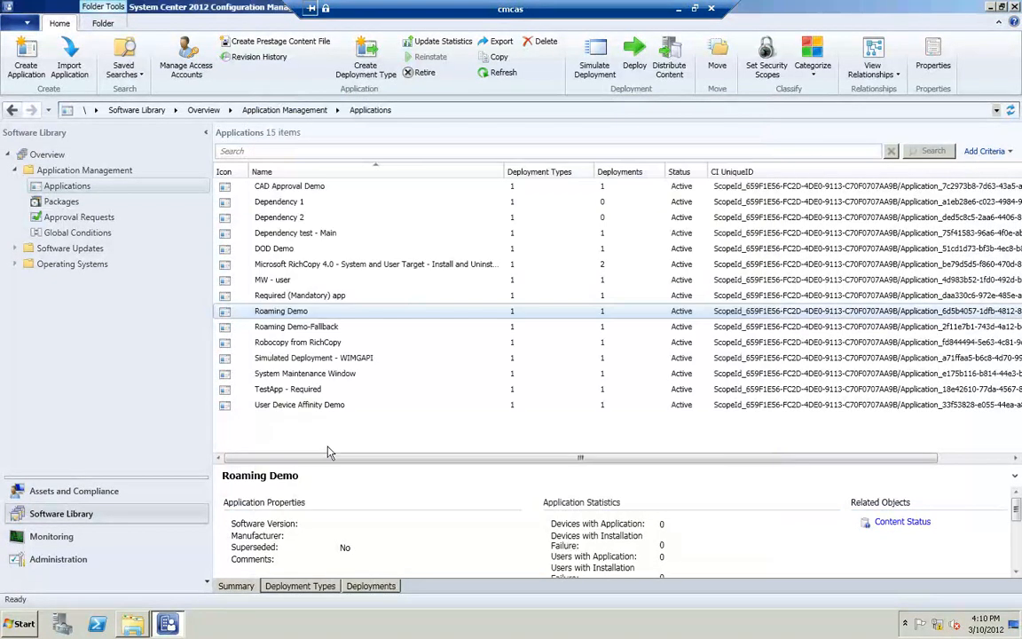
# Step: Reopen Roaming Demo's properties and inspect the content settings of the Roaming Demo DT deployment type
pyautogui.rightClick(305, 312)
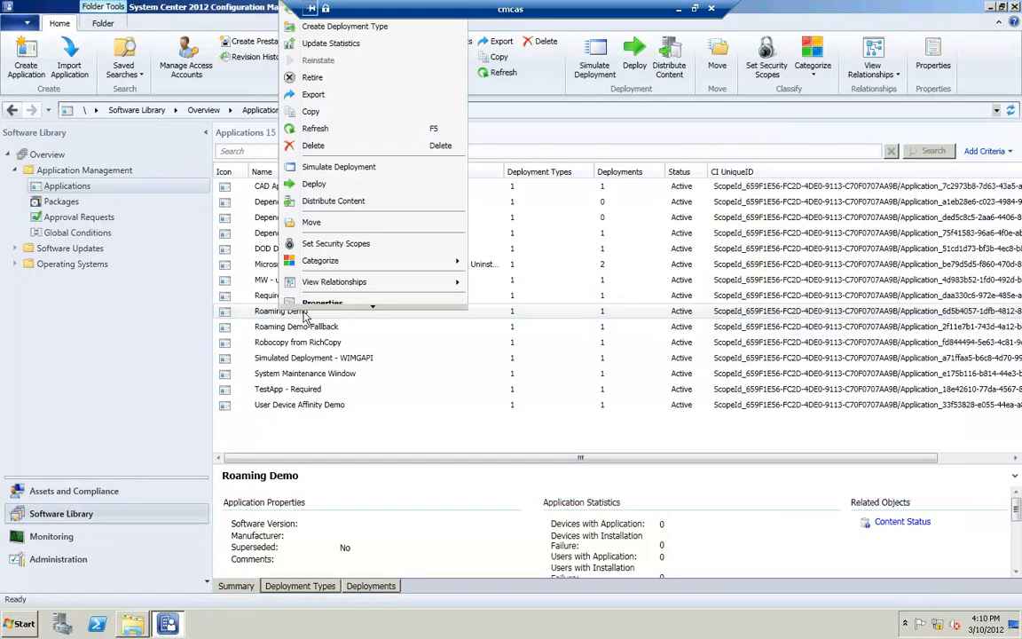
pyautogui.click(316, 302)
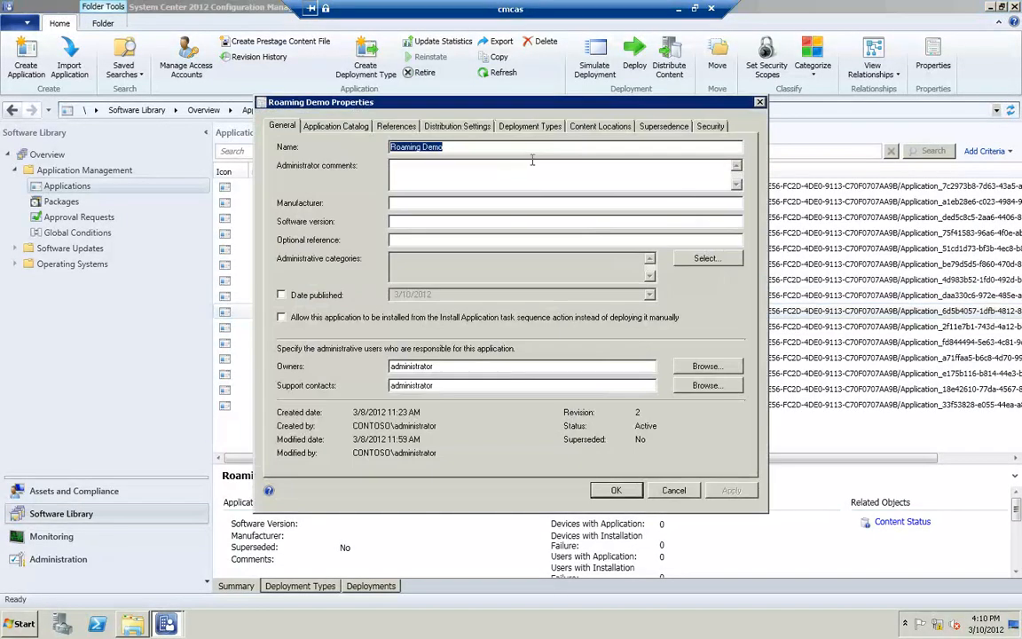
pyautogui.click(596, 126)
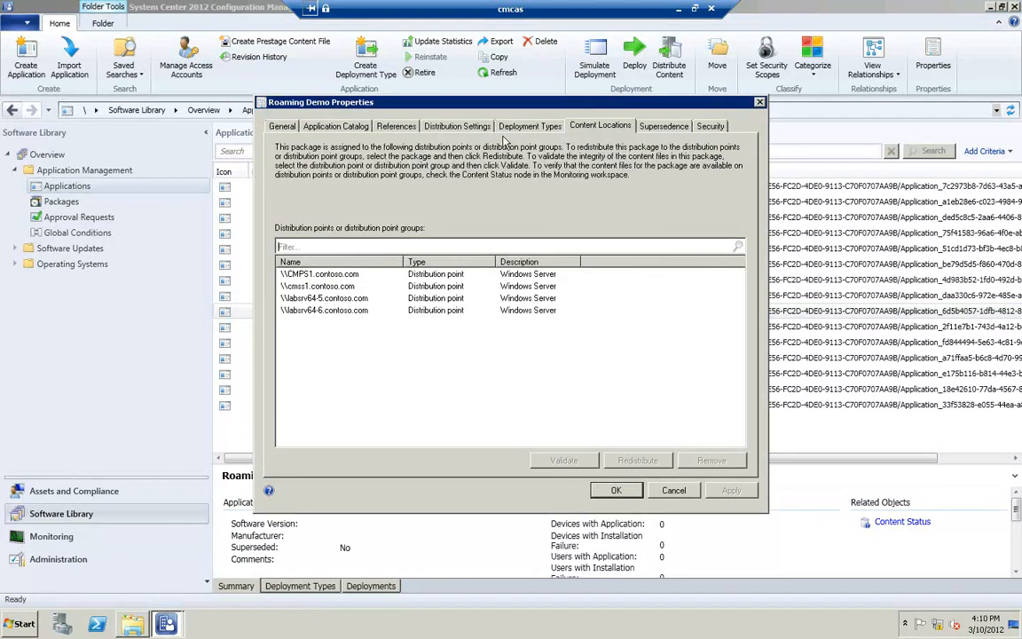
pyautogui.click(526, 126)
pyautogui.click(295, 223)
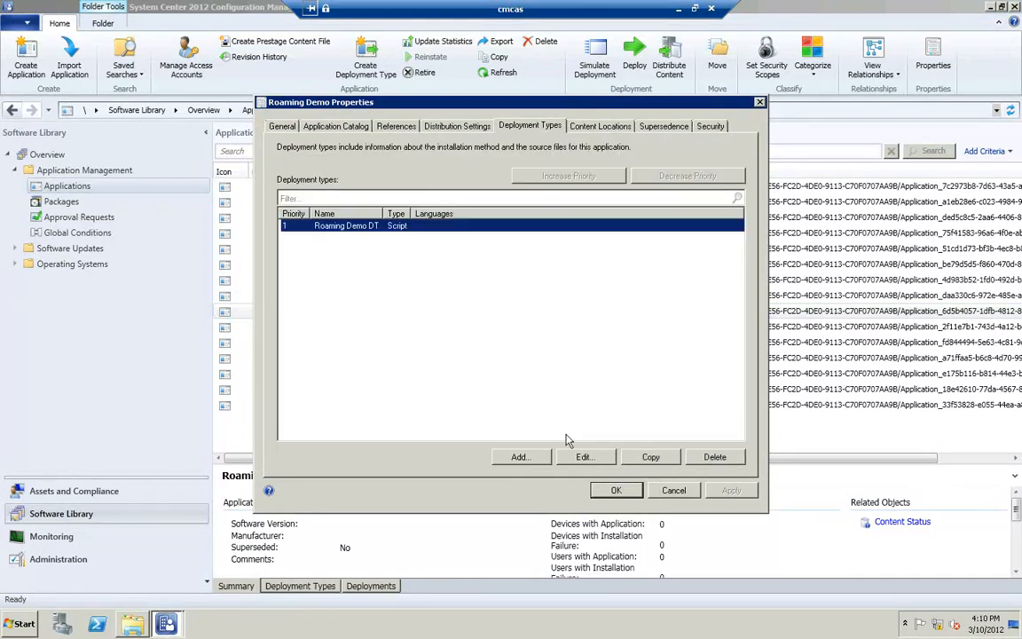
pyautogui.click(587, 459)
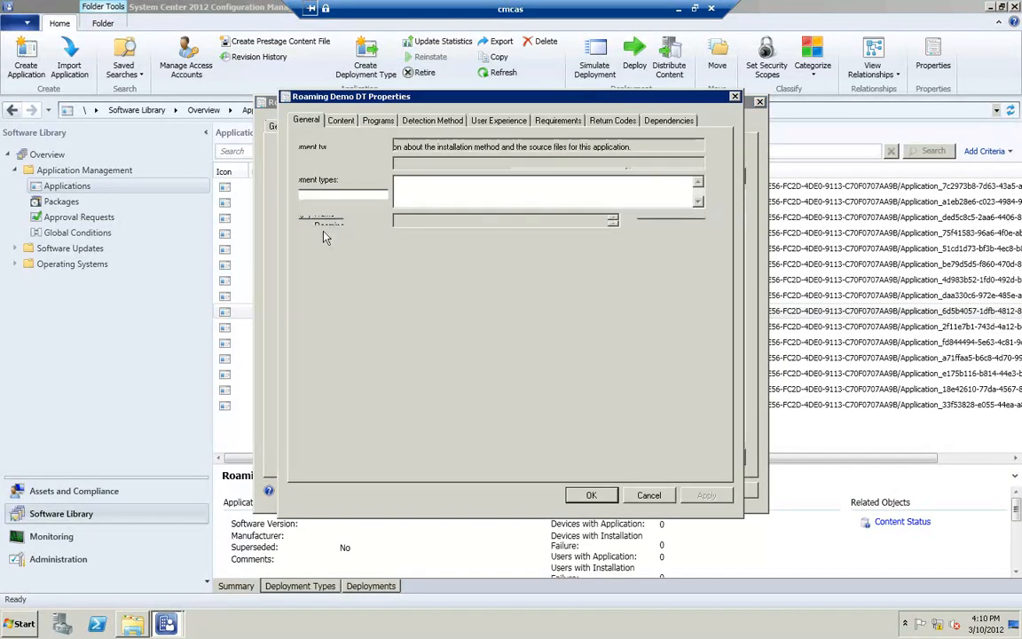
pyautogui.click(340, 119)
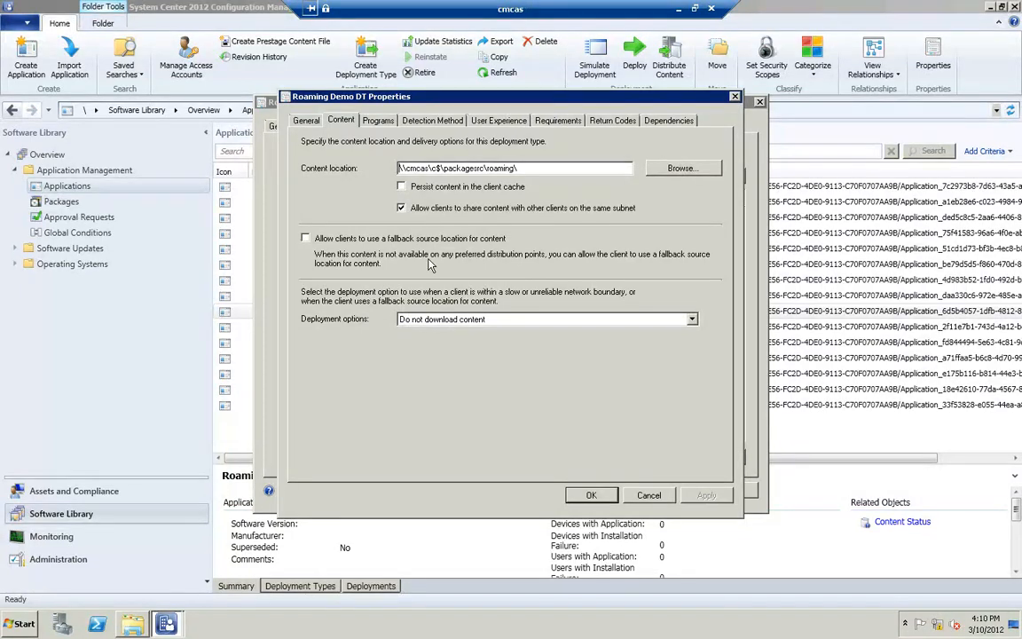
pyautogui.click(588, 497)
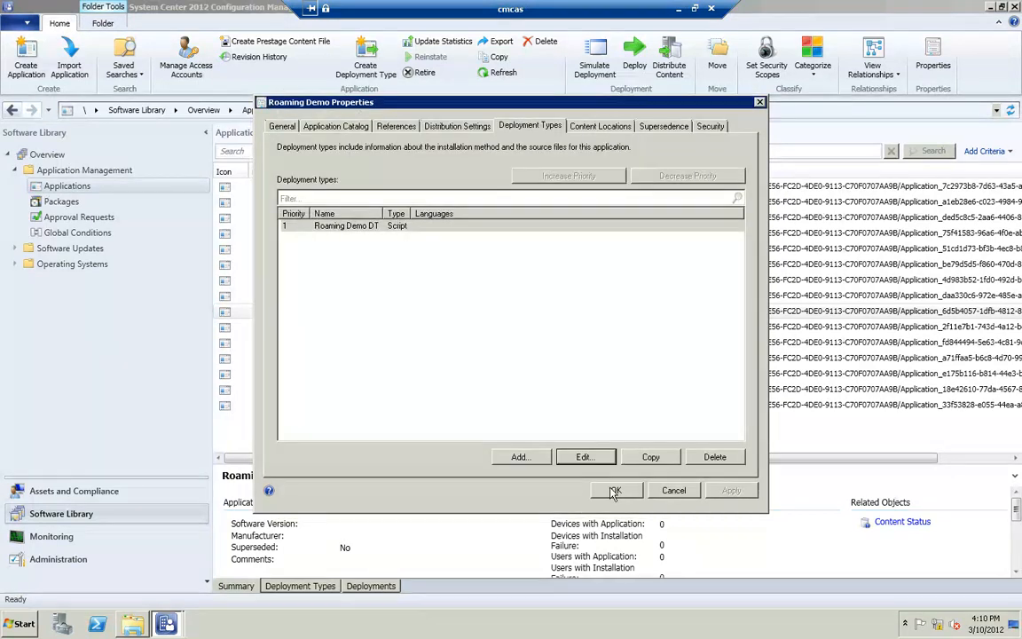
pyautogui.click(615, 491)
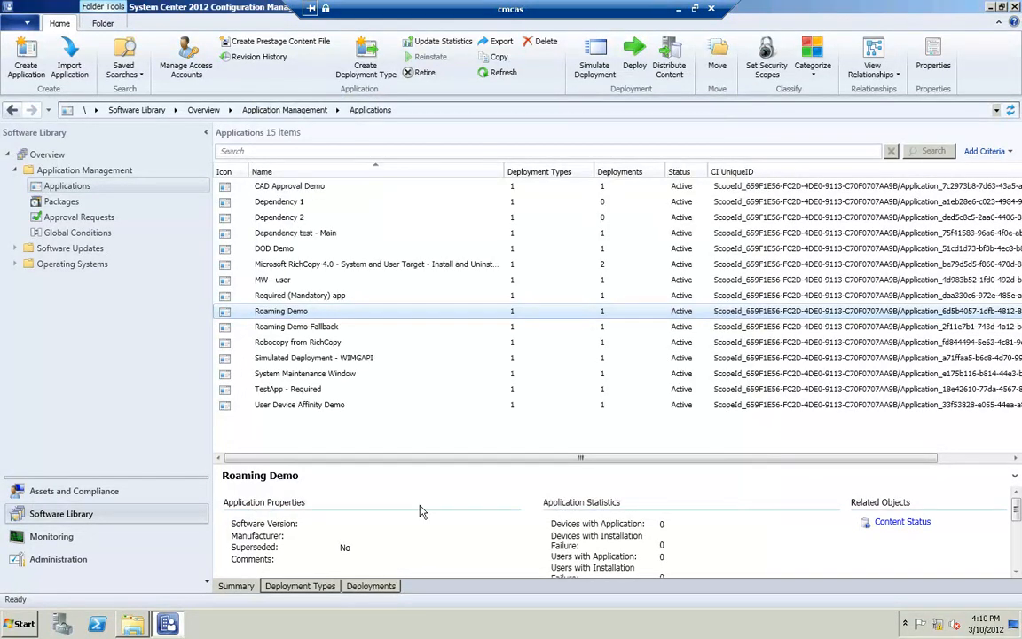
# Step: On the client machine, run ipconfig in the command prompt, then open the Configuration Manager client properties
pyautogui.click(680, 10)
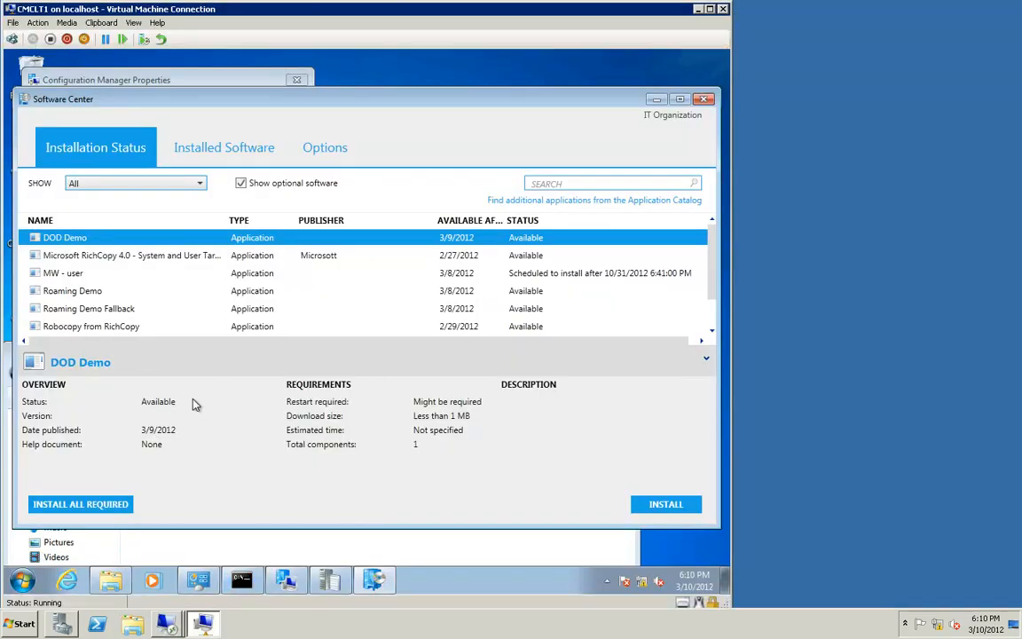
pyautogui.click(244, 583)
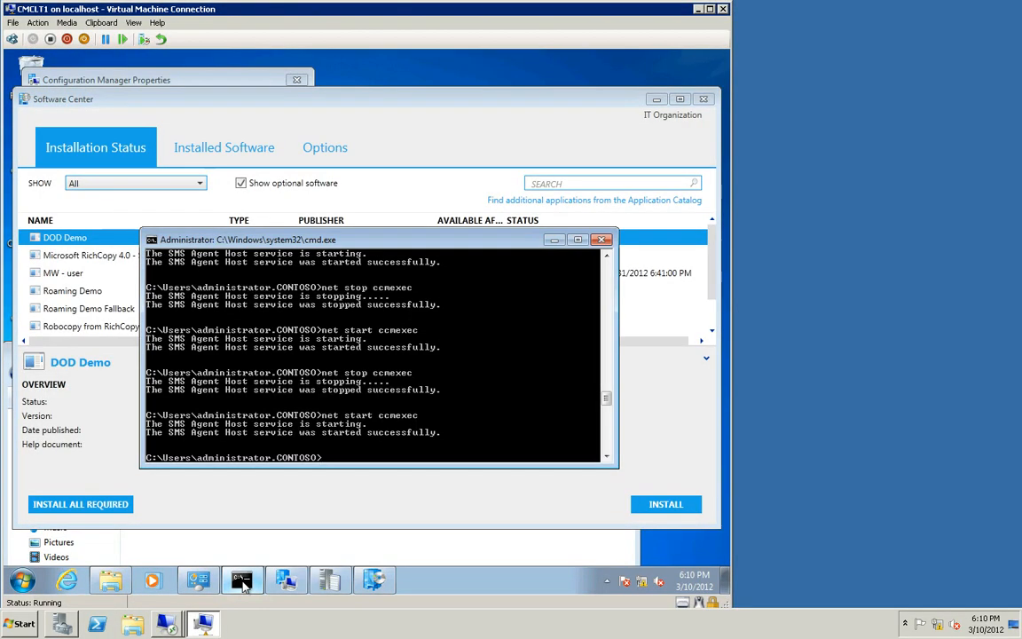
pyautogui.write('ipconfig')
pyautogui.press('Return')
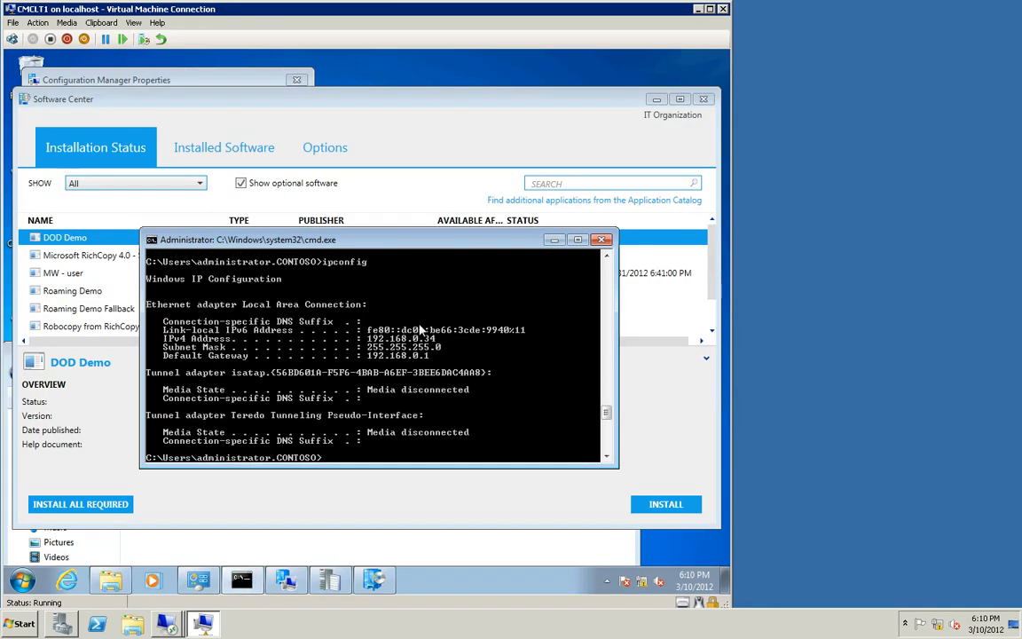
pyautogui.click(551, 241)
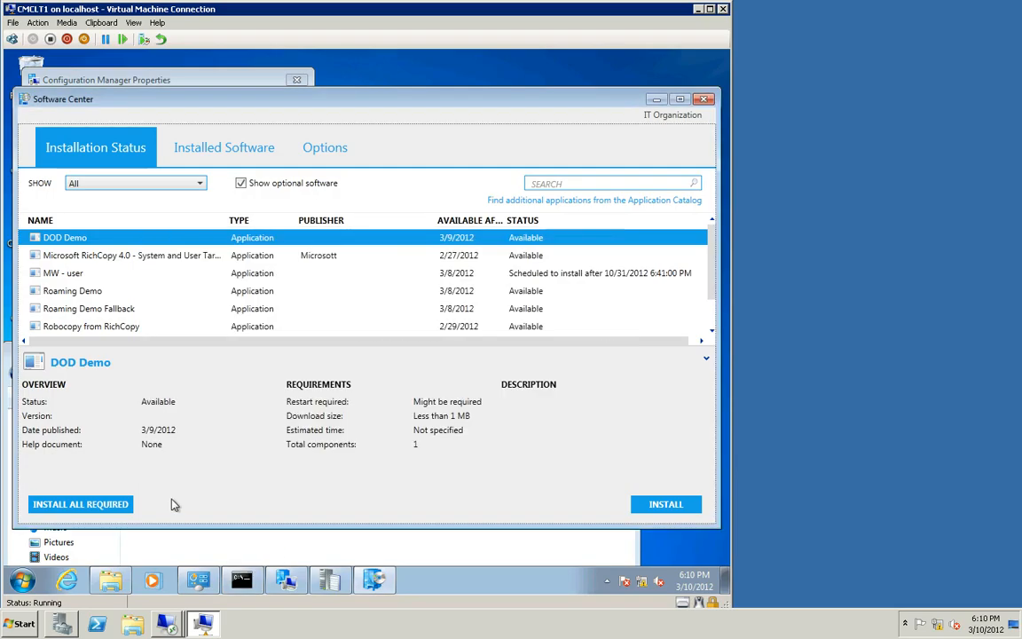
pyautogui.click(283, 579)
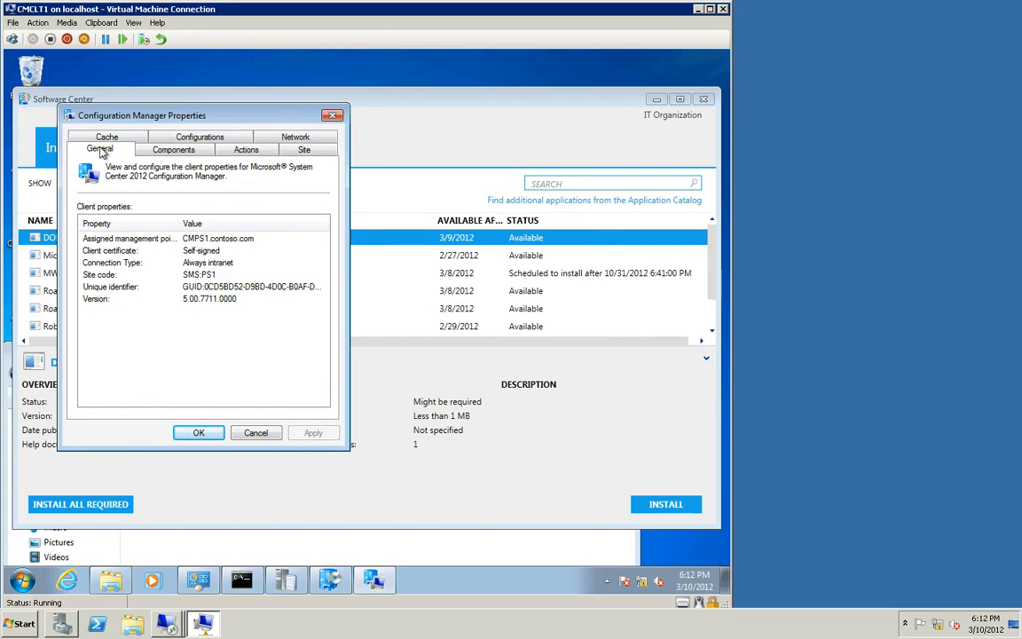
# Step: Review the client's assigned management point and site code in the client properties, then close them
pyautogui.click(159, 240)
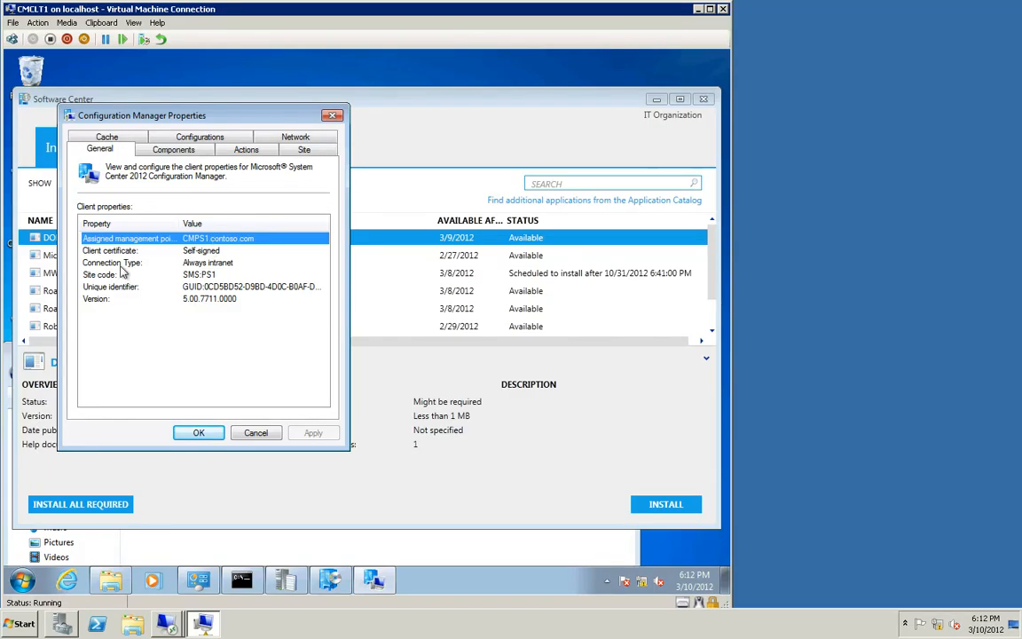
pyautogui.click(167, 274)
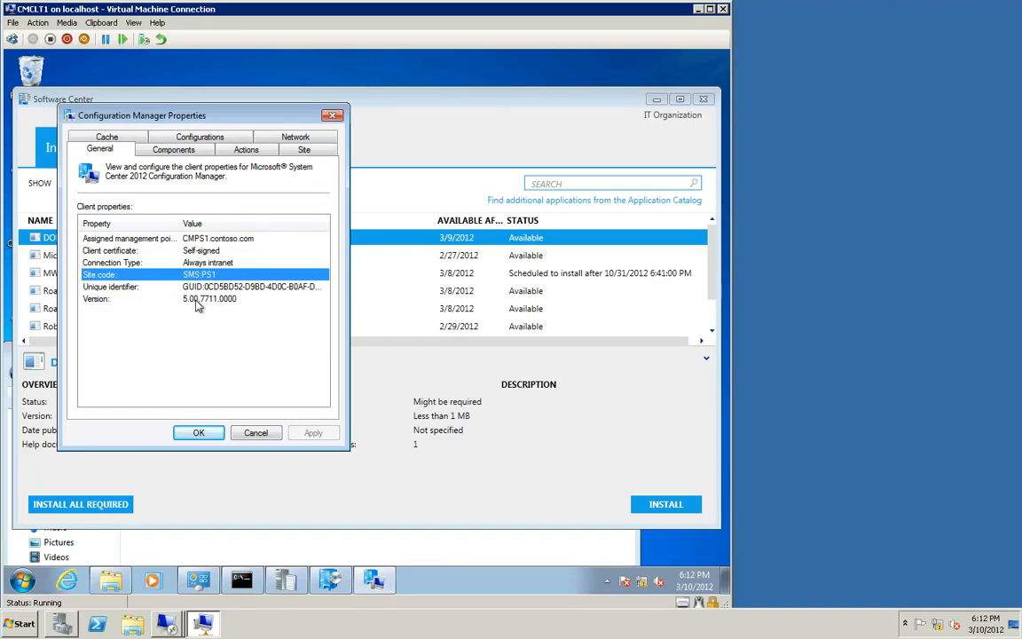
pyautogui.click(218, 437)
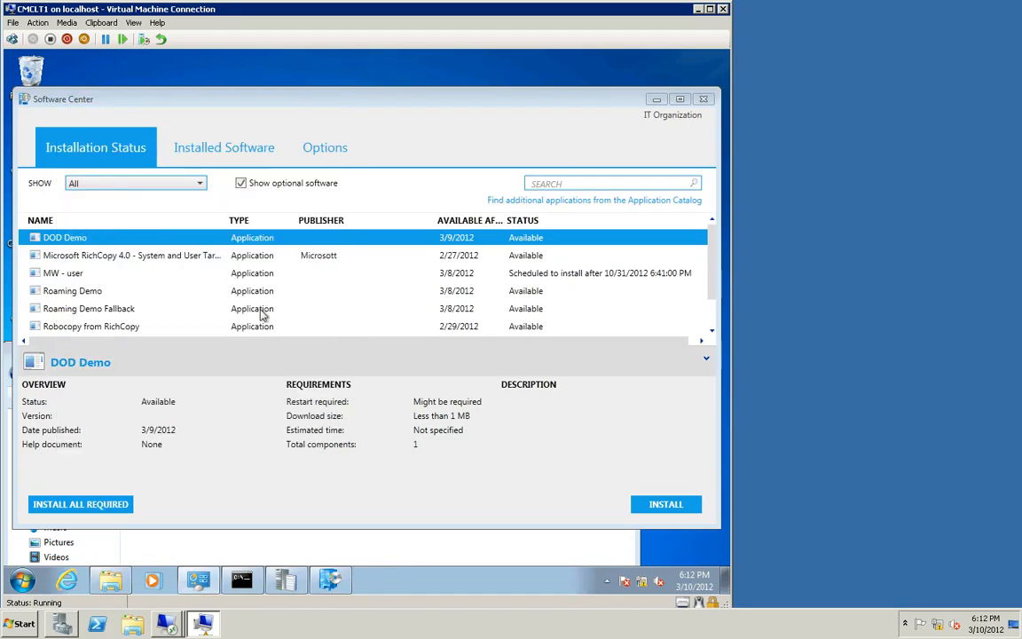
# Step: Close the extra taskbar window and install Roaming Demo from Software Center
pyautogui.click(142, 293)
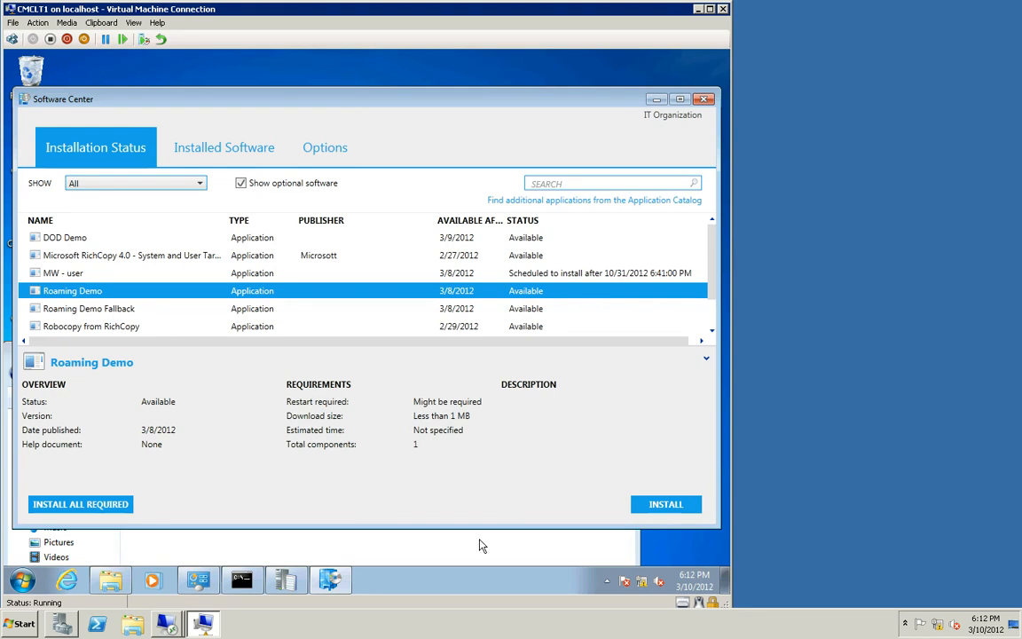
pyautogui.rightClick(292, 581)
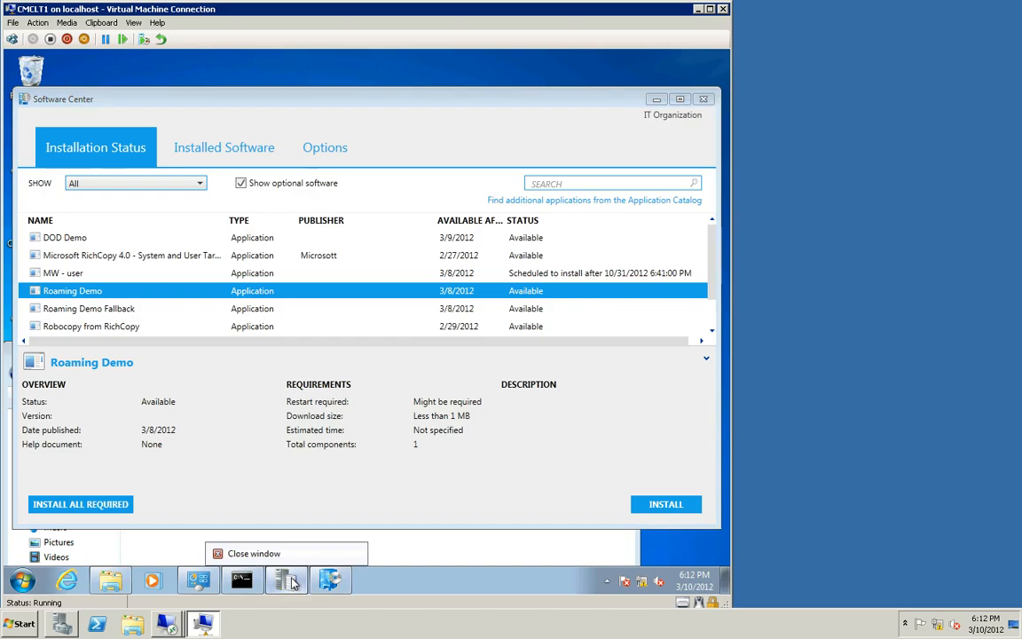
pyautogui.click(282, 555)
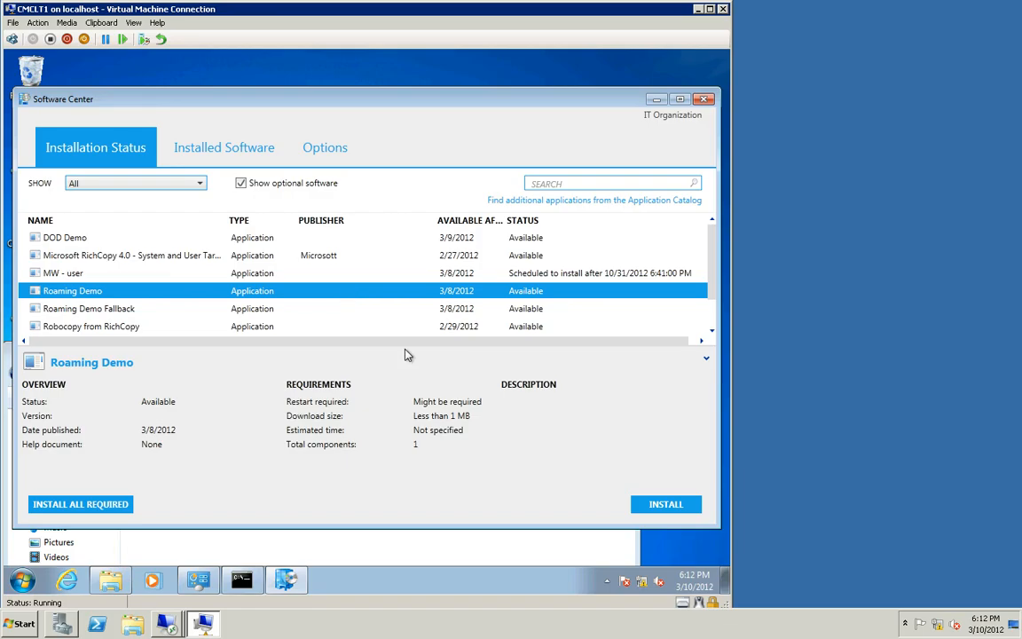
pyautogui.click(662, 503)
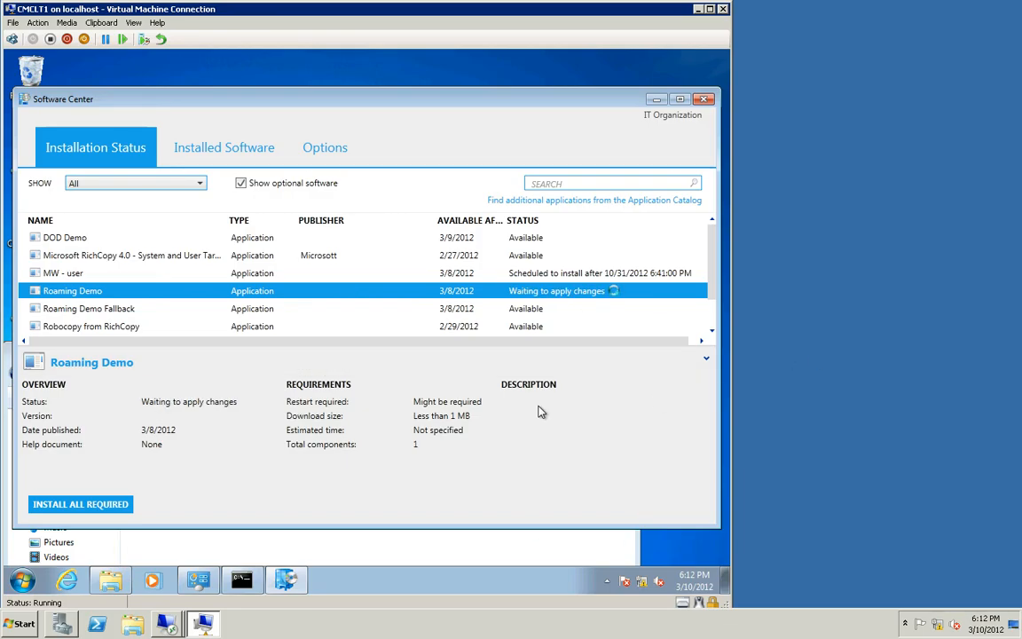
# Step: Go up to the ccmcache folder in Explorer and let the Roaming Demo install script continue
pyautogui.click(122, 585)
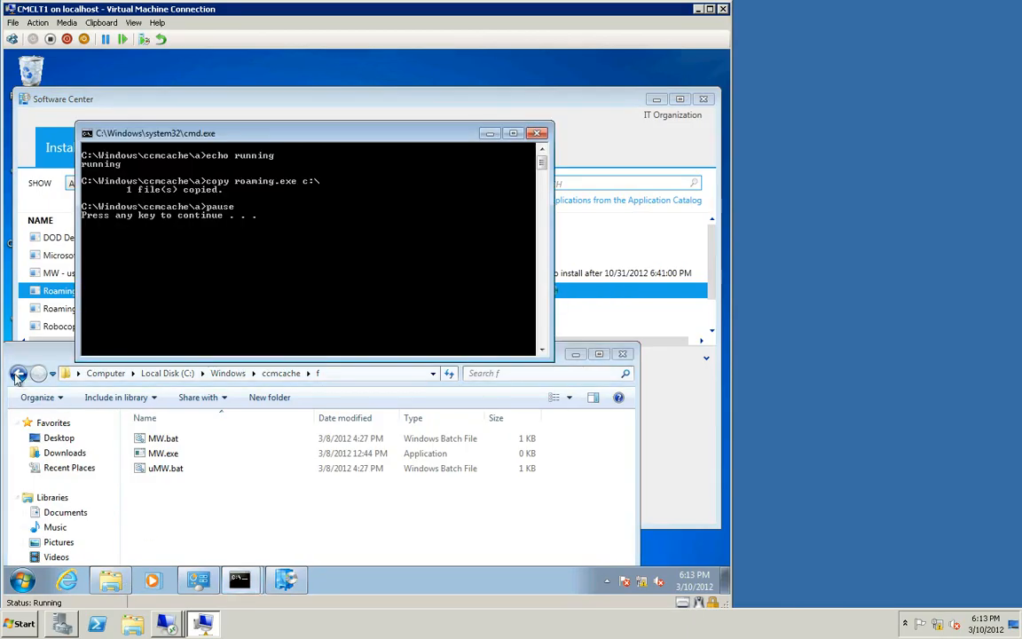
pyautogui.click(17, 373)
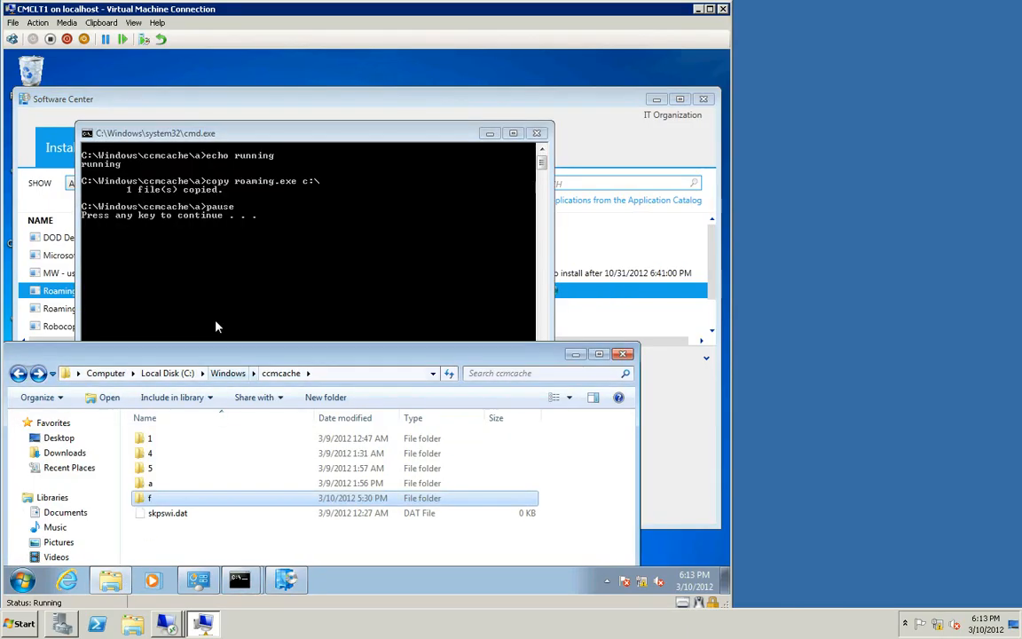
pyautogui.click(276, 315)
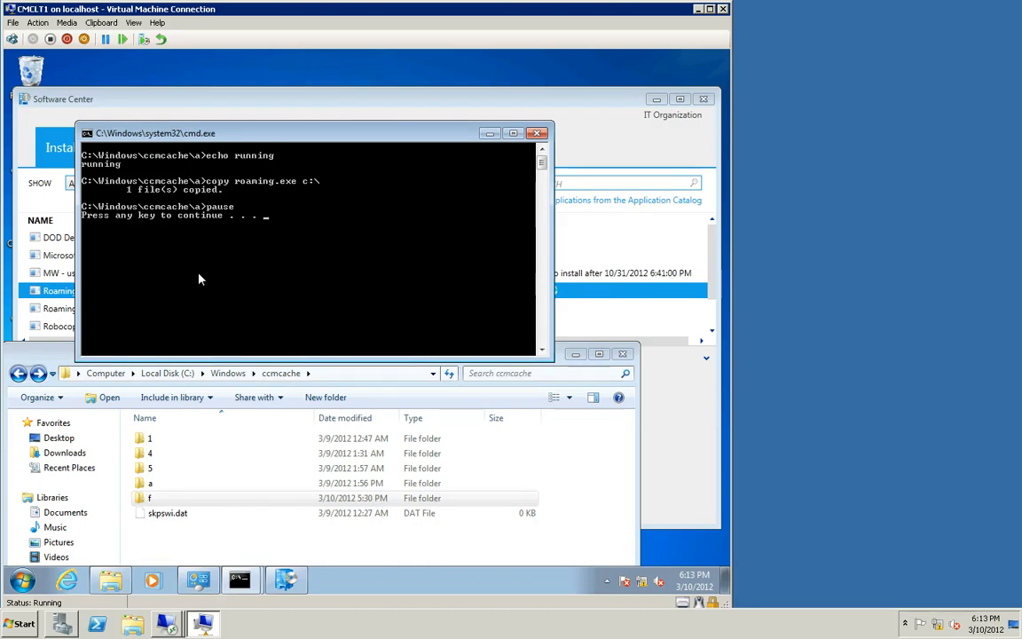
pyautogui.press('Return')
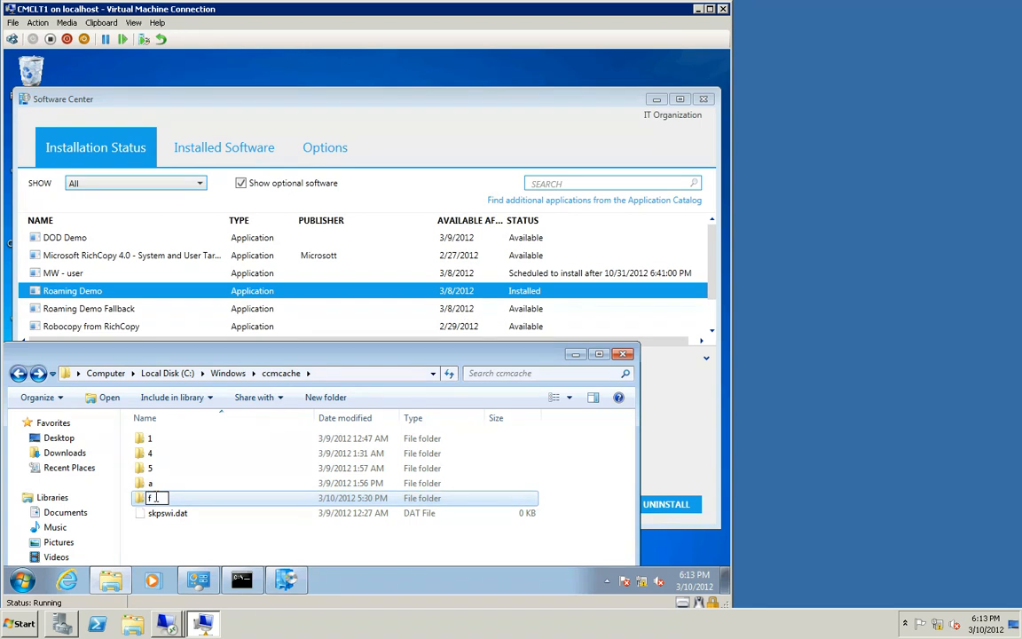
# Step: Uninstall Roaming Demo from Software Center
pyautogui.press('Return')
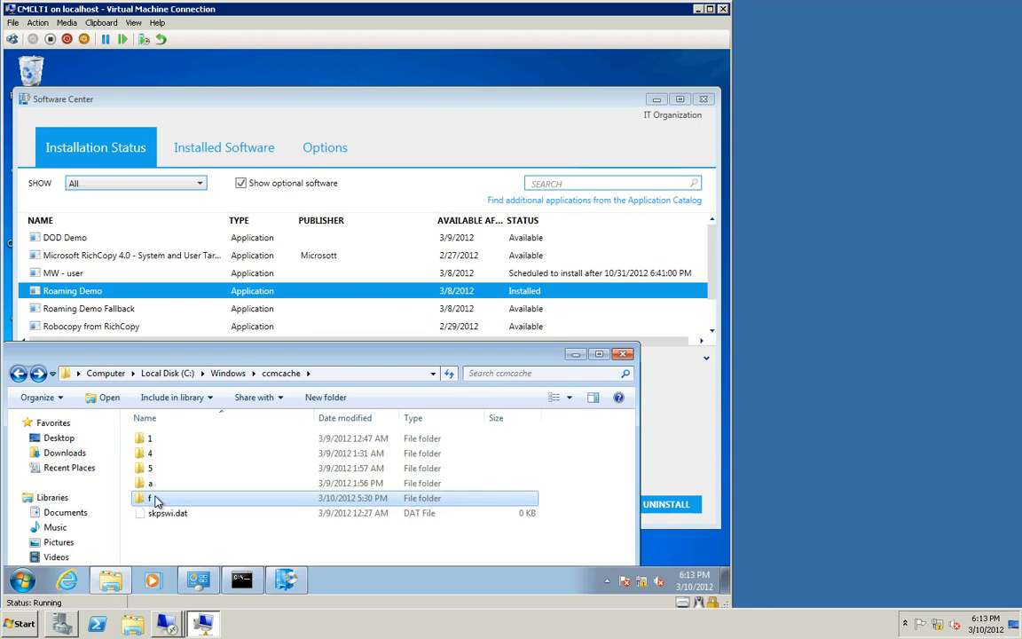
pyautogui.hotkey('shift', 'Up')
pyautogui.hotkey('shift', 'Up')
pyautogui.hotkey('shift', 'Up')
pyautogui.hotkey('shift', 'Up')
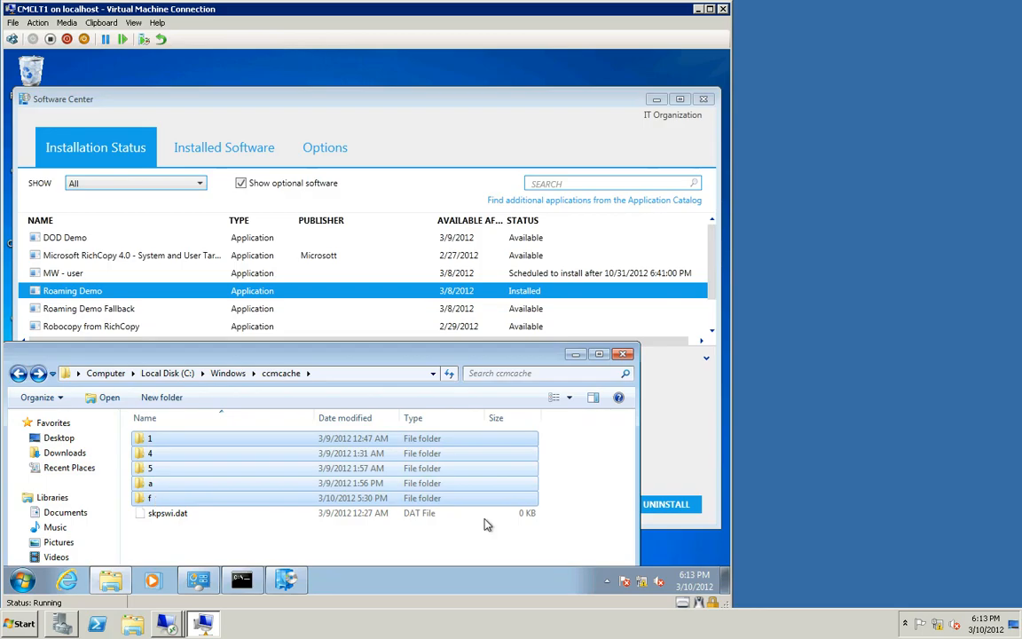
pyautogui.click(661, 505)
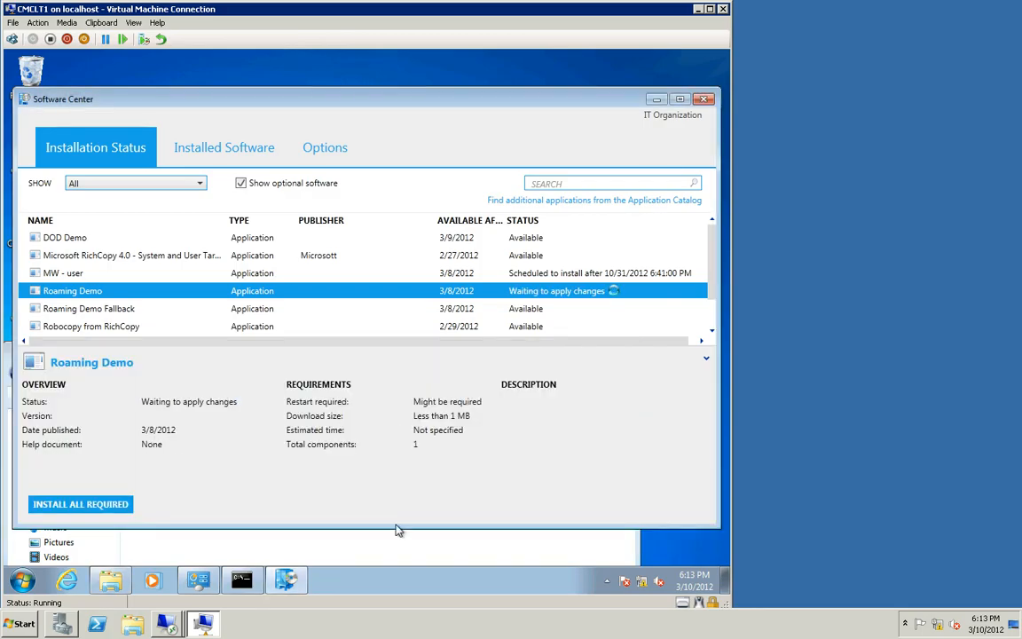
pyautogui.click(404, 554)
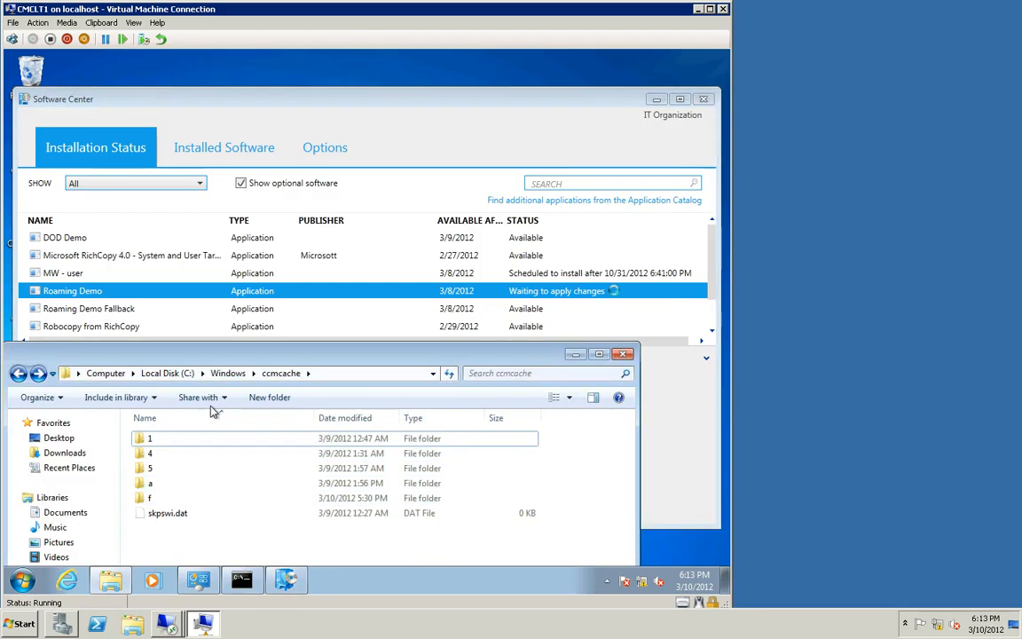
# Step: Delete the folders 1, 4, 5, a and f from the ccmcache folder
pyautogui.click(173, 439)
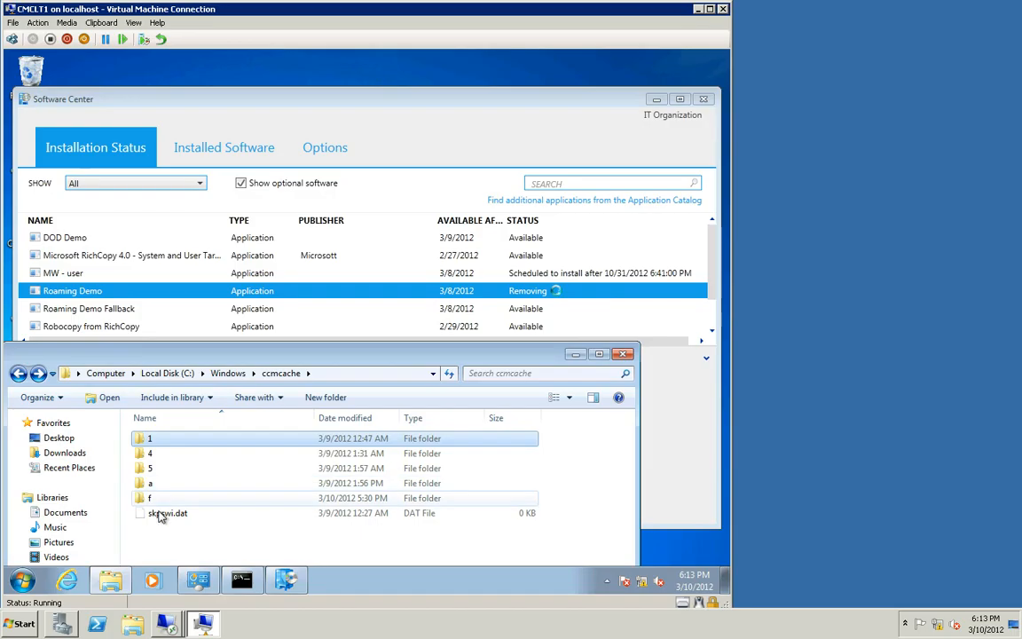
pyautogui.keyDown('shift'); pyautogui.click(160, 502); pyautogui.keyUp('shift')
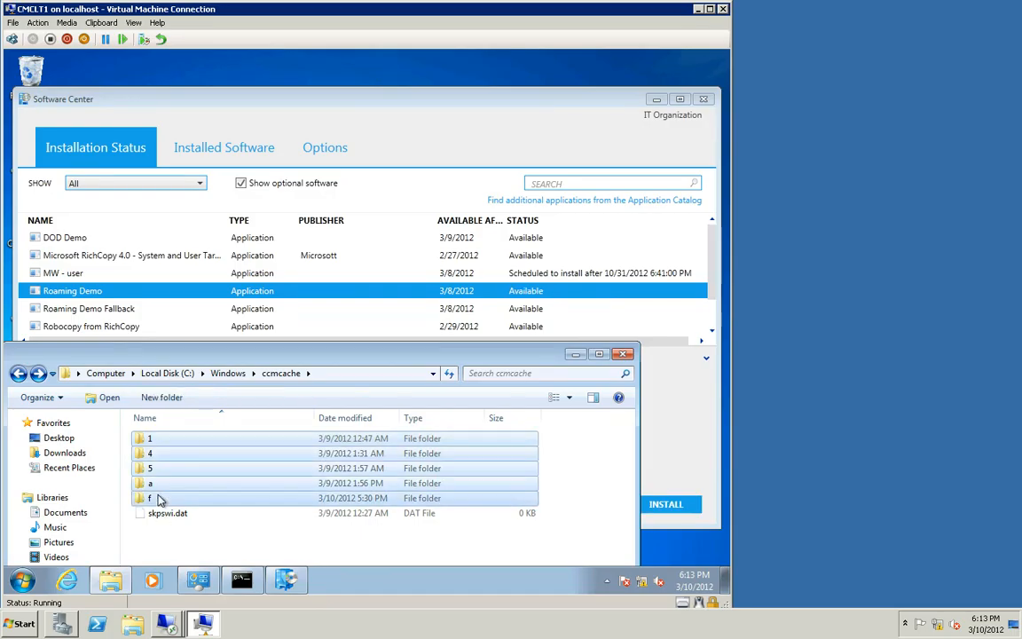
pyautogui.press('Delete')
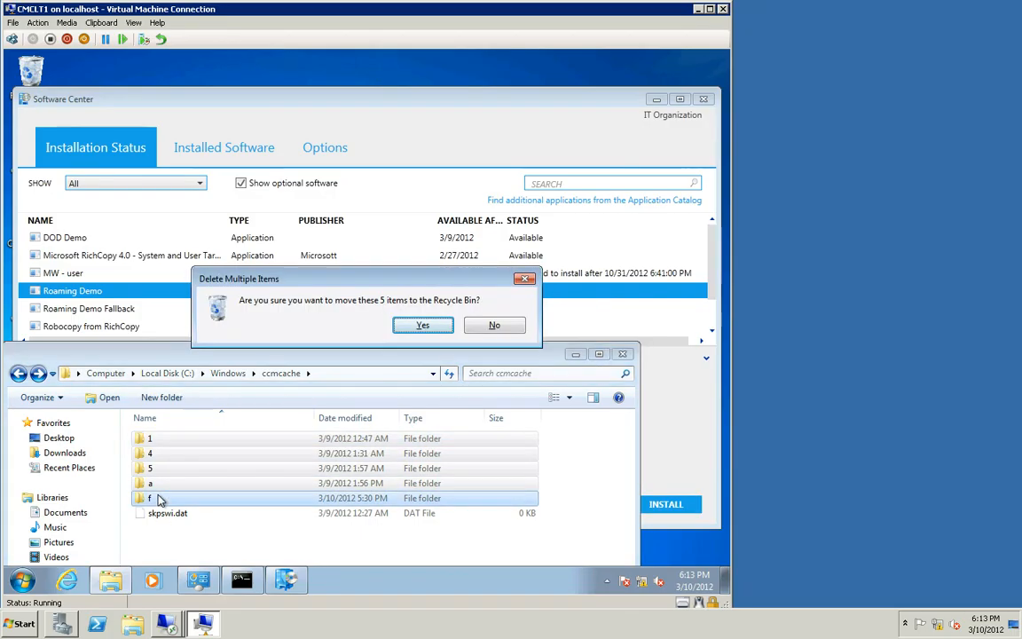
pyautogui.press('Return')
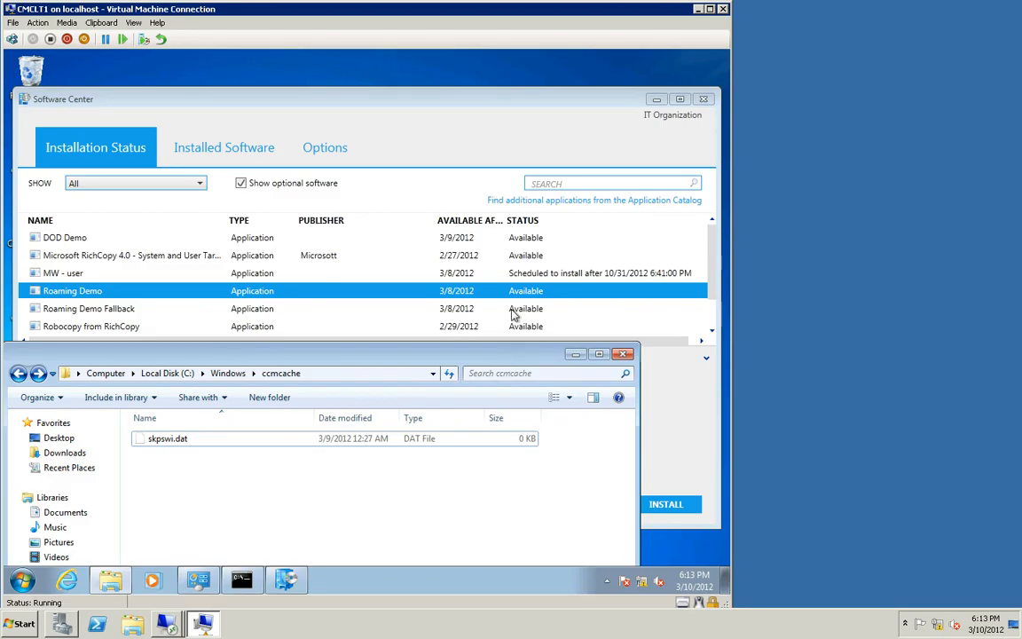
# Step: Install Roaming Demo again and let its install script continue in the command window
pyautogui.click(676, 519)
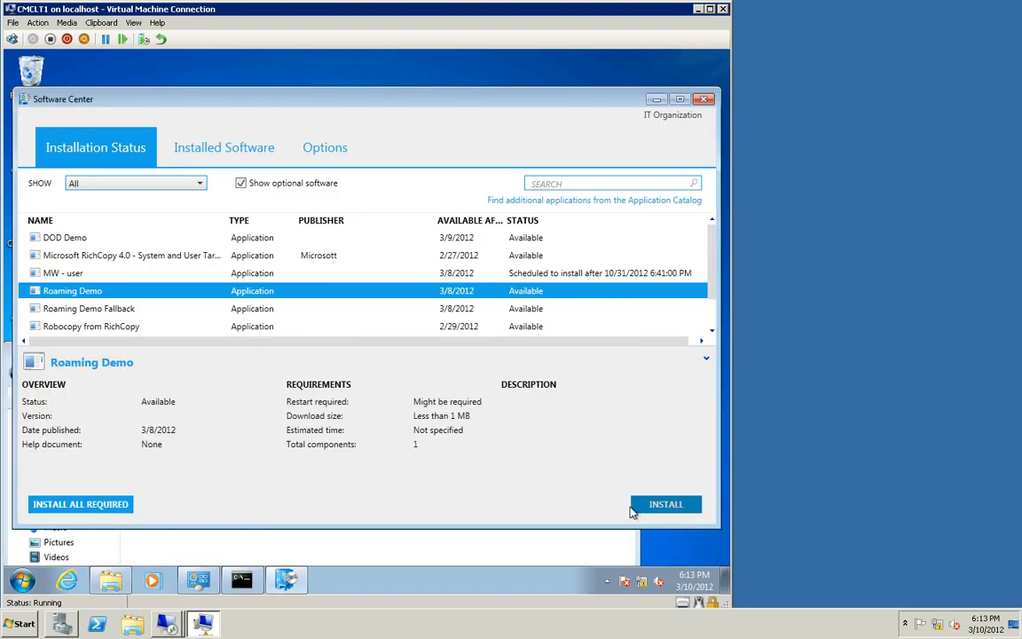
pyautogui.click(633, 511)
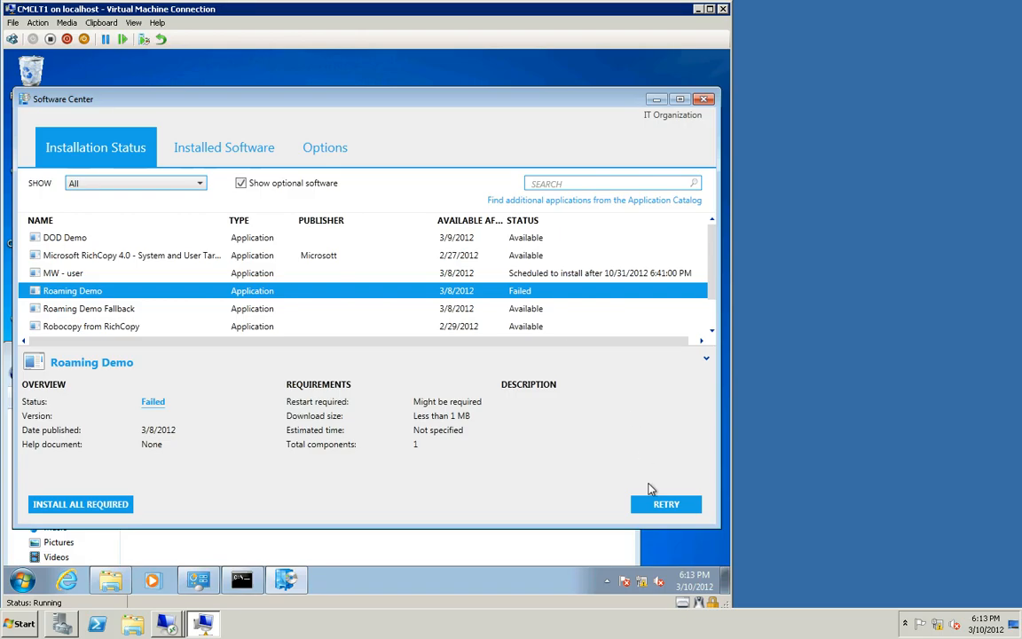
pyautogui.click(515, 548)
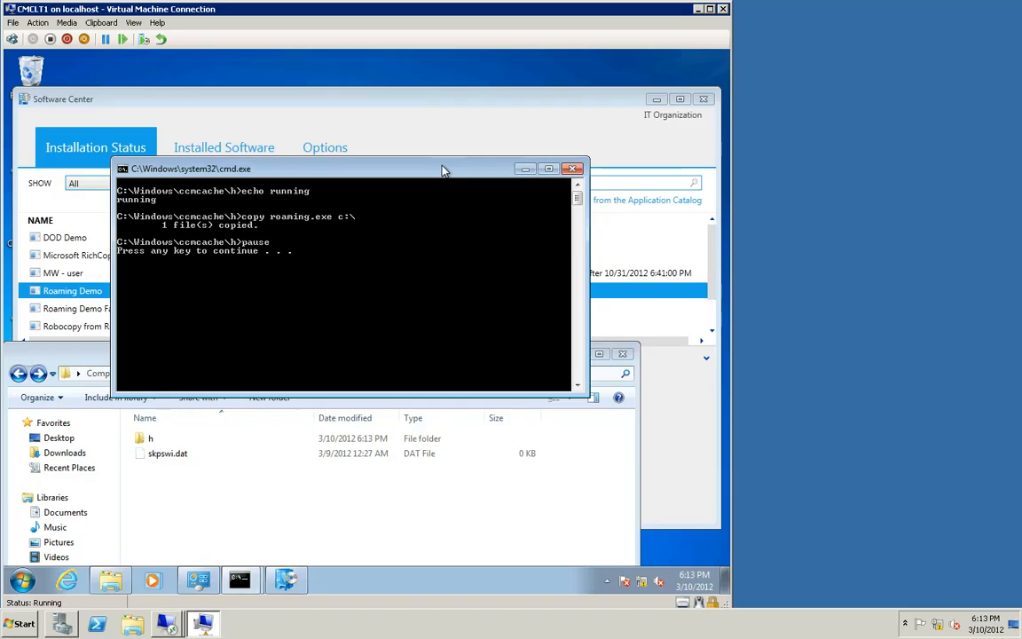
pyautogui.press('Return')
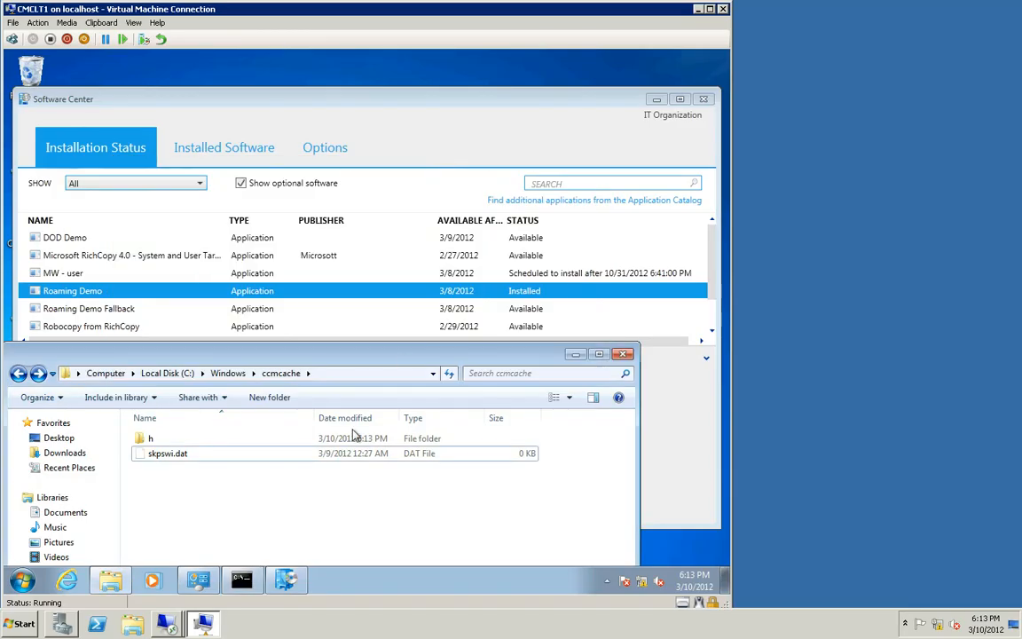
# Step: Open a Computer window and browse to the C:\Windows\CCM\Logs folder
pyautogui.click(103, 587)
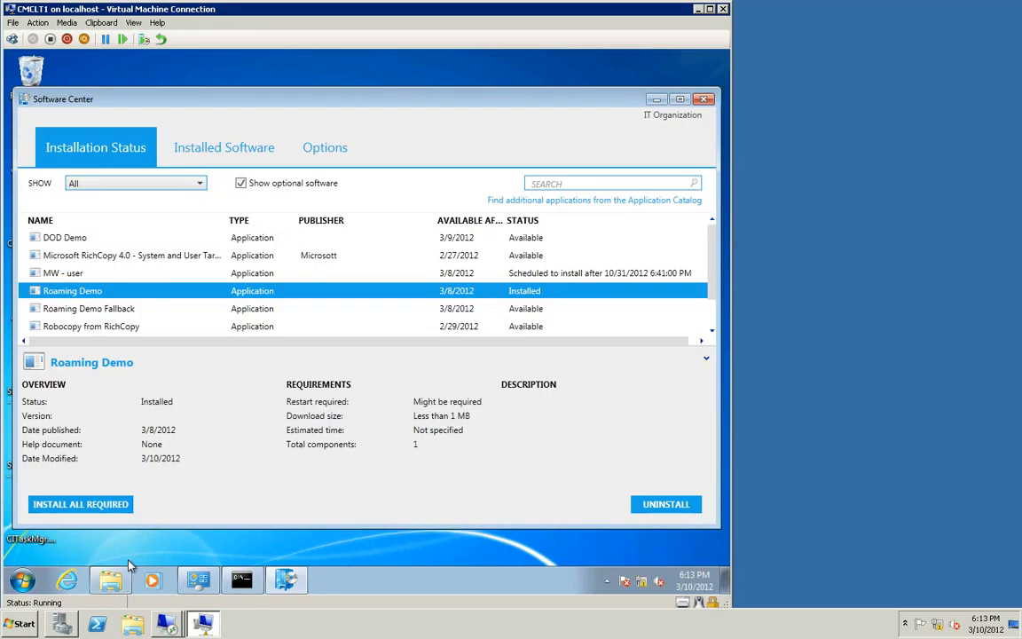
pyautogui.click(115, 581)
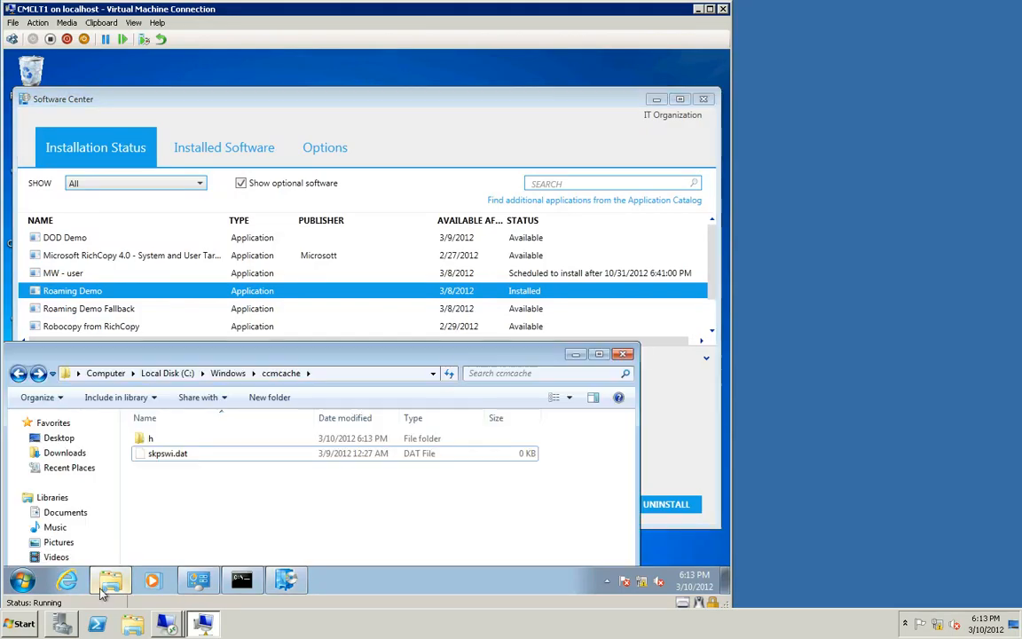
pyautogui.click(22, 582)
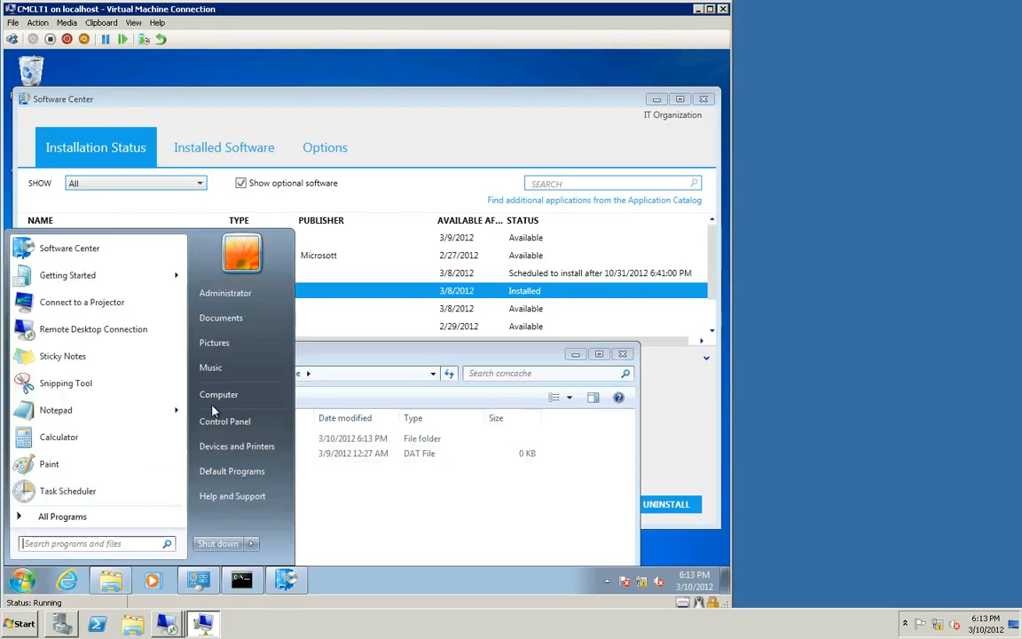
pyautogui.click(218, 396)
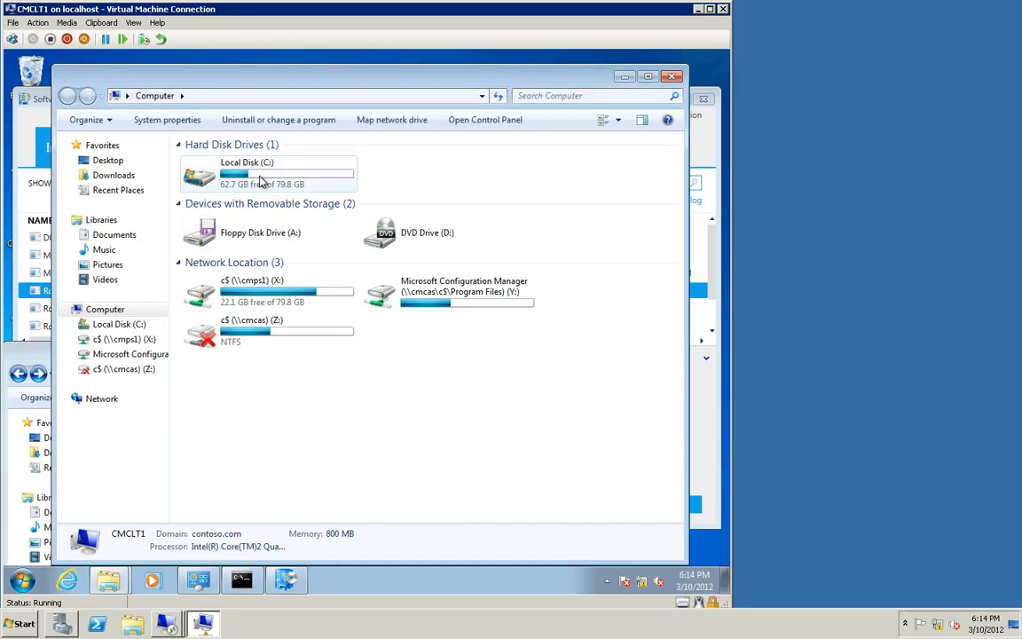
pyautogui.click(260, 180)
pyautogui.doubleClick(260, 180)
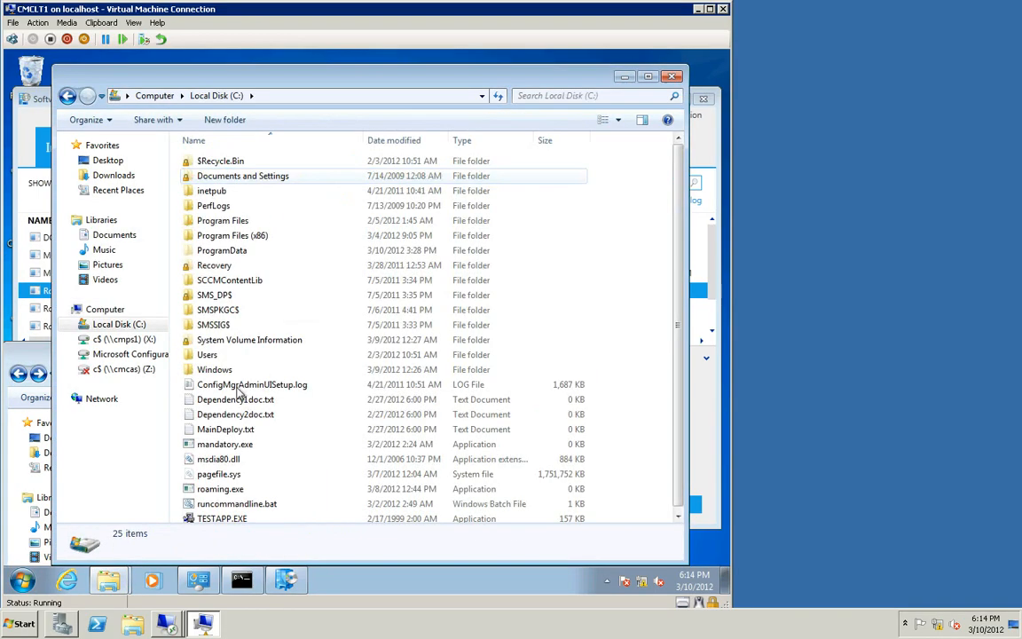
pyautogui.doubleClick(213, 370)
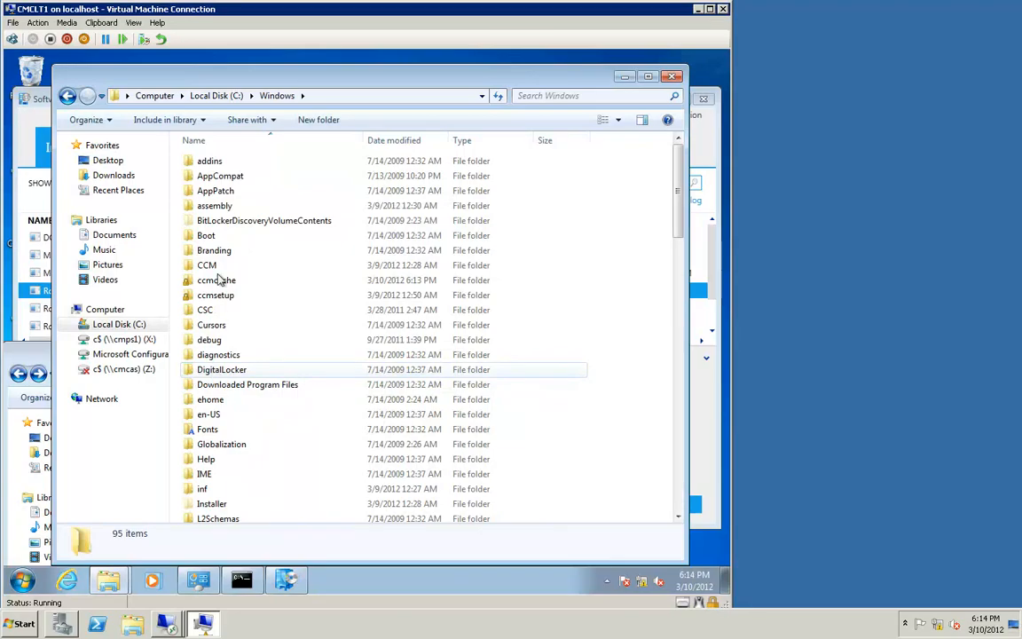
pyautogui.doubleClick(213, 266)
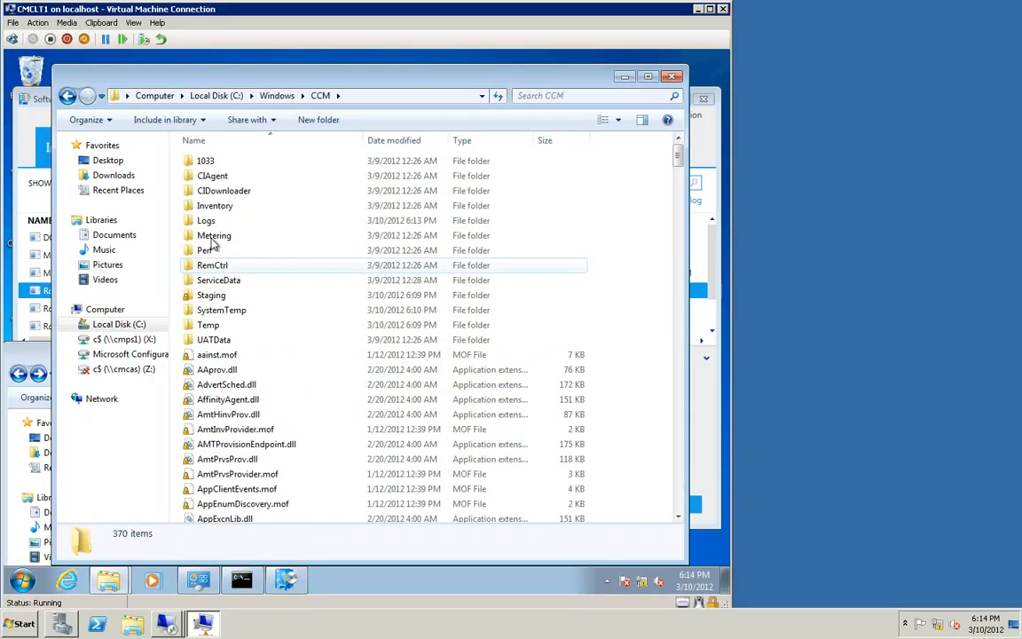
pyautogui.doubleClick(213, 222)
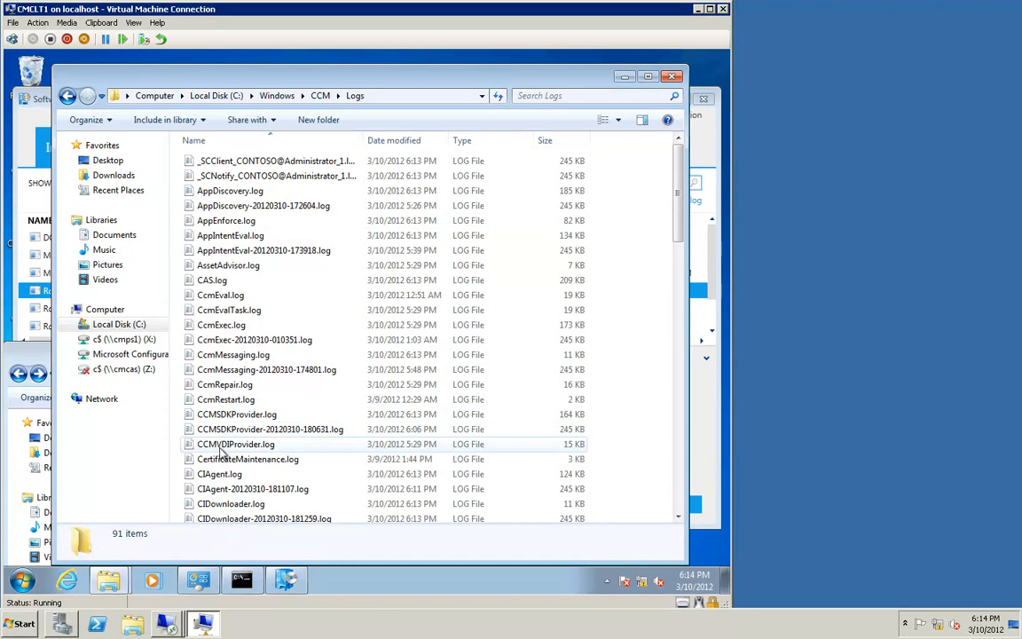
# Step: Open ContentTransferManager.log from the Logs folder in the trace log tool
pyautogui.scroll(-2, 222, 459)
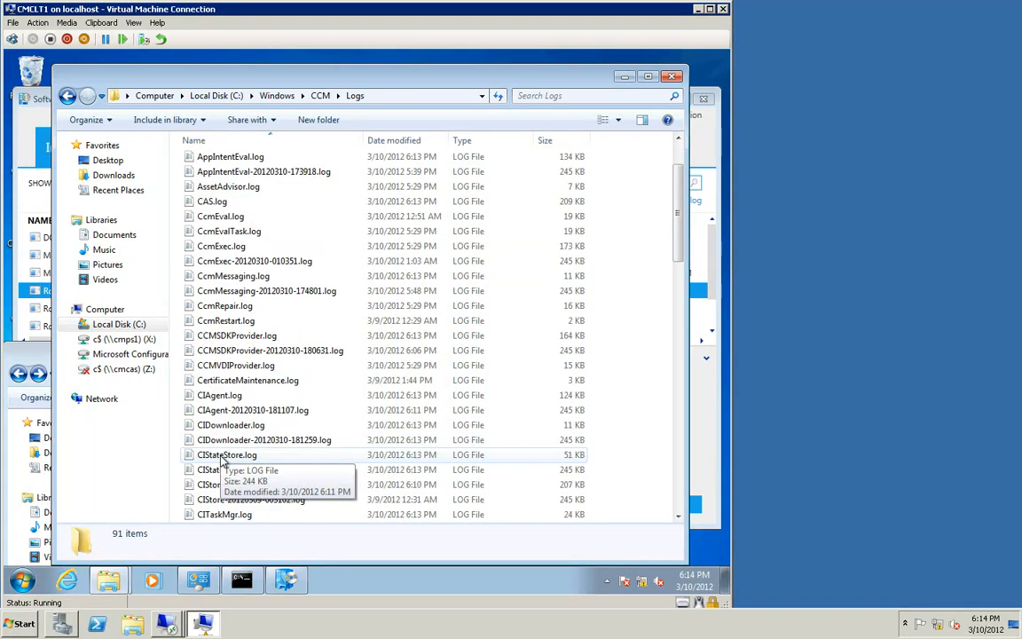
pyautogui.scroll(-2, 222, 459)
pyautogui.scroll(-1, 222, 458)
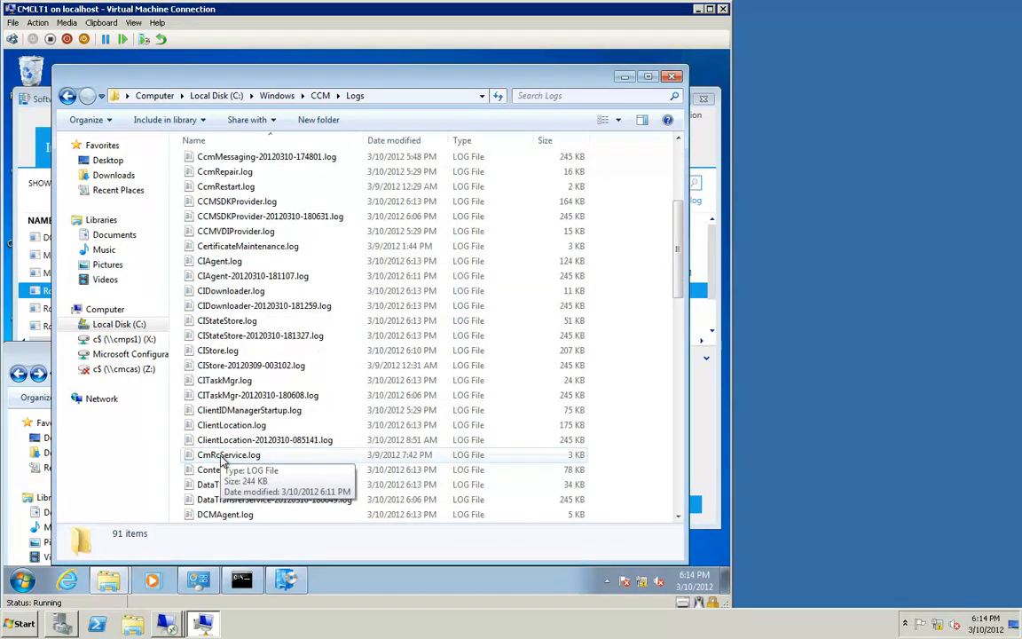
pyautogui.scroll(-1, 222, 459)
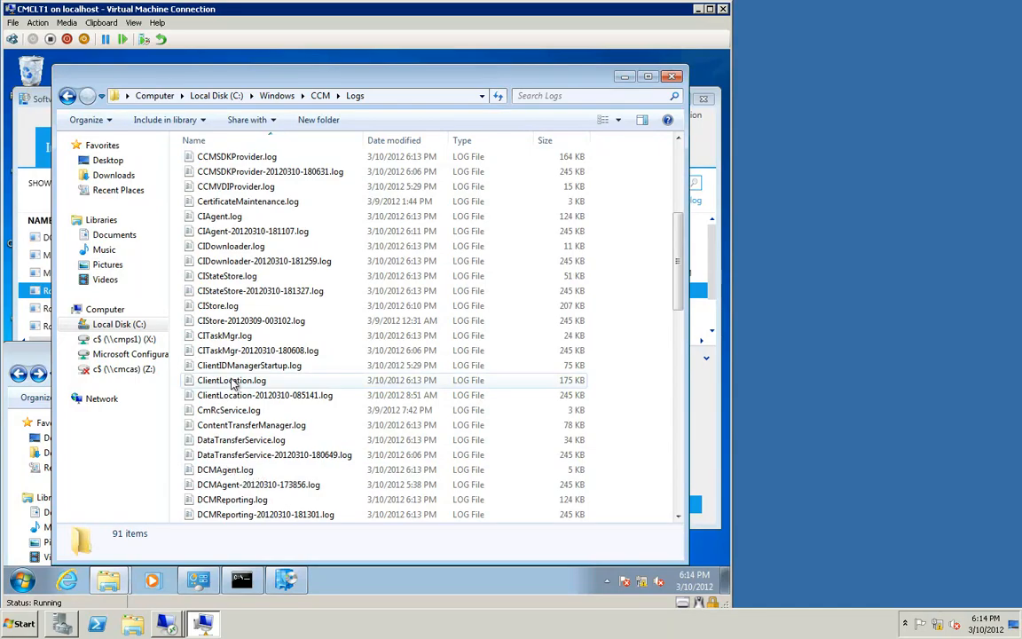
pyautogui.click(226, 426)
pyautogui.doubleClick(226, 426)
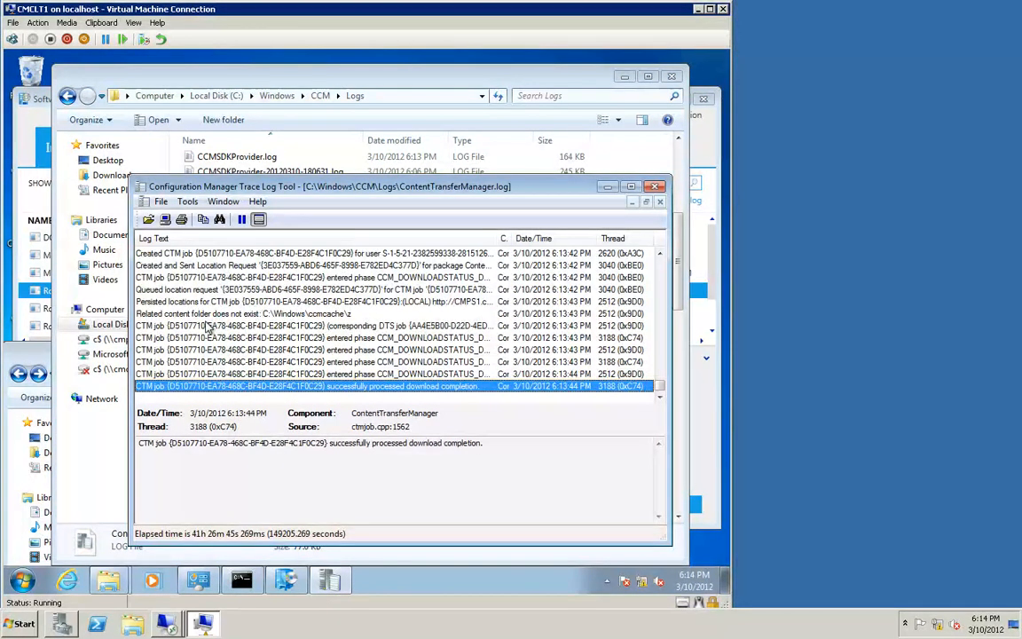
# Step: Examine the CTM job's download source URL and content folder name in ContentTransferManager.log
pyautogui.click(204, 326)
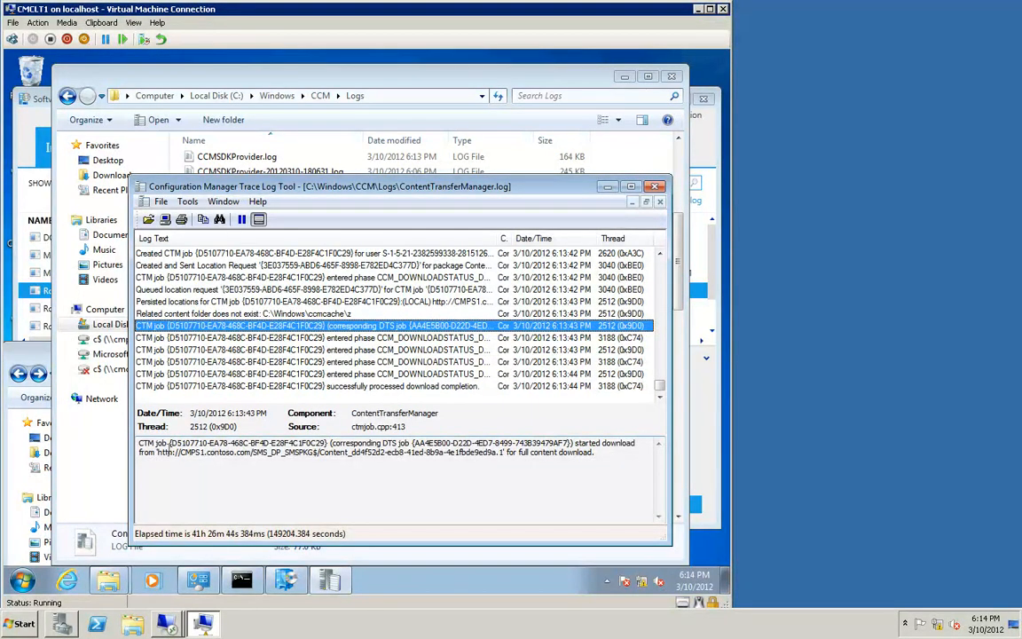
pyautogui.moveTo(158, 452); pyautogui.dragTo(383, 457)
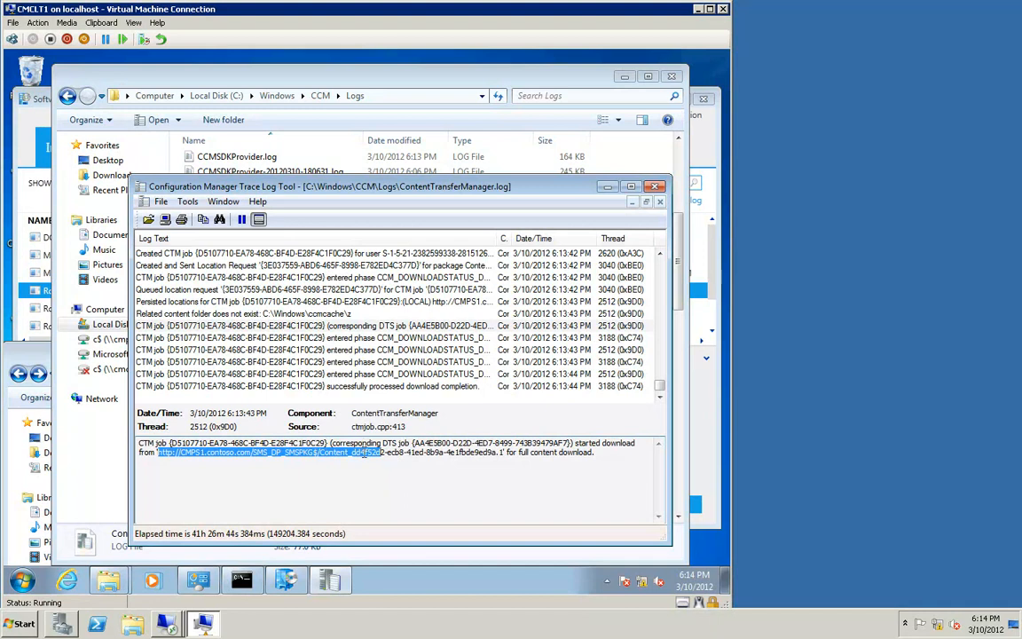
pyautogui.click(324, 455)
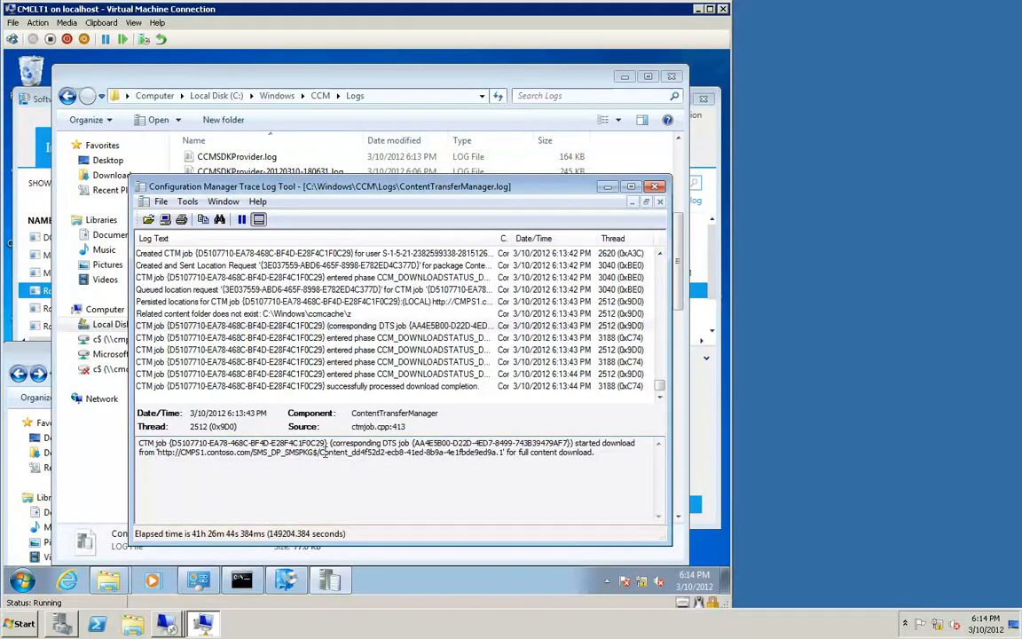
pyautogui.moveTo(320, 452); pyautogui.dragTo(385, 457)
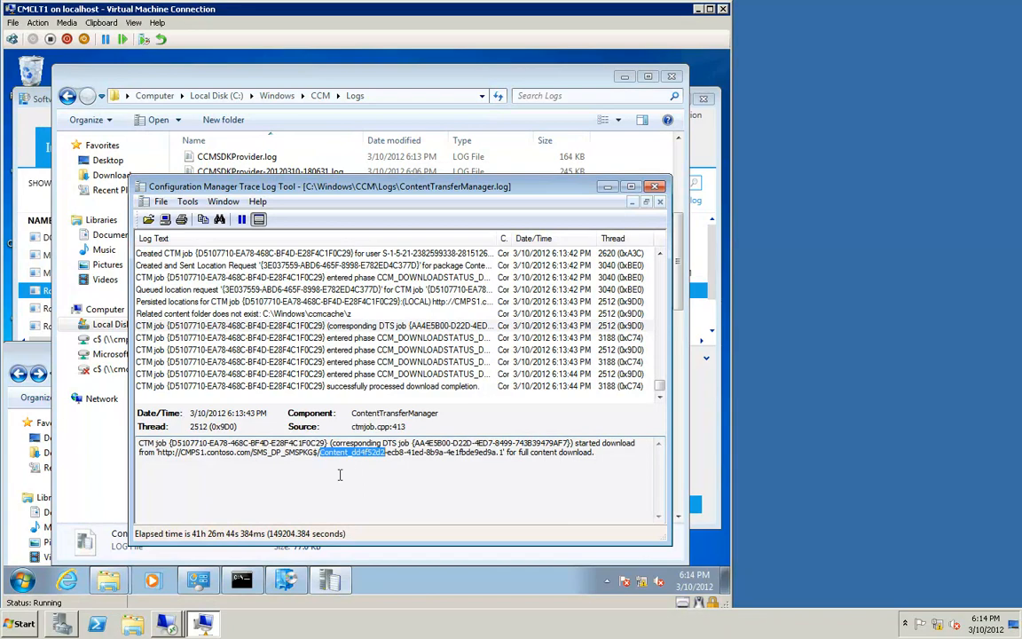
# Step: Compare it with the content ID of Roaming Demo's deployment type in the Configuration Manager console
pyautogui.moveTo(161, 626)
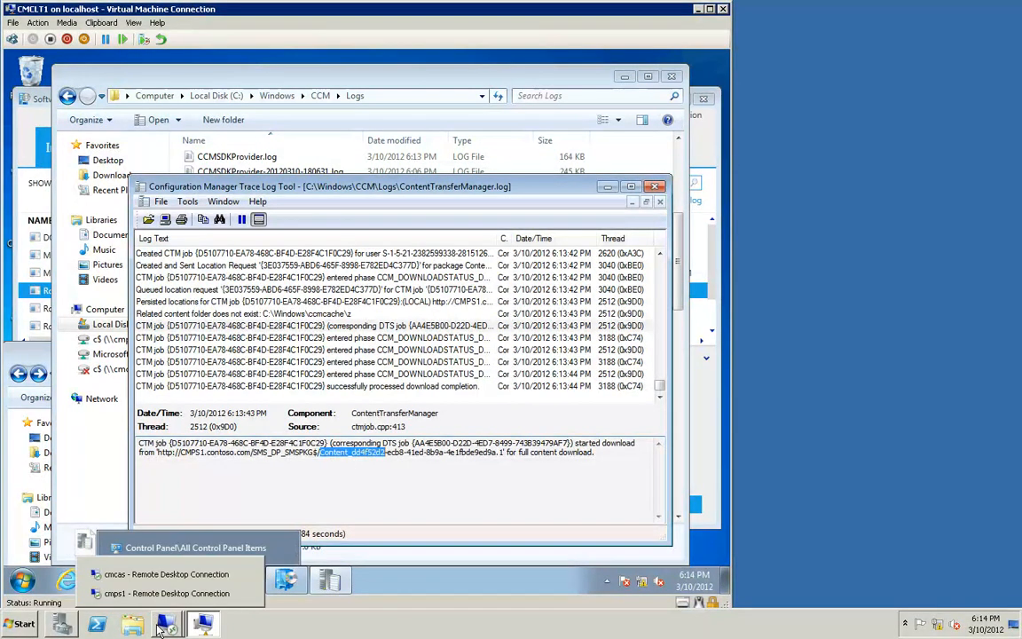
pyautogui.click(151, 577)
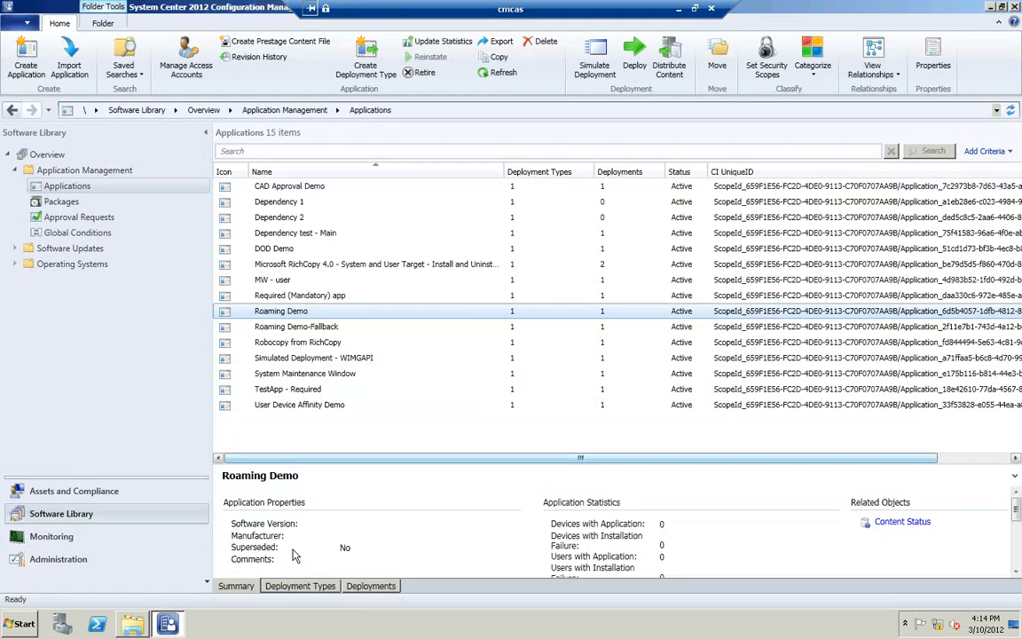
pyautogui.click(300, 589)
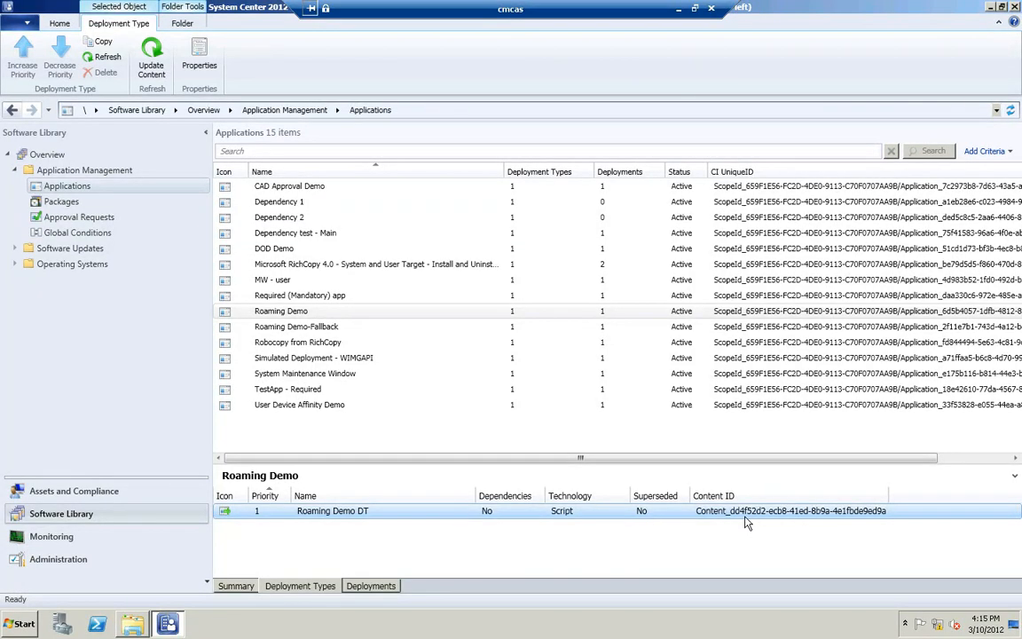
pyautogui.click(675, 12)
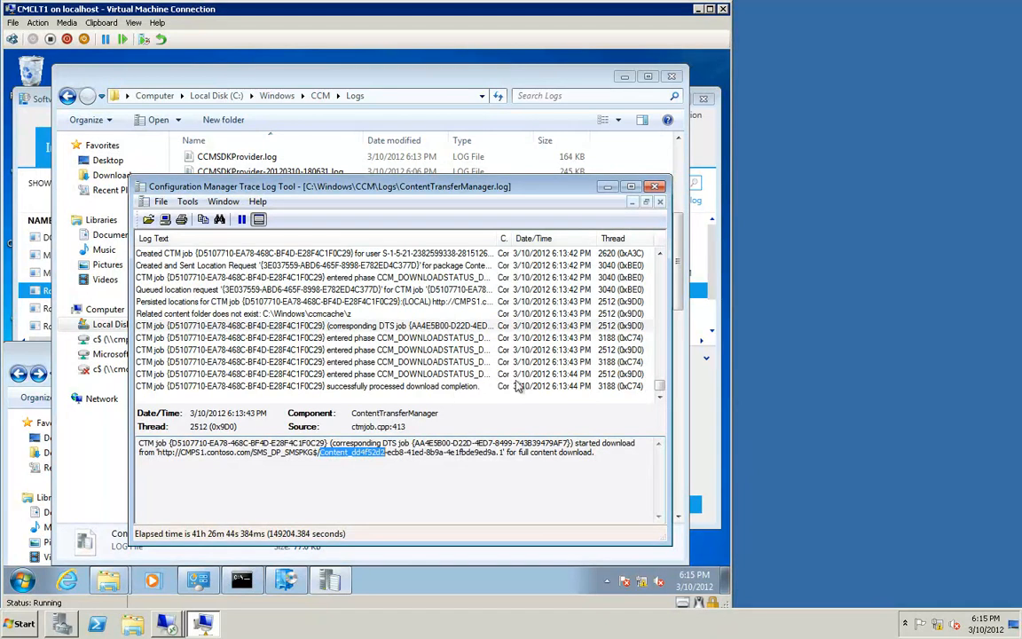
# Step: Close the log windows and uninstall Roaming Demo from Software Center
pyautogui.click(608, 187)
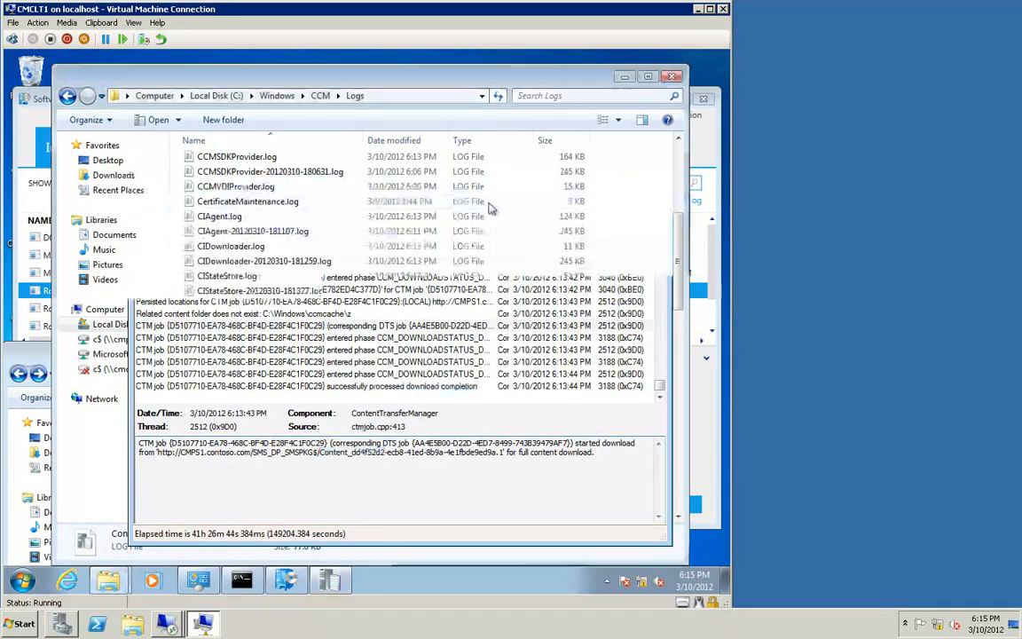
pyautogui.click(624, 77)
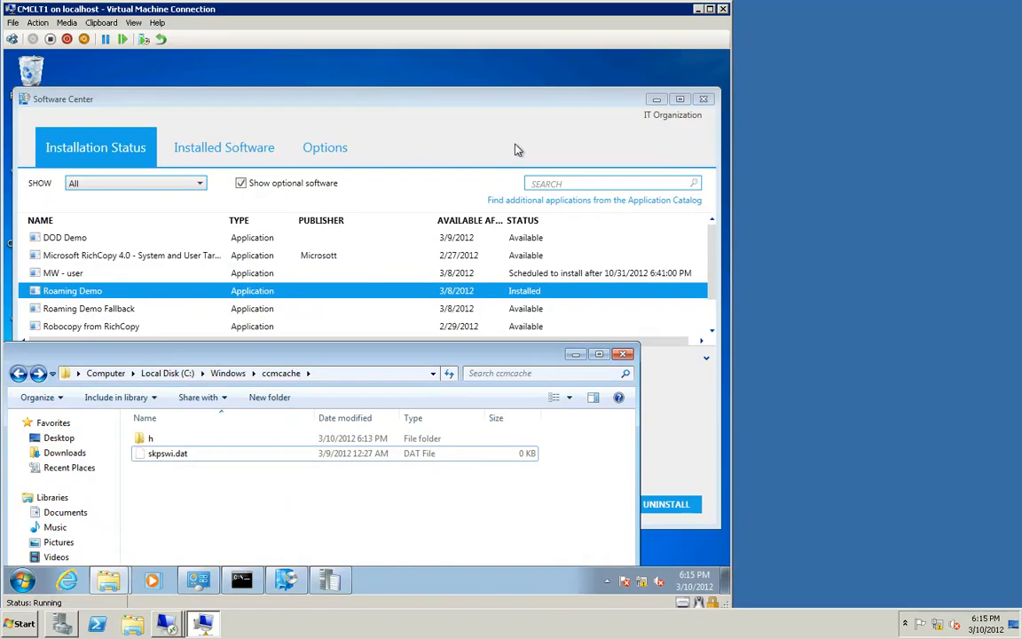
pyautogui.click(665, 504)
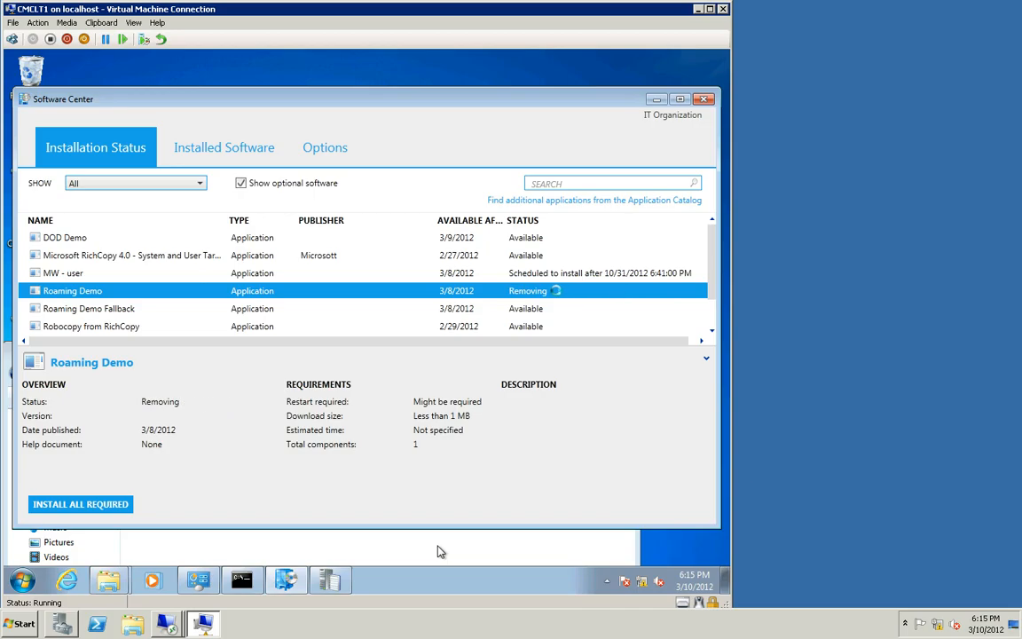
pyautogui.click(441, 551)
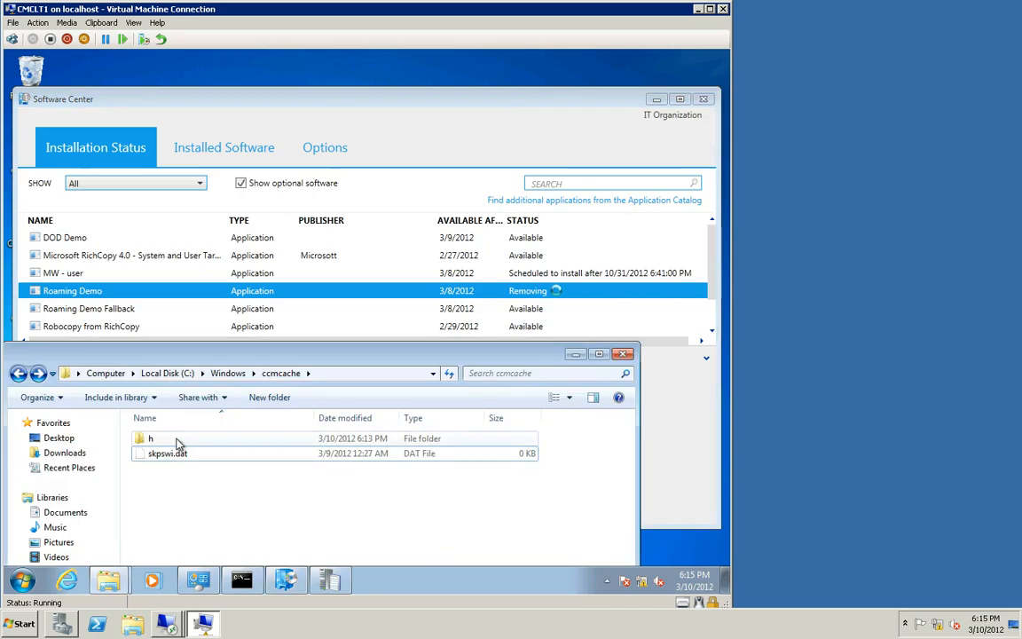
# Step: Delete the h folder from the ccmcache folder
pyautogui.click(178, 440)
pyautogui.press('Delete')
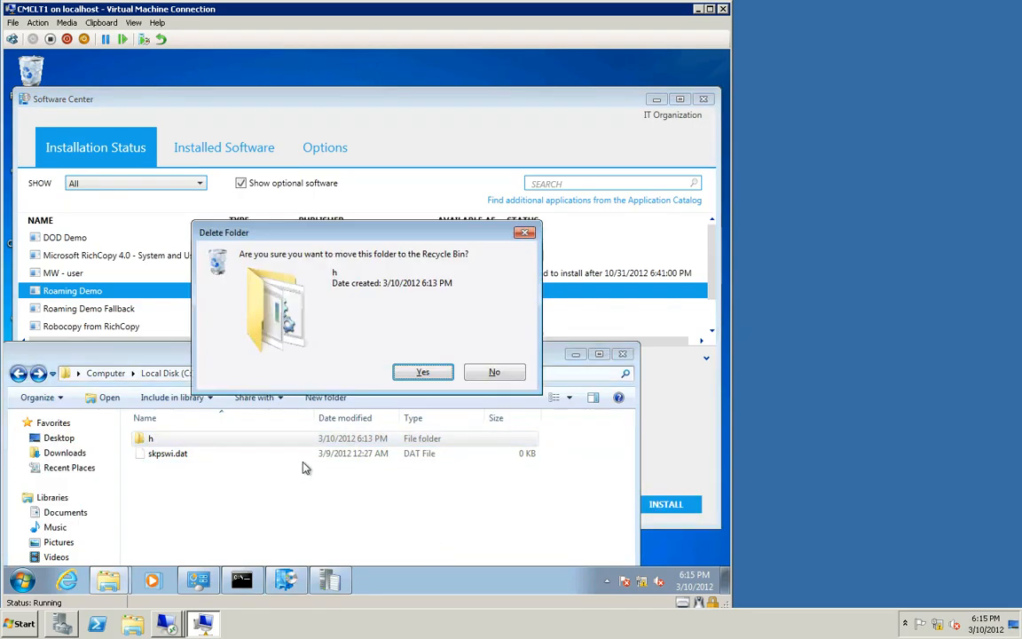
pyautogui.press('Return')
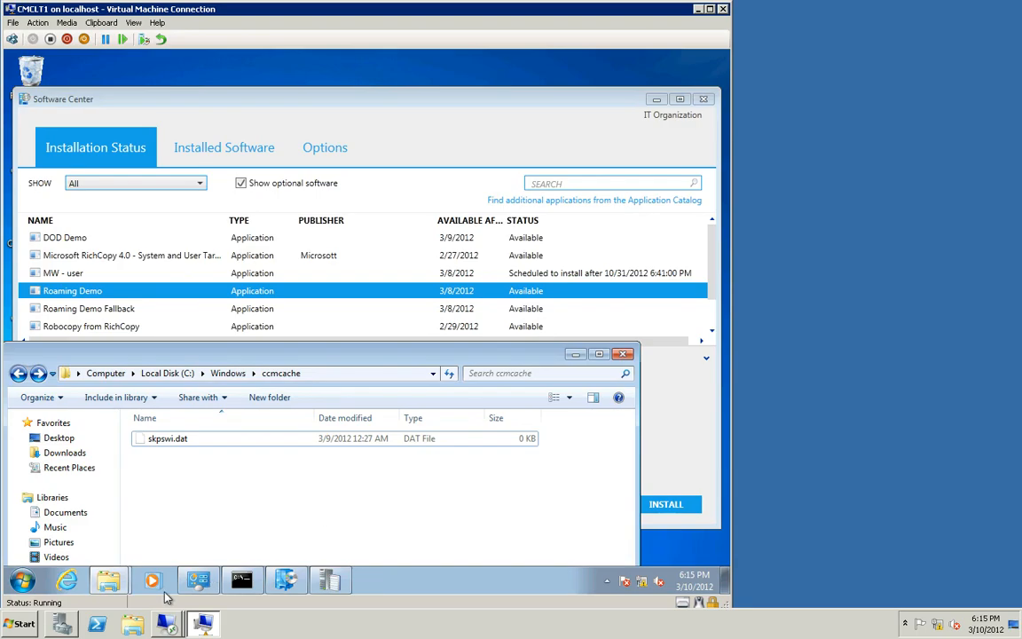
# Step: Change the Local Area Connection's IPv4 address to 192.168.0.41 in the adapter properties
pyautogui.click(199, 581)
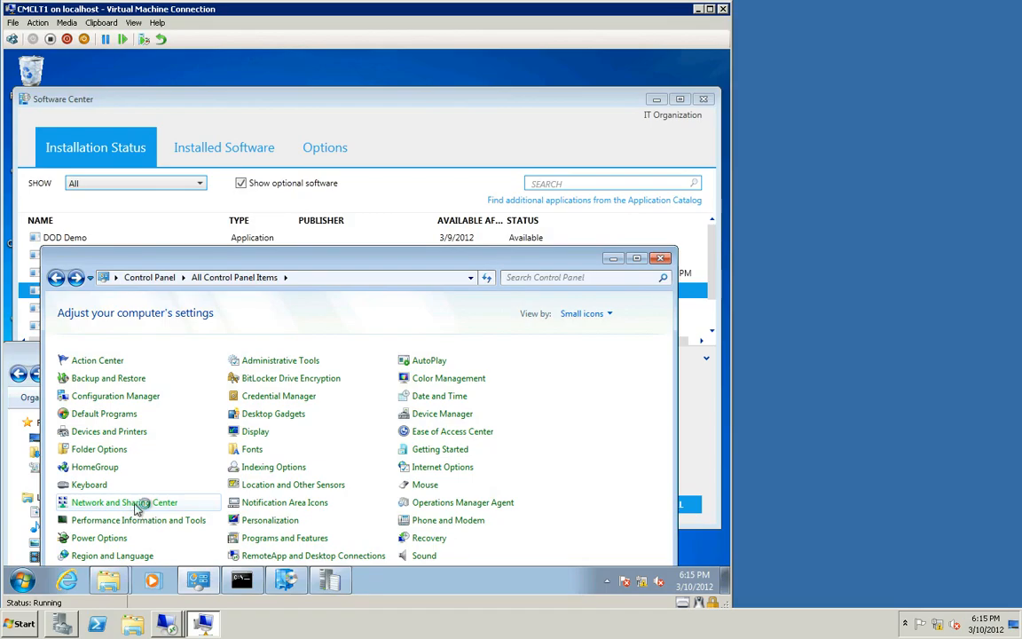
pyautogui.click(135, 504)
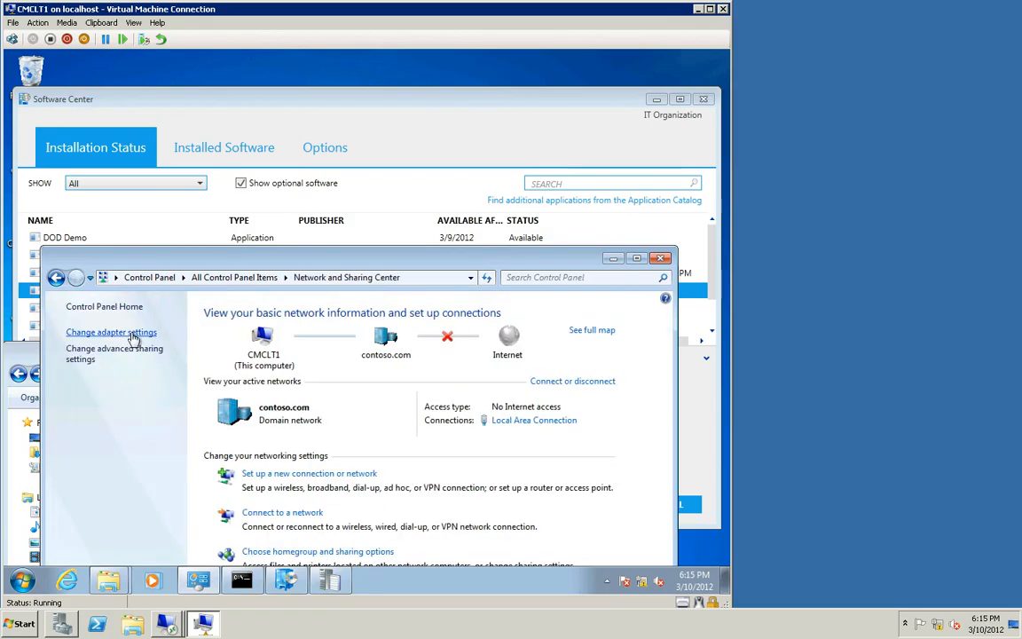
pyautogui.click(133, 332)
pyautogui.rightClick(152, 351)
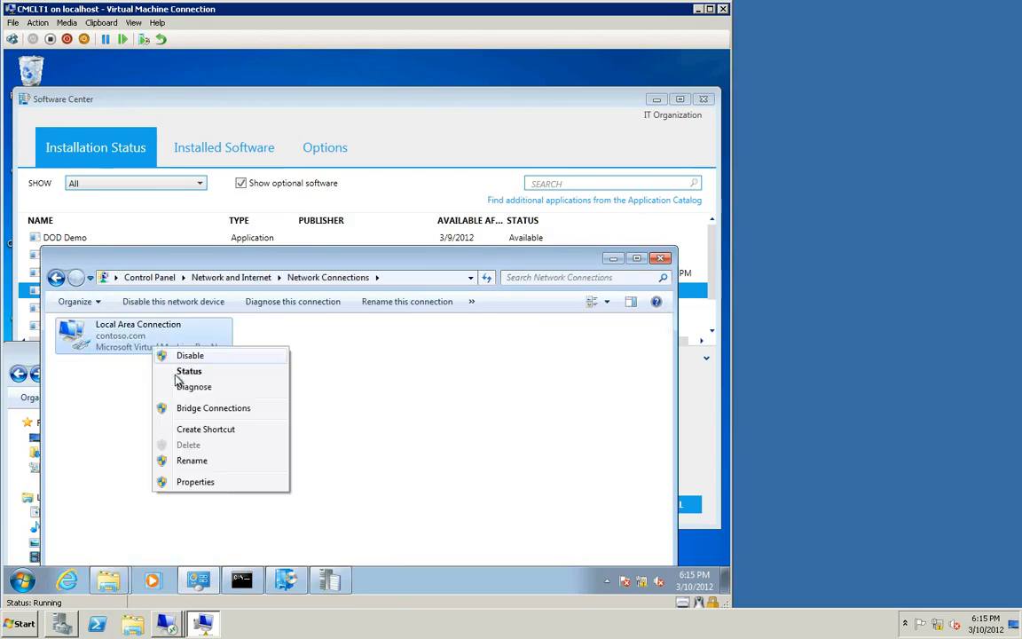
pyautogui.click(219, 486)
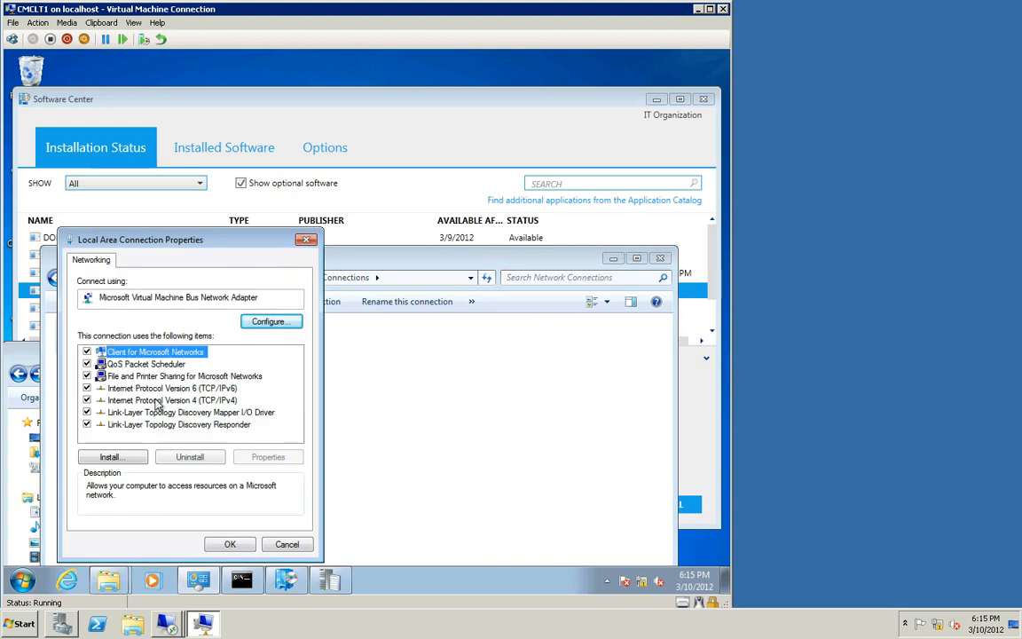
pyautogui.click(161, 400)
pyautogui.click(266, 456)
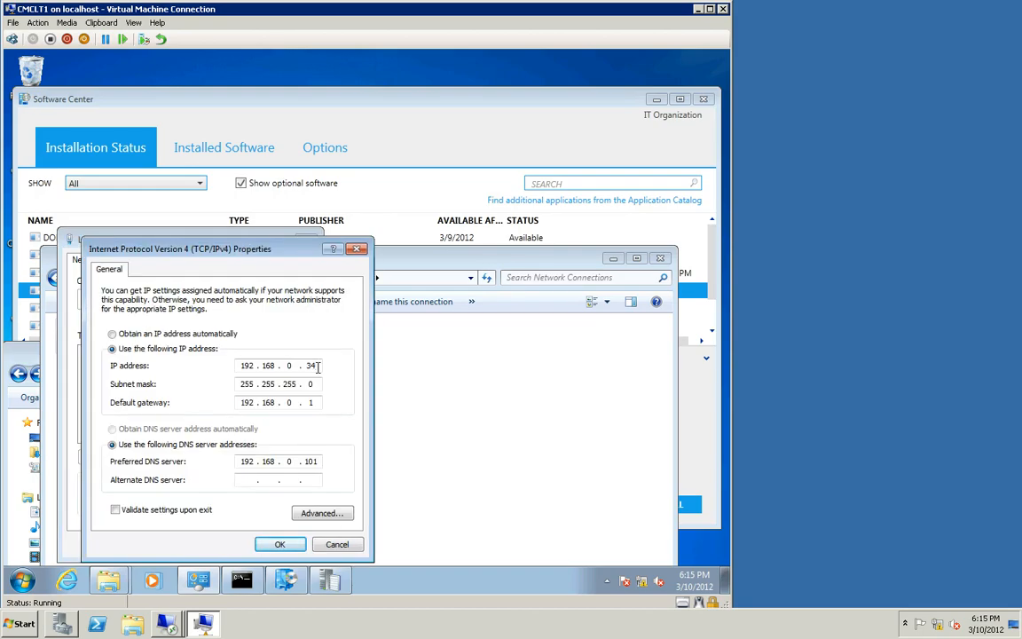
pyautogui.write('41')
pyautogui.click(279, 544)
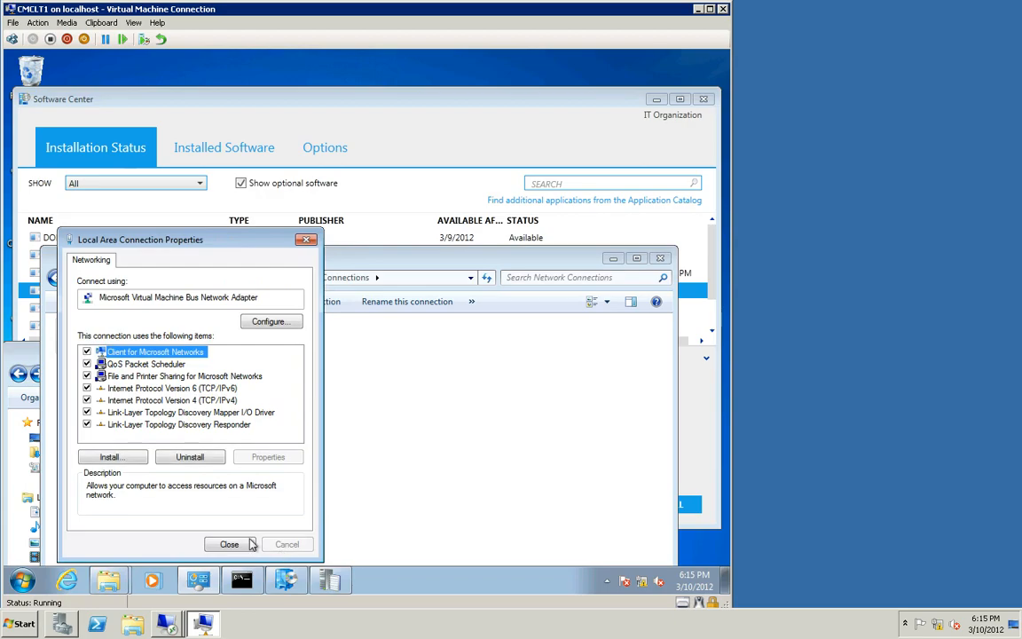
pyautogui.click(232, 545)
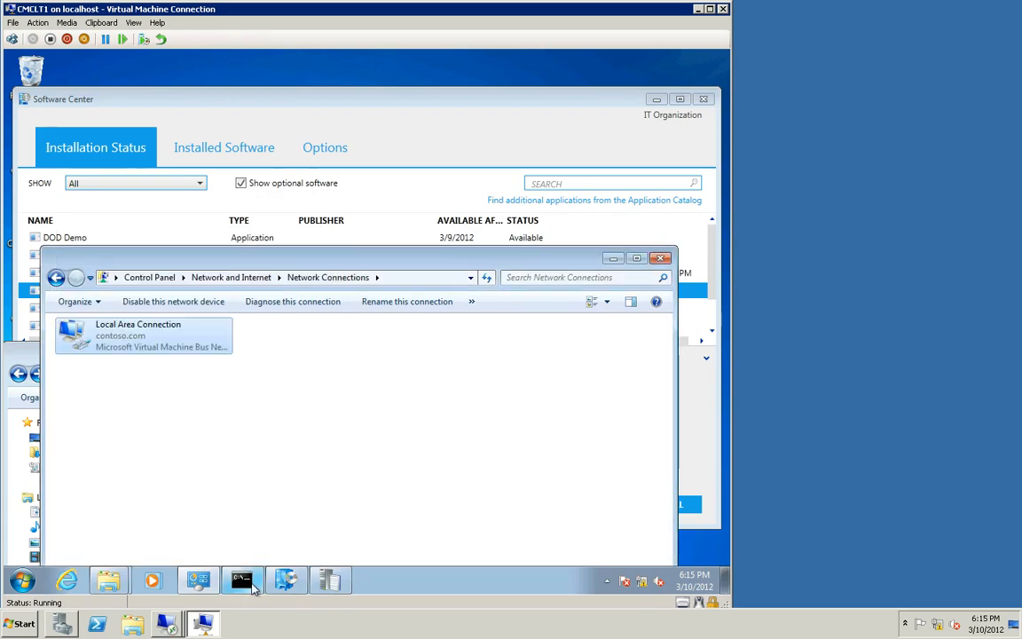
# Step: Restart the SMS Agent Host service with net stop ccmexec and net start ccmexec
pyautogui.click(252, 588)
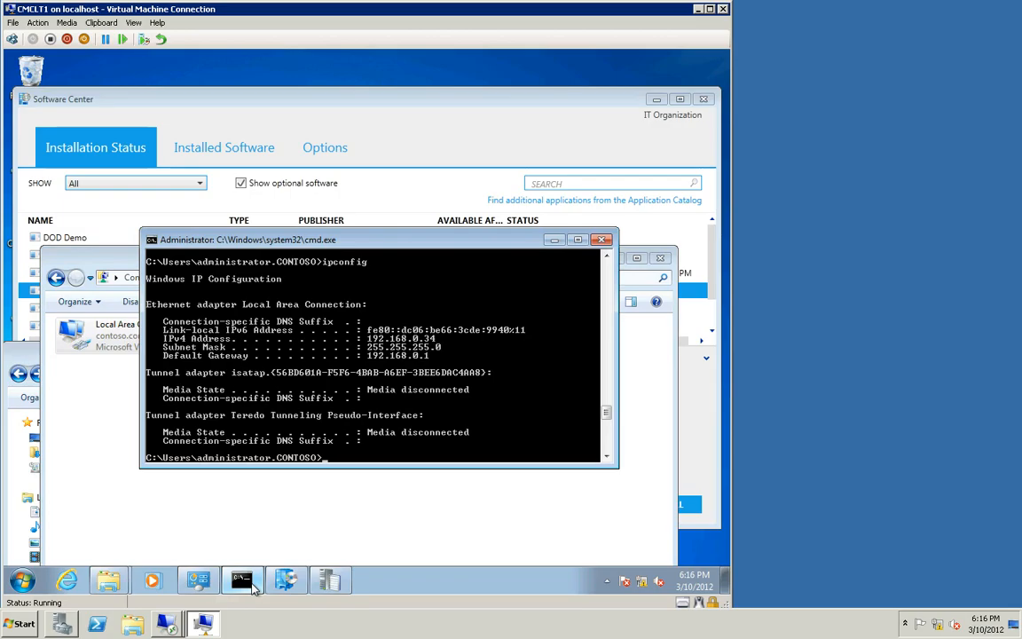
pyautogui.write('net')
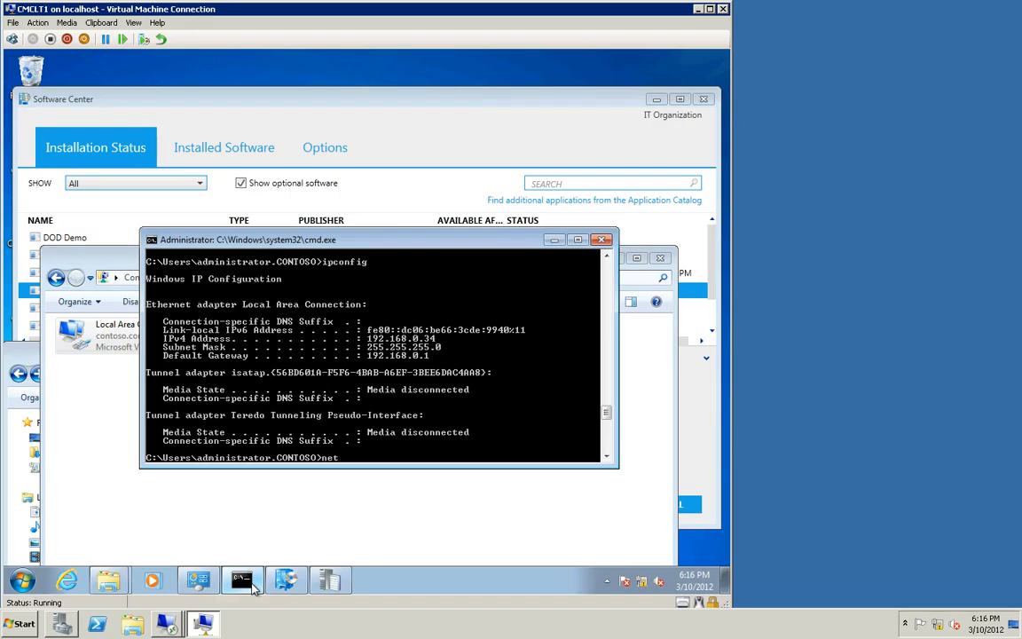
pyautogui.write(' stop ccmexec')
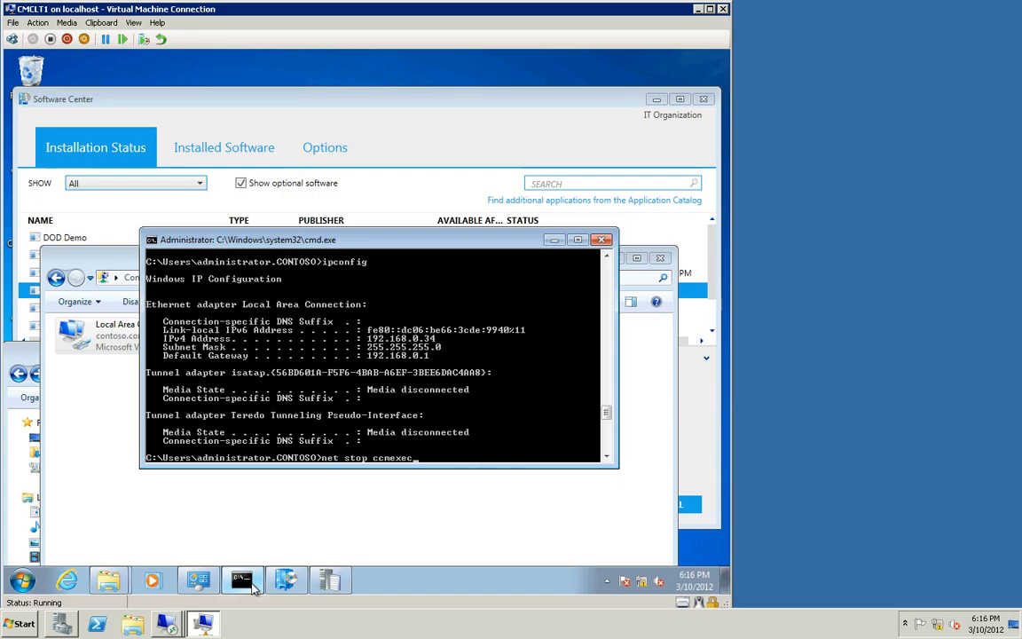
pyautogui.press('Return')
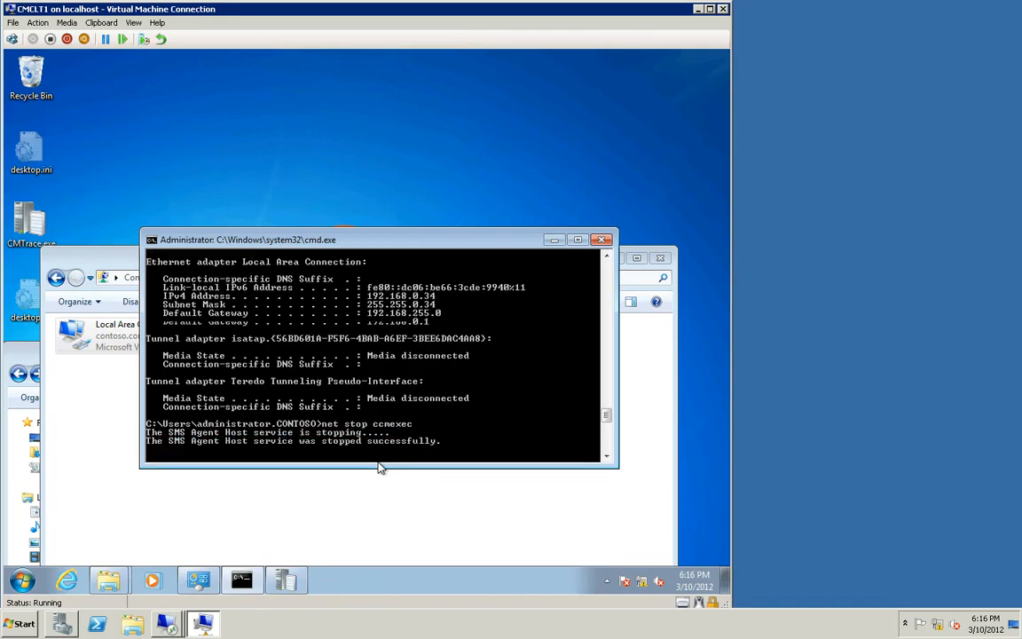
pyautogui.write('net start ccmexec')
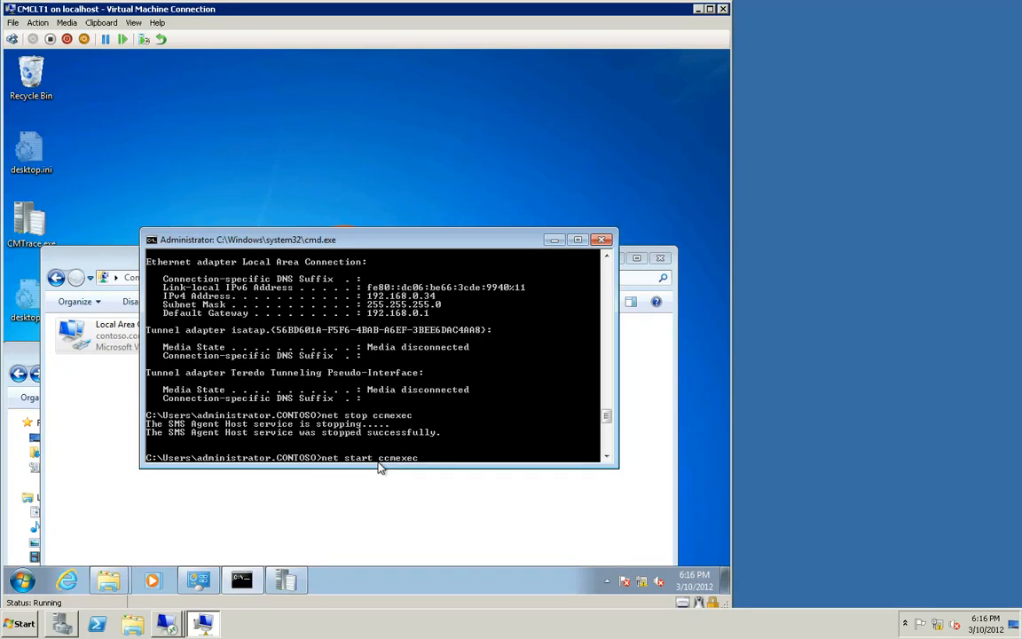
pyautogui.press('Return')
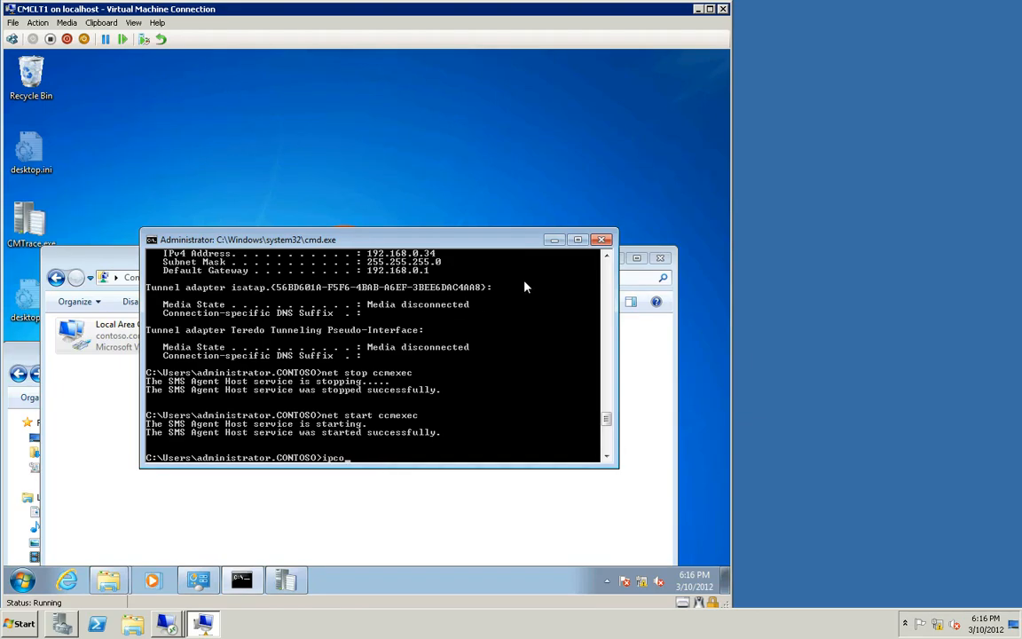
# Step: Run ipconfig to check the client's IP address
pyautogui.write('ig')
pyautogui.press('Return')
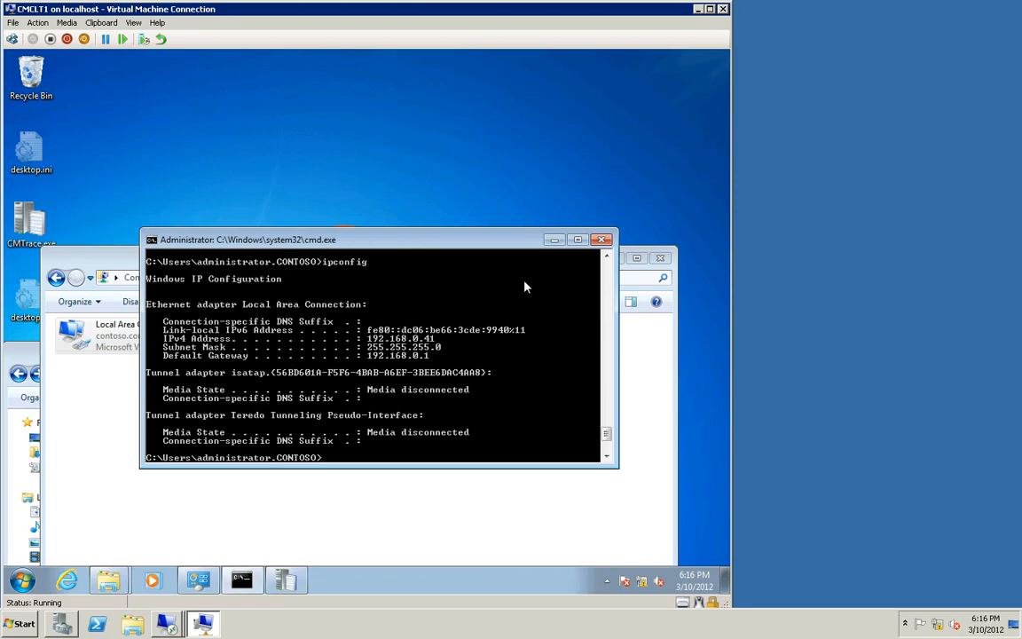
pyautogui.click(556, 241)
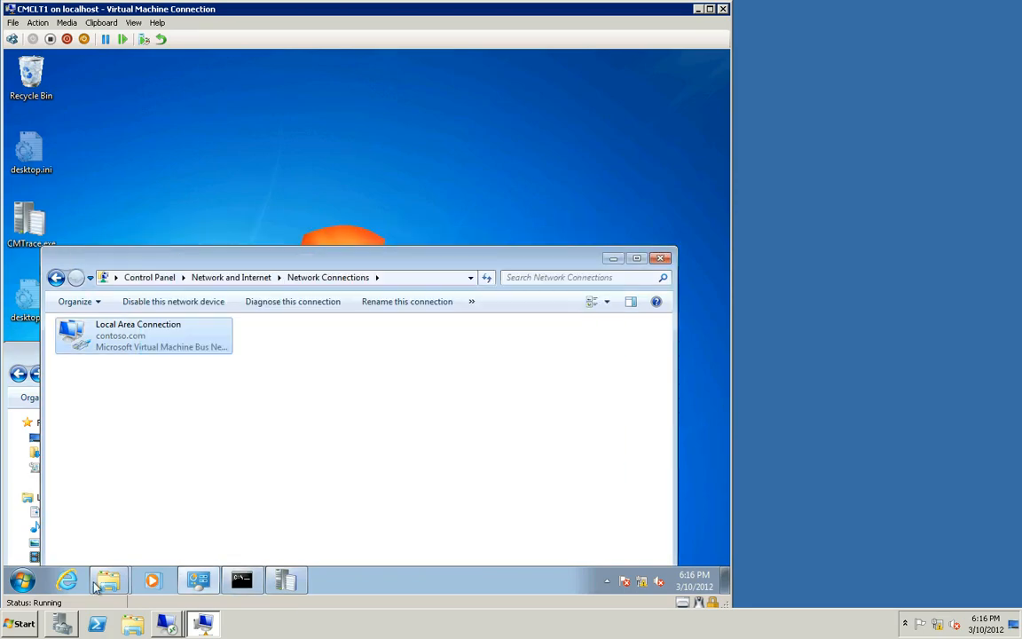
pyautogui.click(22, 581)
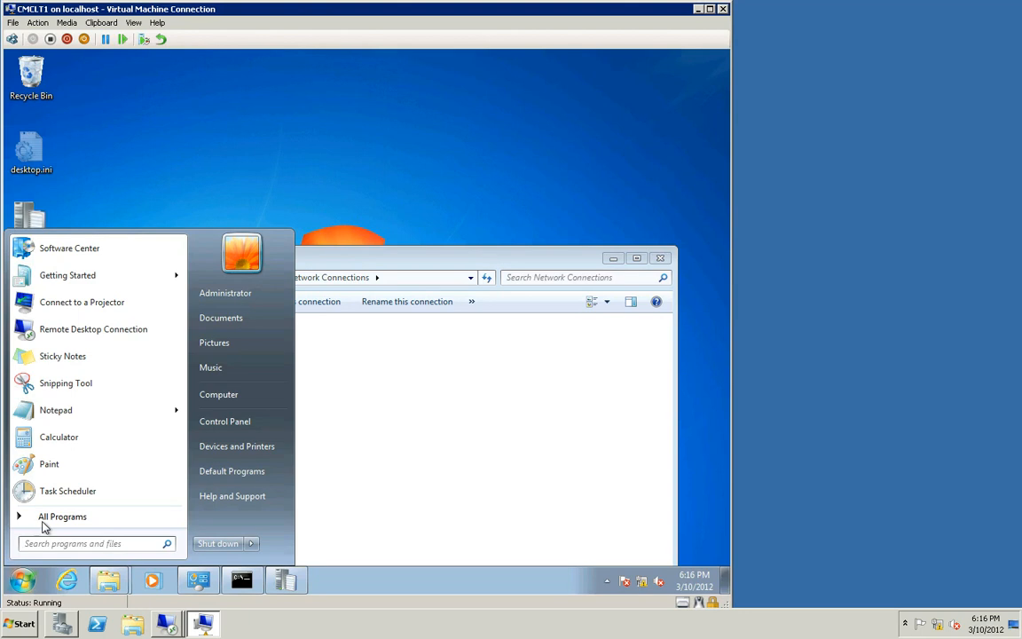
pyautogui.click(45, 518)
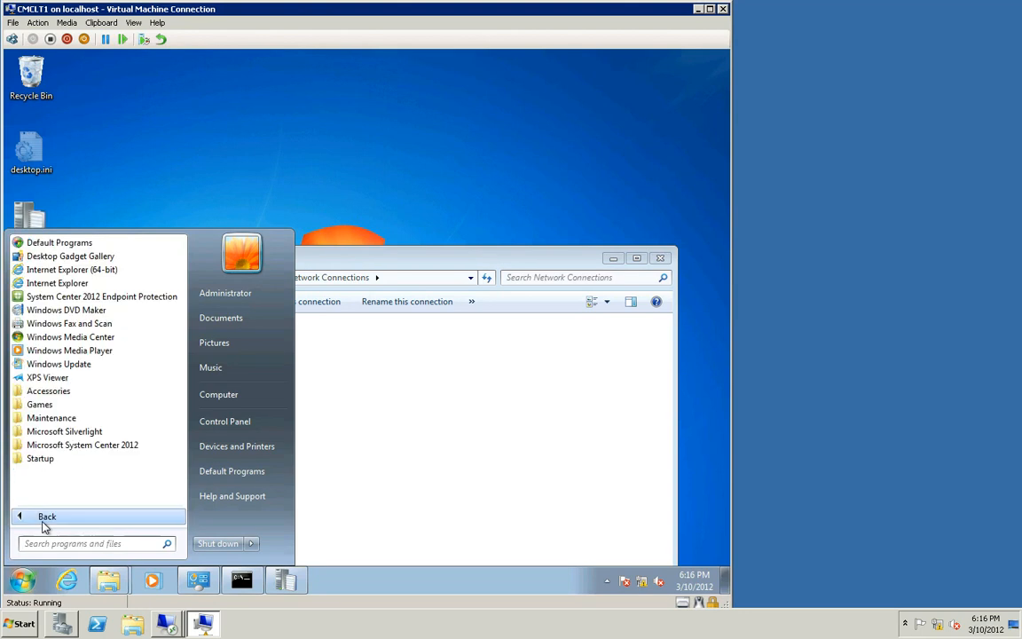
pyautogui.click(64, 446)
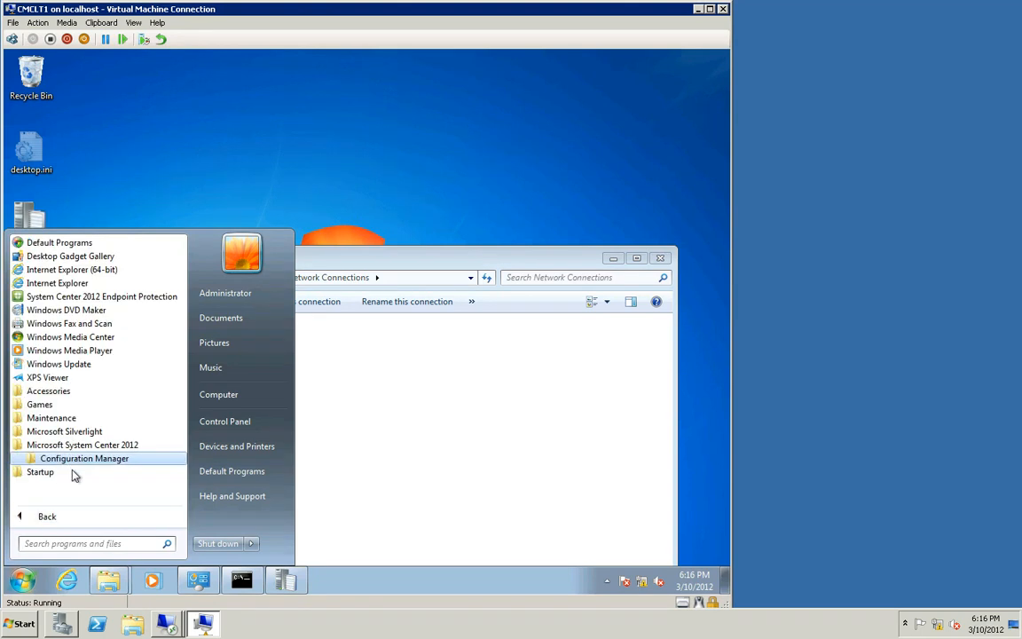
pyautogui.click(67, 460)
pyautogui.click(76, 473)
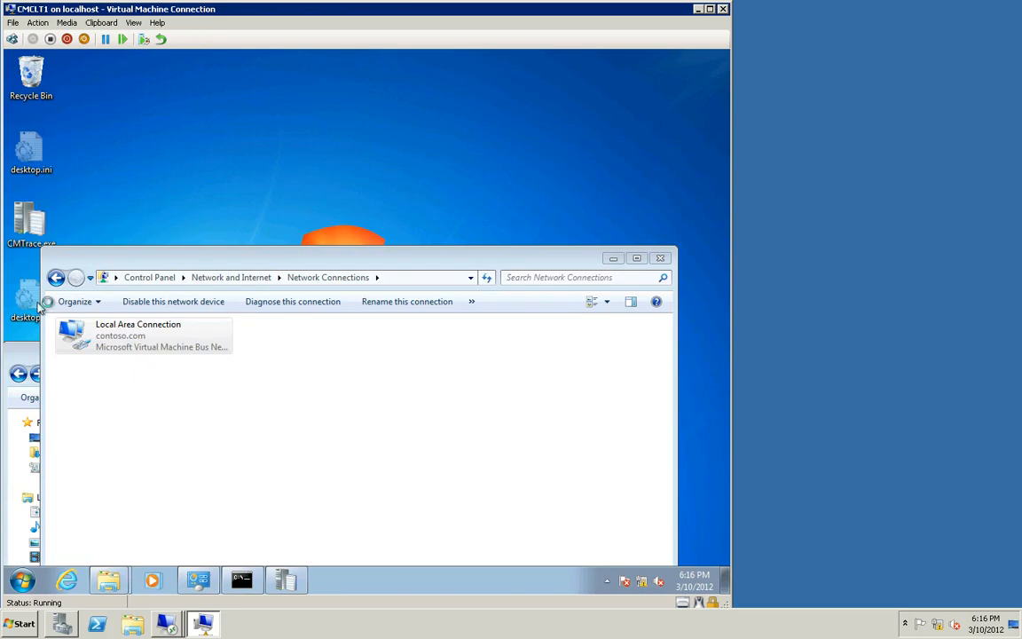
# Step: Switch Control Panel to small icons, open Configuration Manager Properties and review the client's management points
pyautogui.click(165, 280)
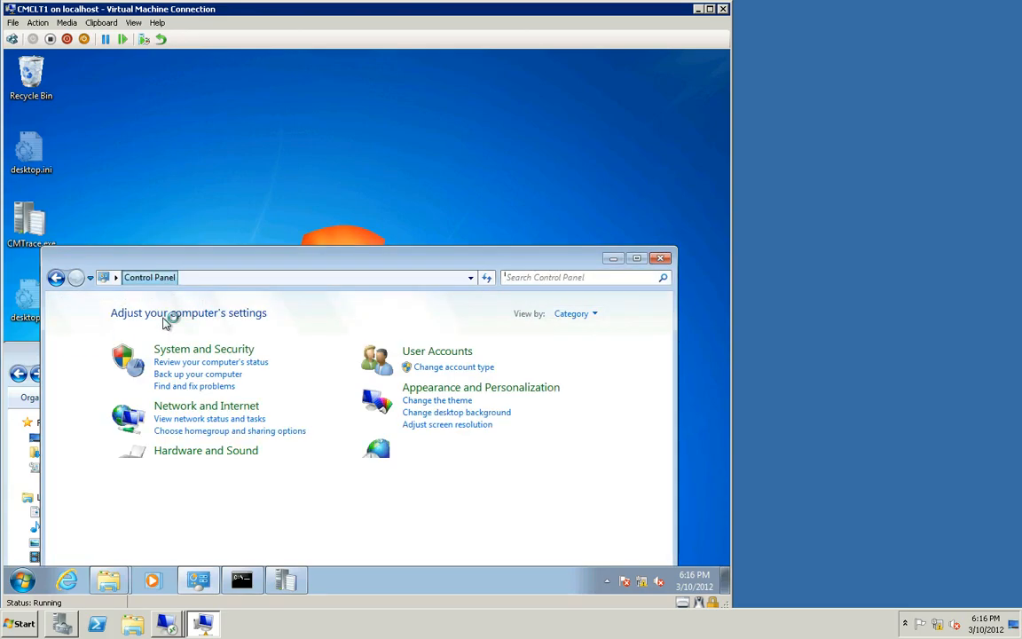
pyautogui.click(585, 315)
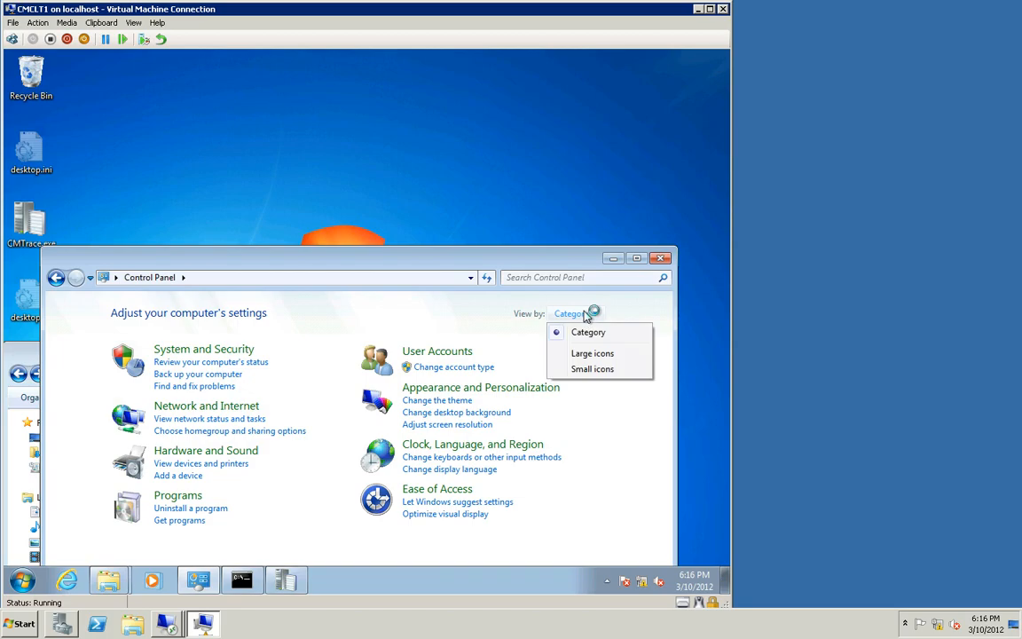
pyautogui.click(597, 369)
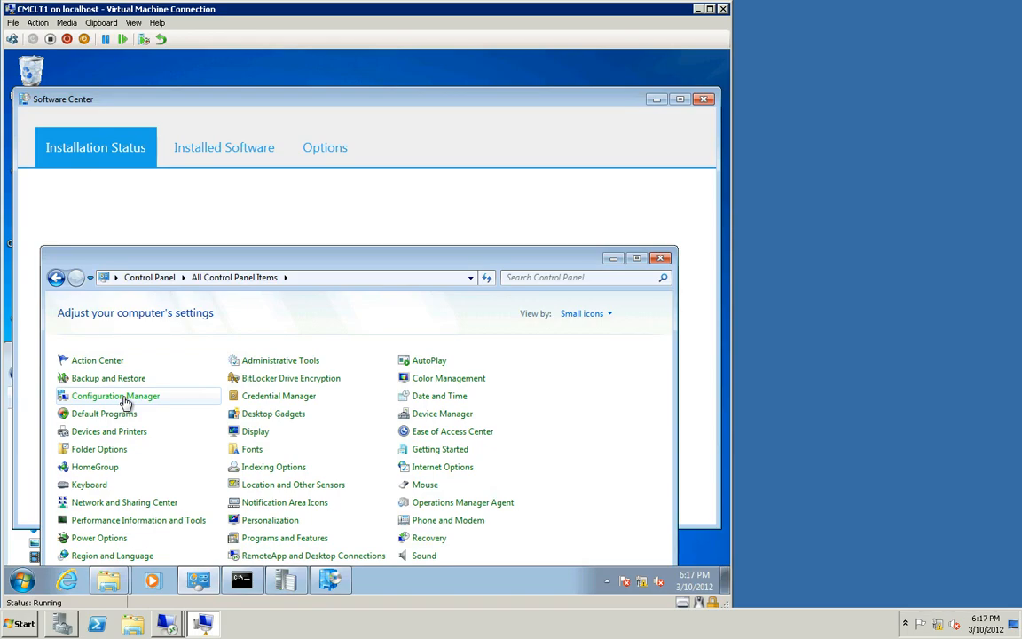
pyautogui.click(126, 404)
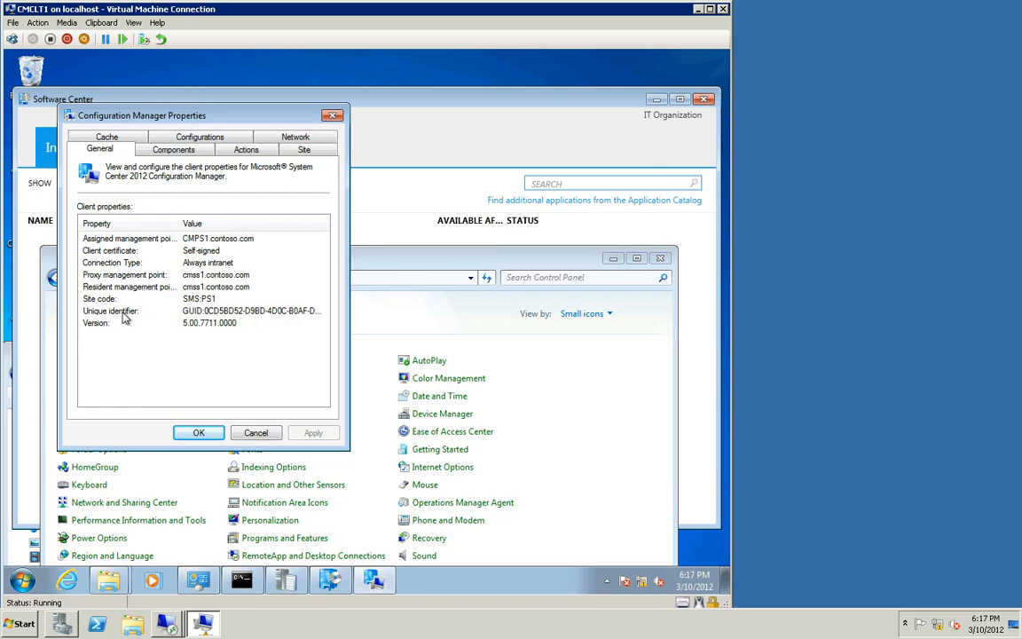
pyautogui.click(121, 240)
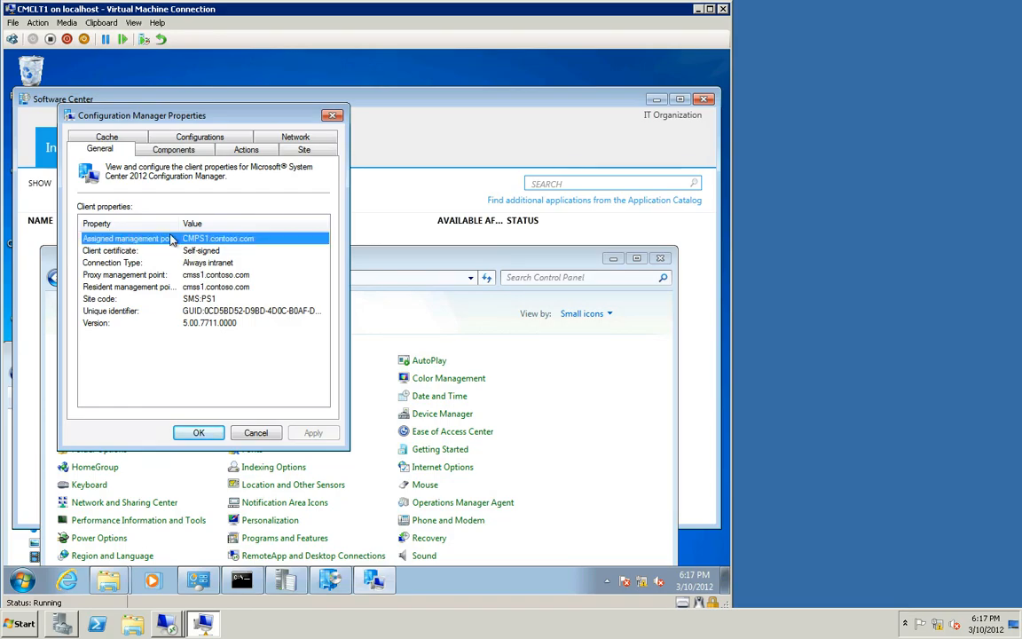
pyautogui.click(129, 289)
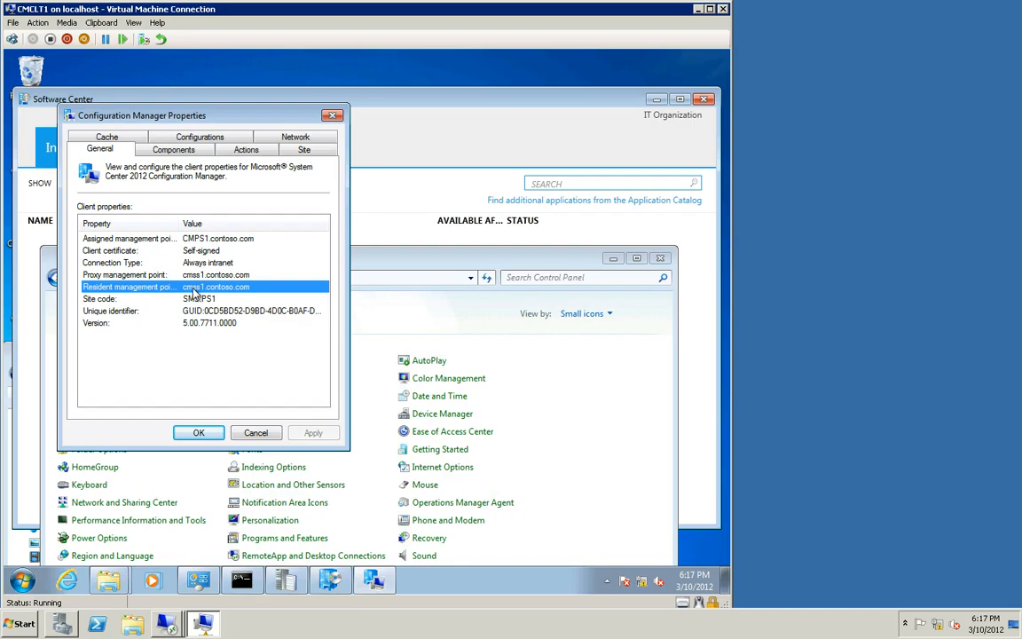
pyautogui.click(192, 276)
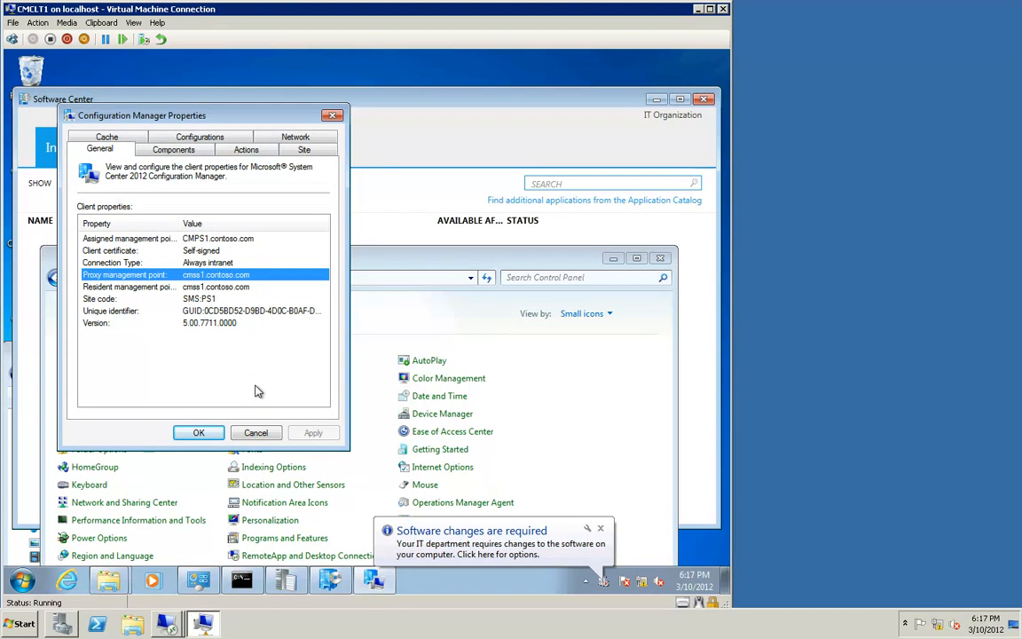
pyautogui.click(208, 433)
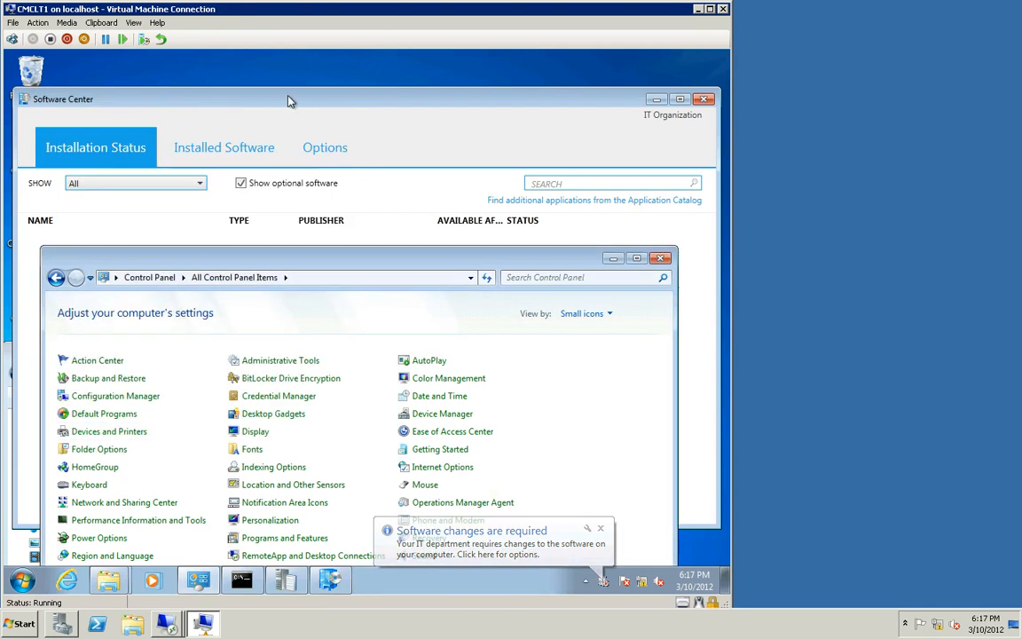
# Step: Install the Roaming Demo application in Software Center, retrying it, and let its install script continue
pyautogui.click(290, 100)
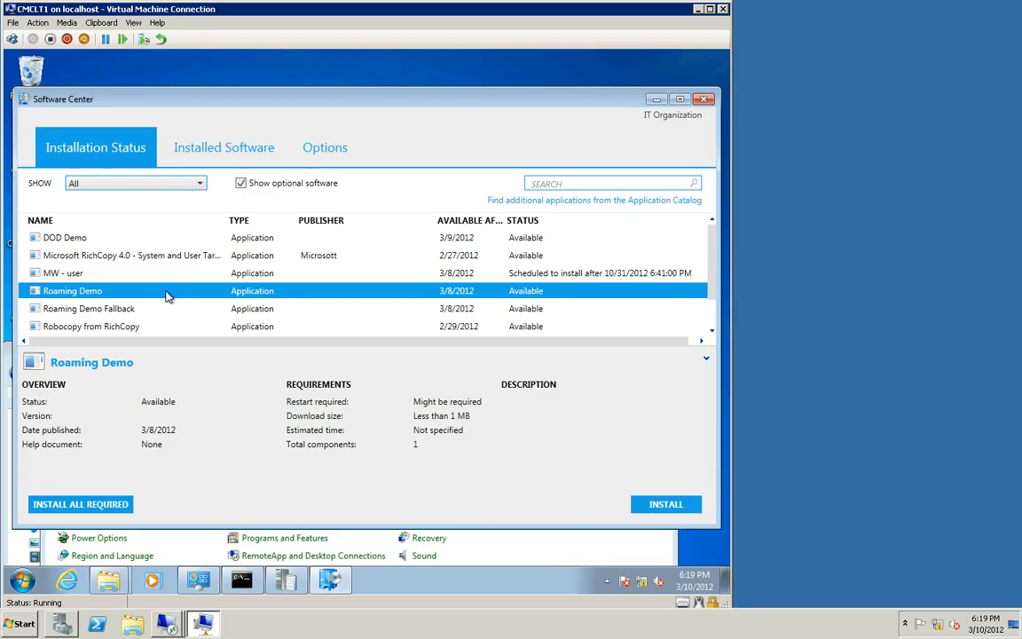
pyautogui.click(655, 504)
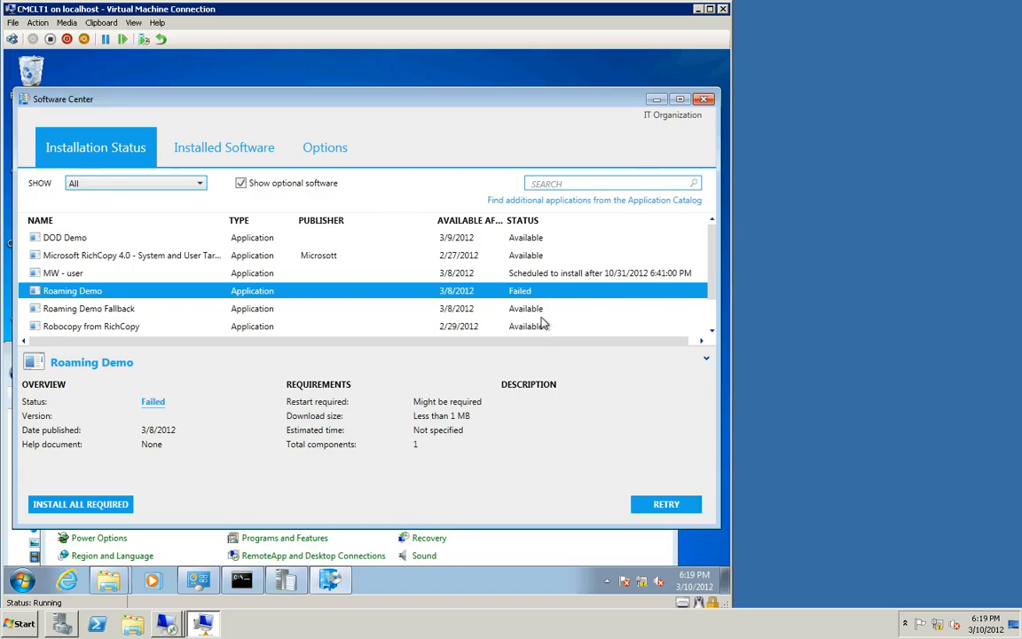
pyautogui.click(655, 504)
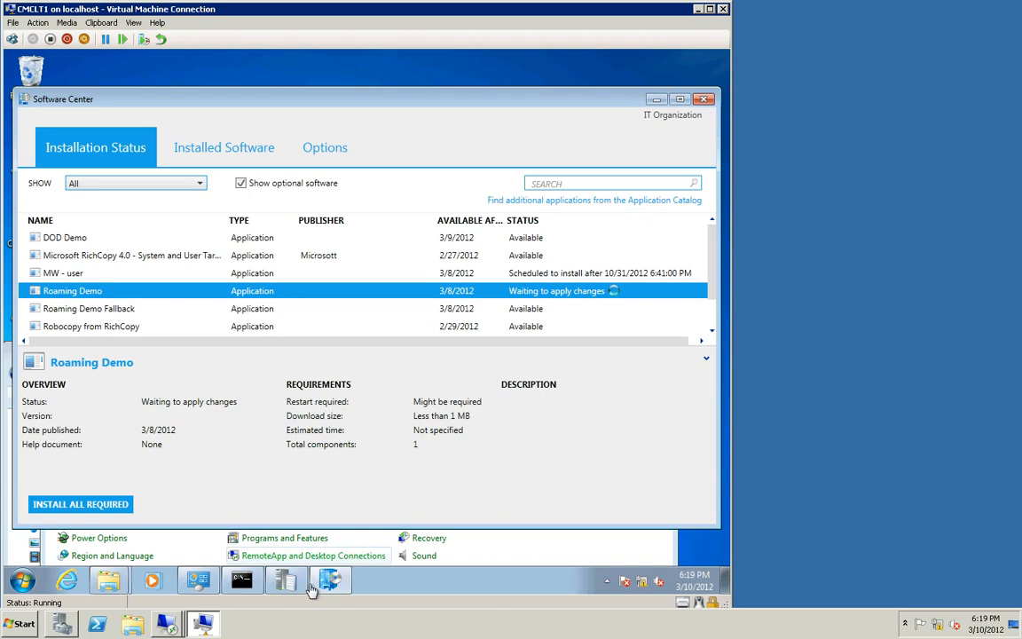
pyautogui.moveTo(304, 589)
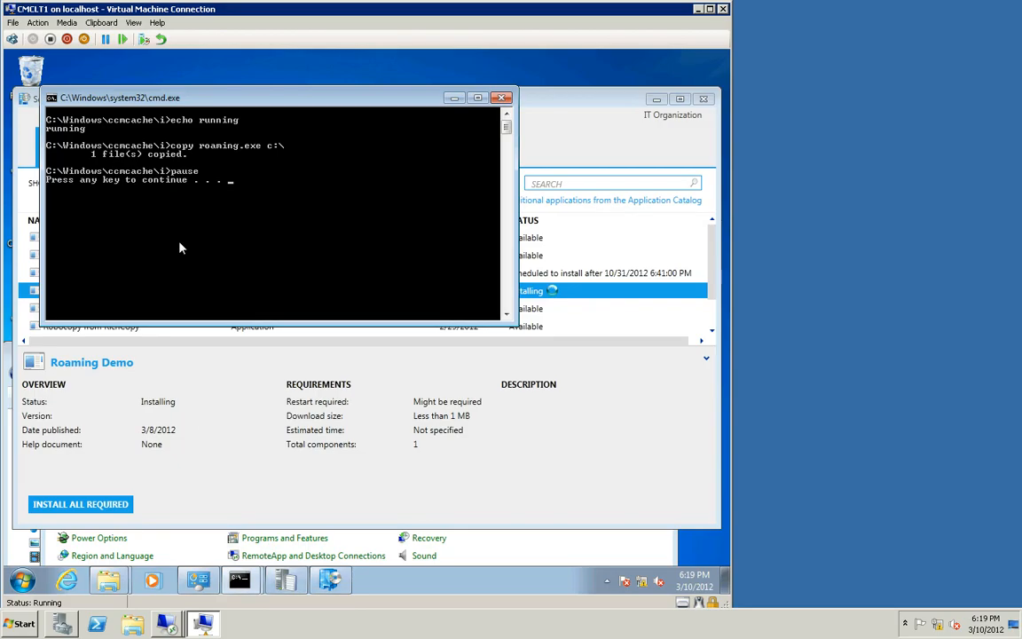
pyautogui.press('Return')
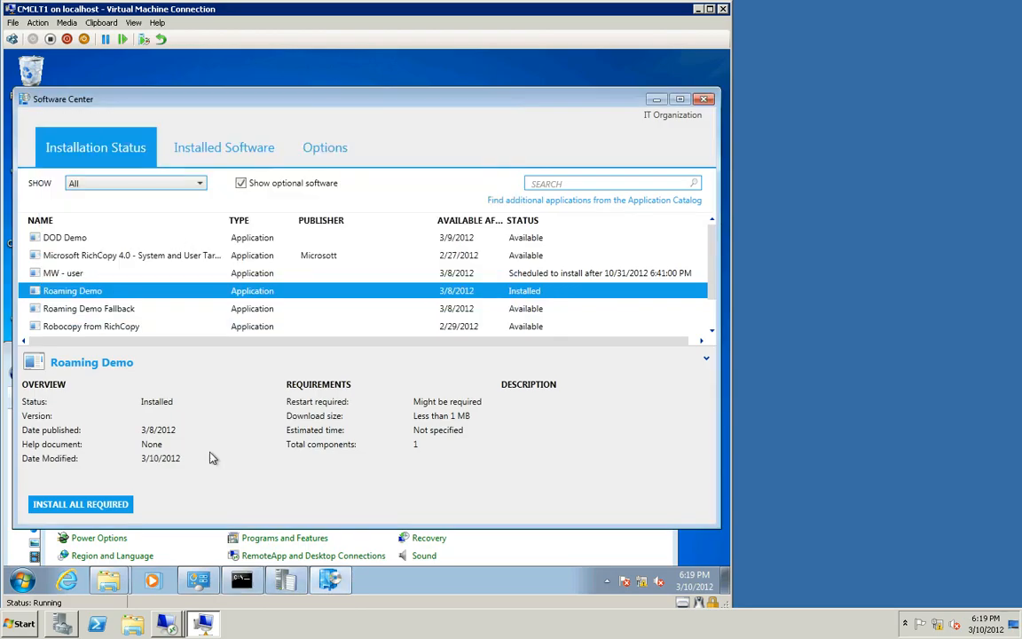
# Step: Examine ContentTransferManager.log for the distribution point URL used by the download, then close the log viewer
pyautogui.click(284, 581)
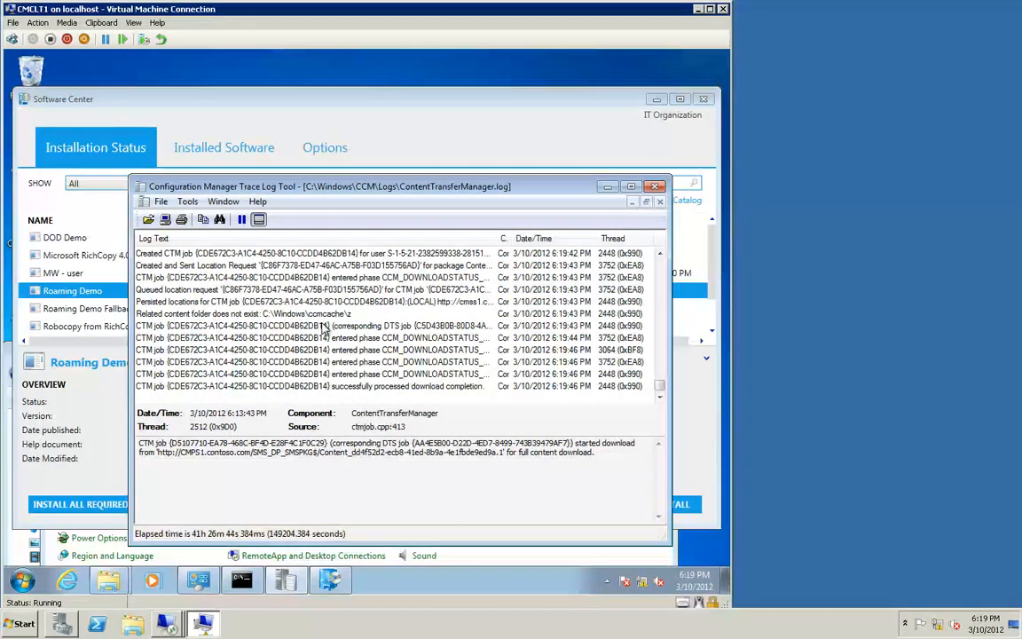
pyautogui.click(323, 327)
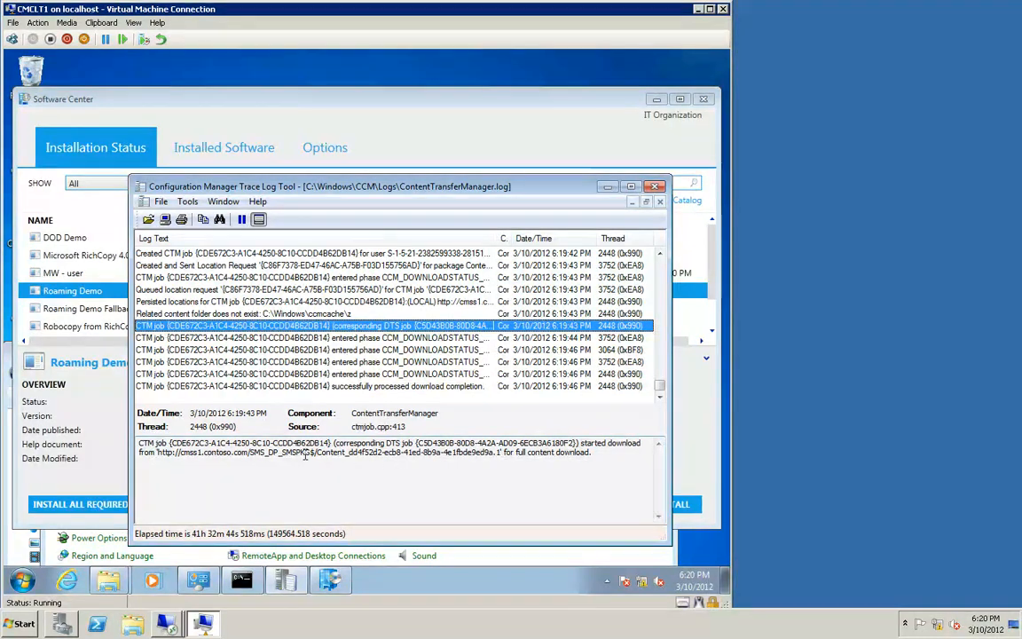
pyautogui.moveTo(307, 454); pyautogui.dragTo(170, 455)
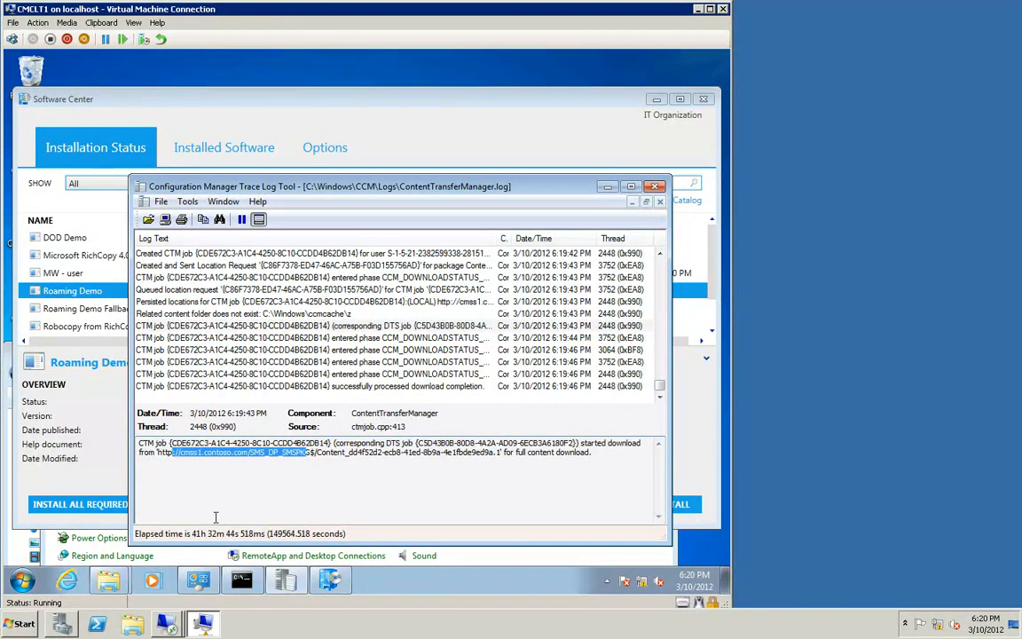
pyautogui.click(656, 188)
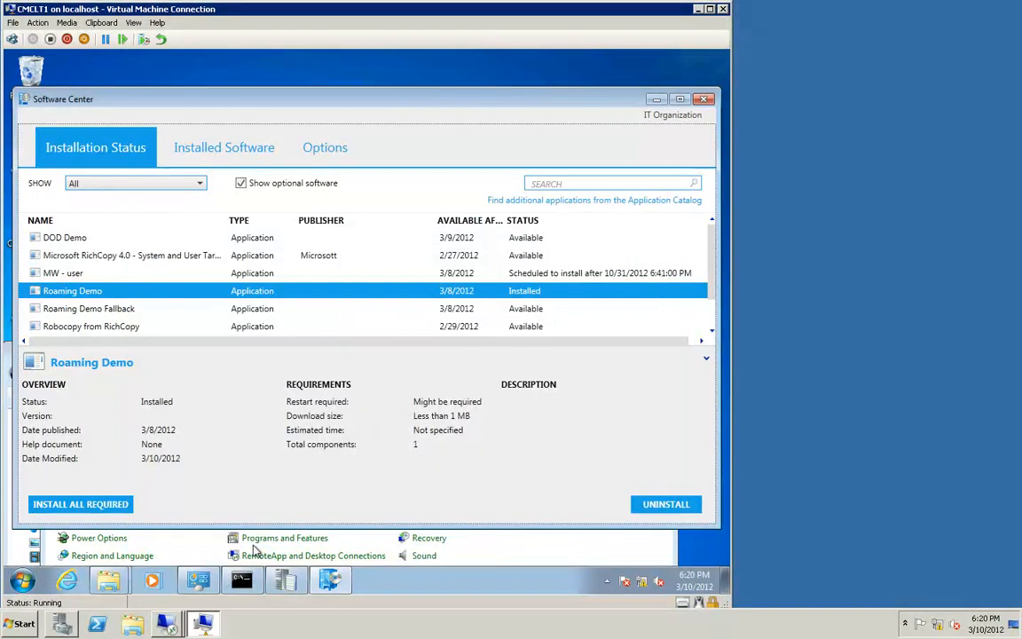
# Step: Change the Local Area Connection's IPv4 address to 192.168.0.4 in the adapter properties
pyautogui.click(182, 534)
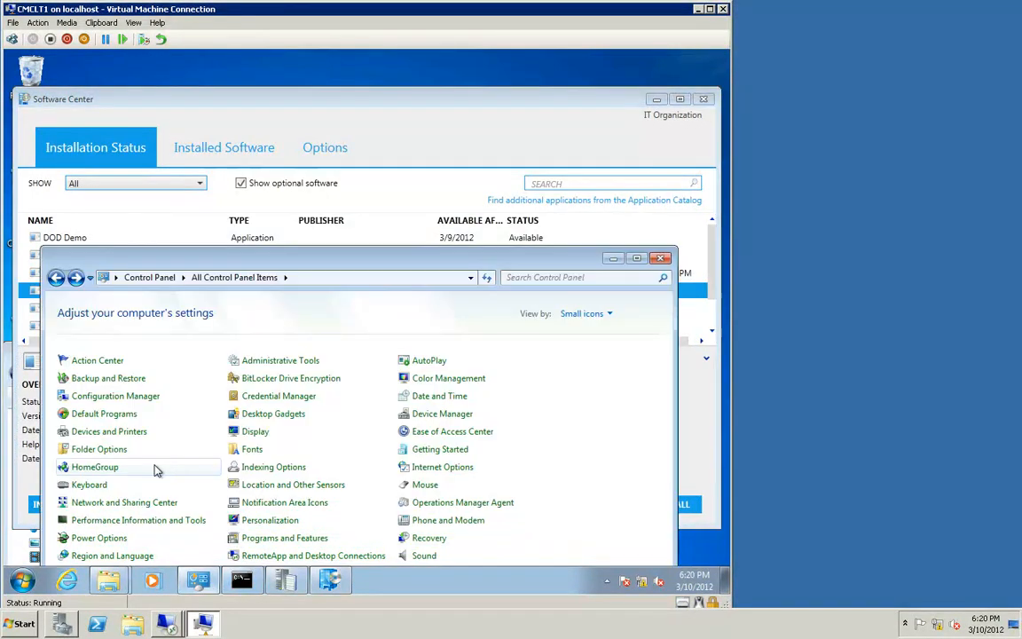
pyautogui.click(125, 502)
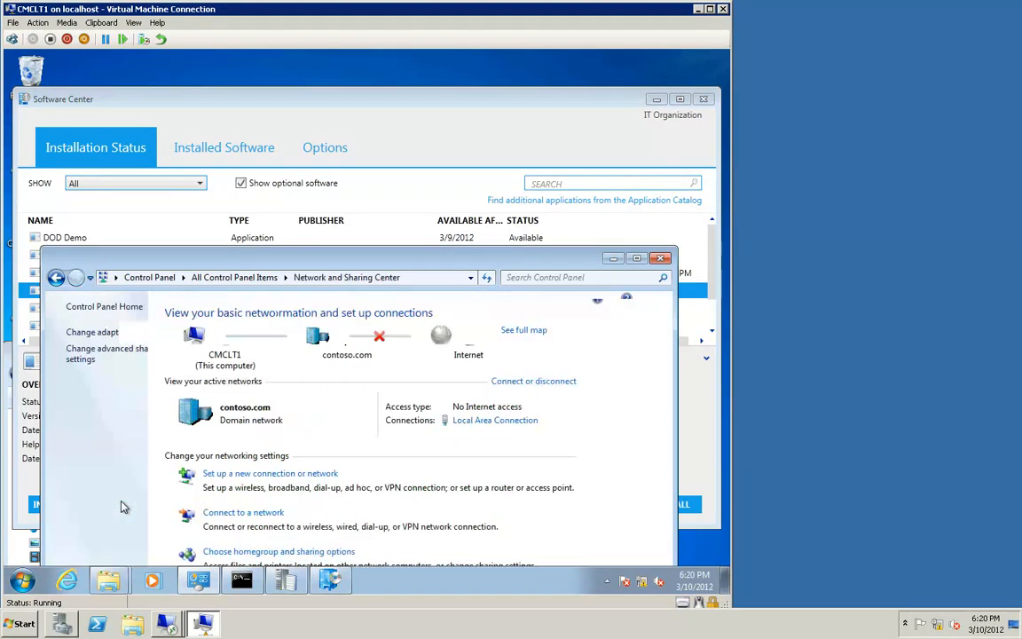
pyautogui.click(113, 333)
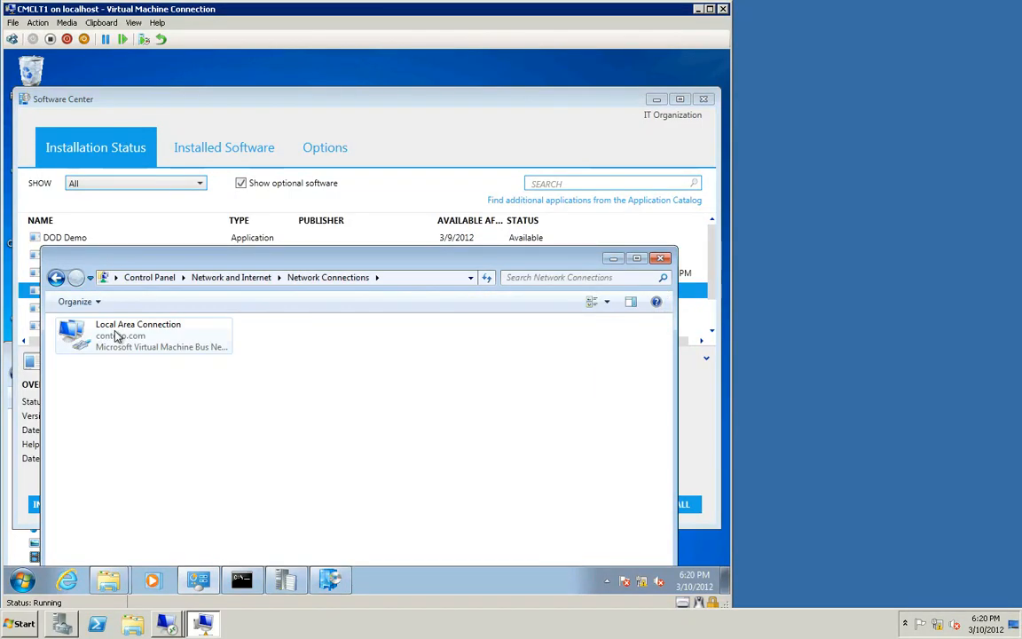
pyautogui.click(115, 335)
pyautogui.rightClick(116, 334)
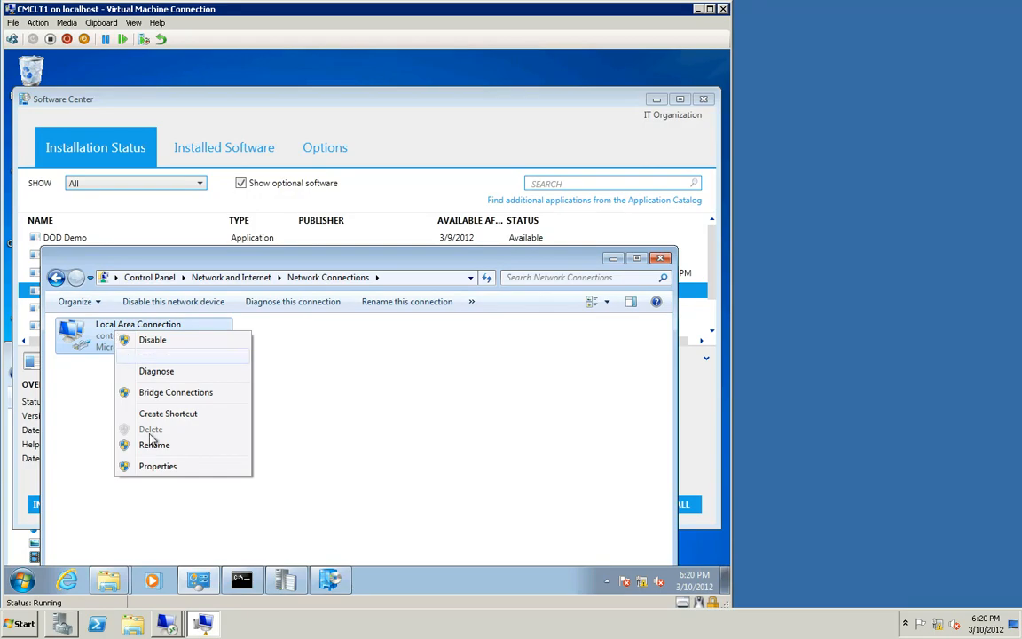
pyautogui.click(154, 466)
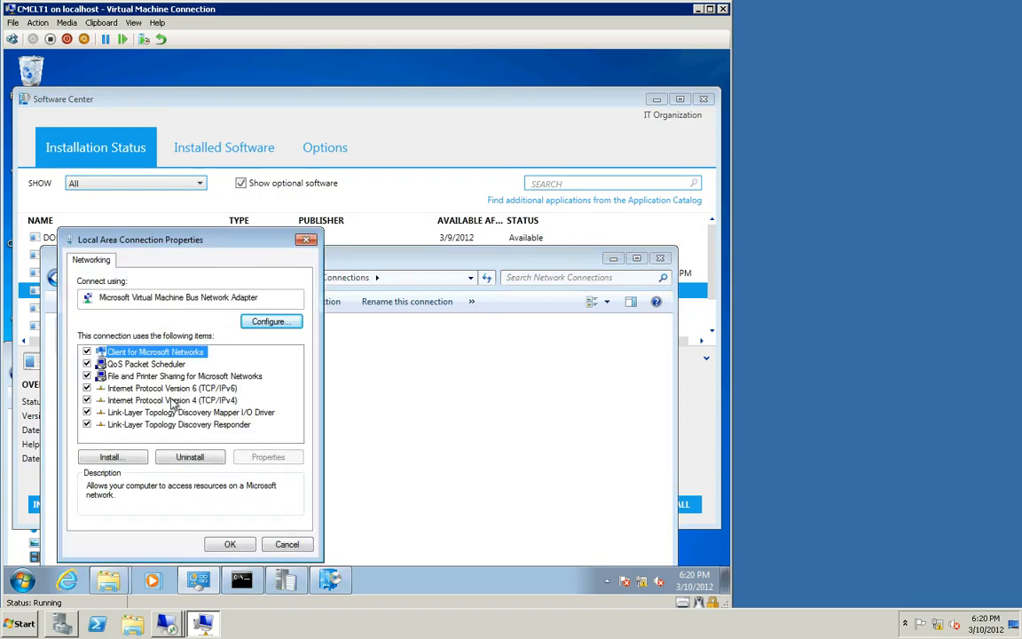
pyautogui.click(172, 401)
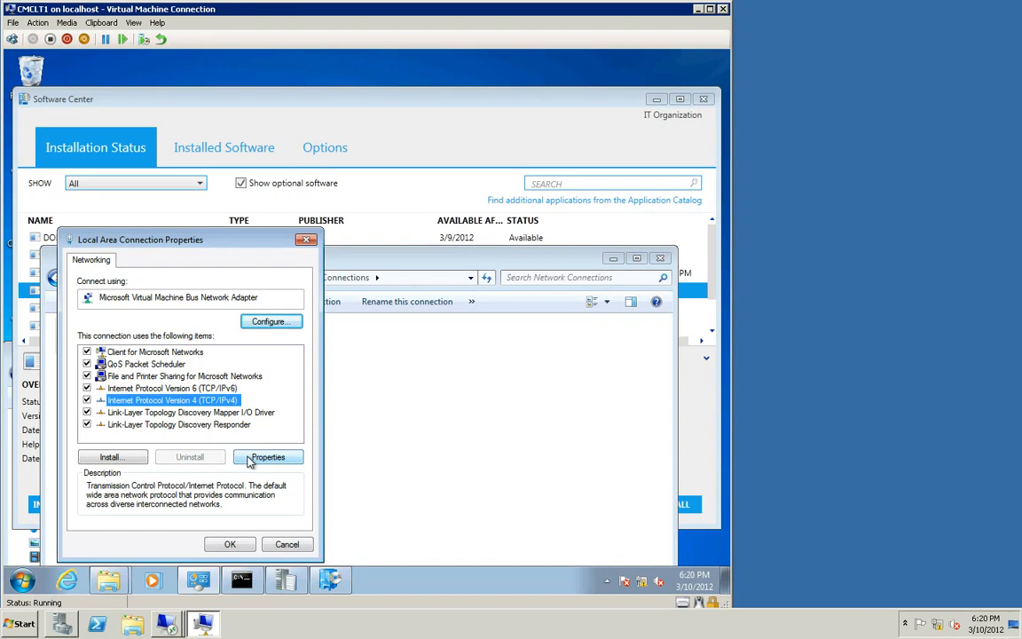
pyautogui.click(250, 459)
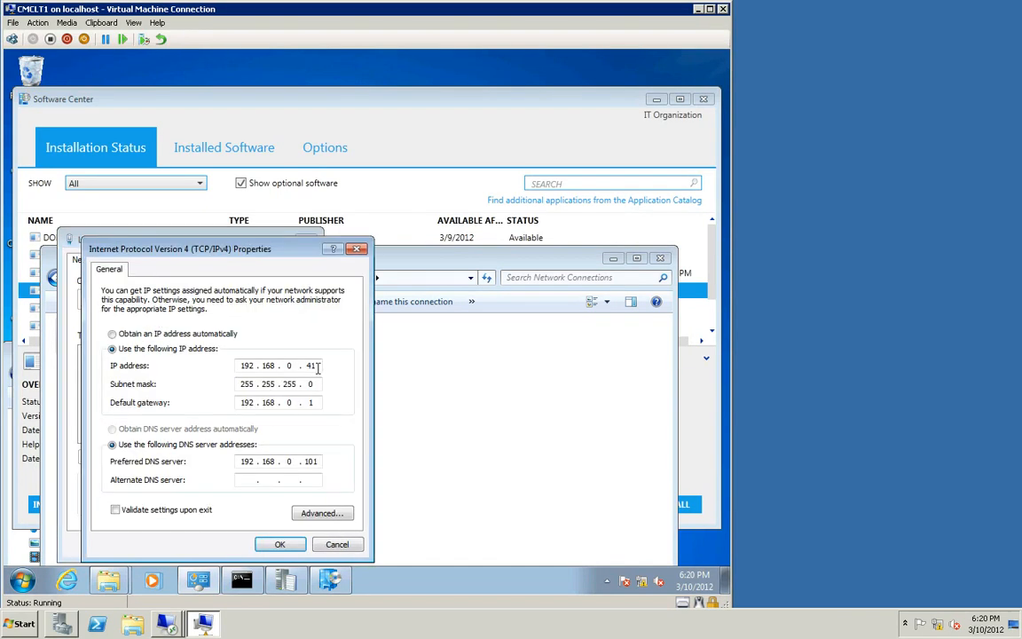
pyautogui.press('BackSpace')
pyautogui.click(280, 544)
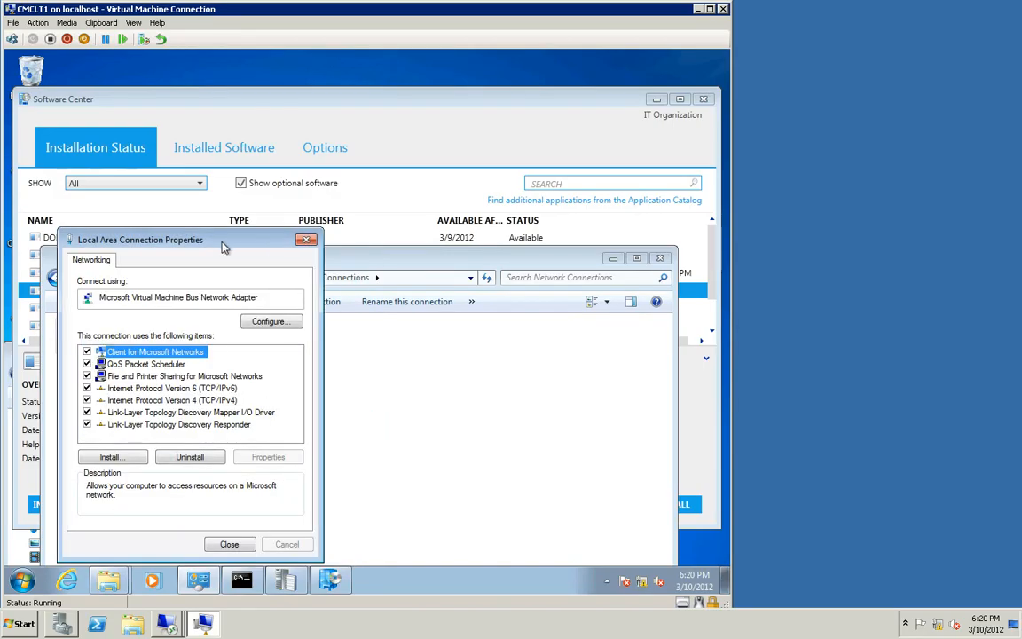
pyautogui.click(229, 545)
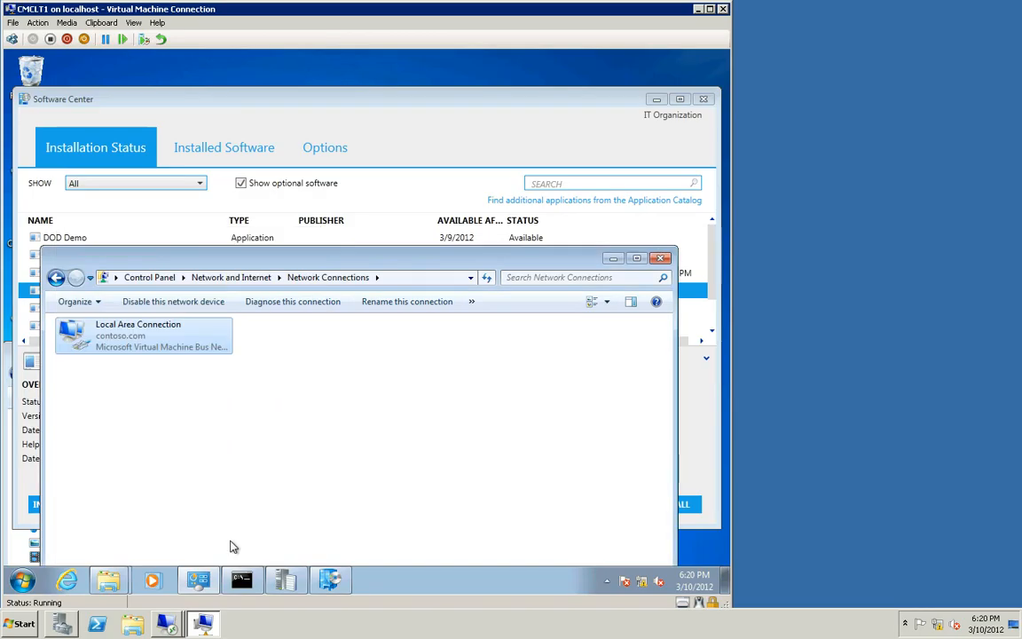
# Step: Restart the SMS Agent Host service with net stop ccmexec and net start ccmexec
pyautogui.click(243, 579)
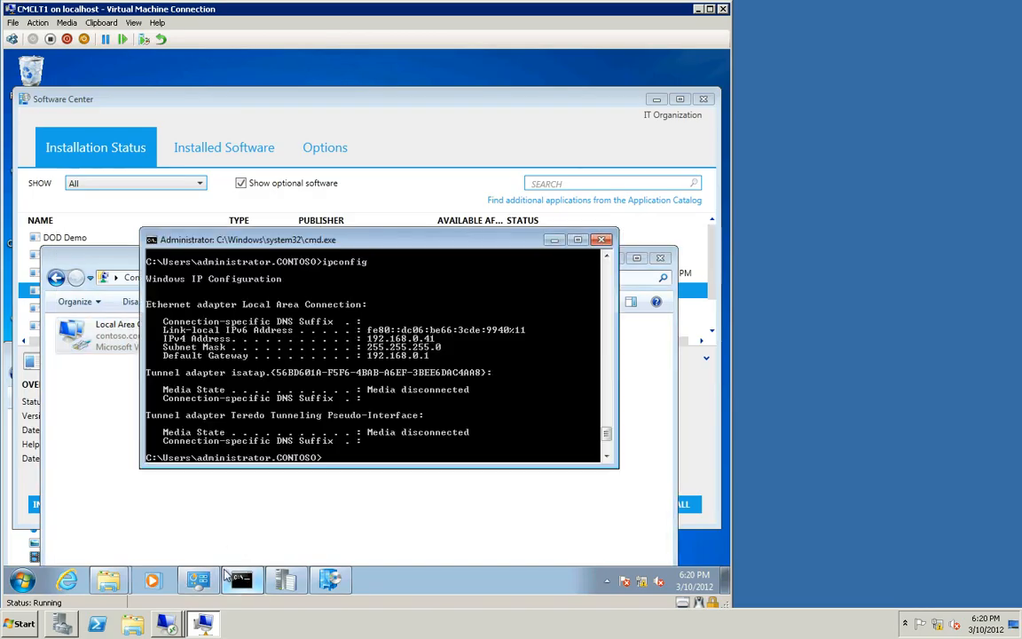
pyautogui.write('net stop ccmexe')
pyautogui.write('c')
pyautogui.press('Return')
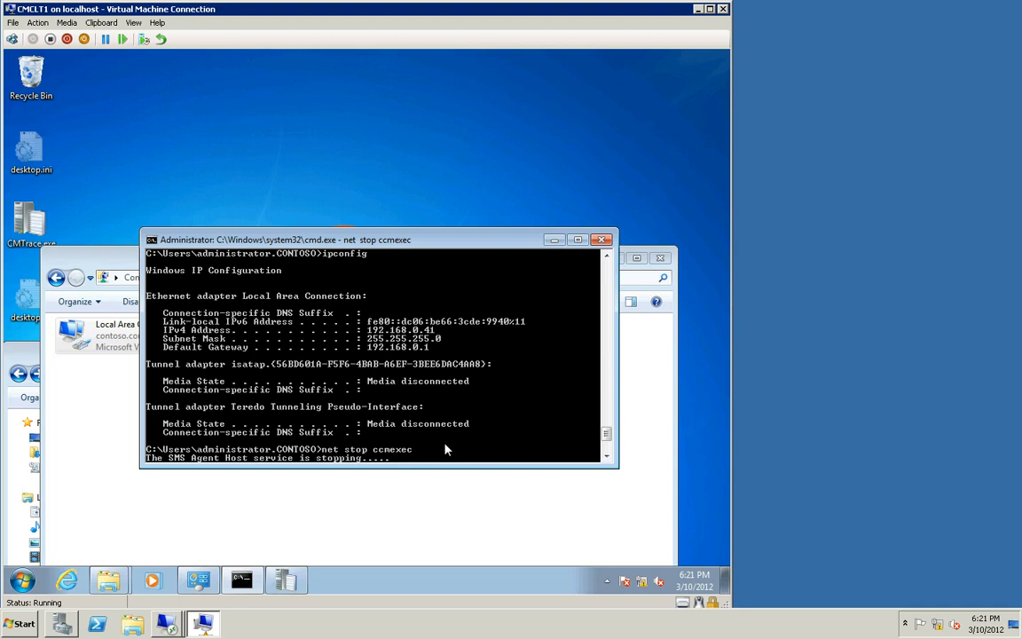
pyautogui.write('net start ccmexec')
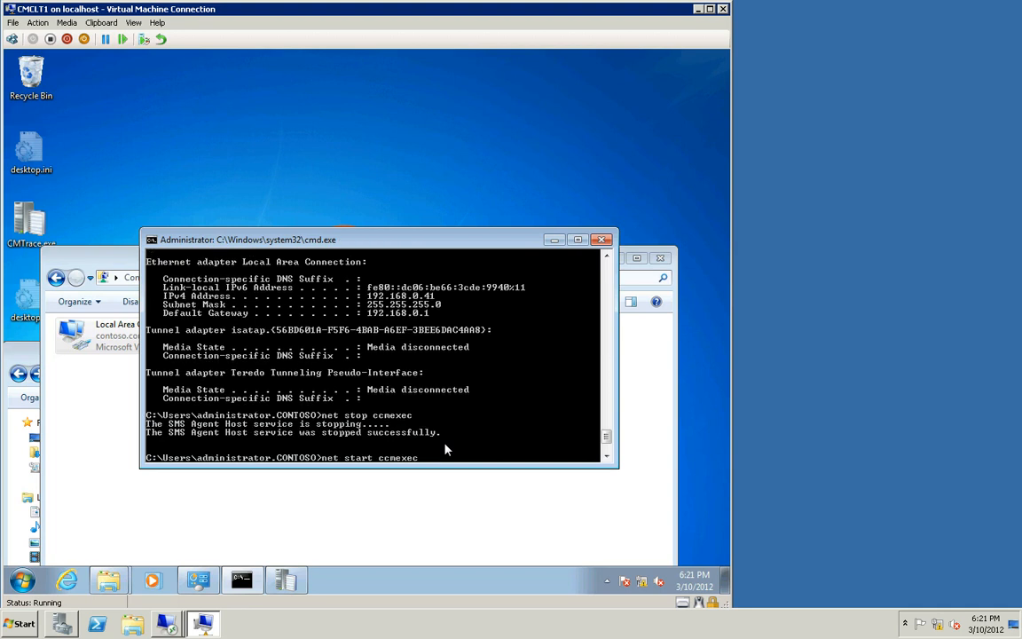
pyautogui.press('Return')
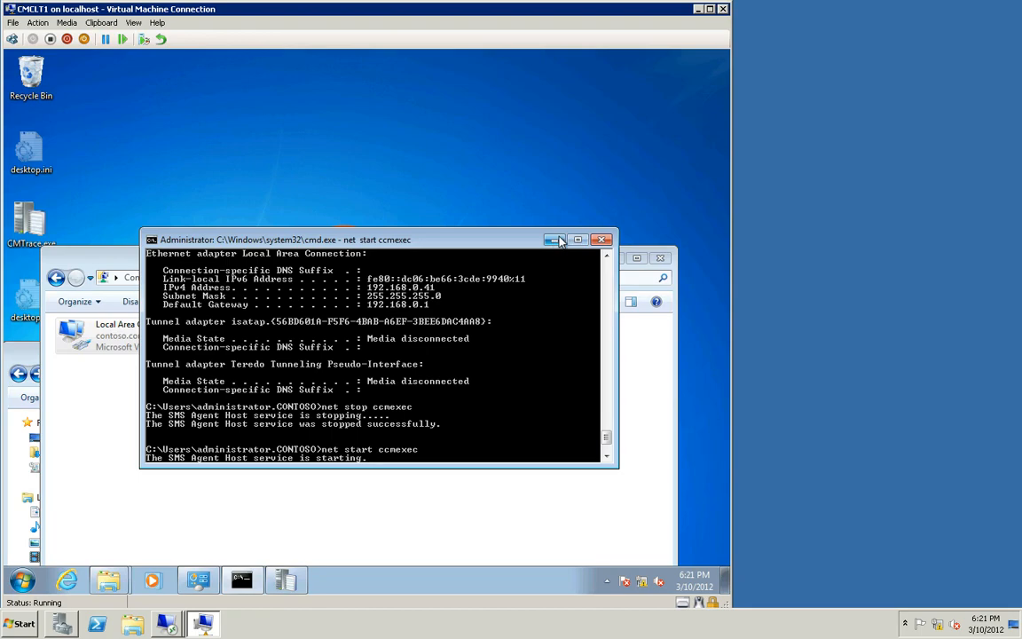
# Step: Reopen Configuration Manager Properties from Control Panel and check the client's resident management point
pyautogui.click(116, 260)
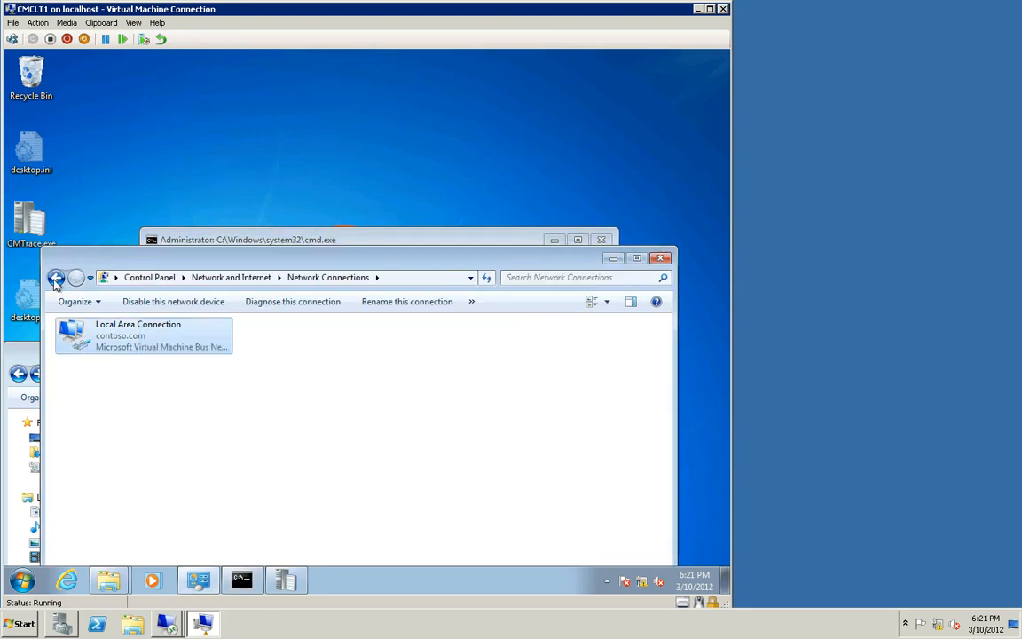
pyautogui.click(55, 279)
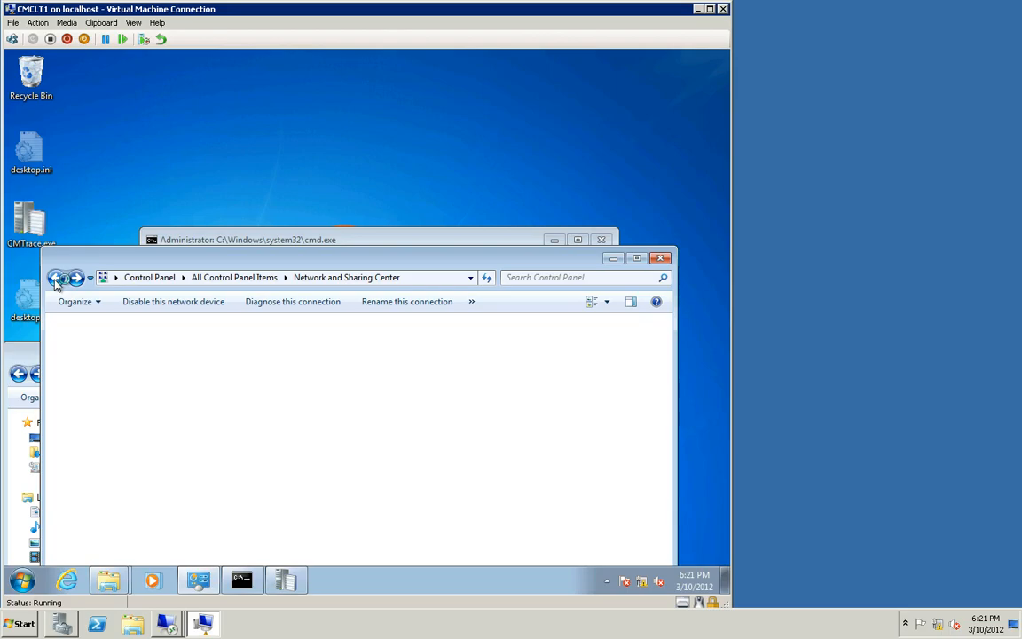
pyautogui.click(55, 278)
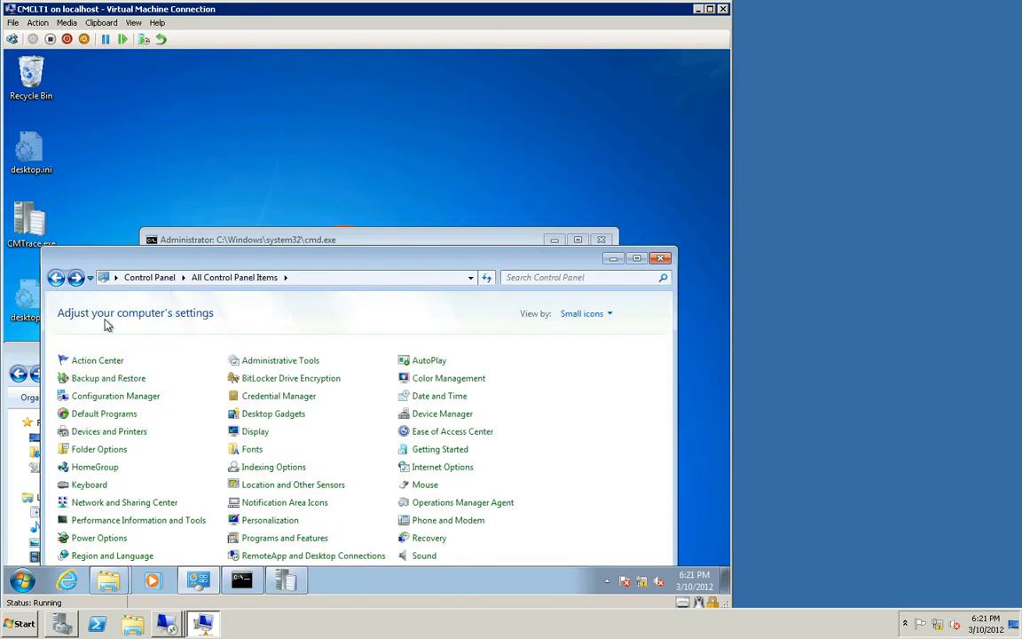
pyautogui.click(127, 401)
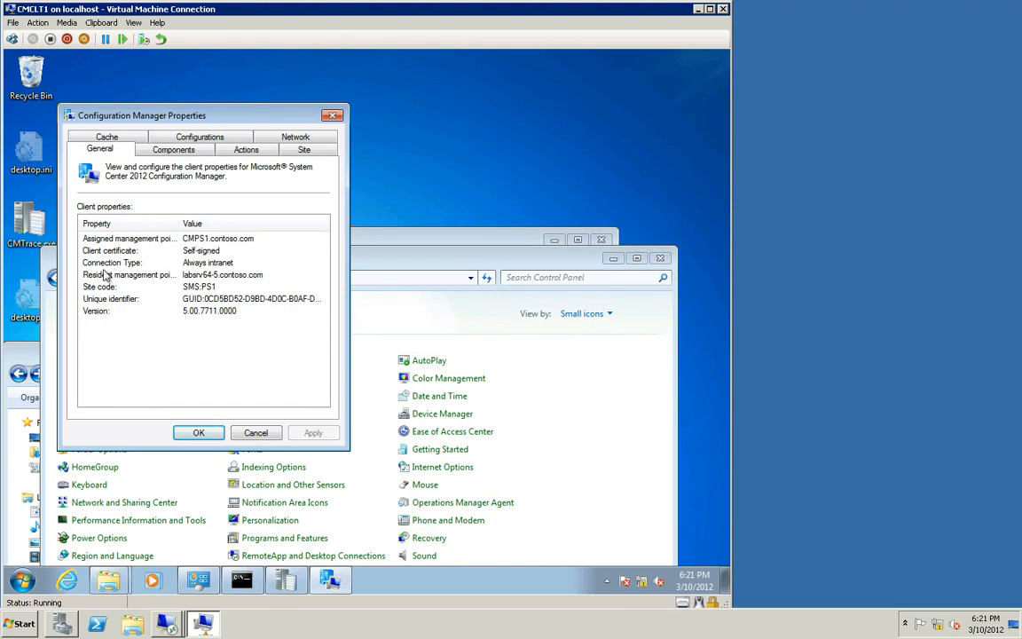
pyautogui.click(148, 241)
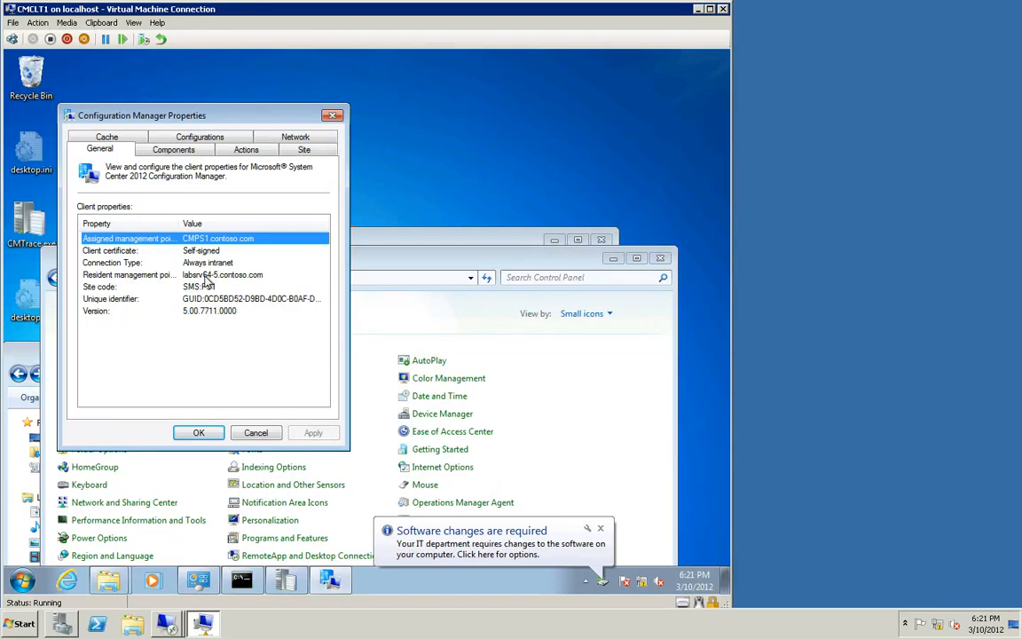
# Step: Close the Configuration Manager Properties dialog and open Software Center
pyautogui.click(203, 276)
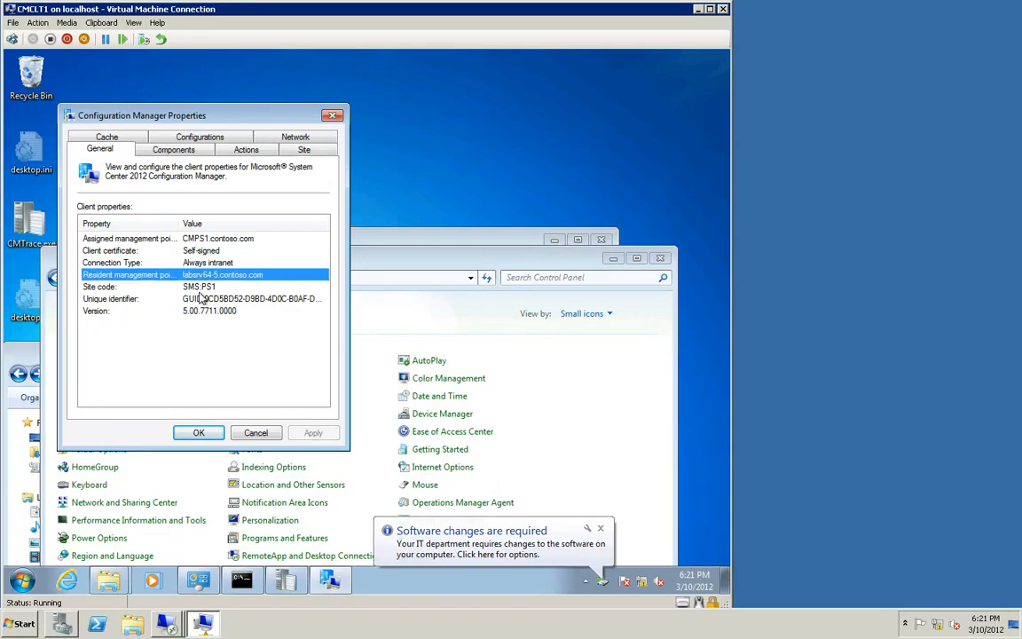
pyautogui.click(214, 438)
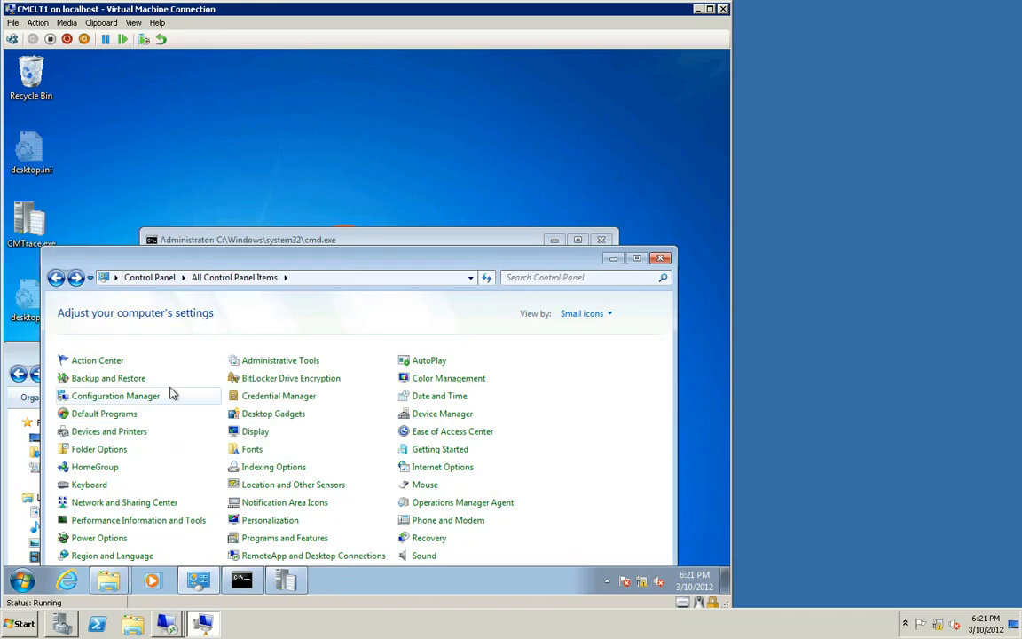
pyautogui.click(34, 583)
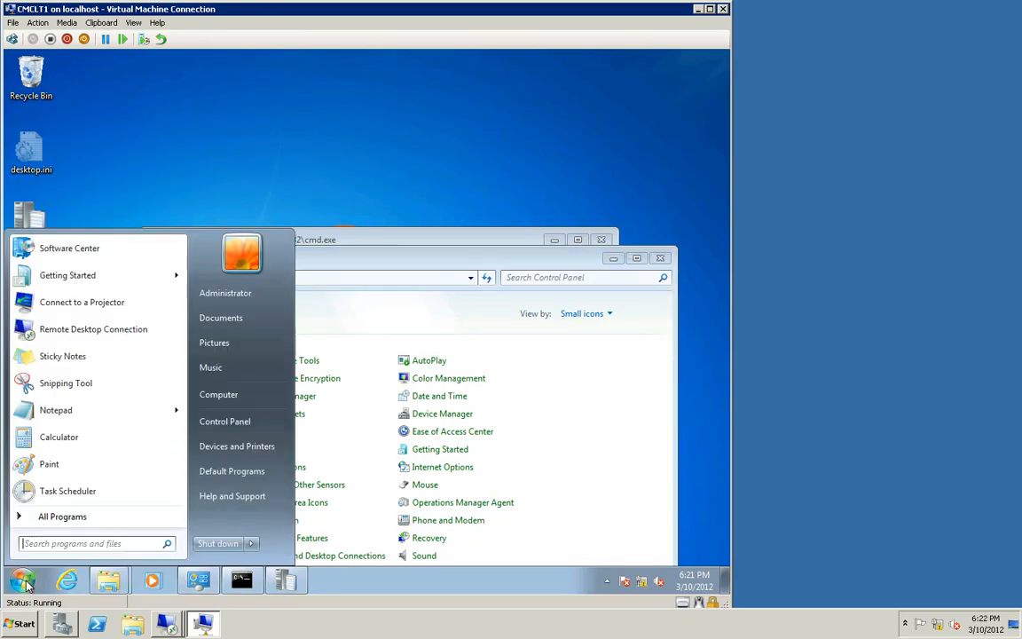
pyautogui.click(78, 259)
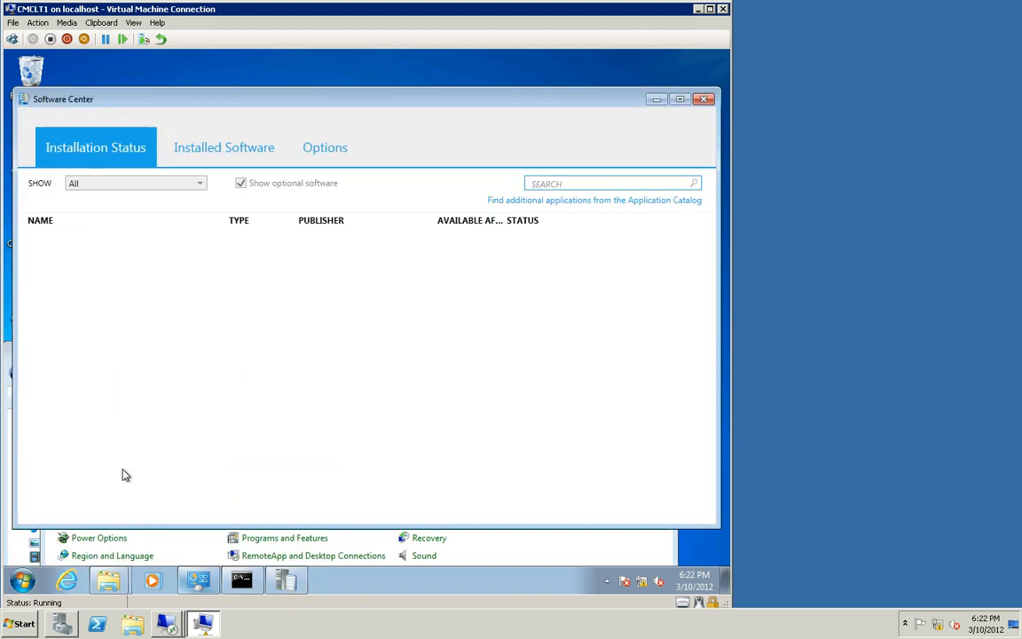
pyautogui.click(24, 580)
pyautogui.click(24, 580)
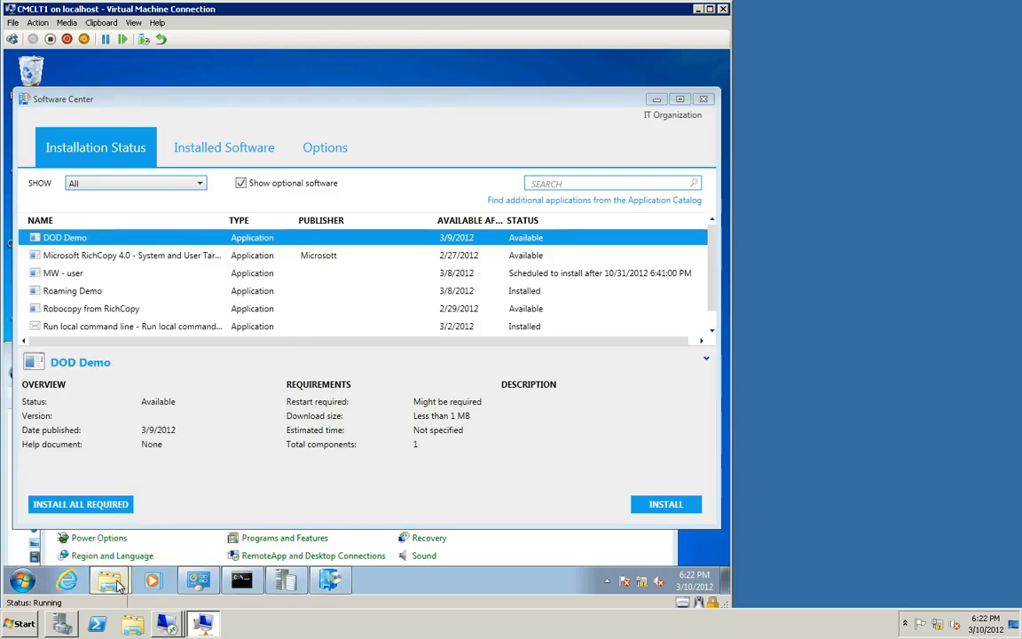
# Step: Delete the i, j and j.BDRTEMP folders from C:\Windows\ccmcache
pyautogui.moveTo(108, 579)
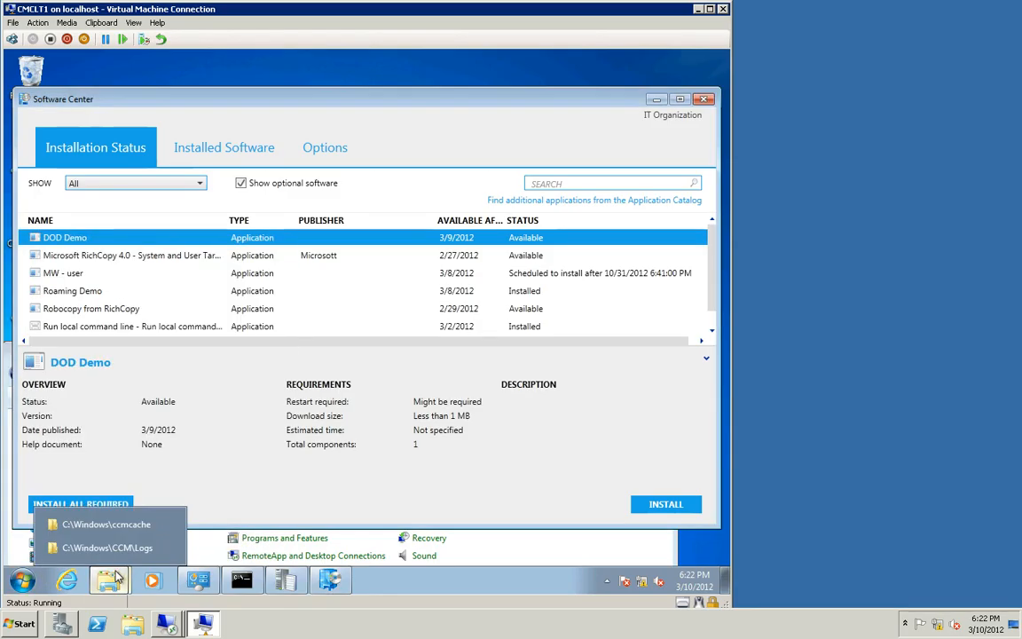
pyautogui.click(105, 524)
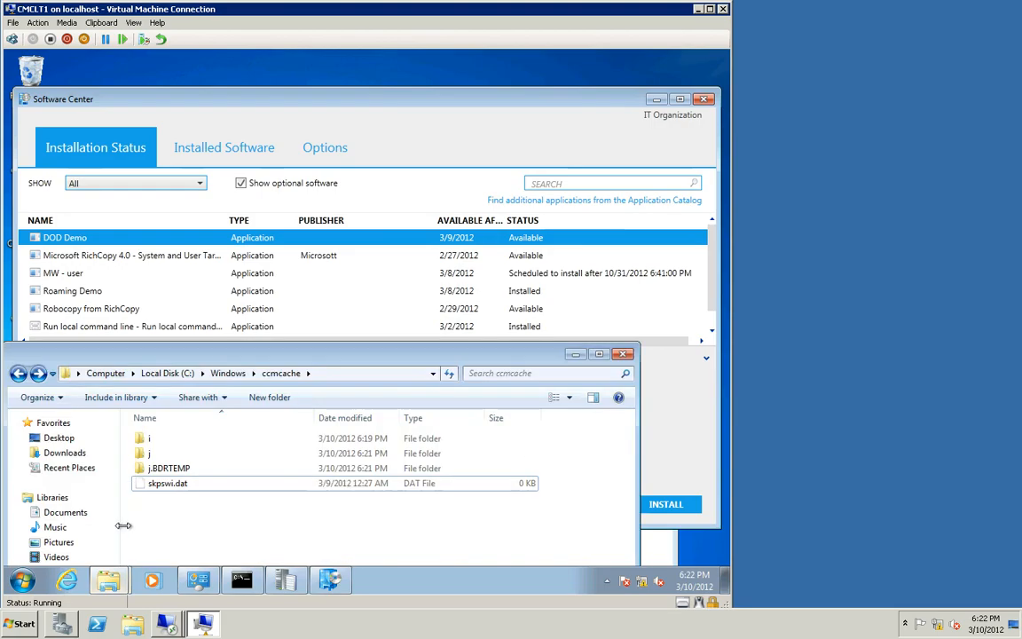
pyautogui.click(169, 470)
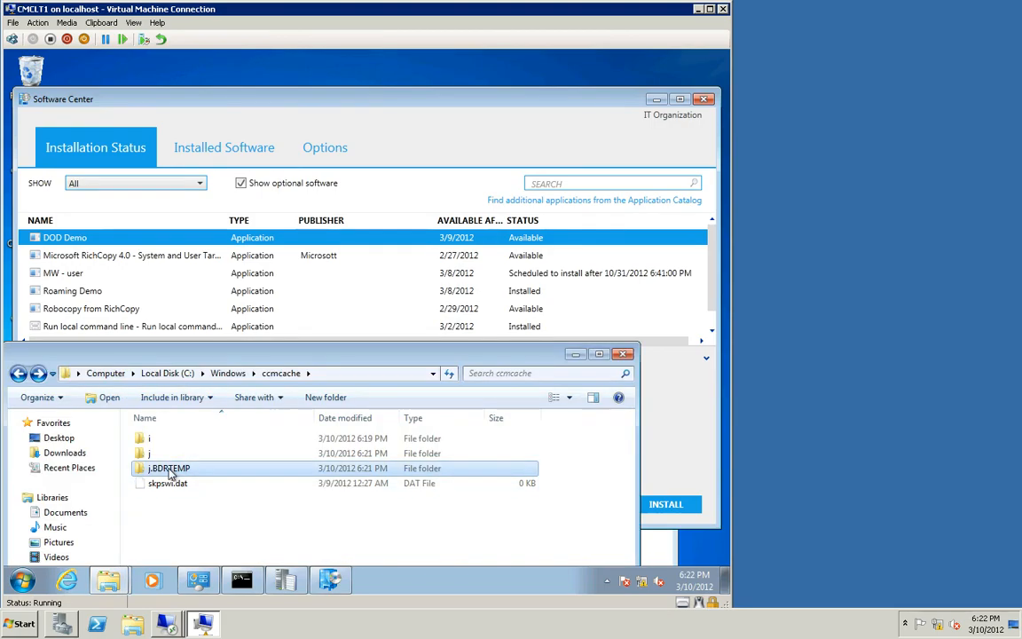
pyautogui.hotkey('shift', 'Up')
pyautogui.press('Delete')
pyautogui.press('Return')
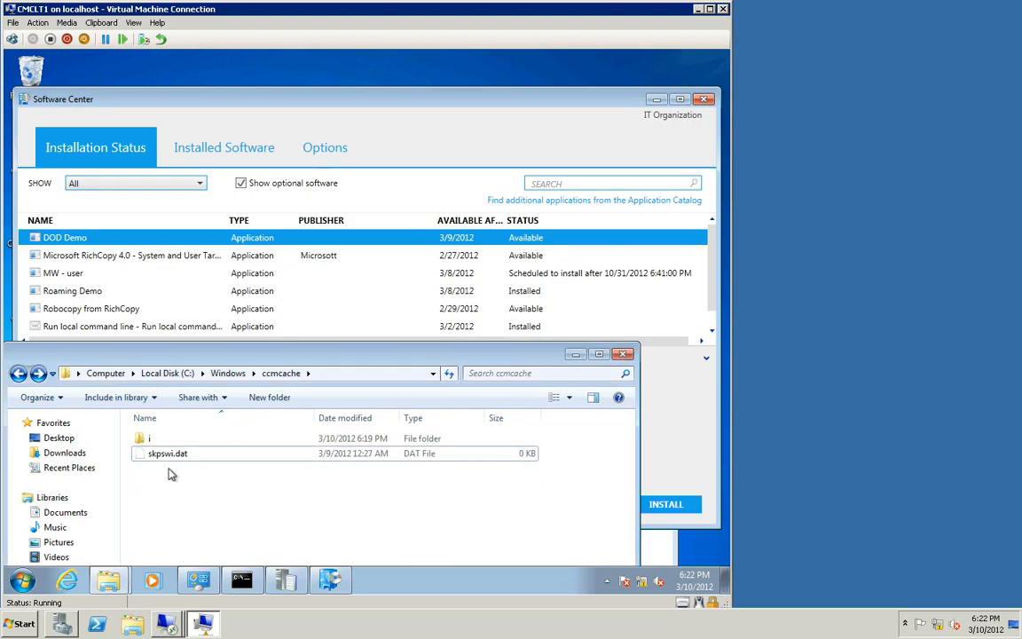
pyautogui.click(139, 440)
pyautogui.press('Delete')
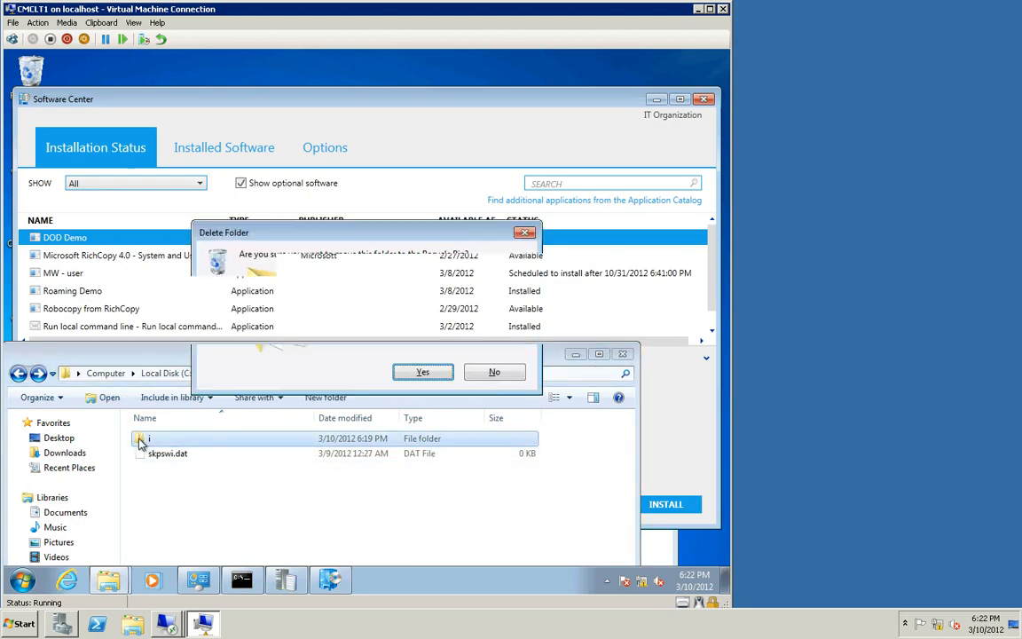
pyautogui.press('Return')
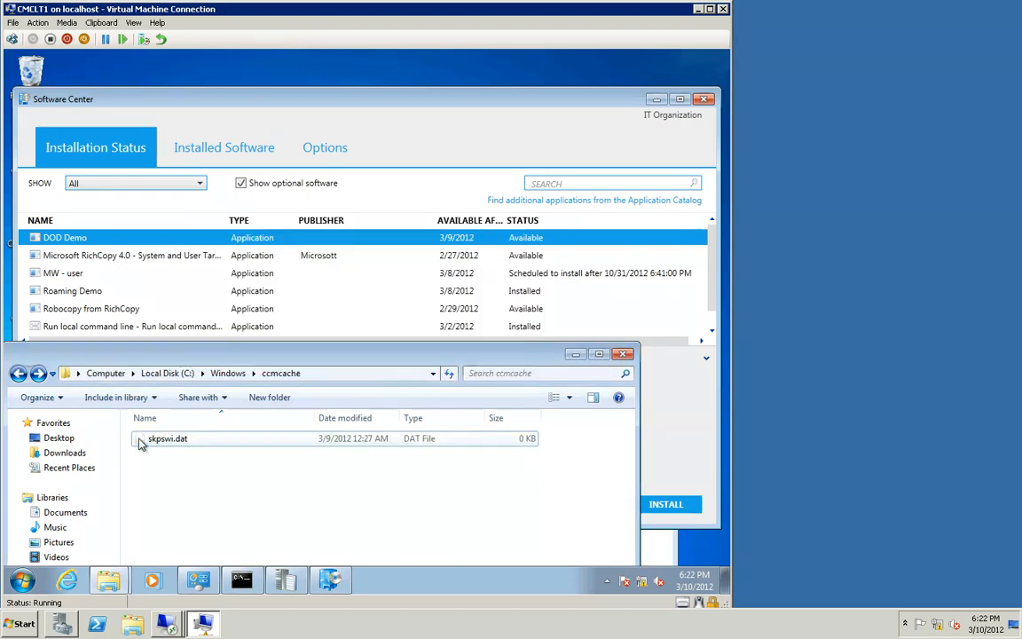
# Step: Select the Roaming Demo application in Software Center
pyautogui.click(494, 96)
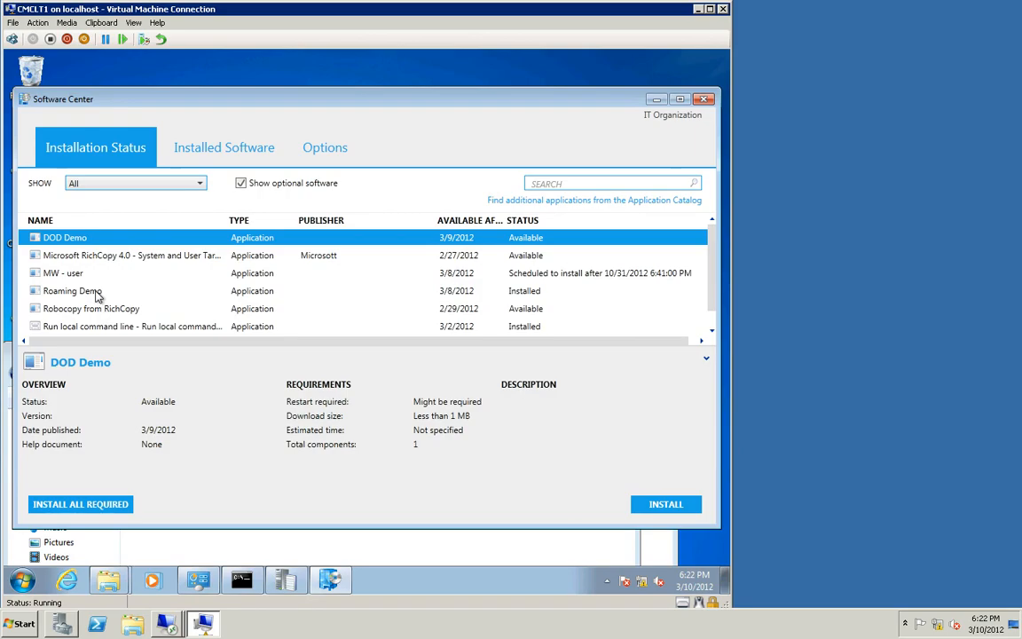
pyautogui.click(129, 290)
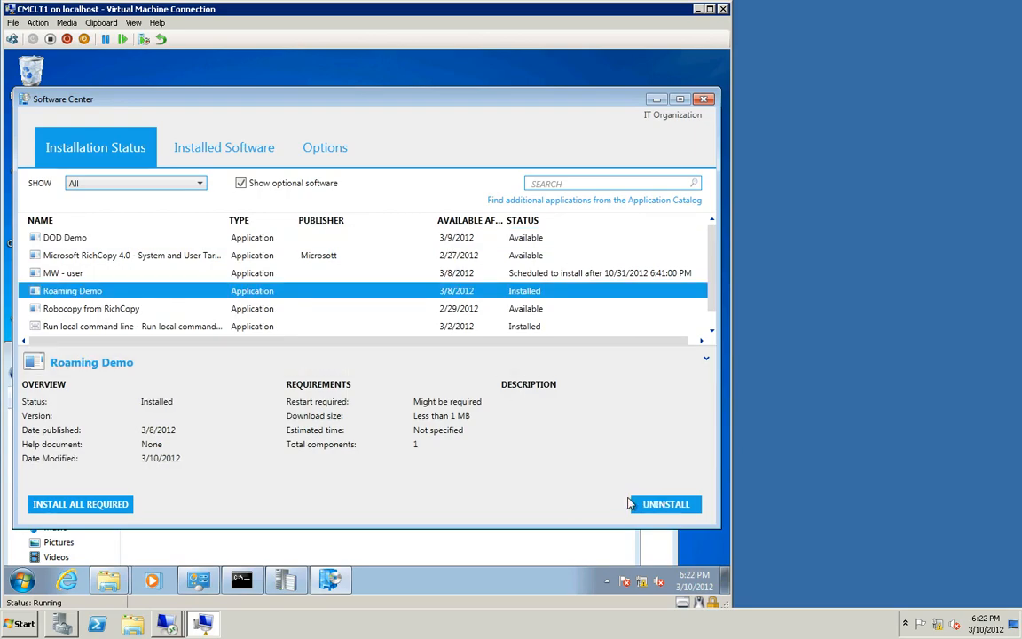
pyautogui.moveTo(305, 104); pyautogui.dragTo(345, 112)
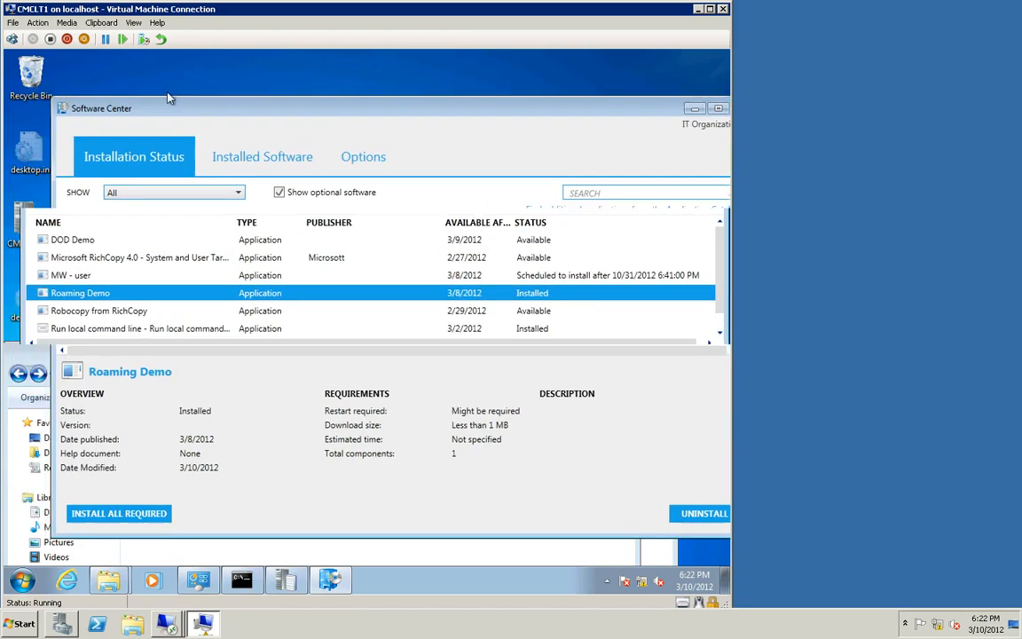
# Step: Restore the i, j and j.BDRTEMP folders from the Recycle Bin and close it
pyautogui.rightClick(39, 82)
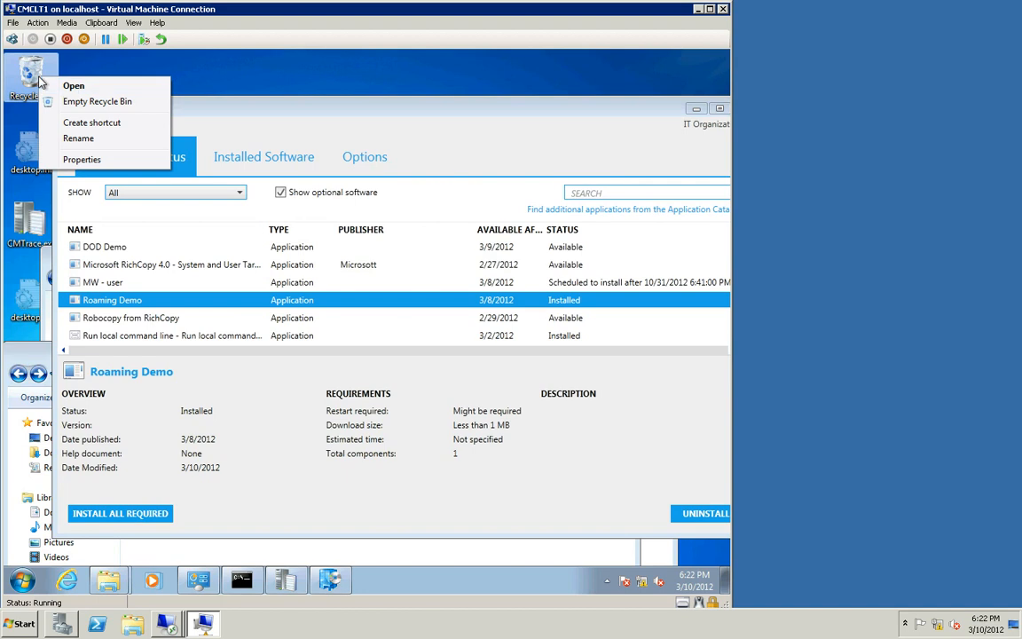
pyautogui.click(74, 86)
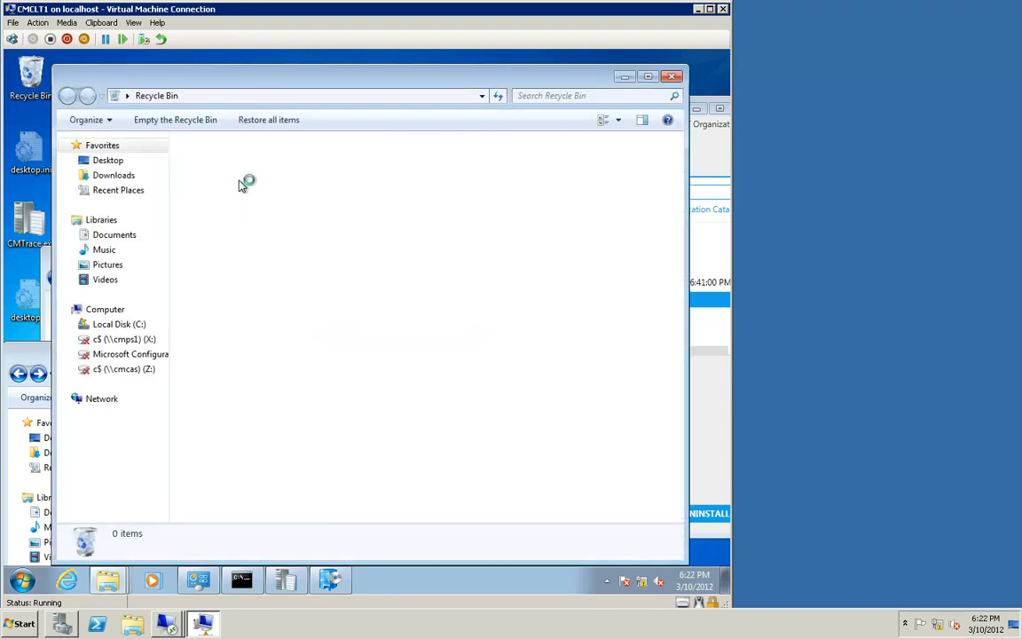
pyautogui.click(235, 160)
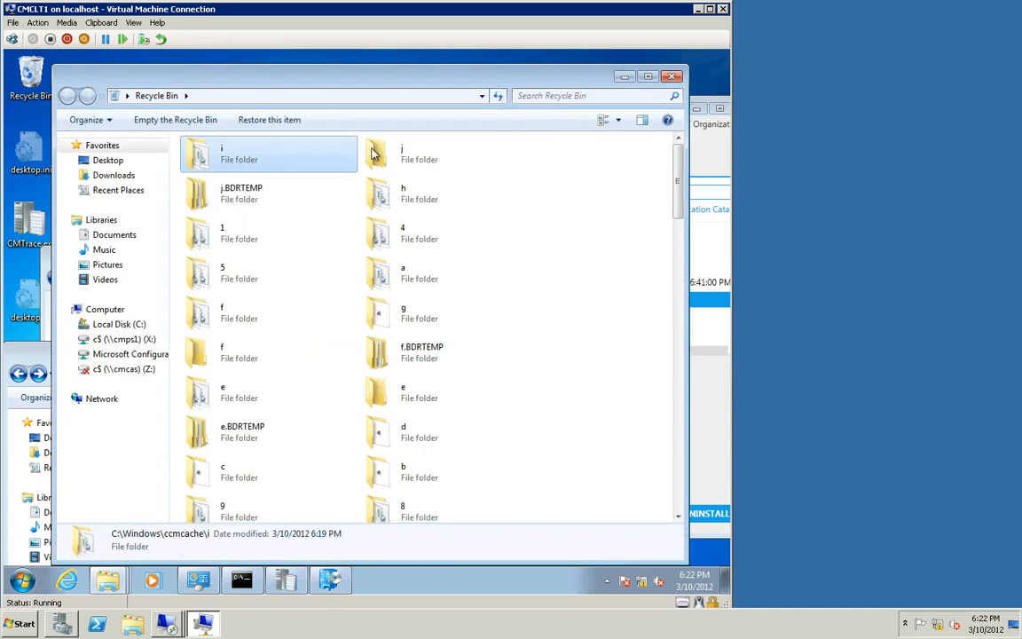
pyautogui.keyDown('ctrl'); pyautogui.click(226, 203); pyautogui.keyUp('ctrl')
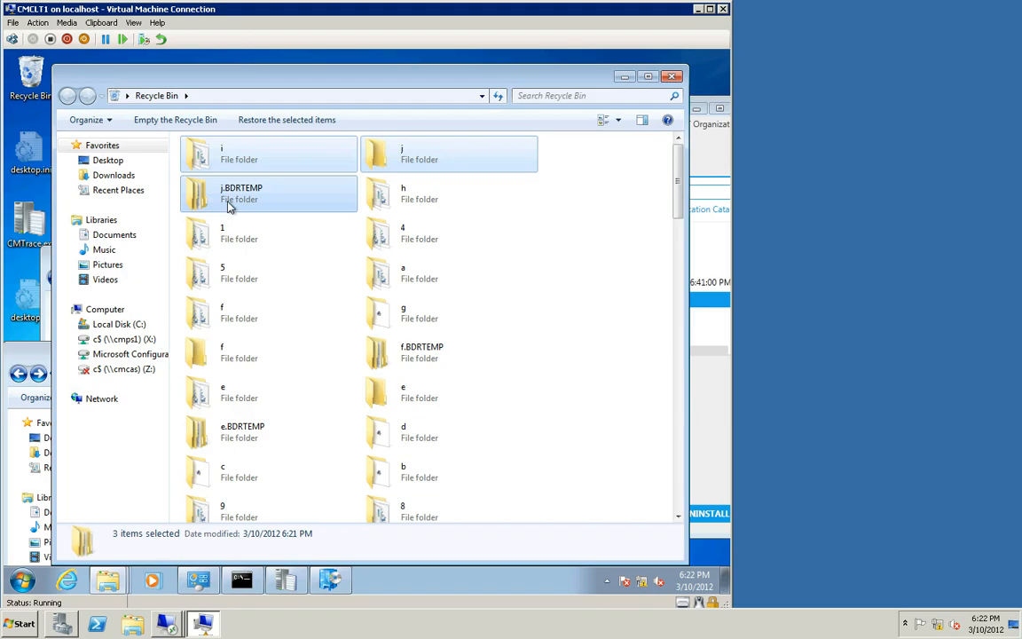
pyautogui.rightClick(226, 203)
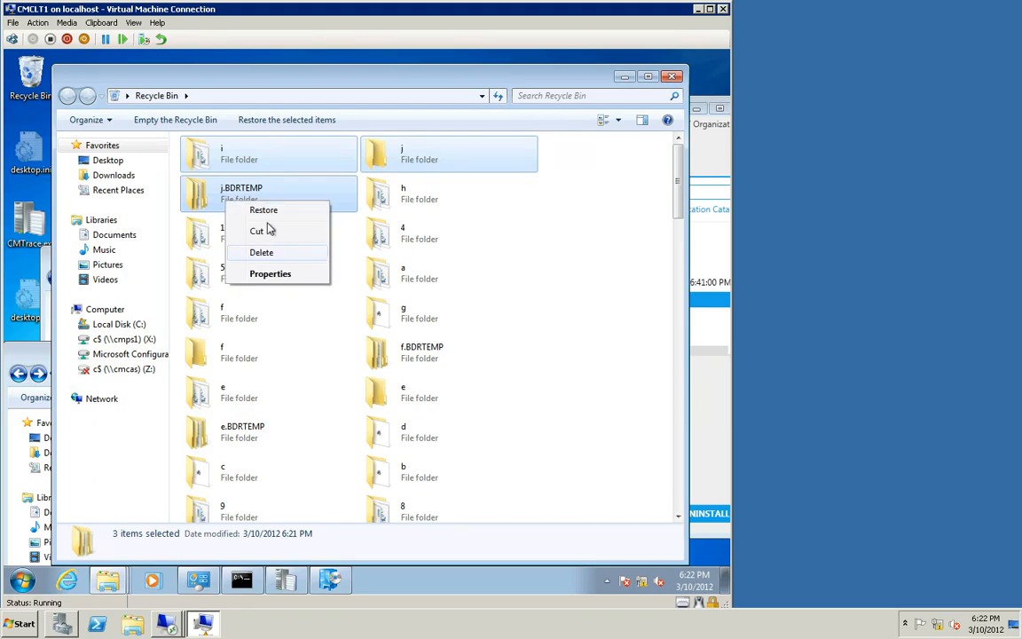
pyautogui.click(272, 212)
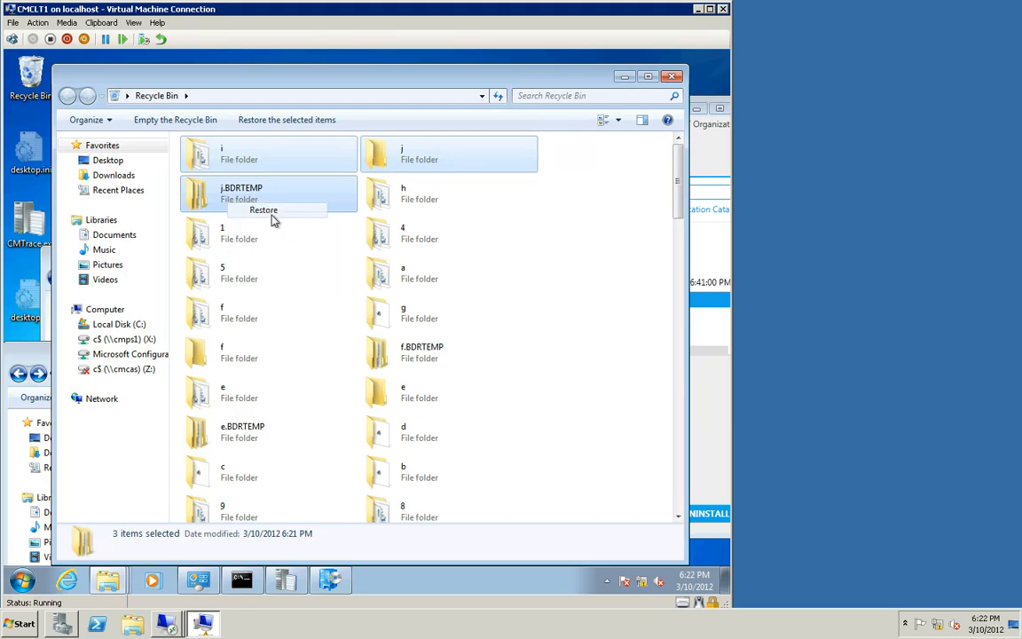
pyautogui.click(671, 78)
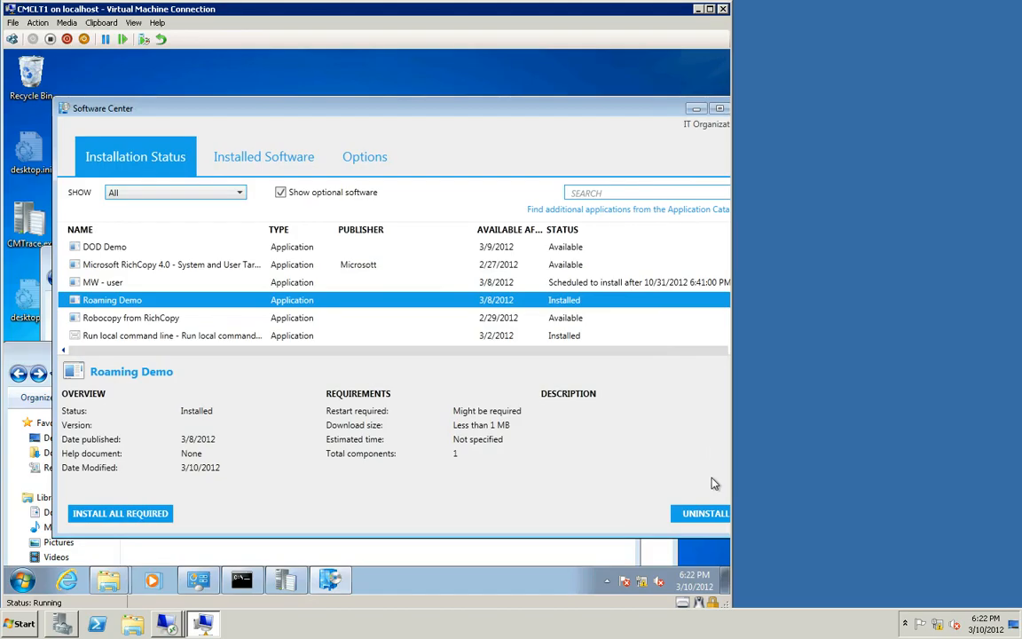
# Step: Delete the i, j and j.BDRTEMP folders from the ccmcache folder once more
pyautogui.click(256, 550)
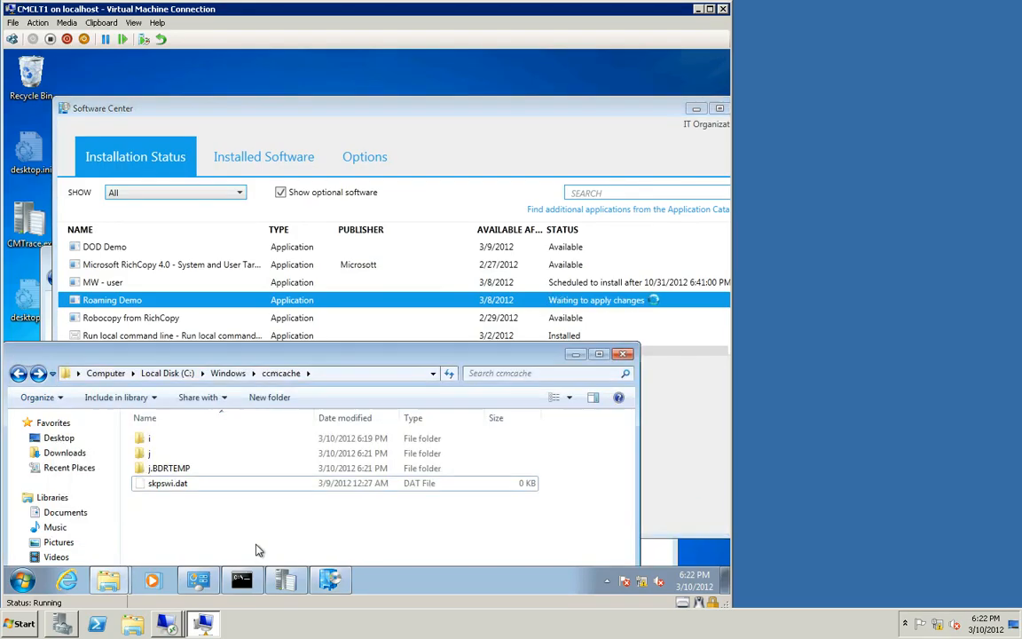
pyautogui.click(185, 468)
pyautogui.keyDown('shift'); pyautogui.click(153, 441); pyautogui.keyUp('shift')
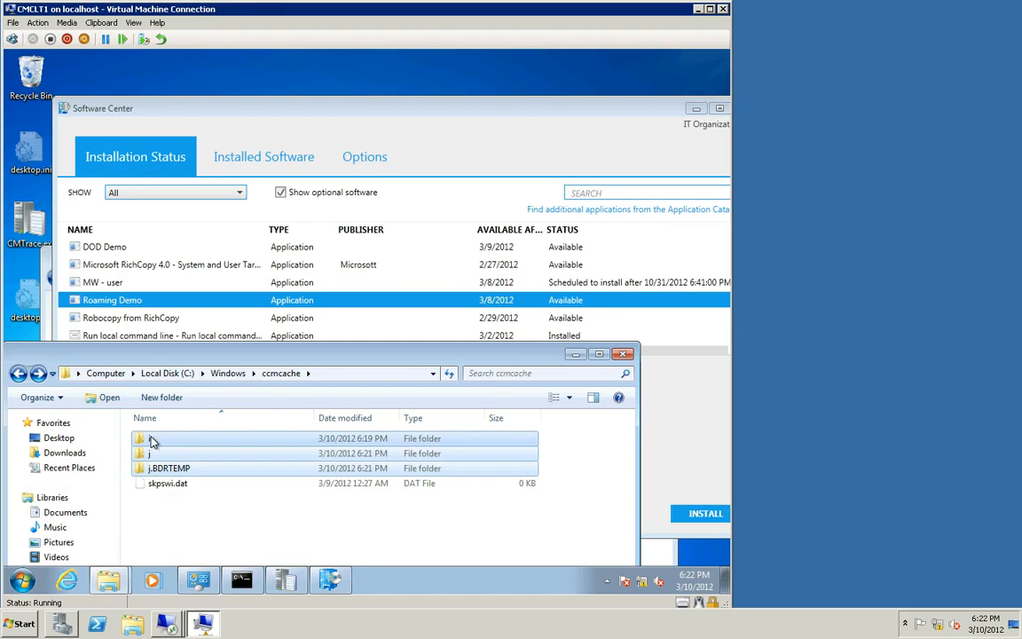
pyautogui.press('Delete')
pyautogui.press('Return')
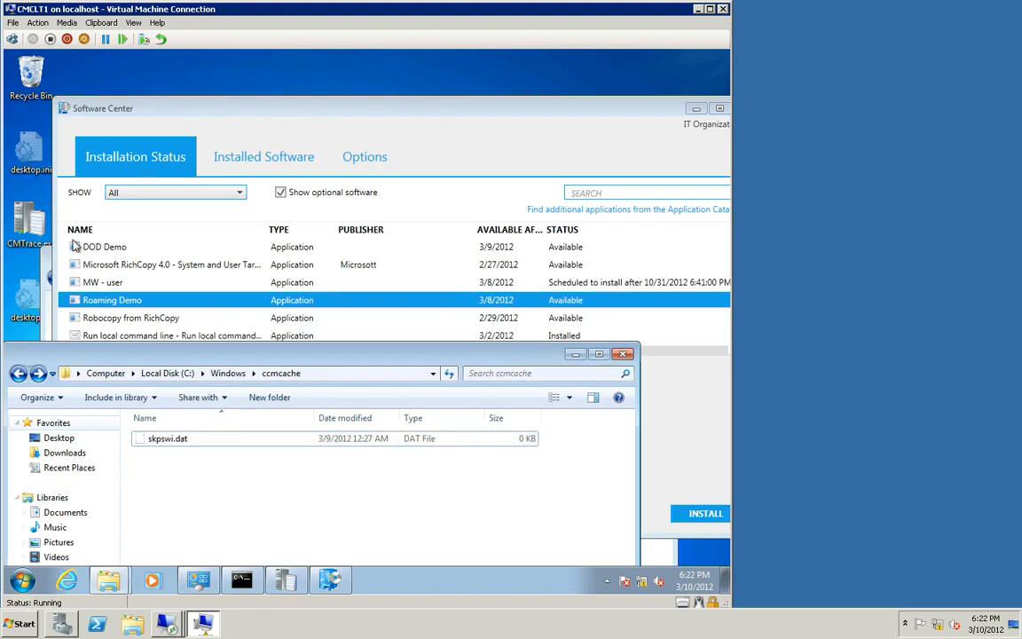
# Step: Install Roaming Demo from Software Center and continue past the pause in its command window
pyautogui.click(253, 106)
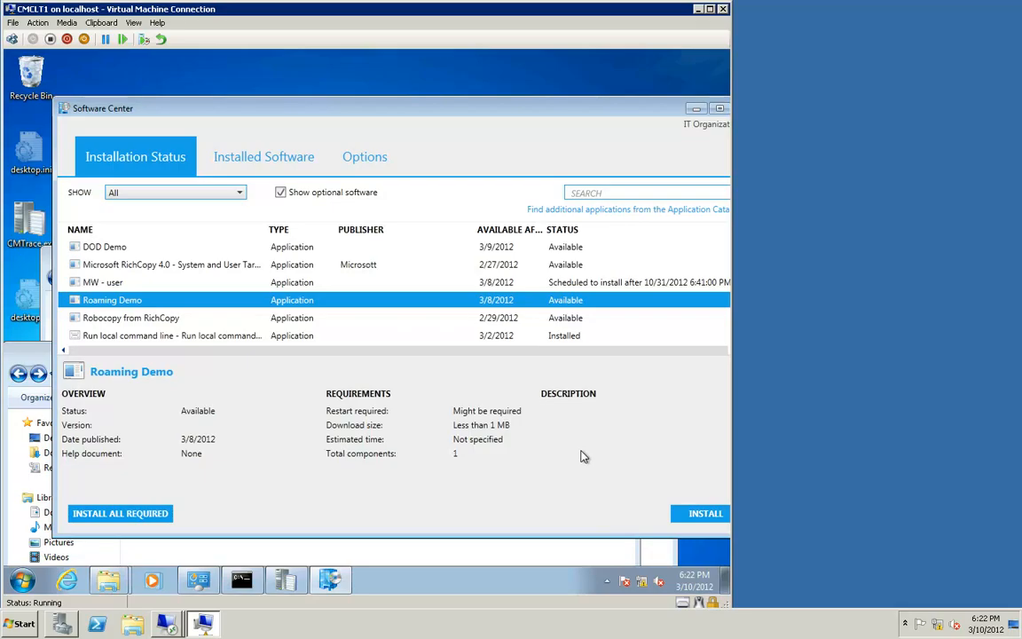
pyautogui.click(698, 513)
pyautogui.click(690, 515)
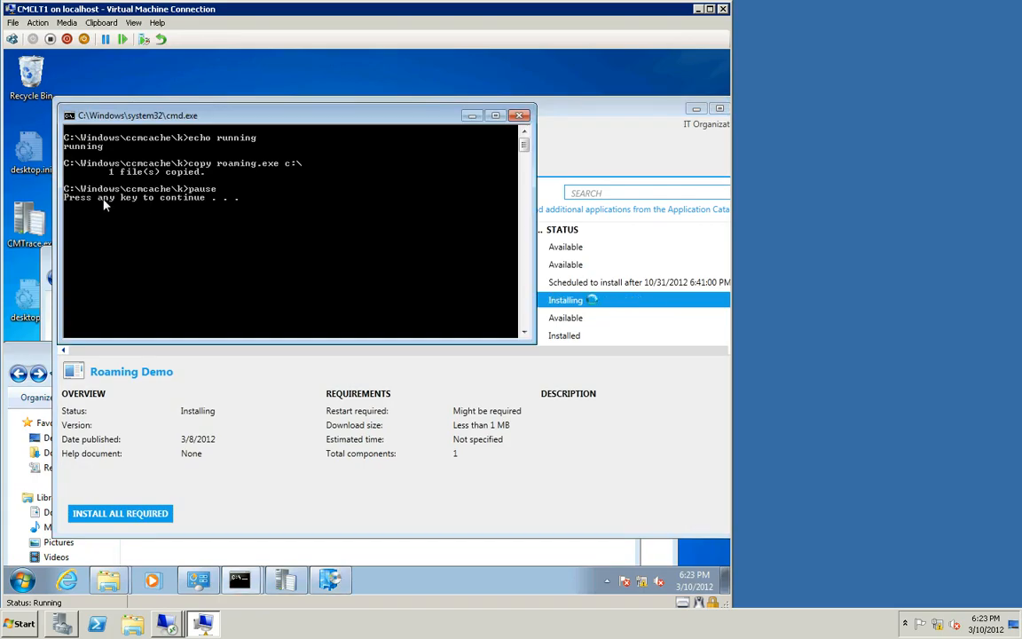
pyautogui.press('Return')
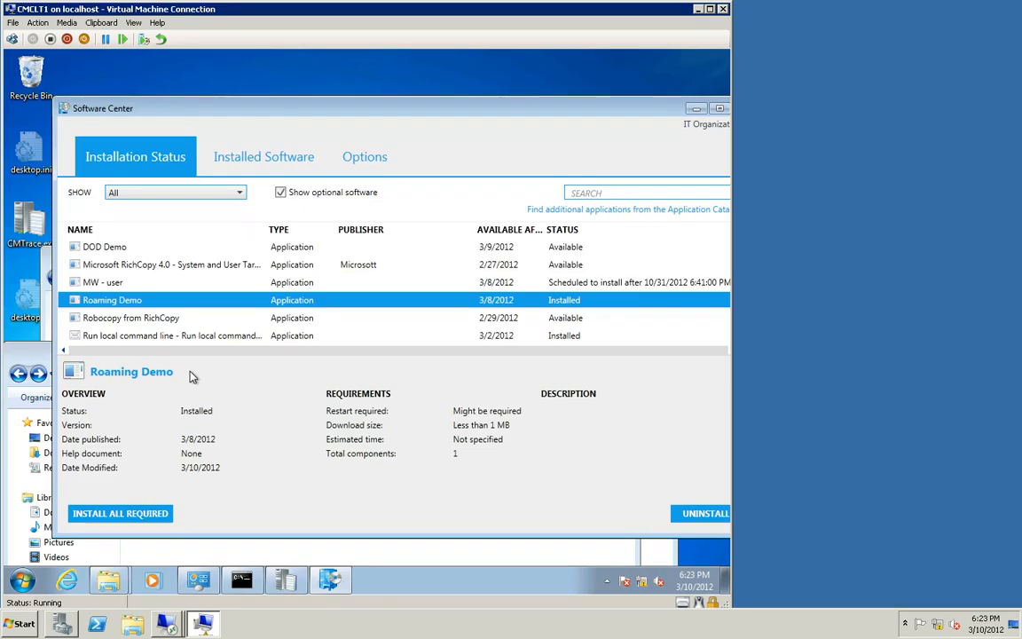
# Step: Examine the newest ContentTransferManager.log entry for the distribution point URL of the download, then close the log viewer
pyautogui.click(327, 582)
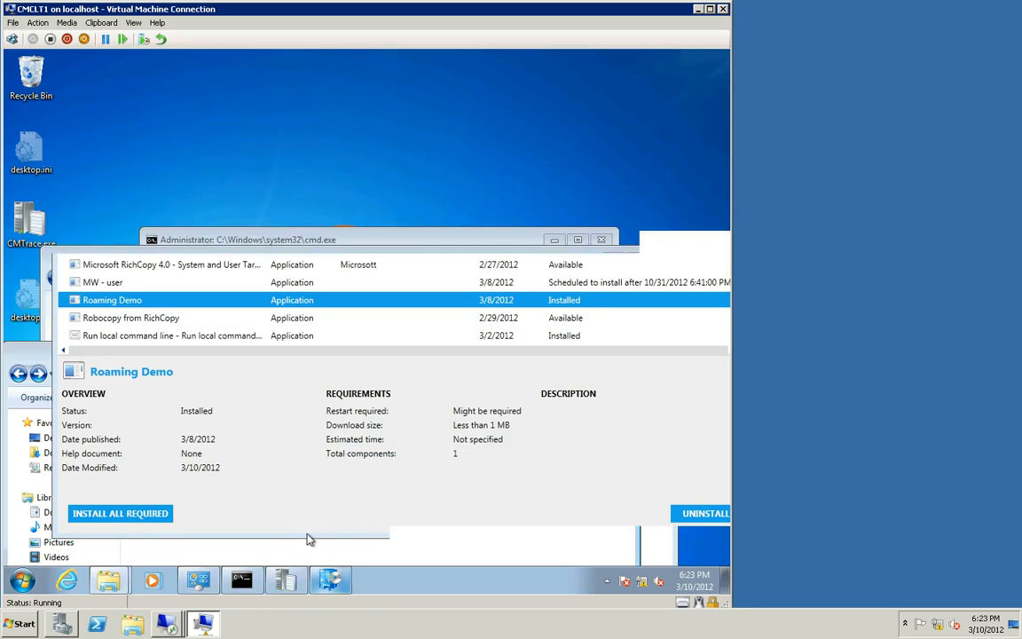
pyautogui.click(330, 582)
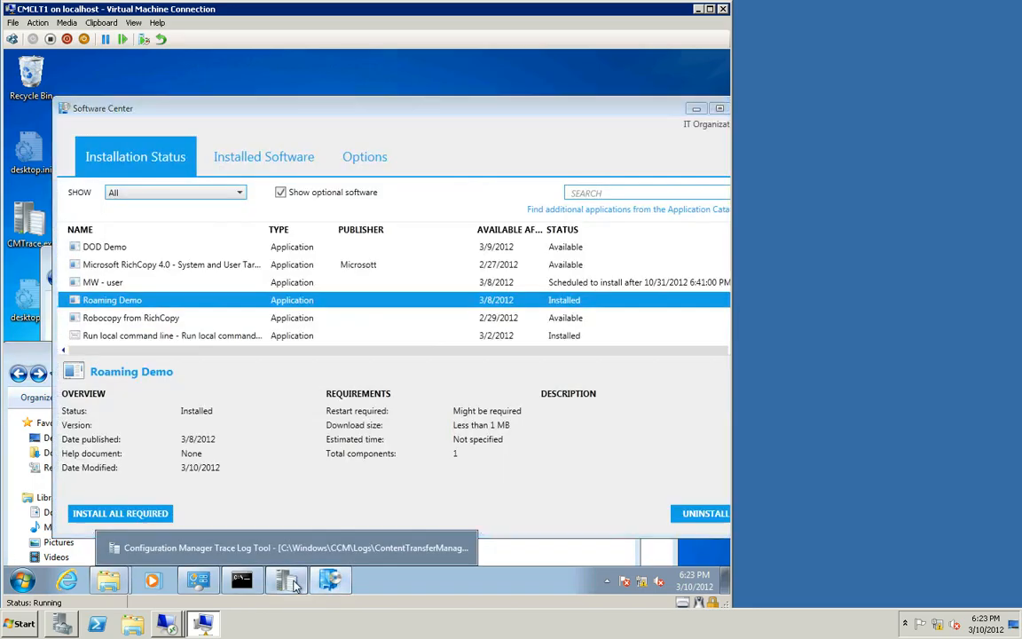
pyautogui.click(285, 581)
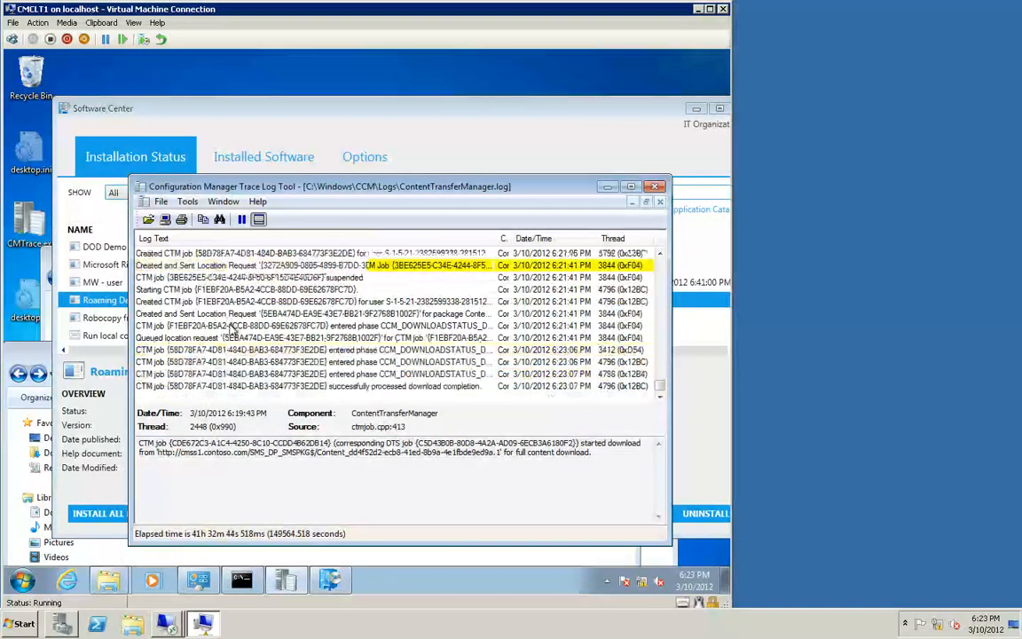
pyautogui.click(305, 328)
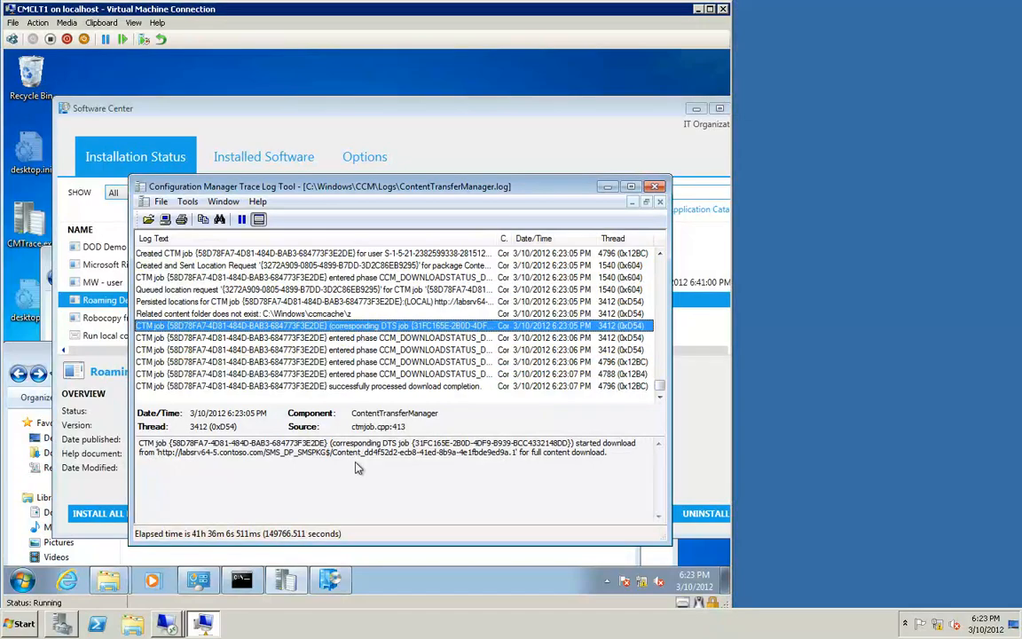
pyautogui.moveTo(355, 454); pyautogui.dragTo(168, 455)
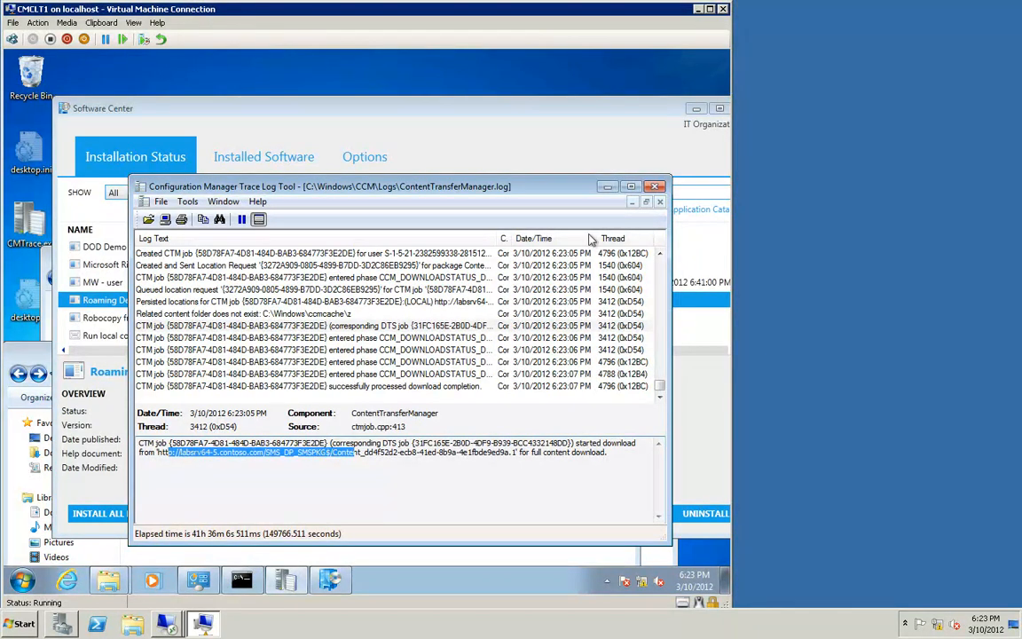
pyautogui.click(544, 169)
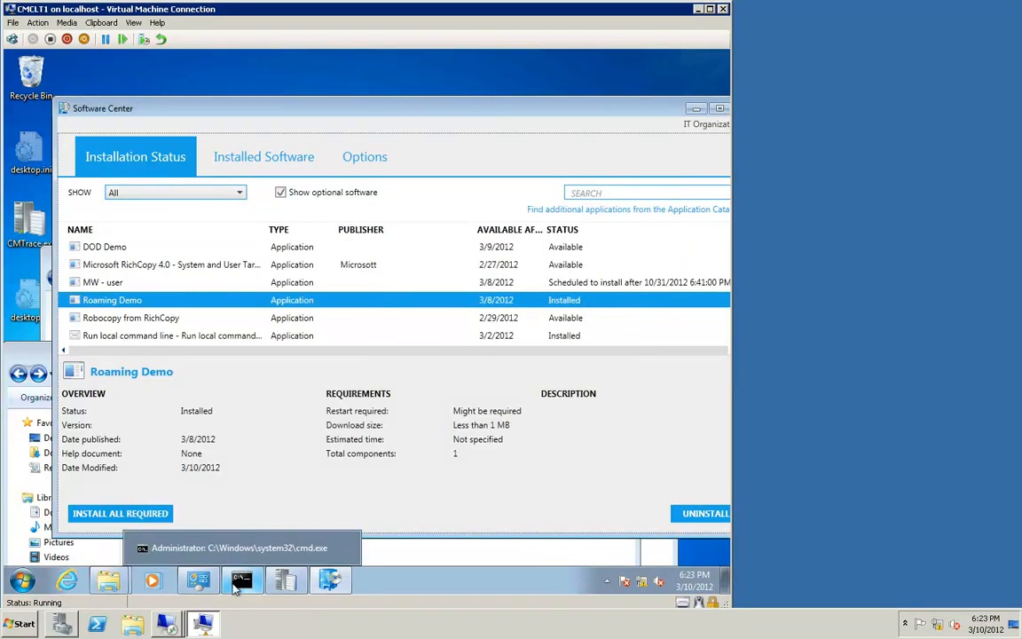
# Step: Change the client's Local Area Connection IPv4 address to 192.168.0.43 and close the connection properties
pyautogui.click(200, 580)
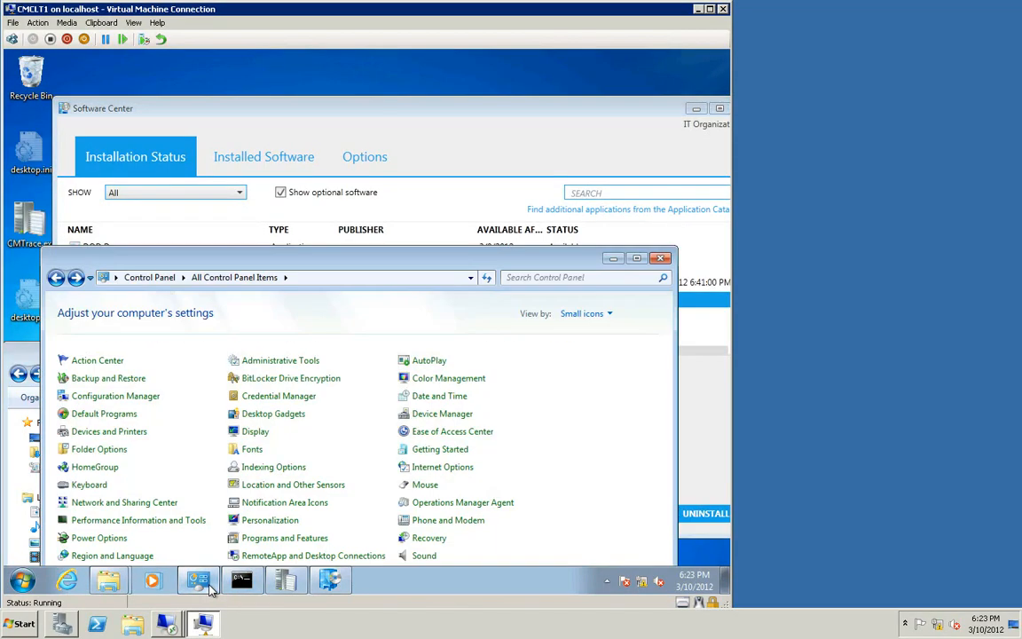
pyautogui.click(109, 504)
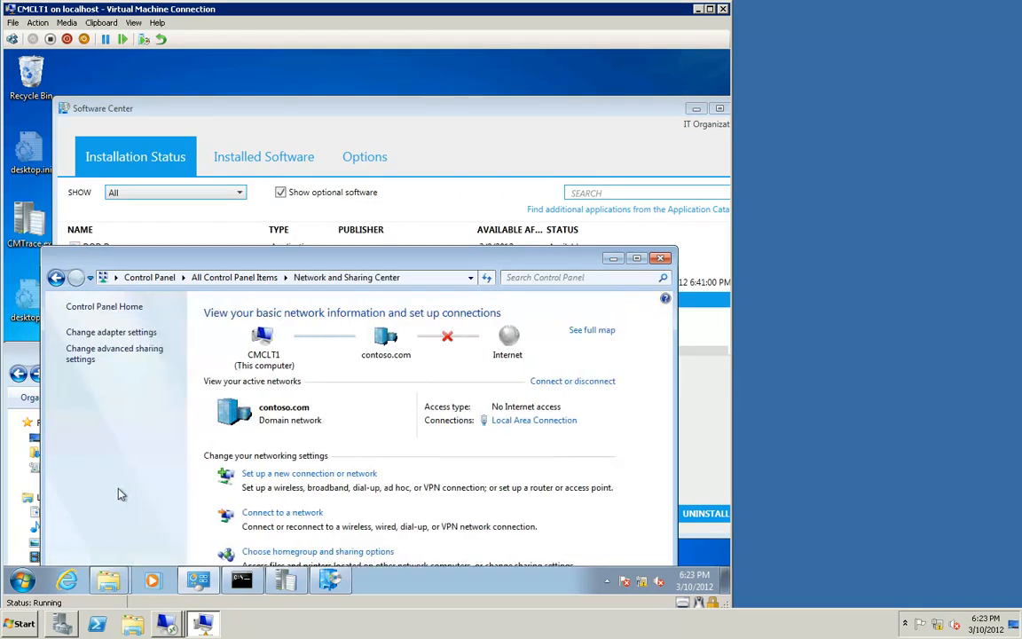
pyautogui.click(138, 334)
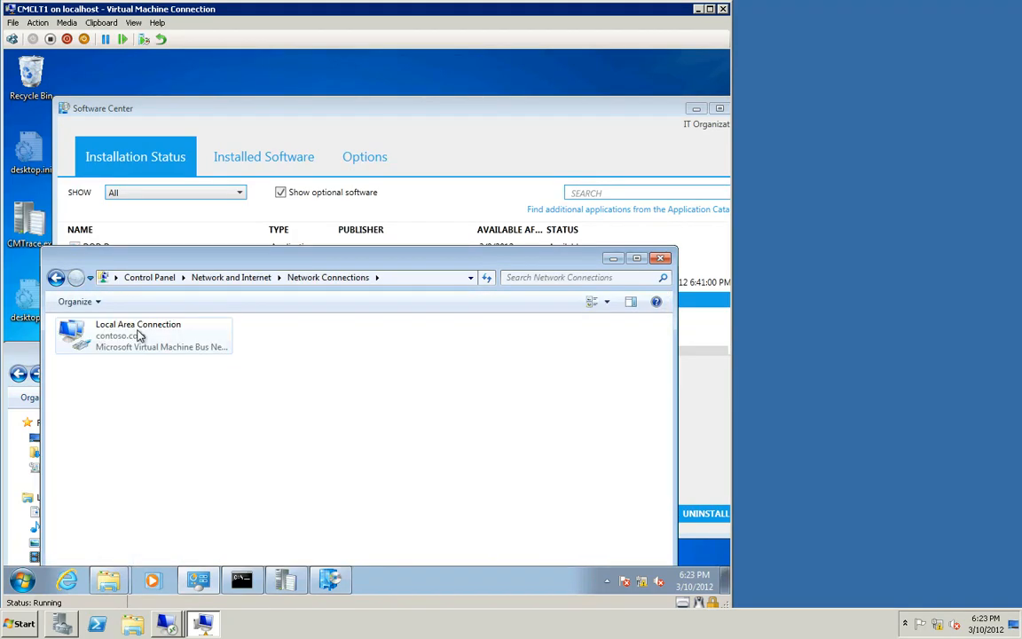
pyautogui.rightClick(138, 330)
pyautogui.click(180, 465)
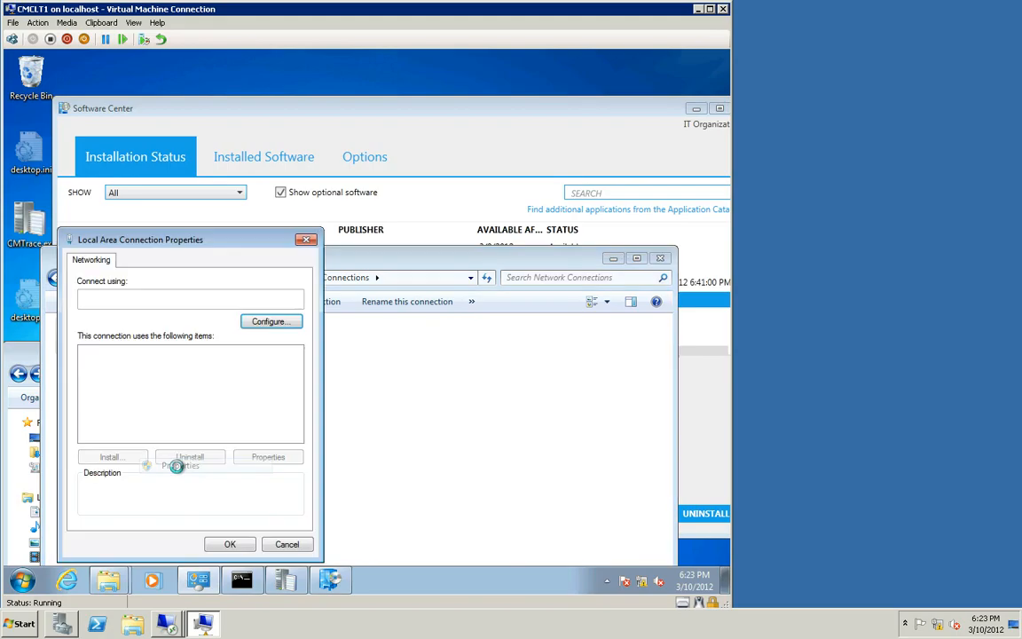
pyautogui.click(196, 401)
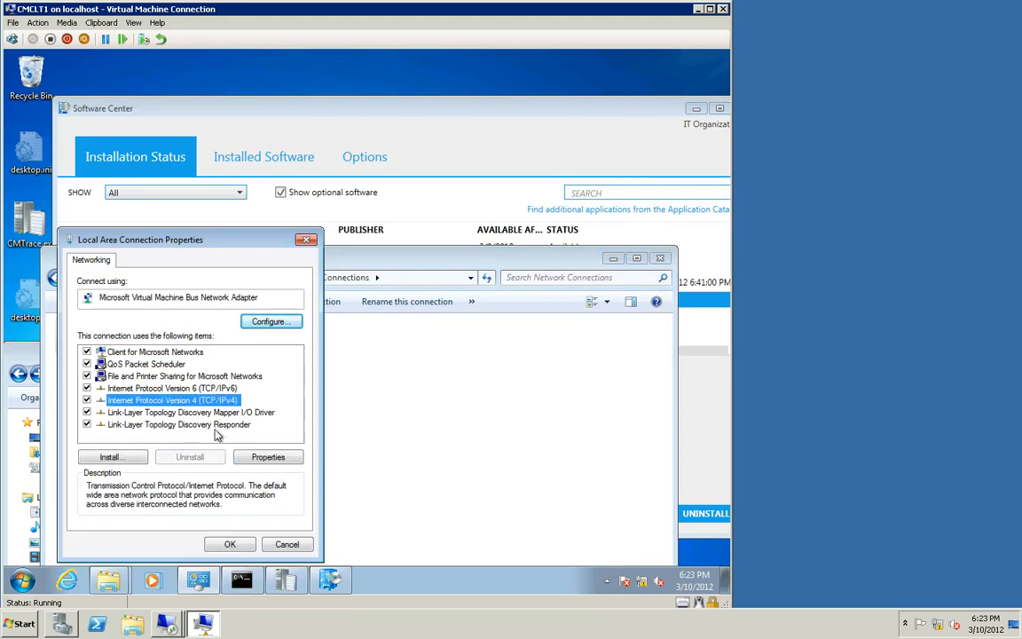
pyautogui.click(248, 458)
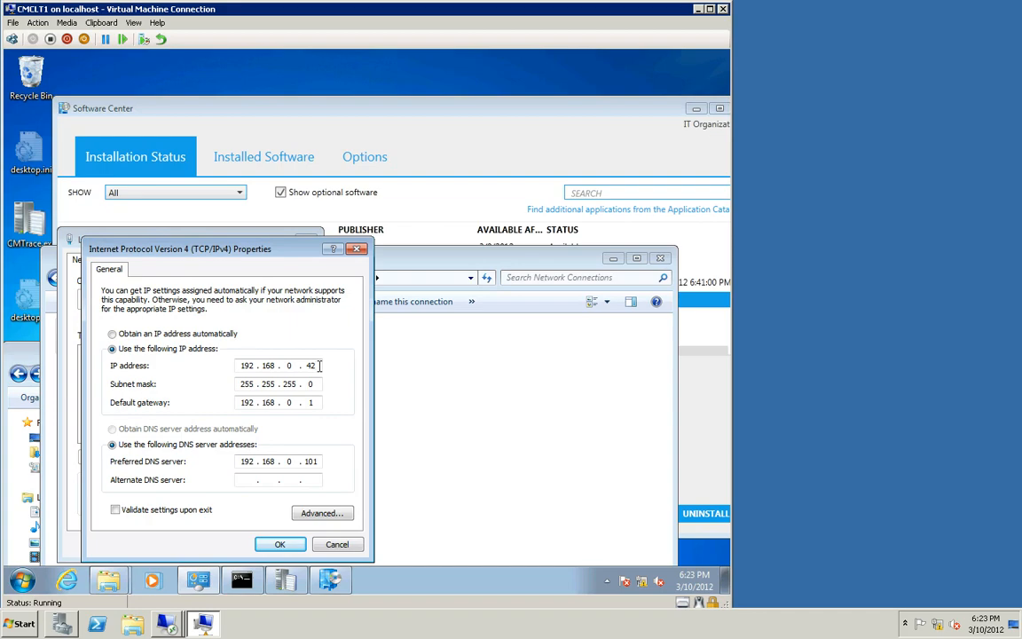
pyautogui.write('3')
pyautogui.click(277, 544)
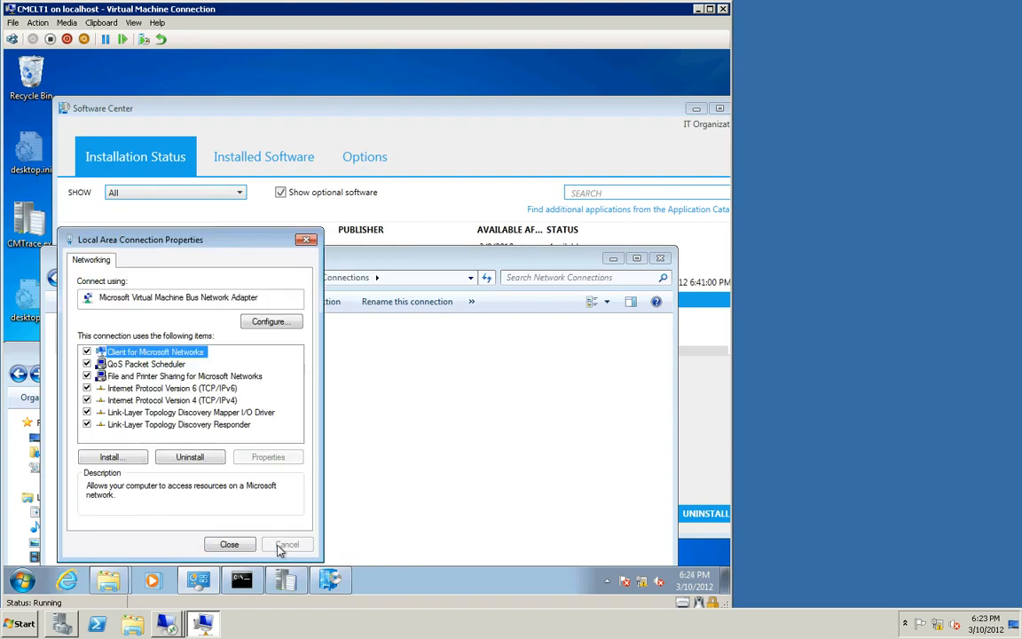
pyautogui.click(229, 544)
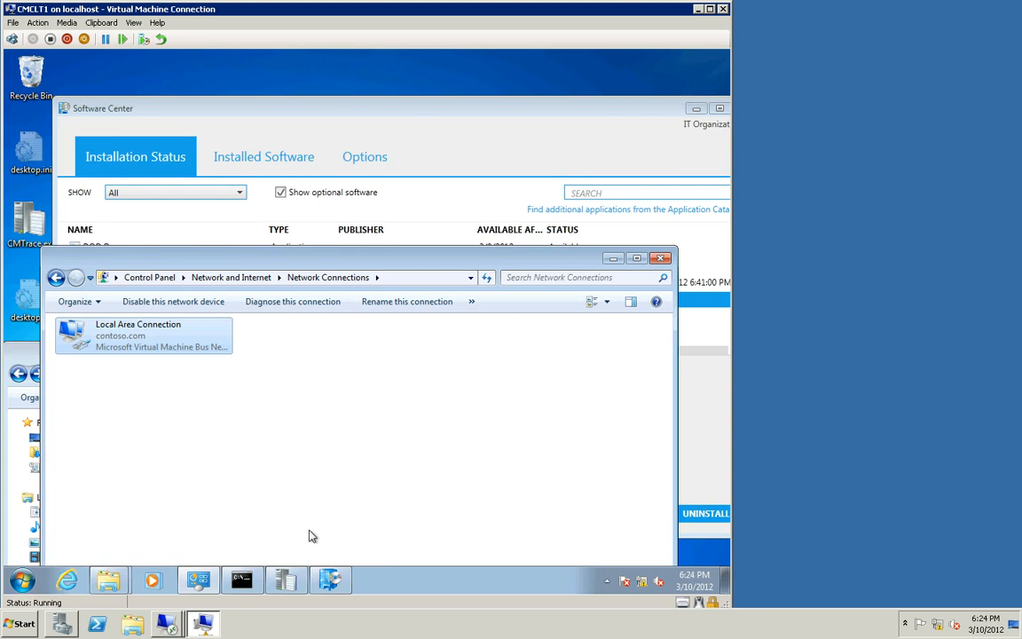
# Step: Run ipconfig in the command window to check the client's IP address
pyautogui.click(242, 581)
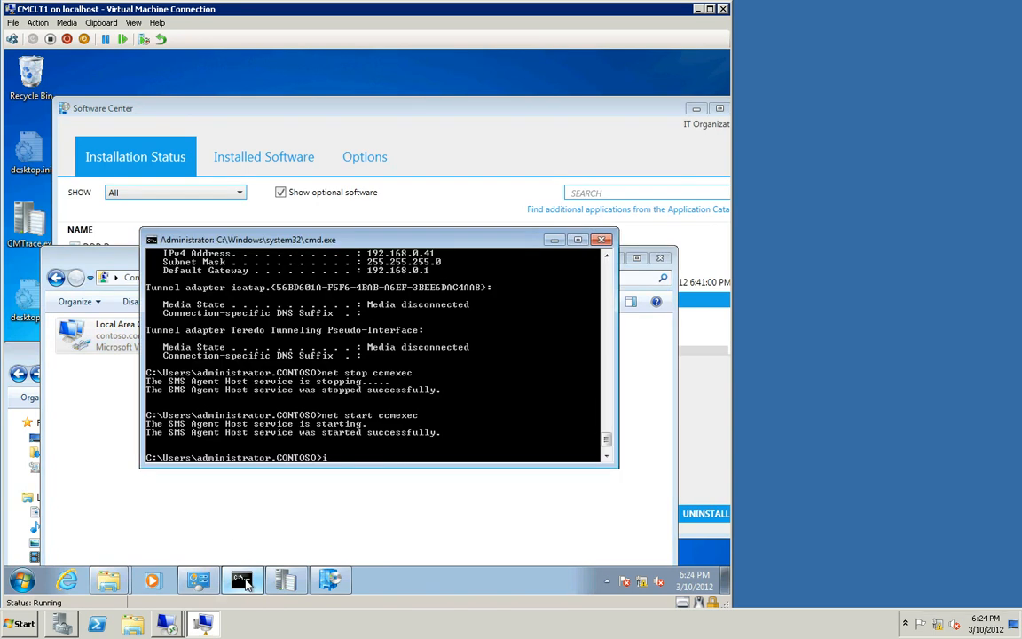
pyautogui.write('ipconfig')
pyautogui.press('Return')
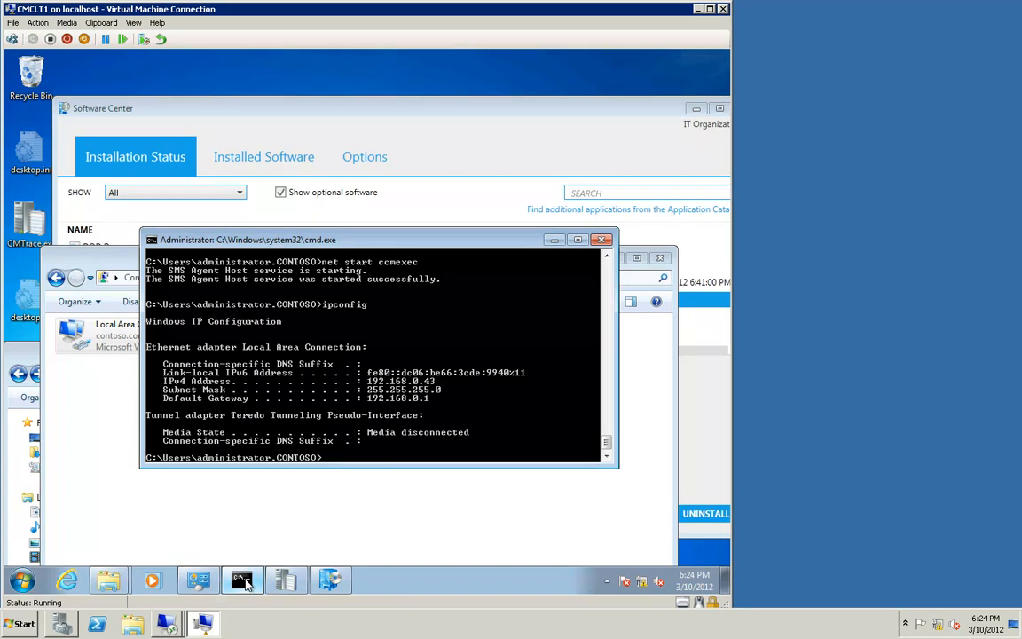
# Step: Restart the SMS Agent Host service with net stop ccmexec and net start ccmexec, then minimize the command window
pyautogui.write('net stop ccmexec')
pyautogui.press('Return')
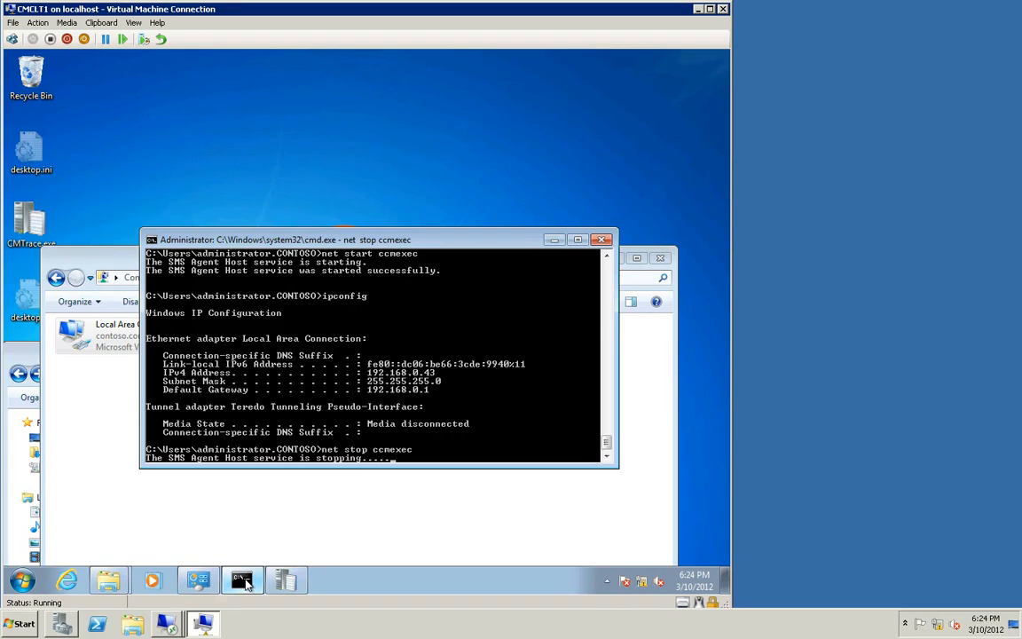
pyautogui.press('Up')
pyautogui.press('Up')
pyautogui.press('Up')
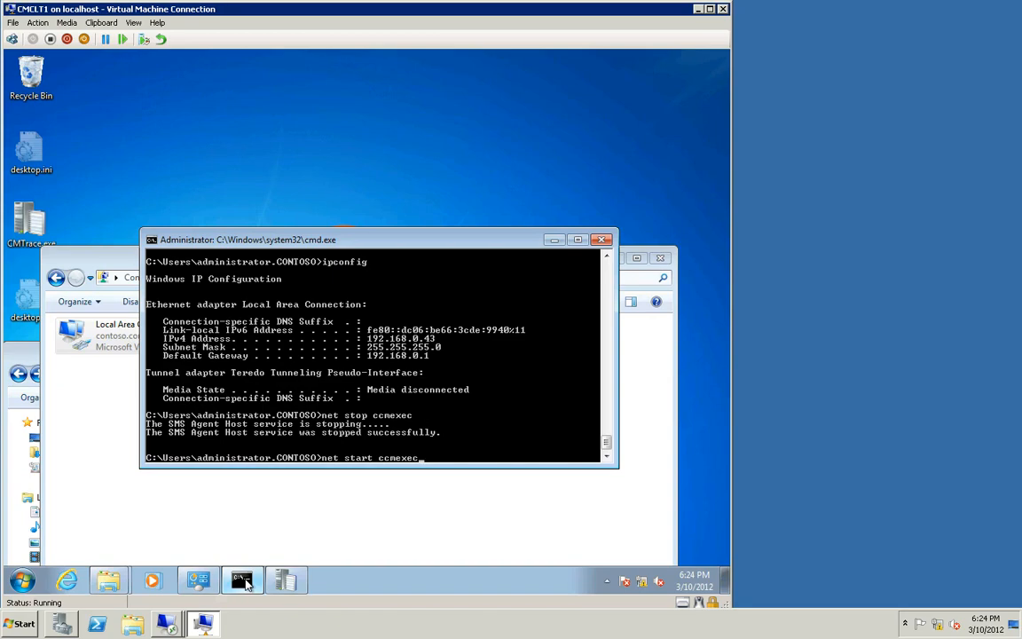
pyautogui.press('Return')
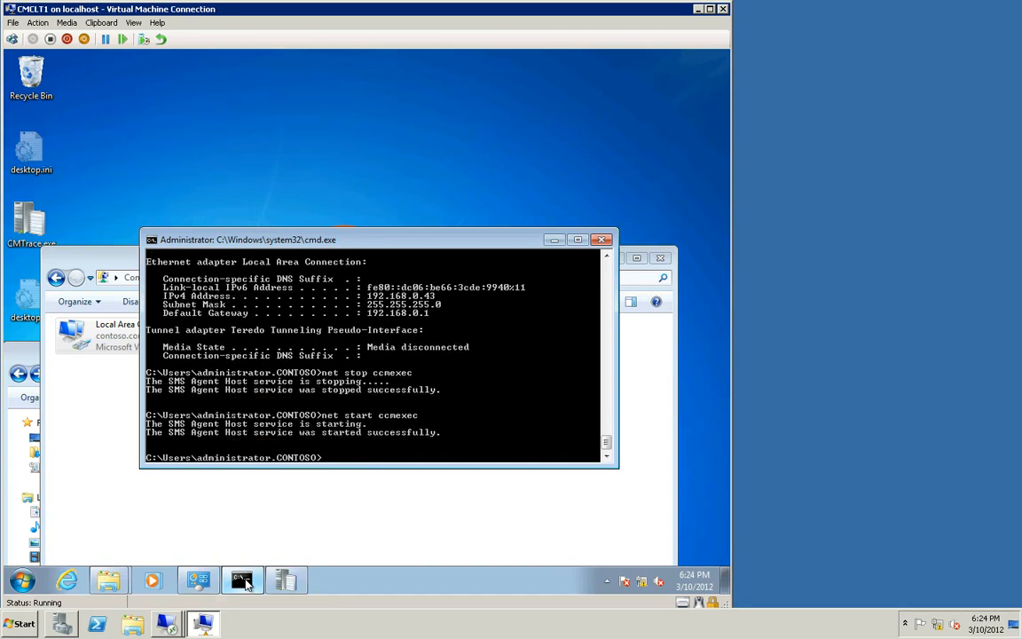
pyautogui.click(552, 240)
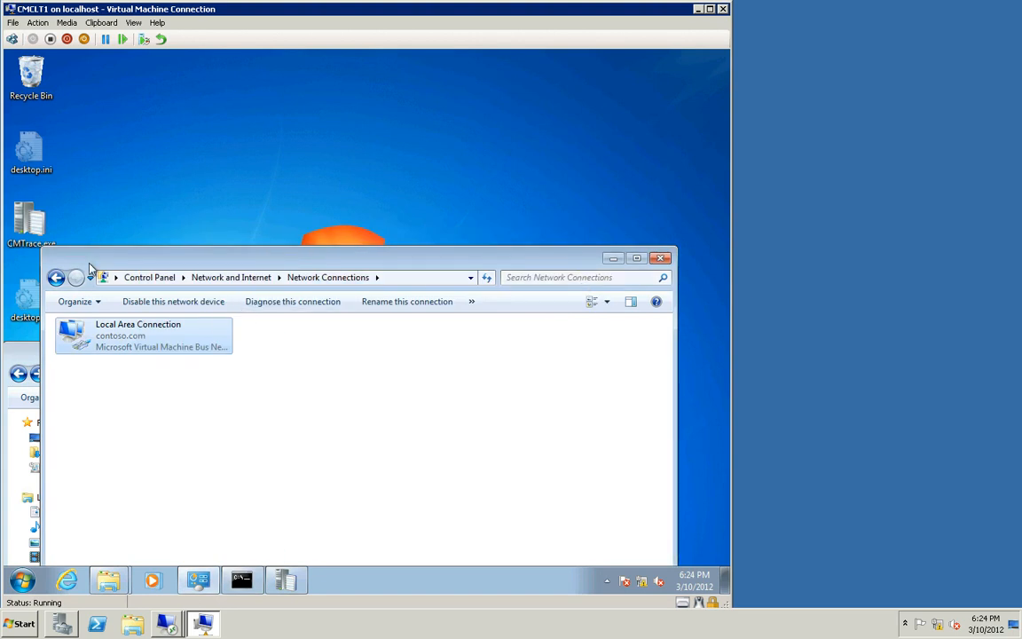
# Step: Open the Configuration Manager client properties, review the assigned management point and site code, and close them
pyautogui.click(55, 278)
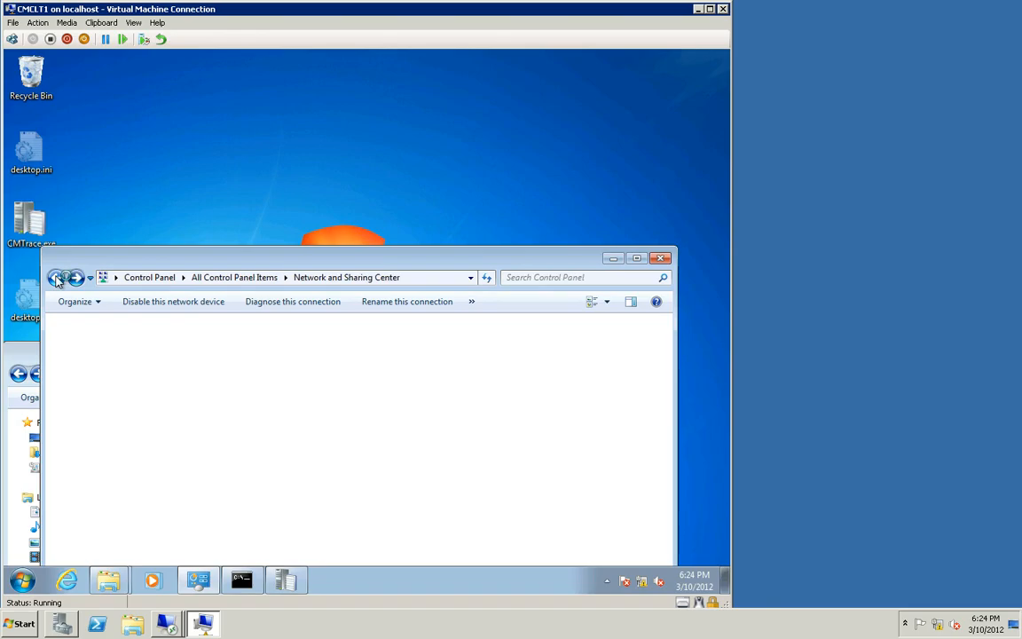
pyautogui.click(203, 278)
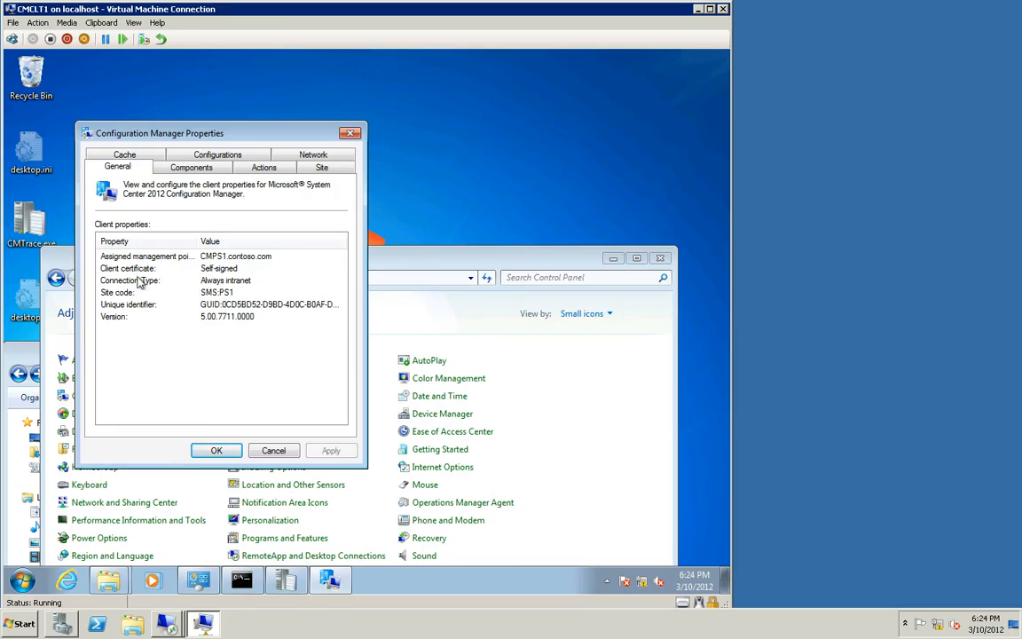
pyautogui.click(139, 257)
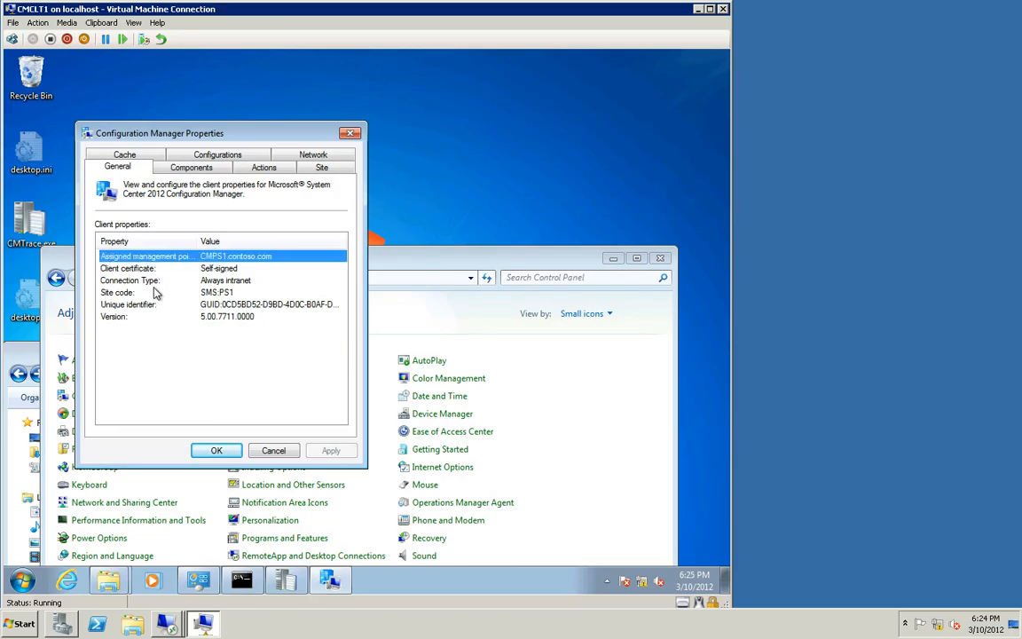
pyautogui.click(145, 292)
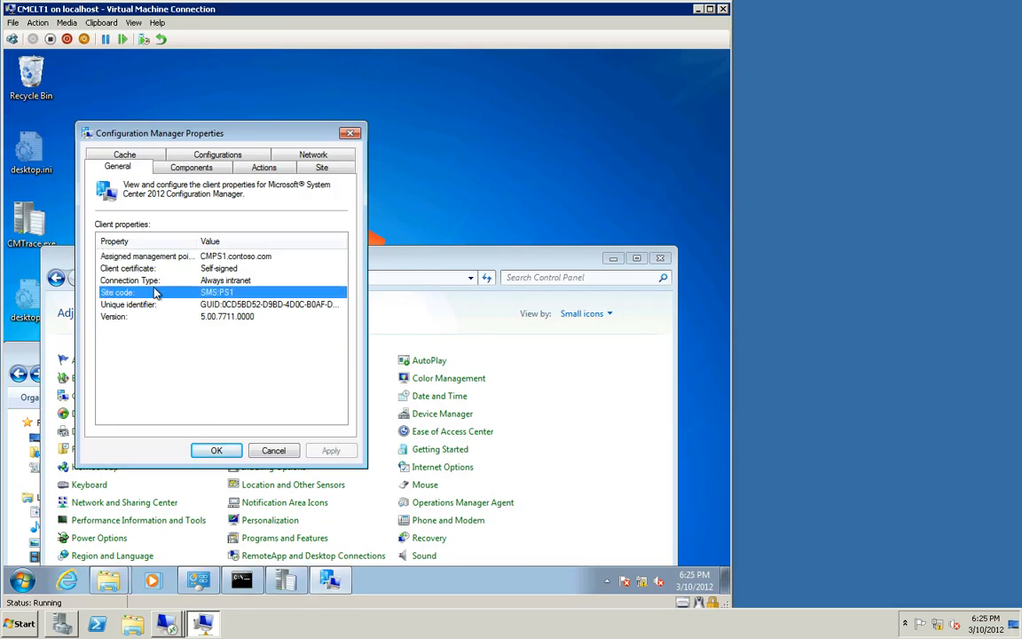
pyautogui.click(227, 450)
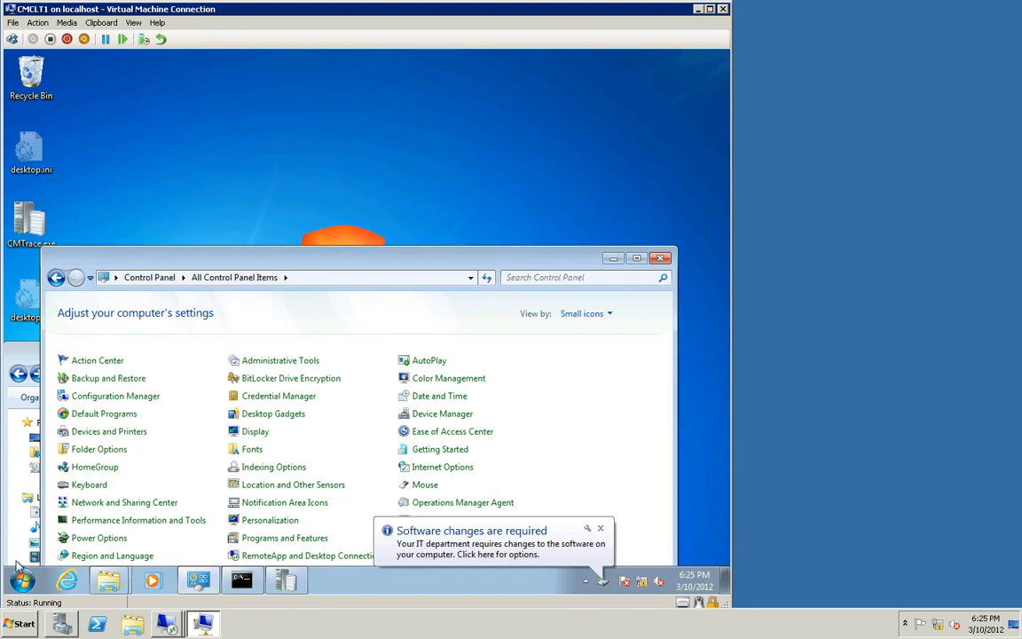
# Step: Open Software Center from the Start menu and uninstall Roaming Demo
pyautogui.press('super')
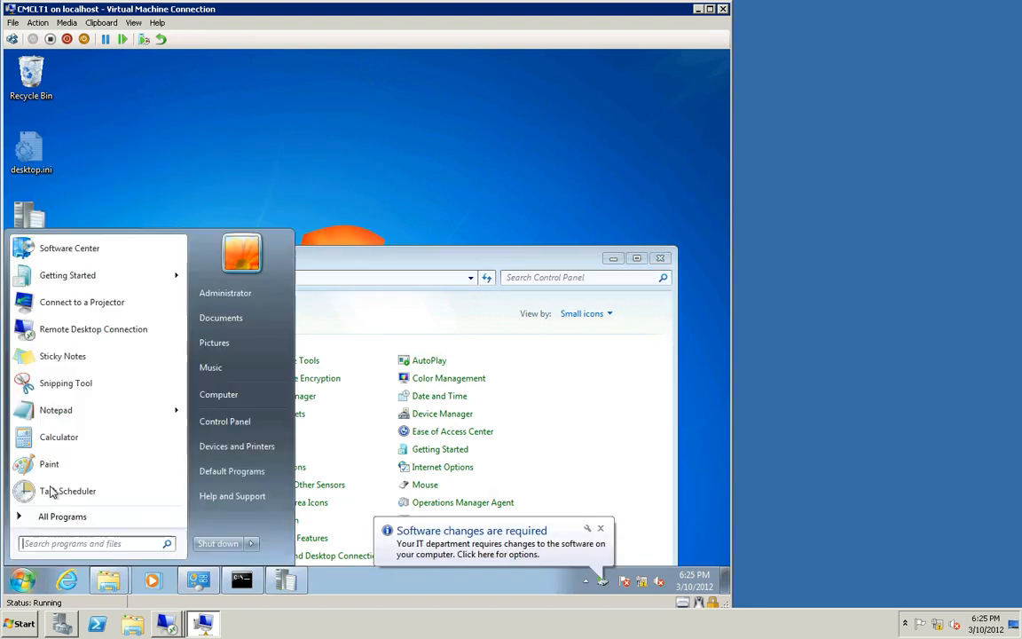
pyautogui.click(62, 250)
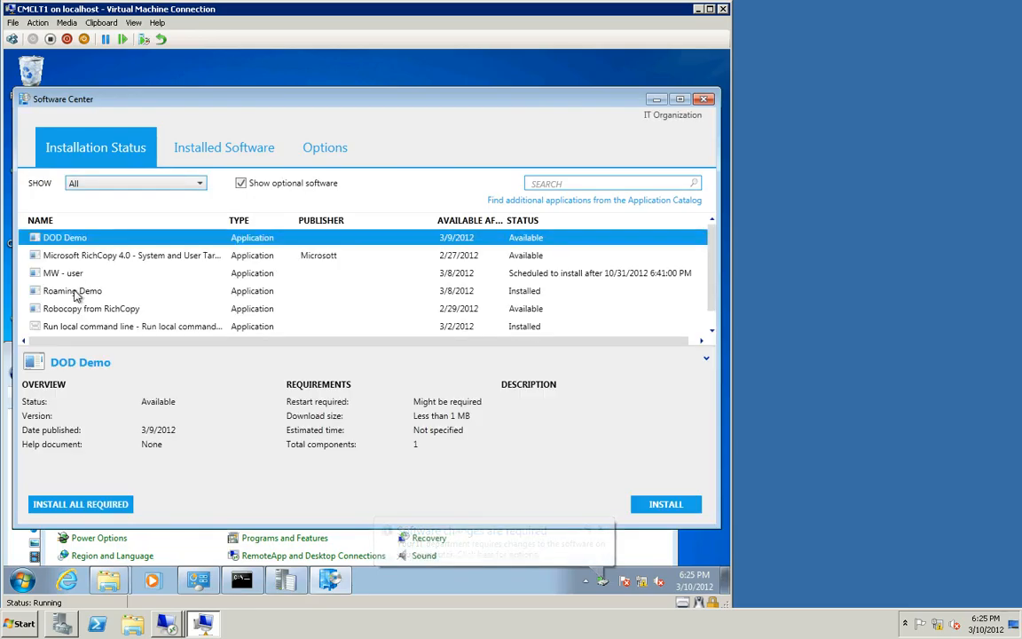
pyautogui.click(78, 291)
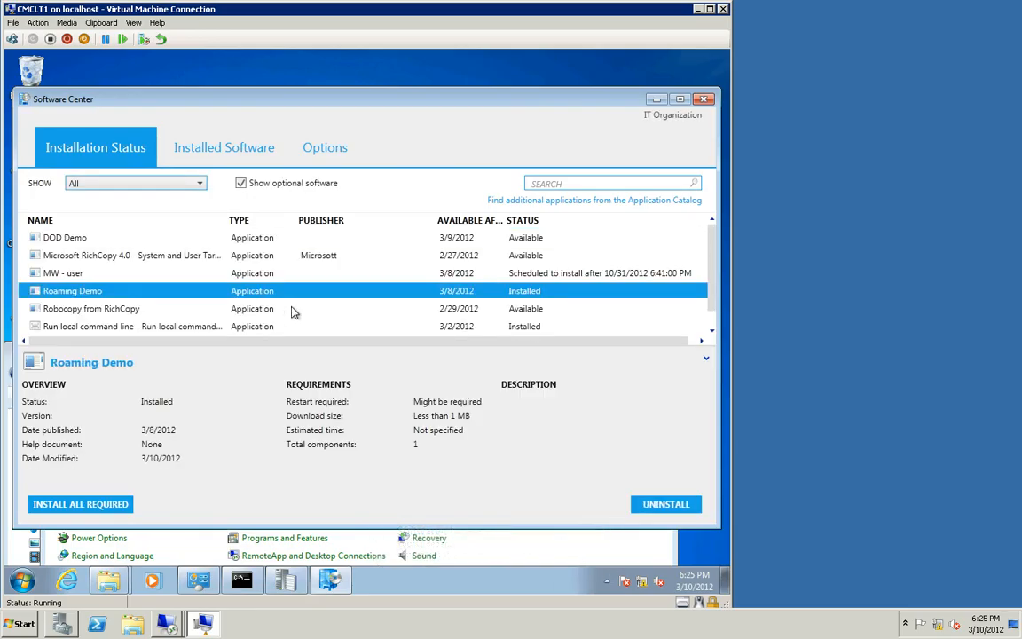
pyautogui.click(666, 506)
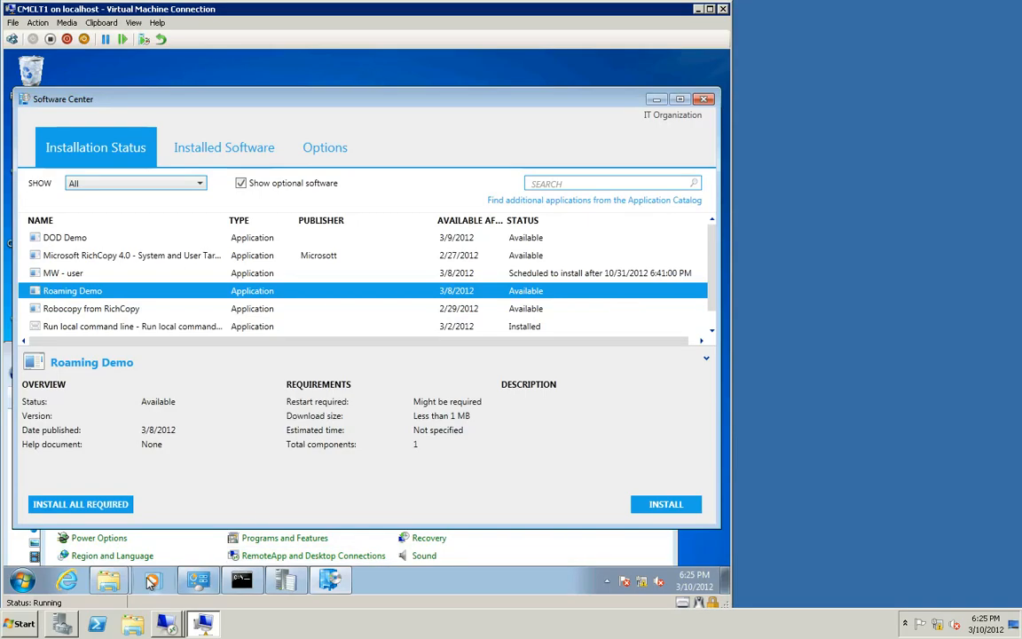
# Step: Delete the k folder from the ccmcache folder
pyautogui.moveTo(108, 578)
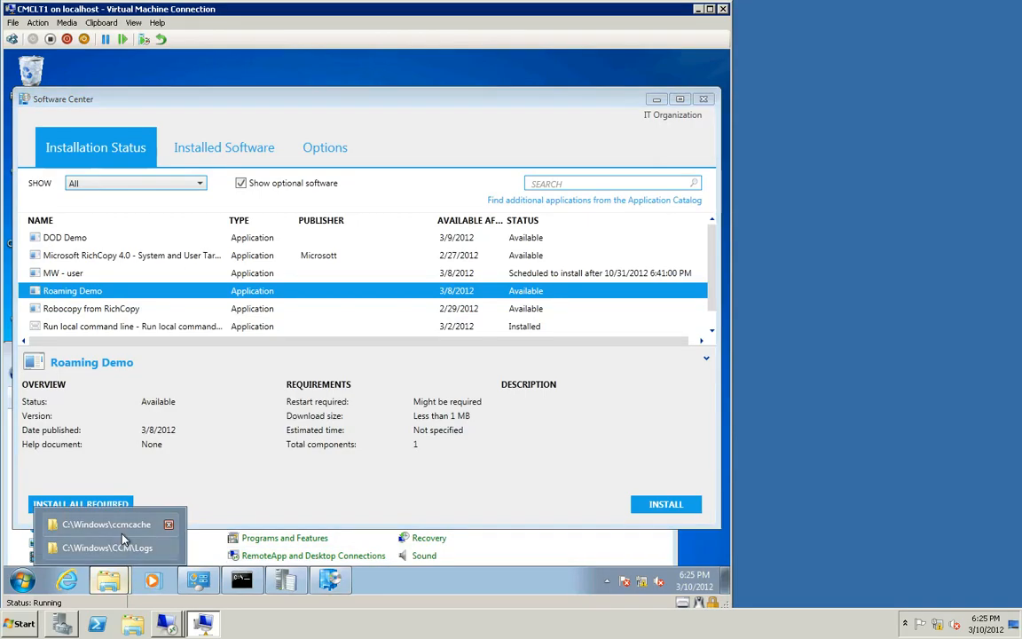
pyautogui.click(111, 524)
pyautogui.click(182, 440)
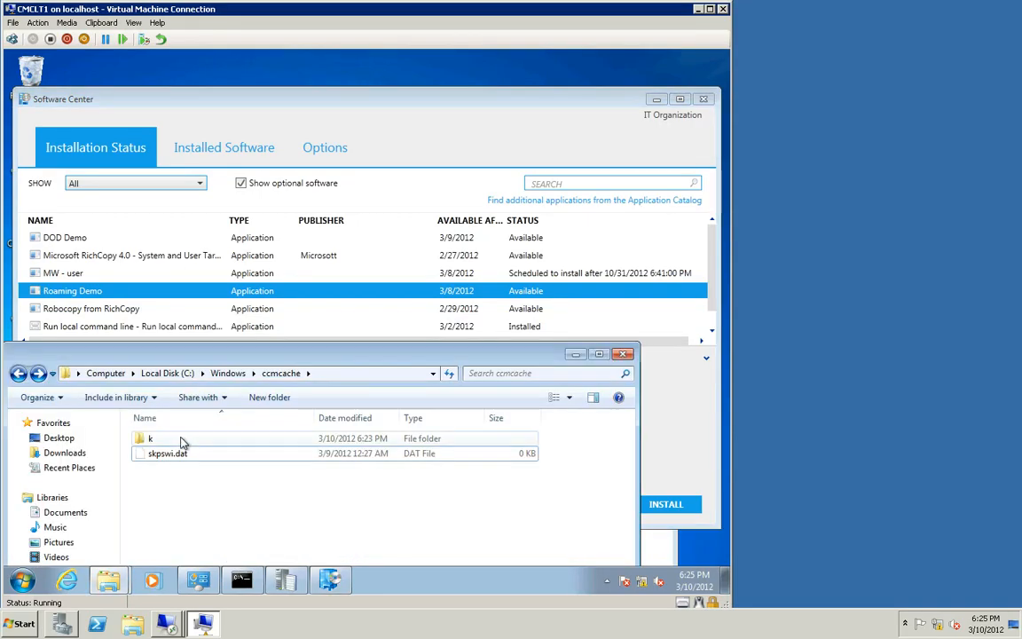
pyautogui.press('Delete')
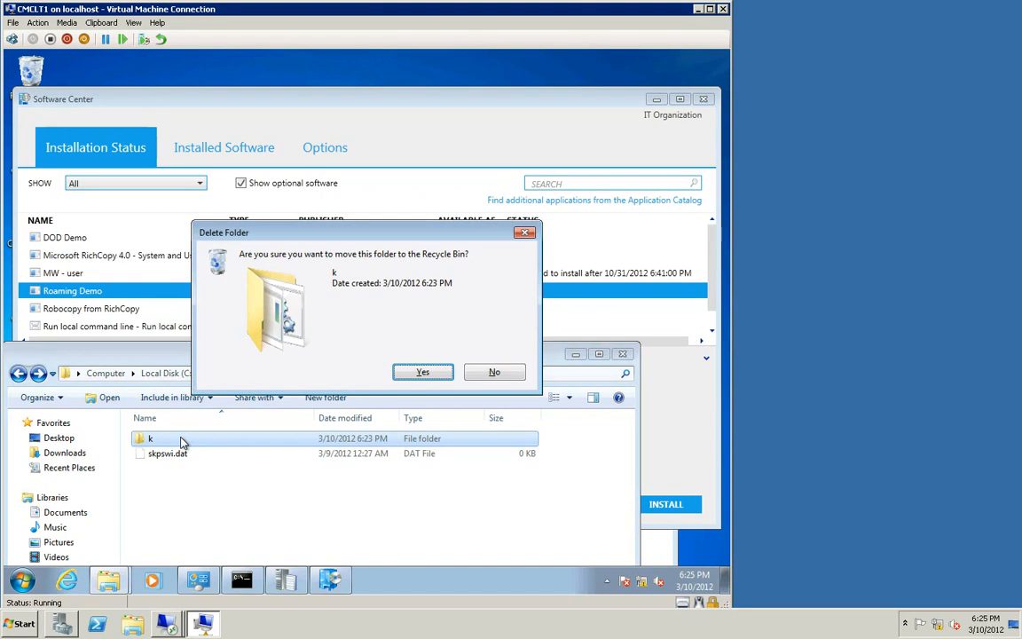
pyautogui.press('Return')
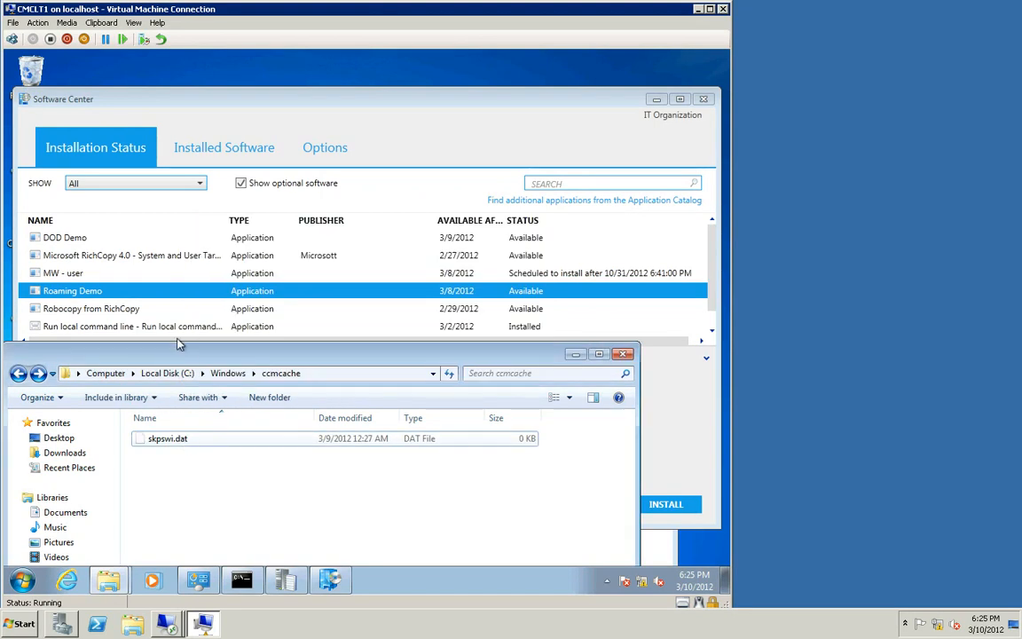
# Step: Install Roaming Demo from Software Center again and retry the installation
pyautogui.click(266, 291)
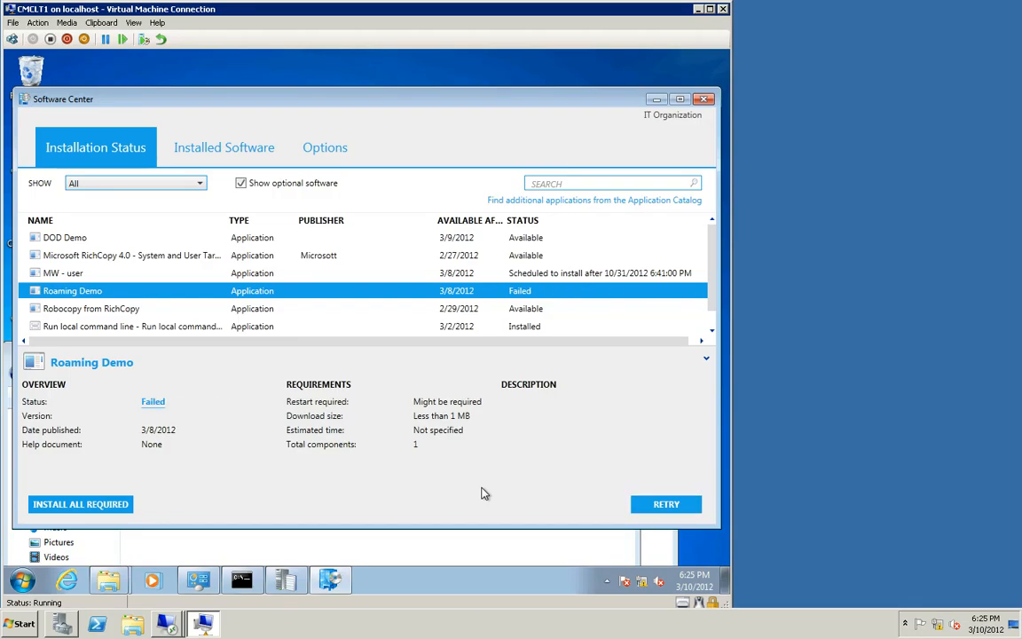
pyautogui.click(657, 505)
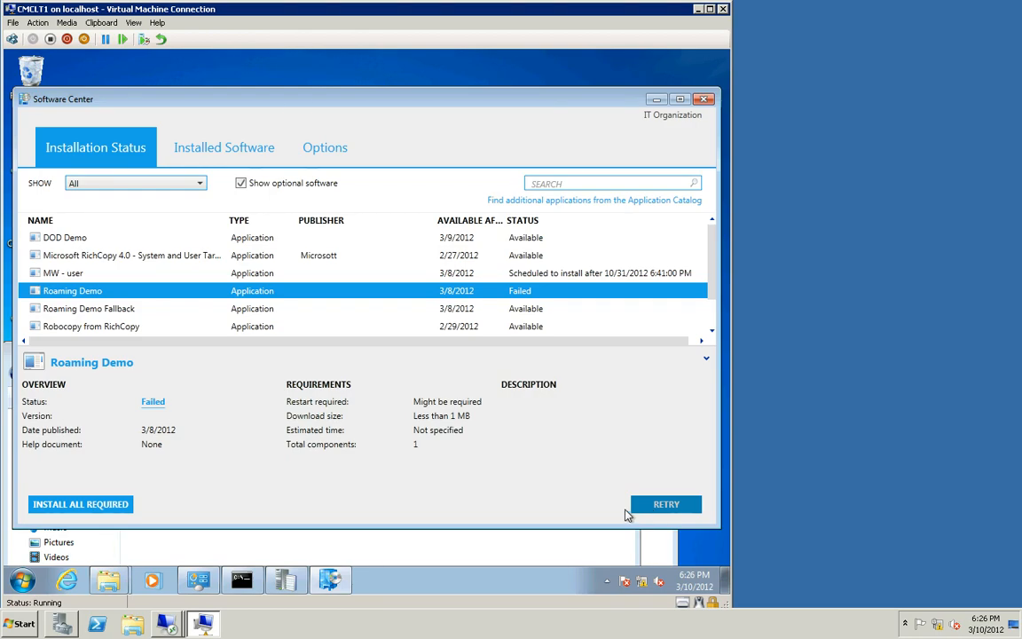
# Step: Switch to the cmcas console and open the Content settings of the Roaming Demo - fallback - DT deployment type
pyautogui.moveTo(166, 623)
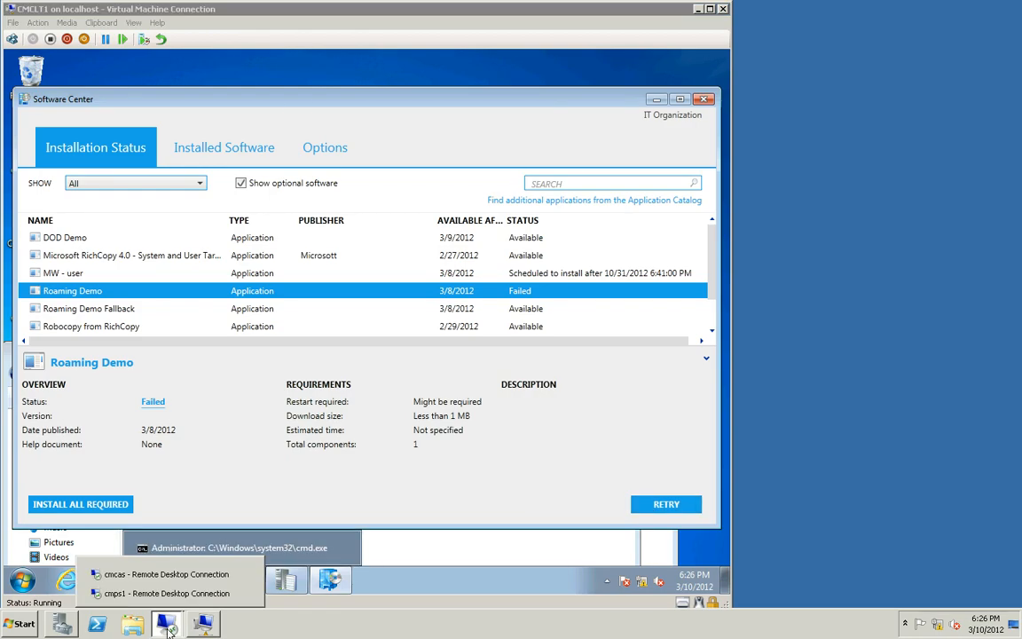
pyautogui.click(164, 575)
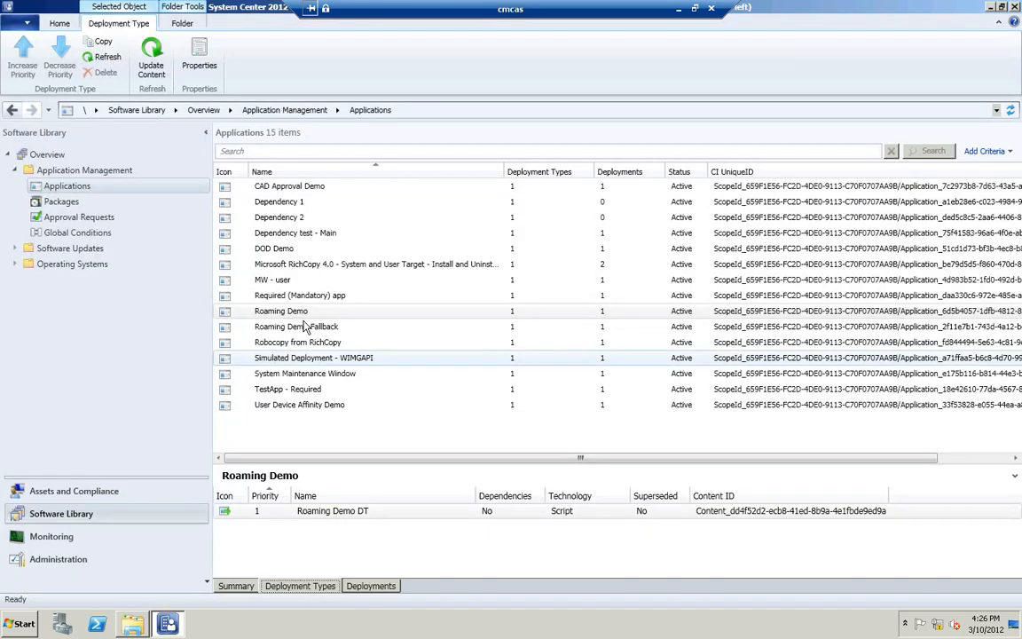
pyautogui.click(303, 326)
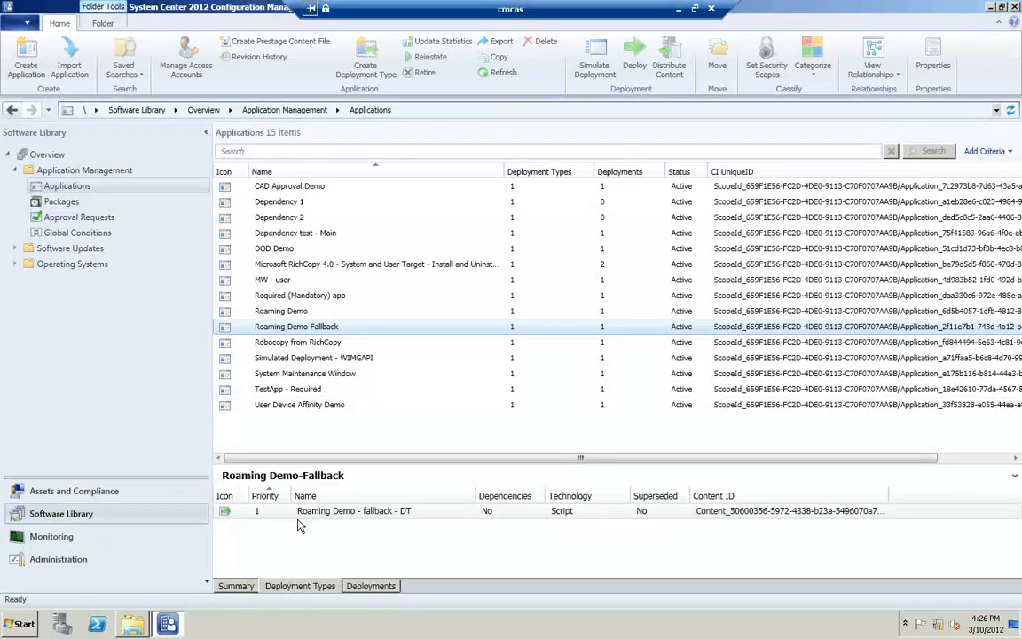
pyautogui.click(298, 518)
pyautogui.rightClick(300, 519)
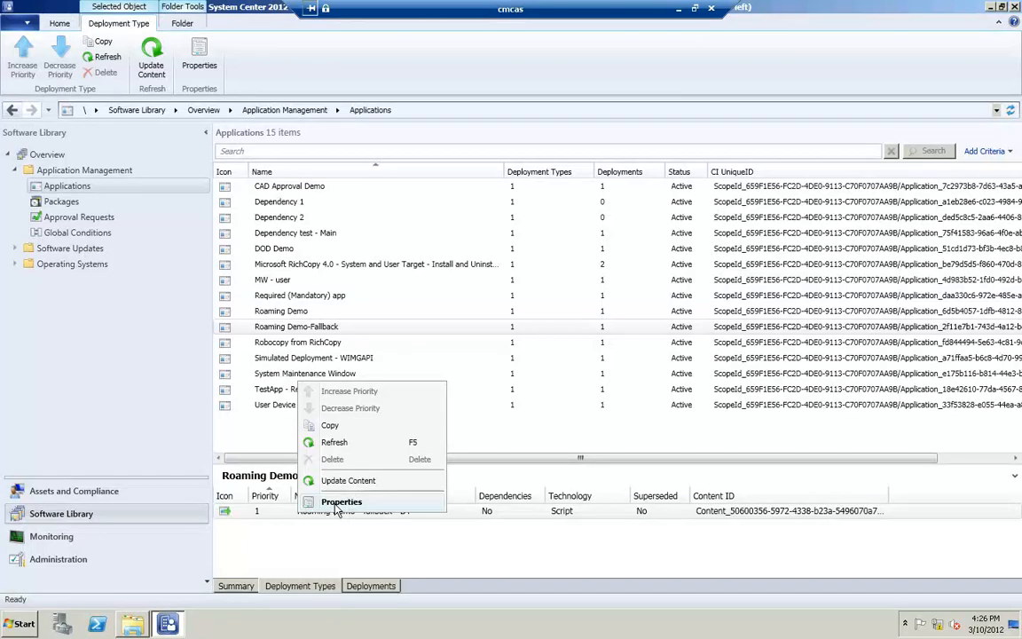
pyautogui.click(340, 502)
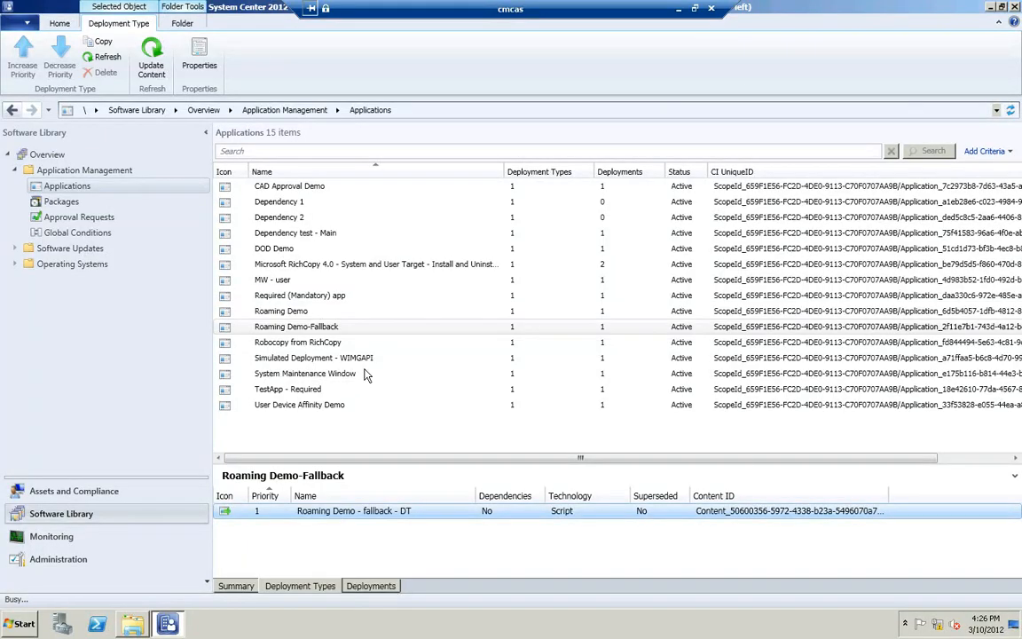
pyautogui.click(343, 122)
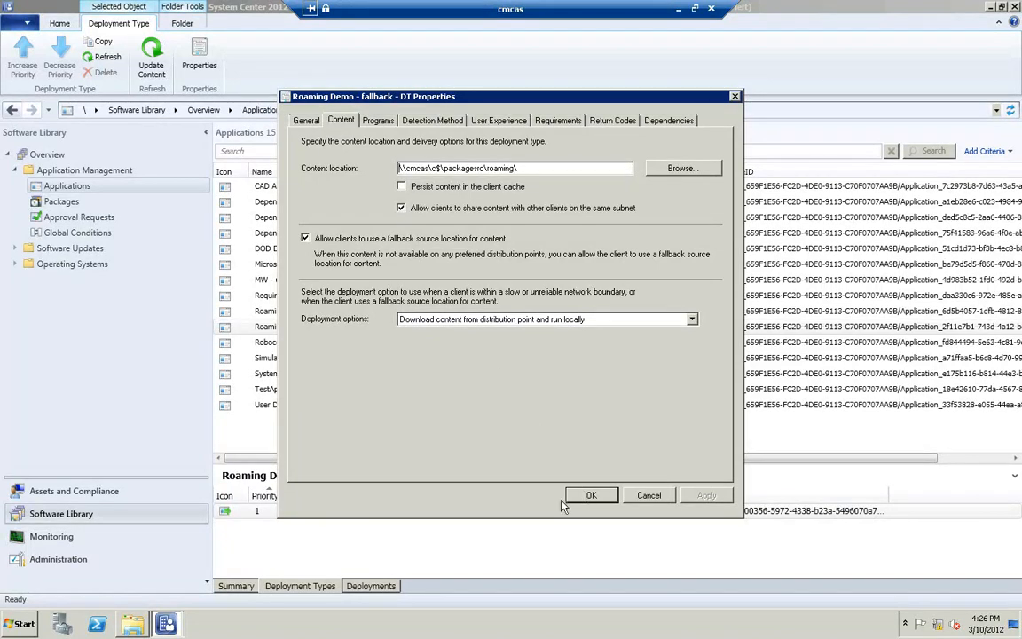
# Step: Close the deployment type properties and review the content locations of the Roaming Demo-Fallback application
pyautogui.click(585, 496)
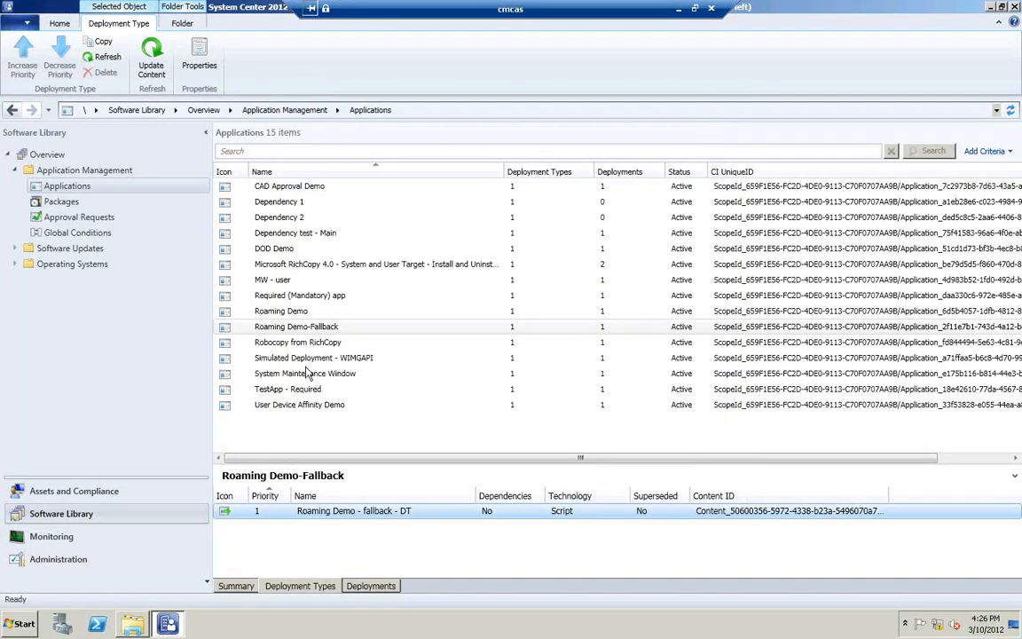
pyautogui.rightClick(306, 330)
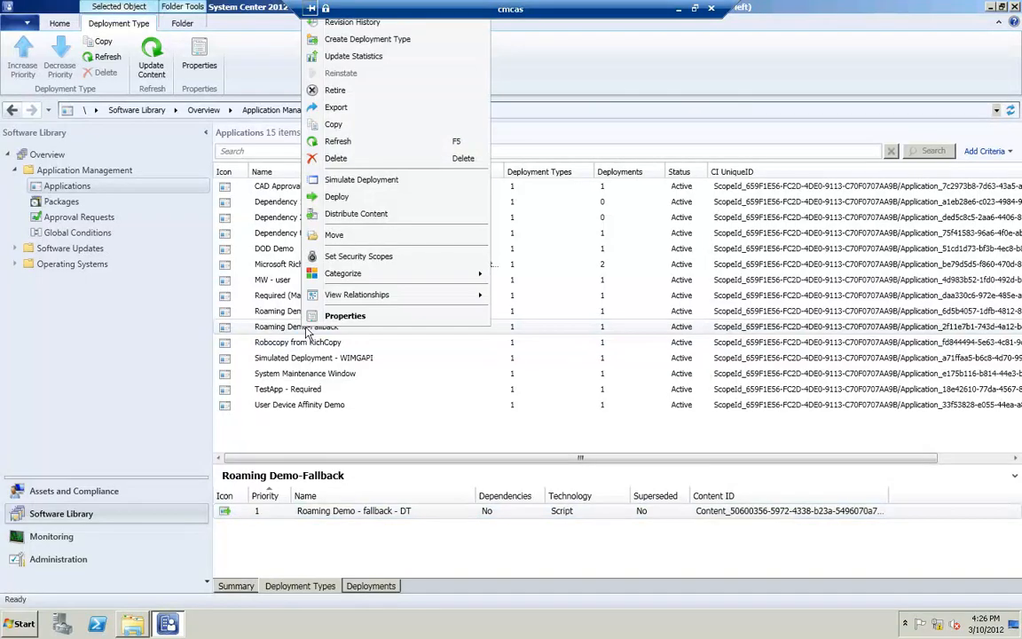
pyautogui.click(353, 317)
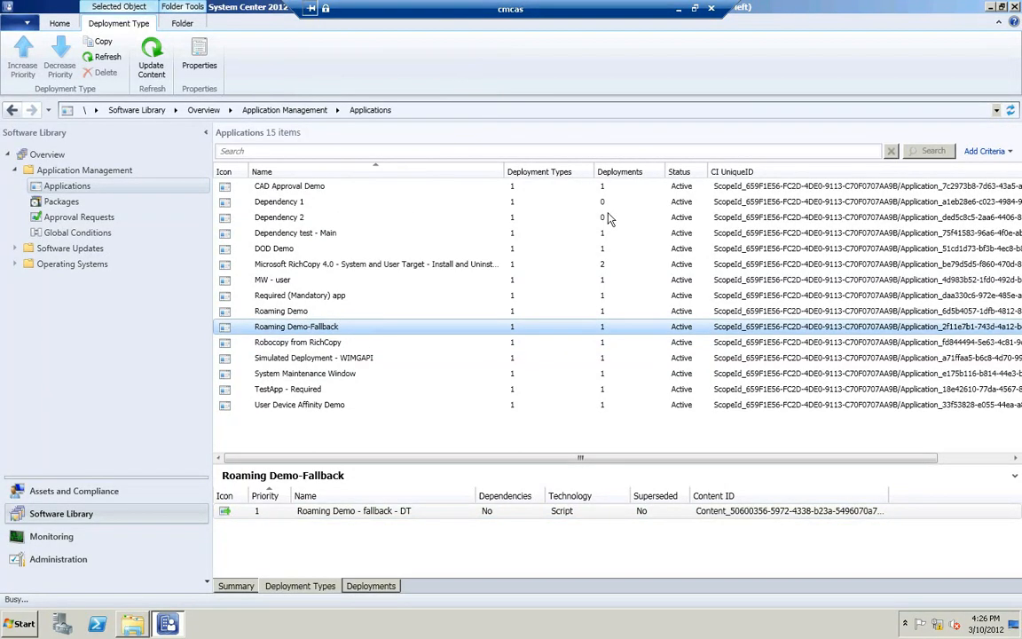
pyautogui.click(586, 126)
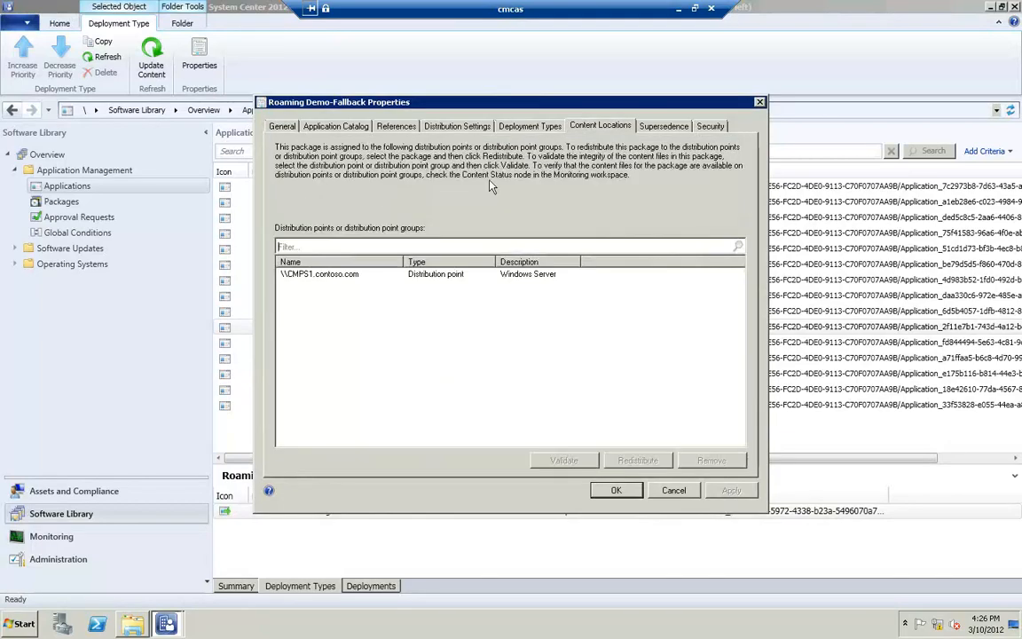
pyautogui.click(344, 277)
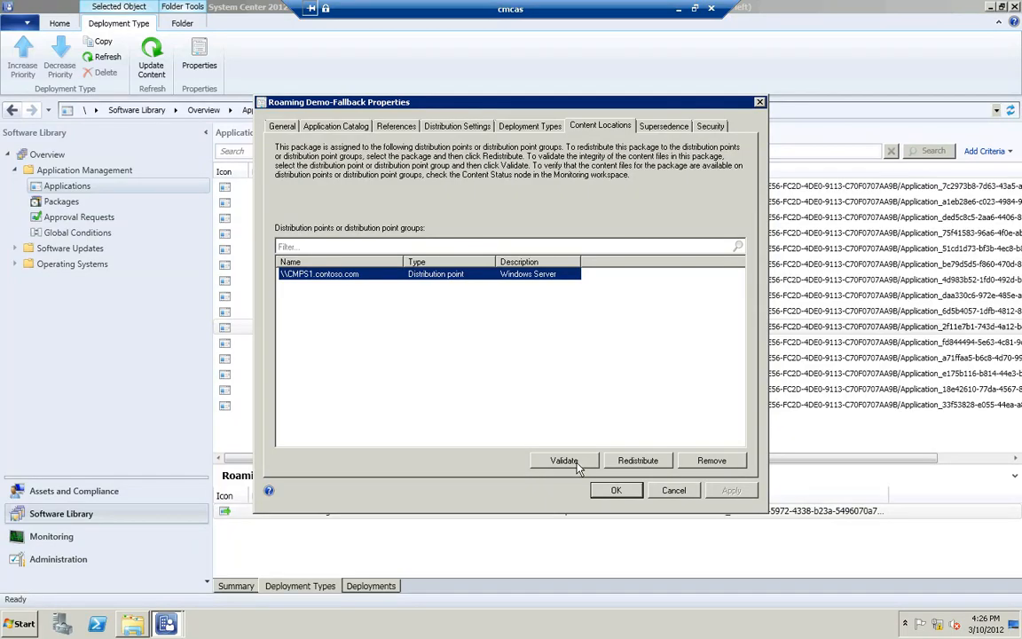
pyautogui.click(614, 491)
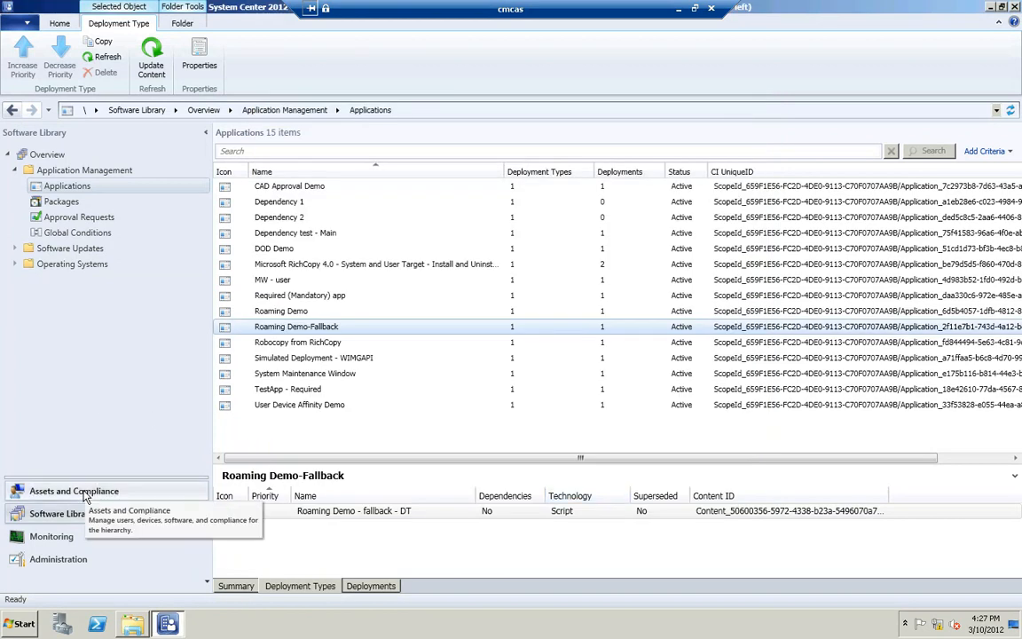
# Step: Enable the fallback source location for content on the CMPS1.contoso.com distribution point's boundary group settings
pyautogui.click(59, 559)
pyautogui.click(122, 329)
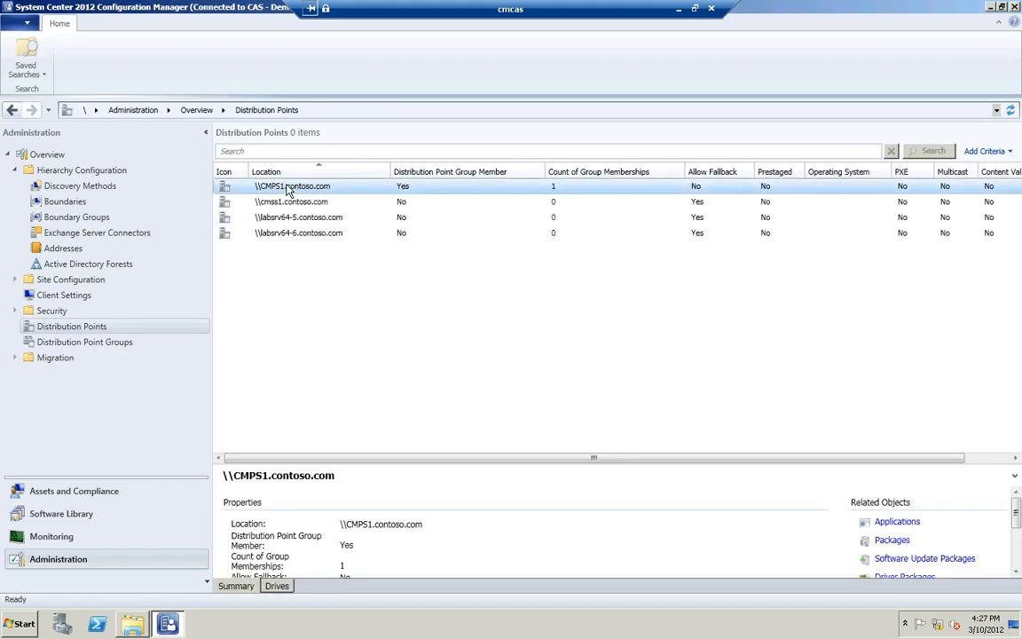
pyautogui.rightClick(286, 186)
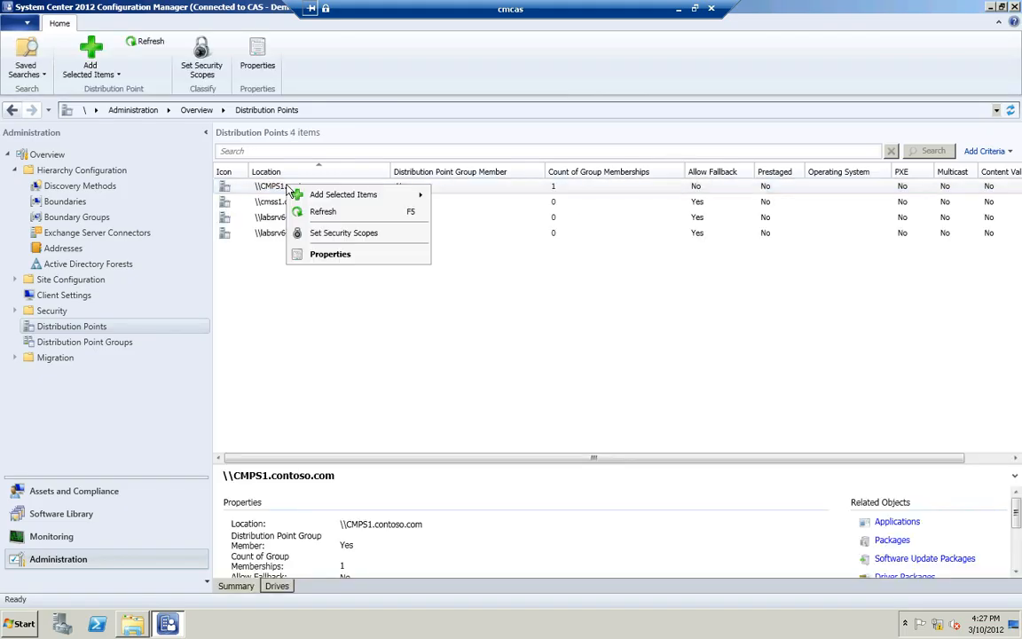
pyautogui.click(331, 255)
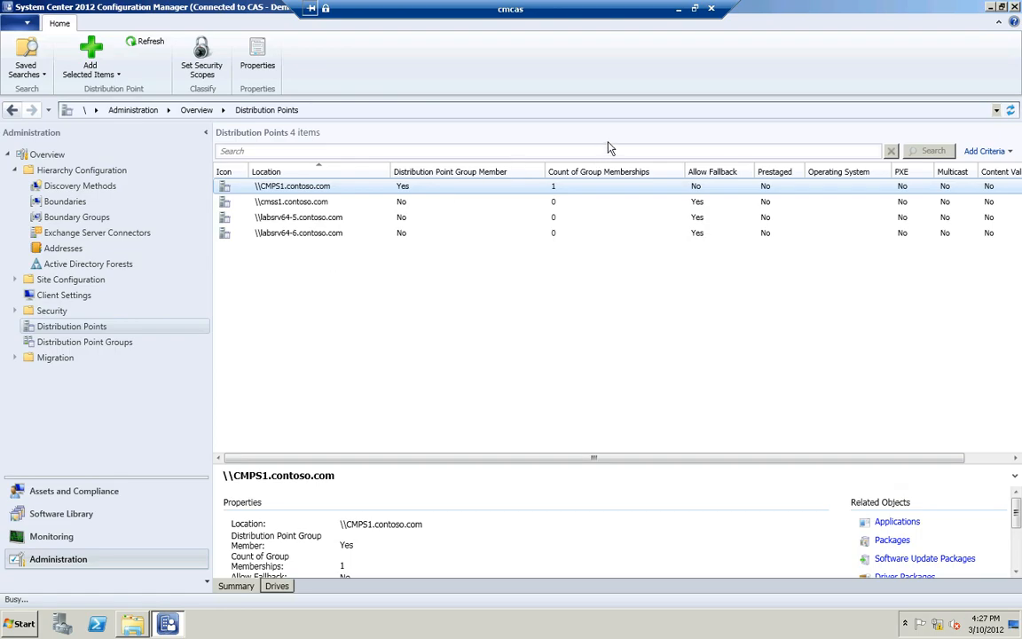
pyautogui.click(599, 106)
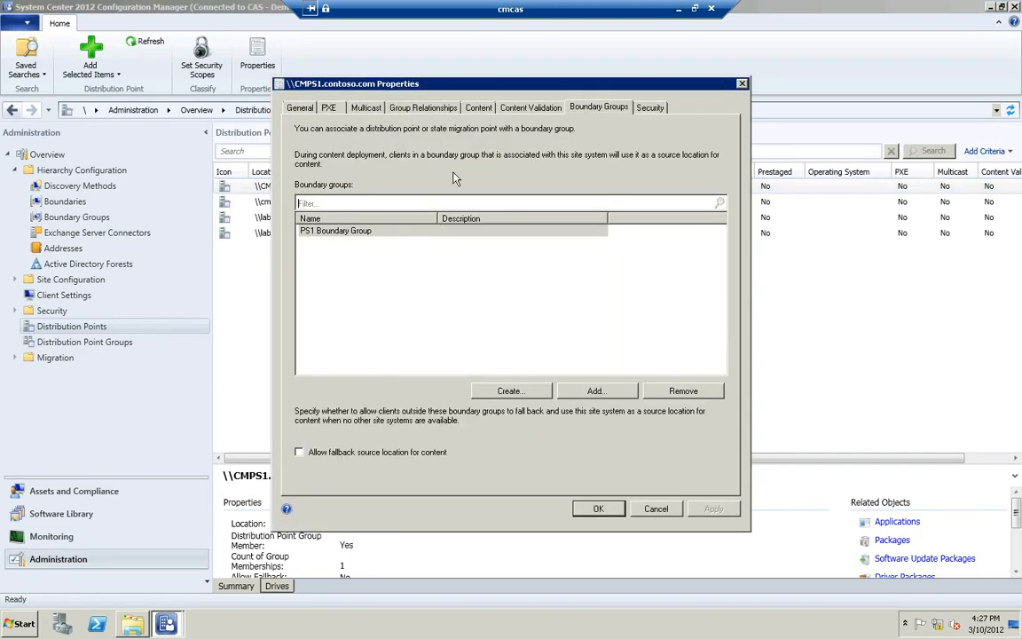
pyautogui.click(402, 452)
pyautogui.click(586, 513)
# Step: On the client, install Roaming Demo Fallback from Software Center and retry the installation
pyautogui.click(677, 10)
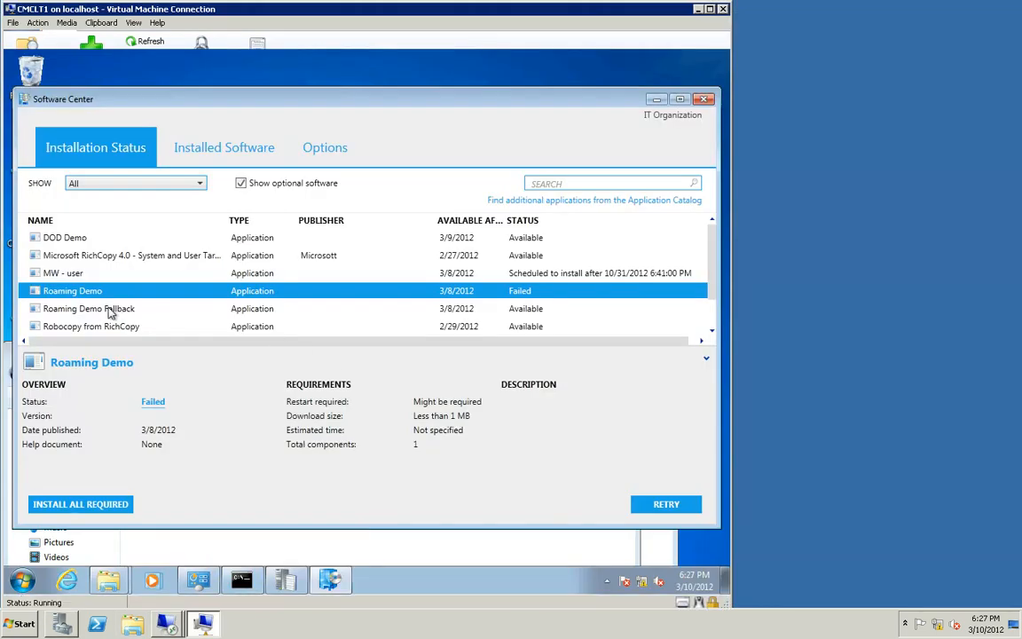
pyautogui.click(102, 309)
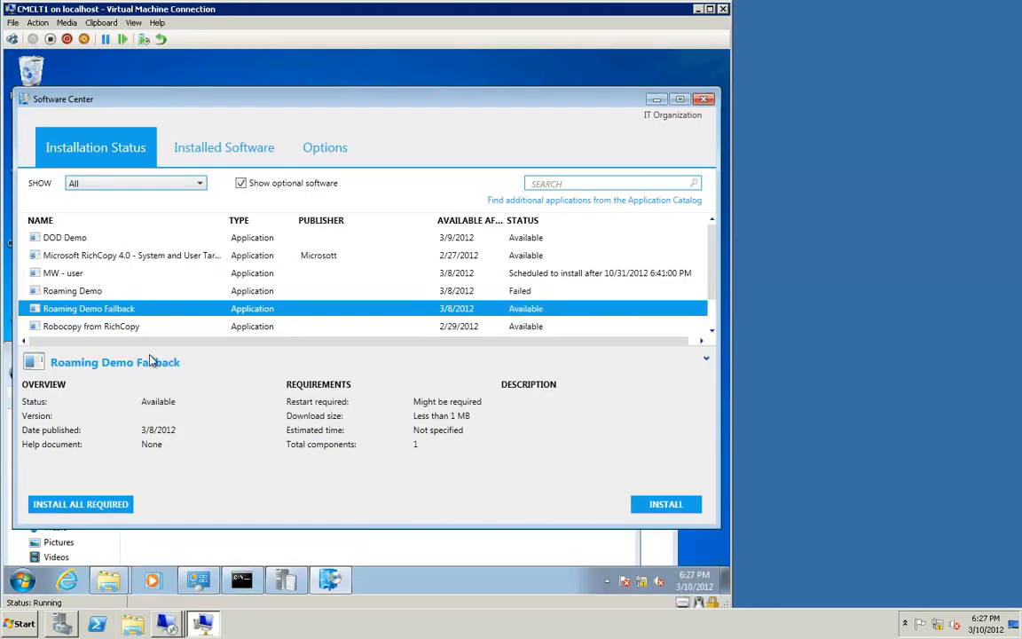
pyautogui.click(108, 581)
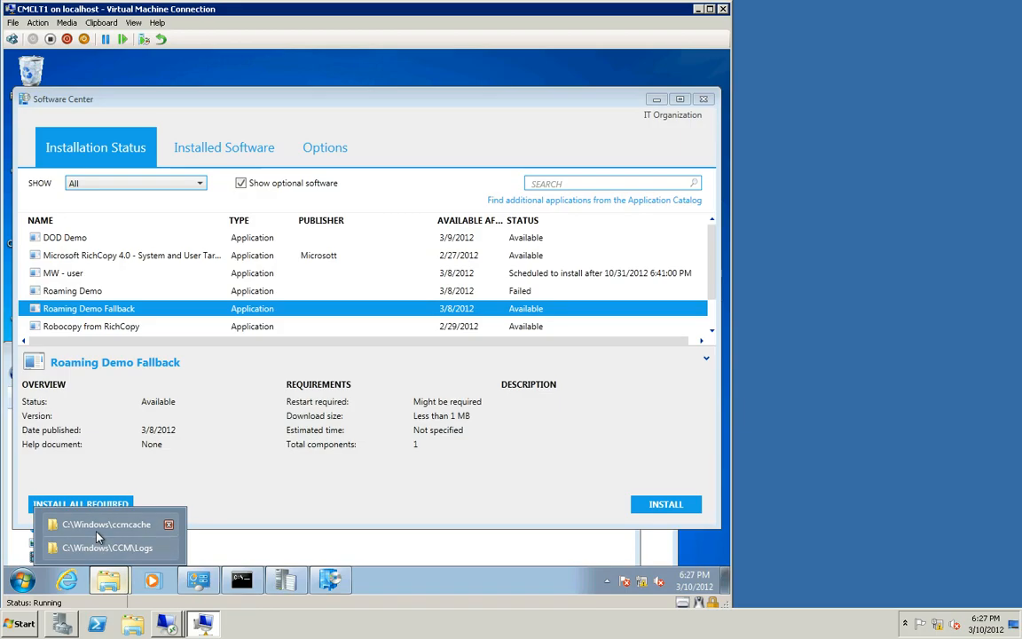
pyautogui.click(100, 534)
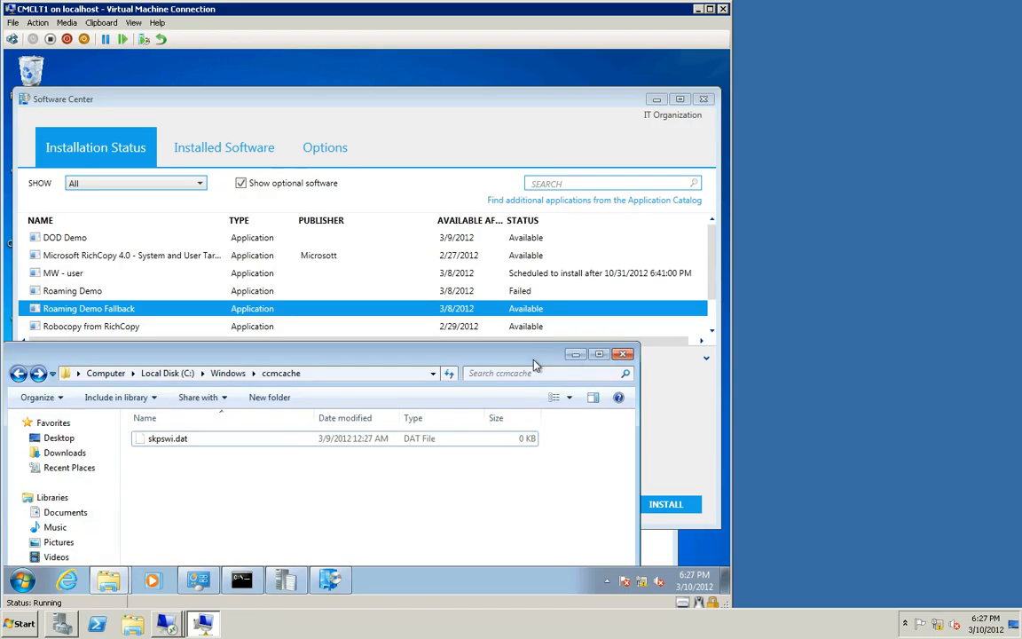
pyautogui.click(574, 355)
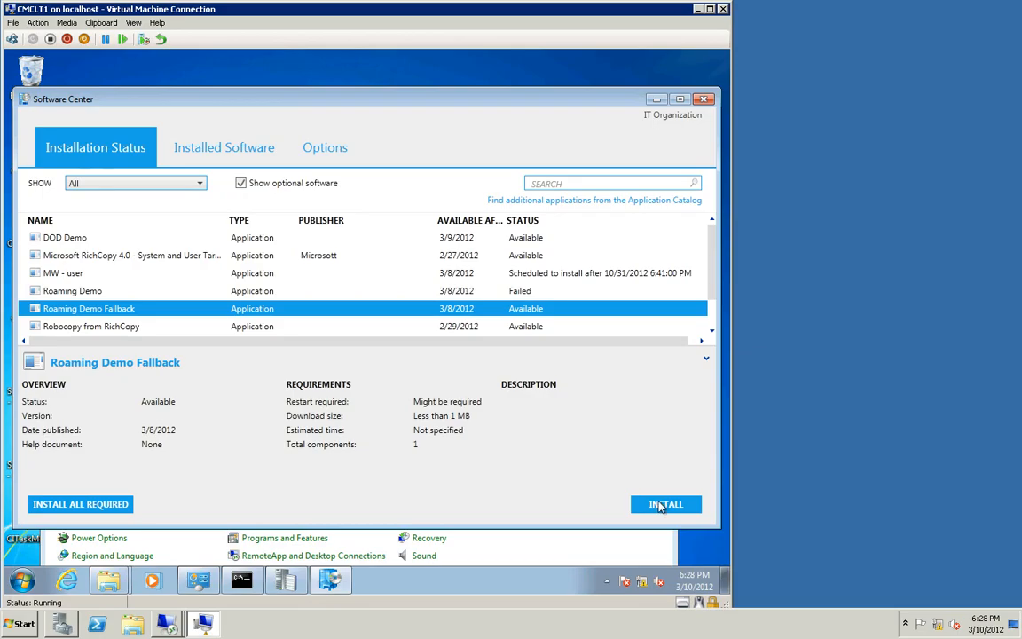
pyautogui.click(661, 505)
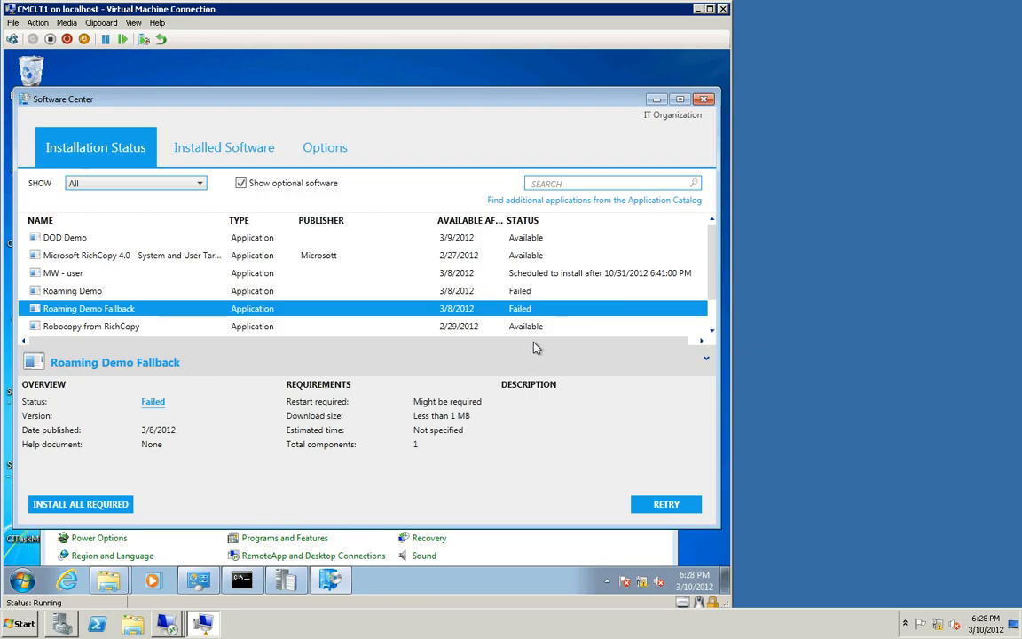
pyautogui.click(663, 506)
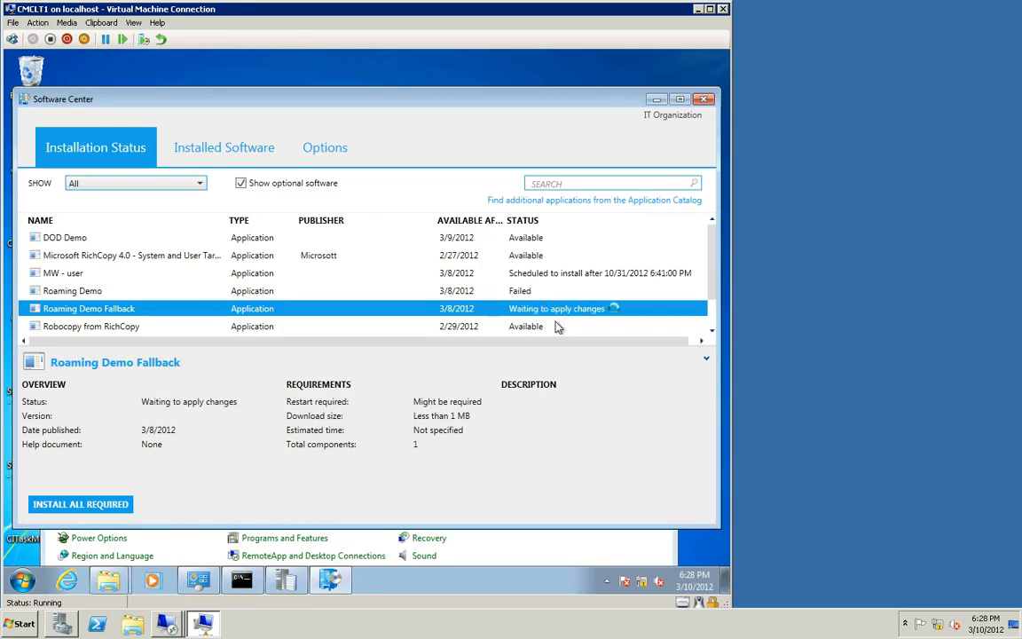
# Step: Open the ccmcache folder and continue past the installation script's pause prompt
pyautogui.moveTo(106, 588)
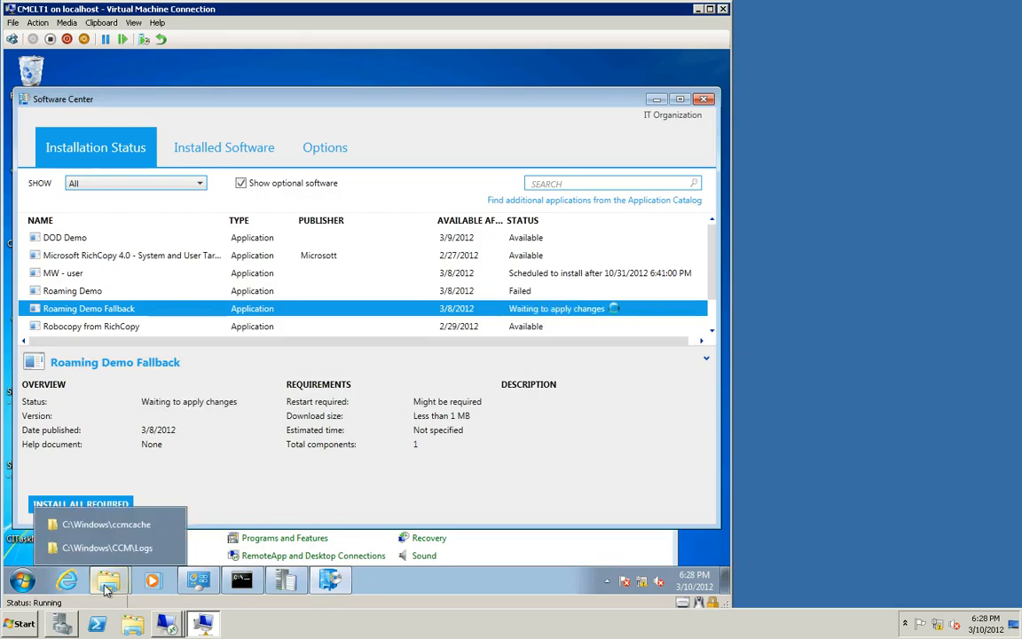
pyautogui.click(116, 530)
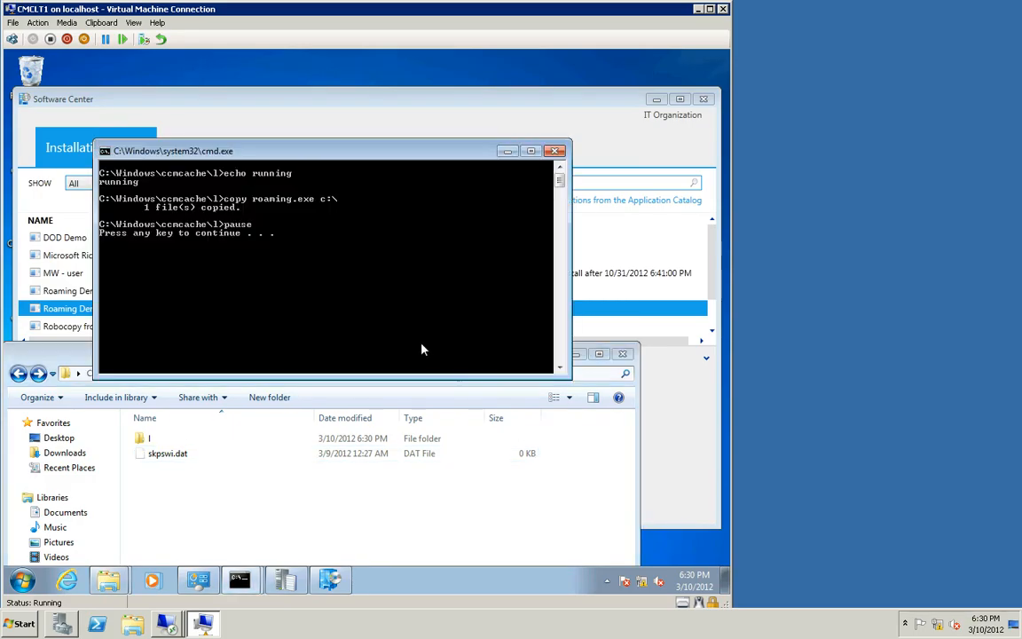
pyautogui.press('space')
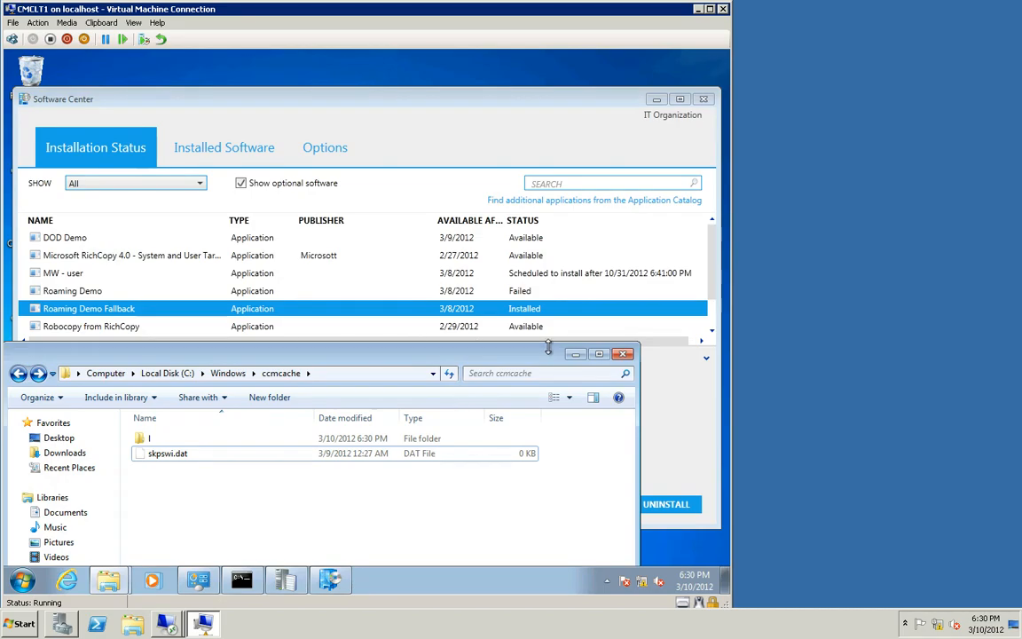
# Step: Open ContentTransferManager.log and inspect the download source URL of the latest content transfer job
pyautogui.click(286, 580)
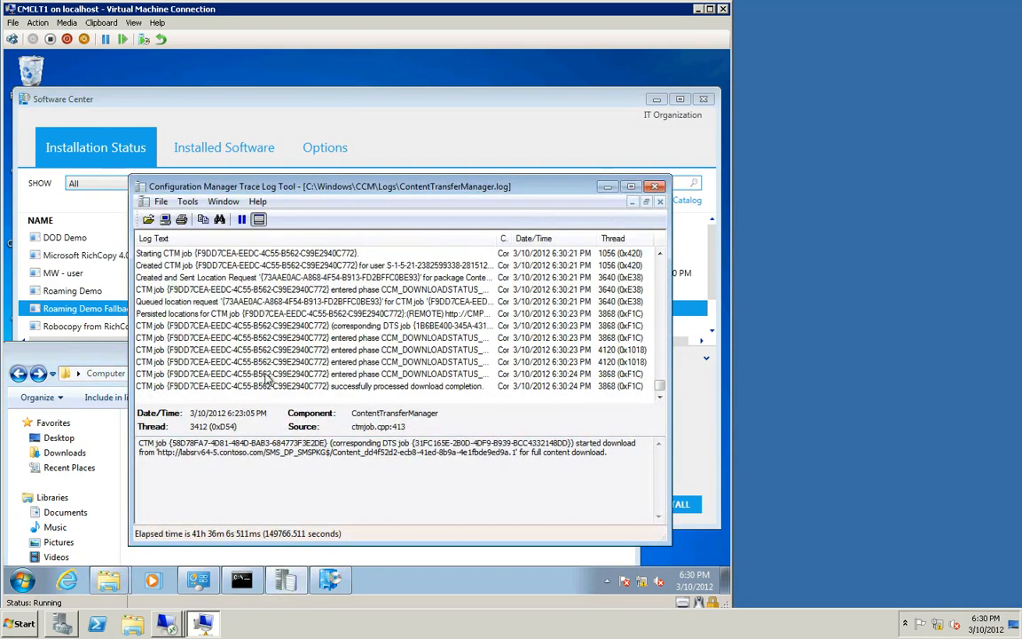
pyautogui.click(271, 325)
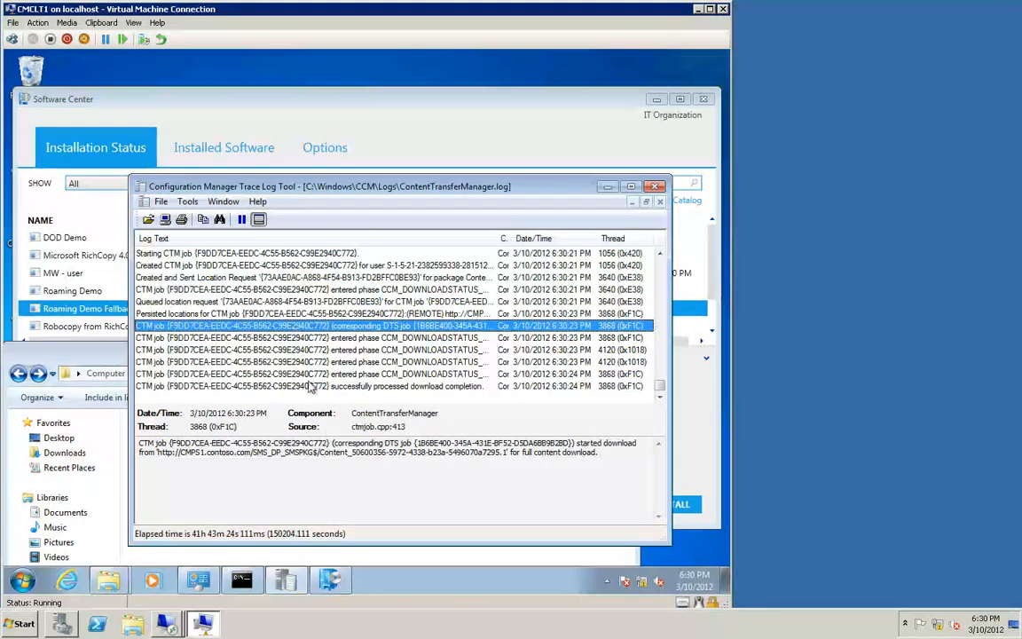
pyautogui.moveTo(361, 453); pyautogui.dragTo(164, 455)
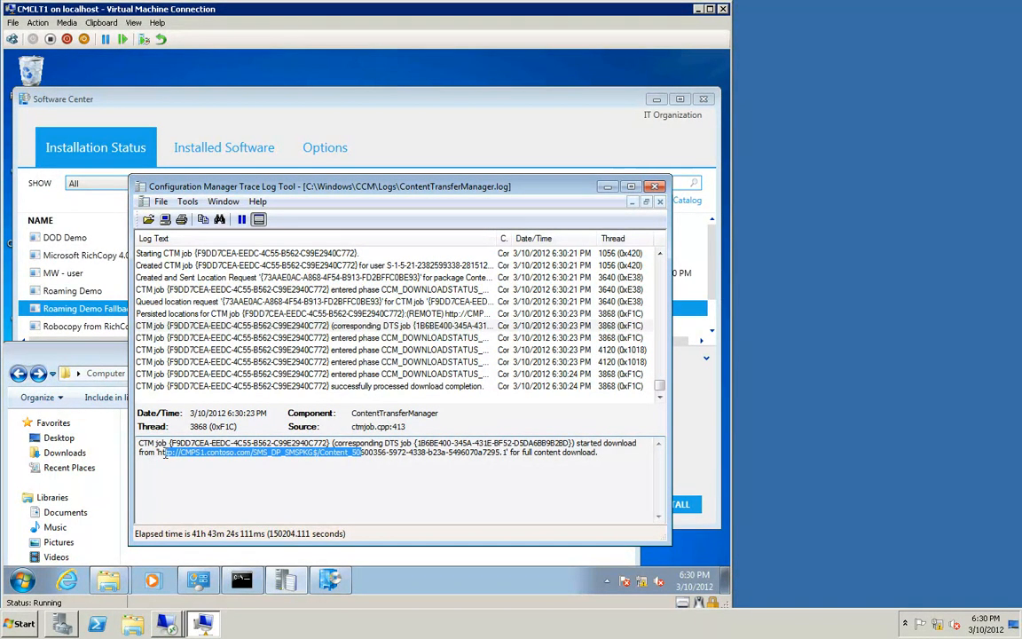